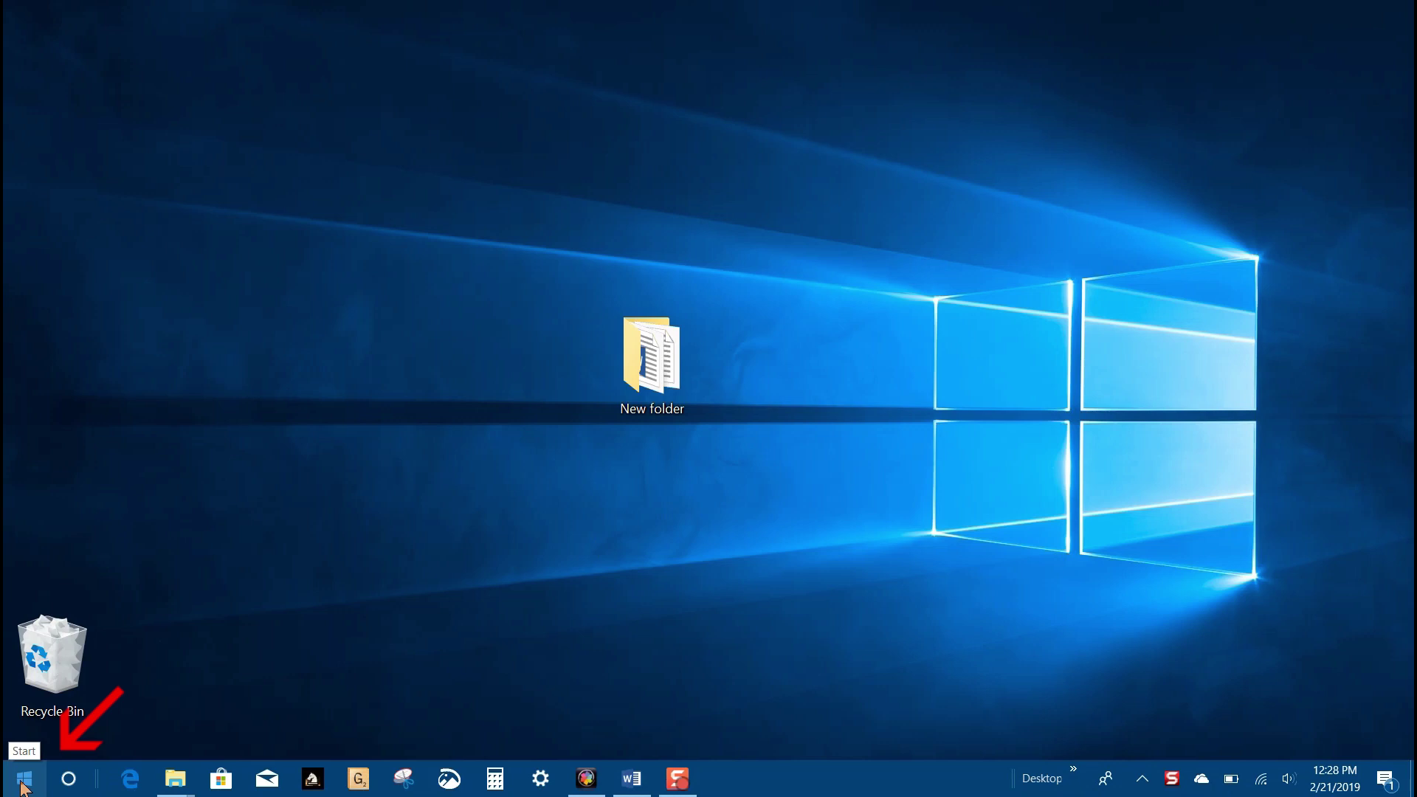
# Lower the screen brightness to about half in Display settings, then close Settings.
pyautogui.click(23, 782)
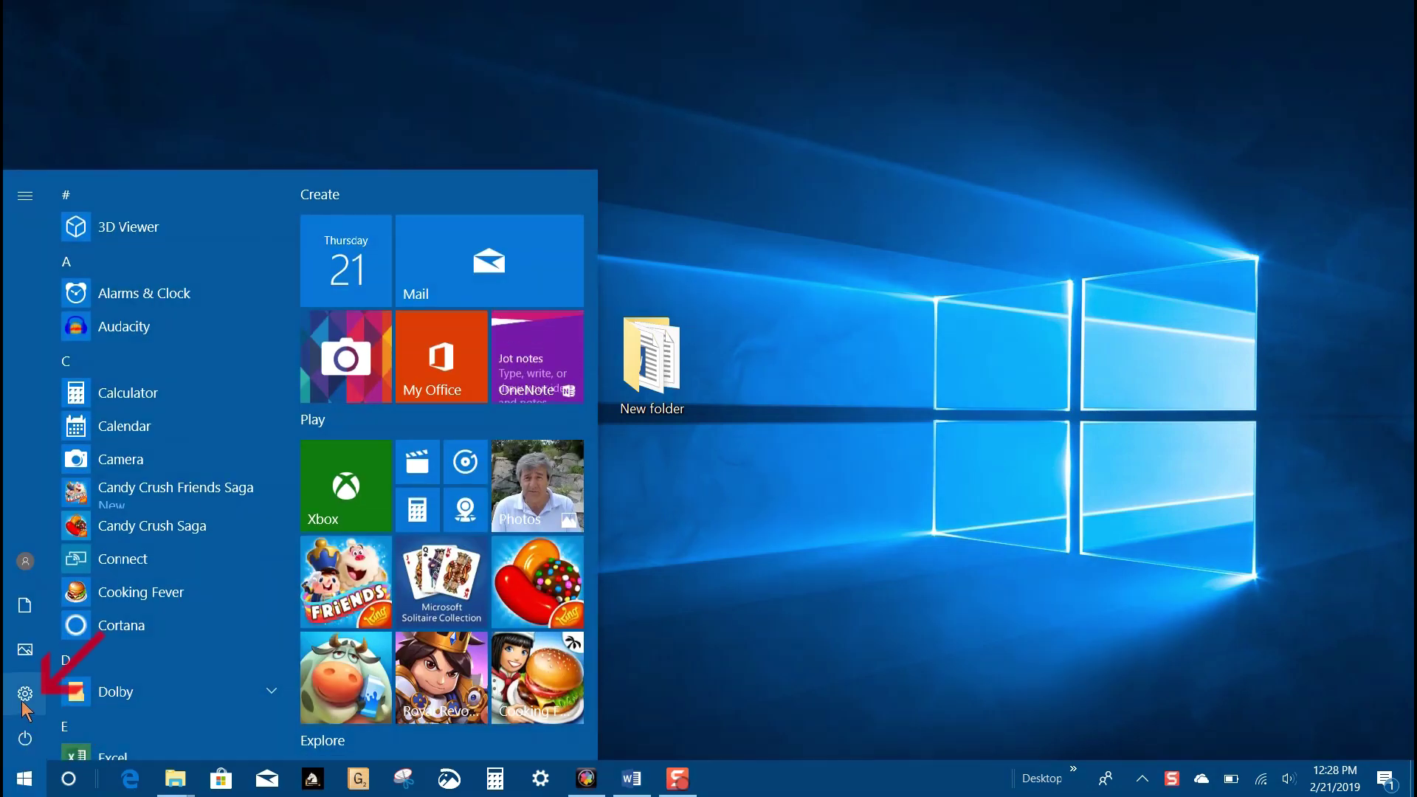
pyautogui.click(25, 697)
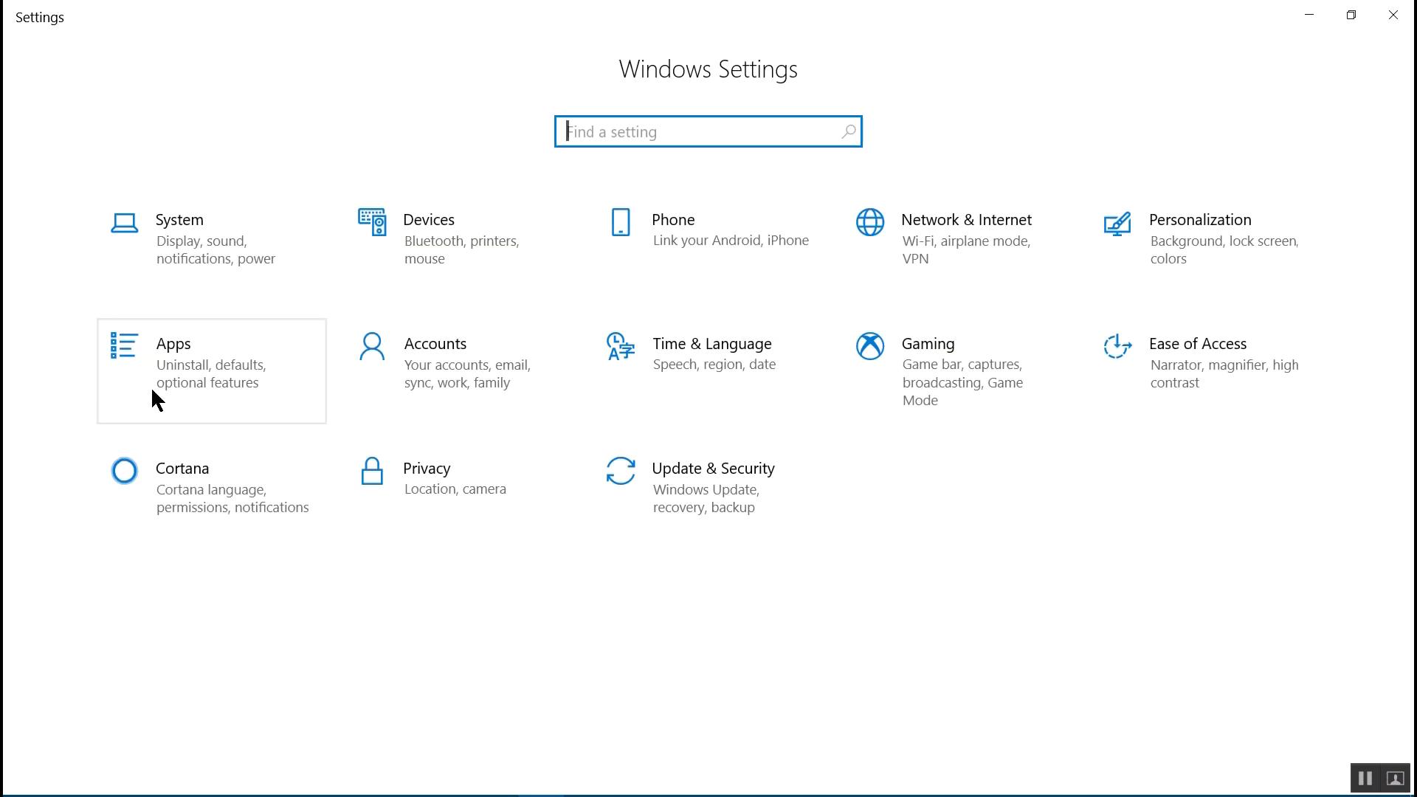
pyautogui.click(184, 221)
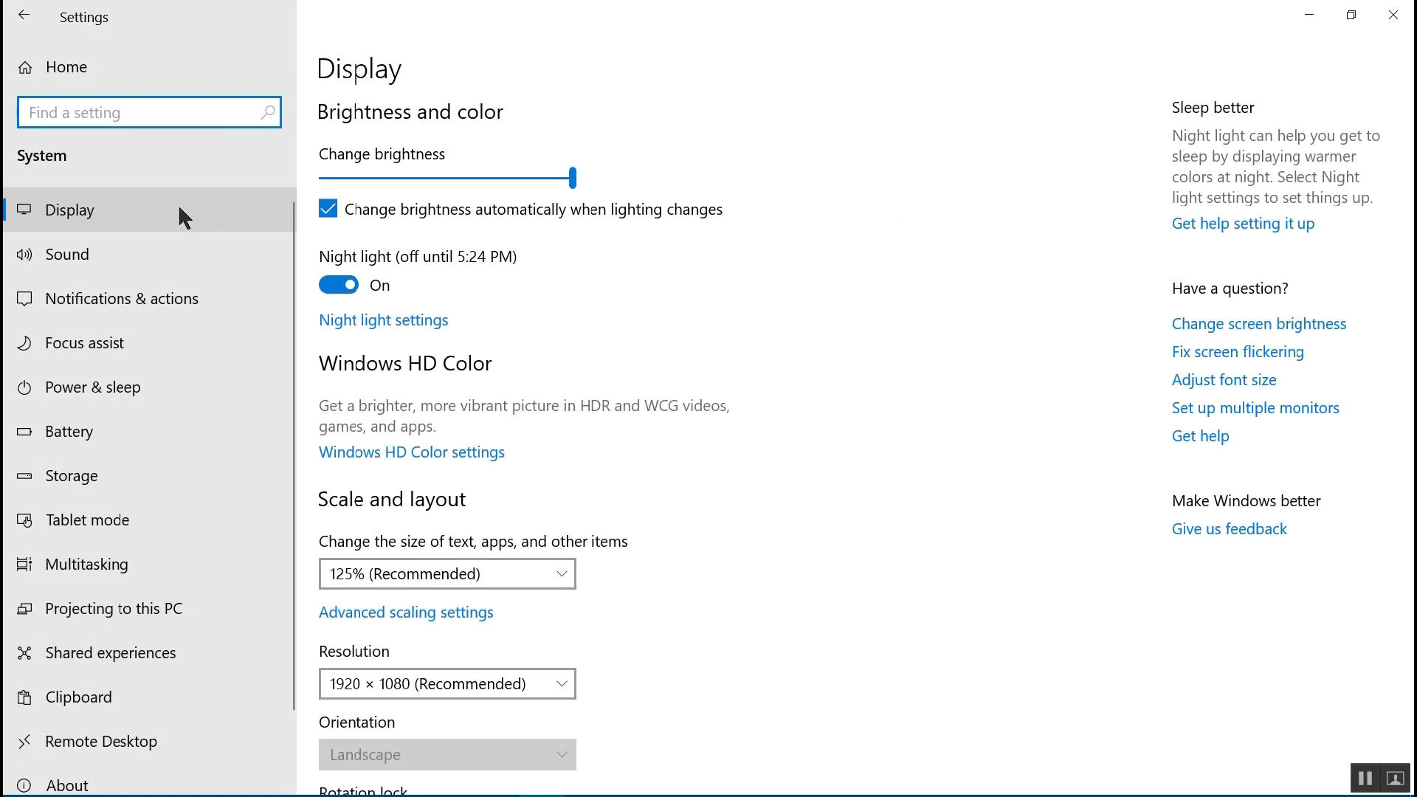
pyautogui.moveTo(573, 177); pyautogui.dragTo(627, 175)
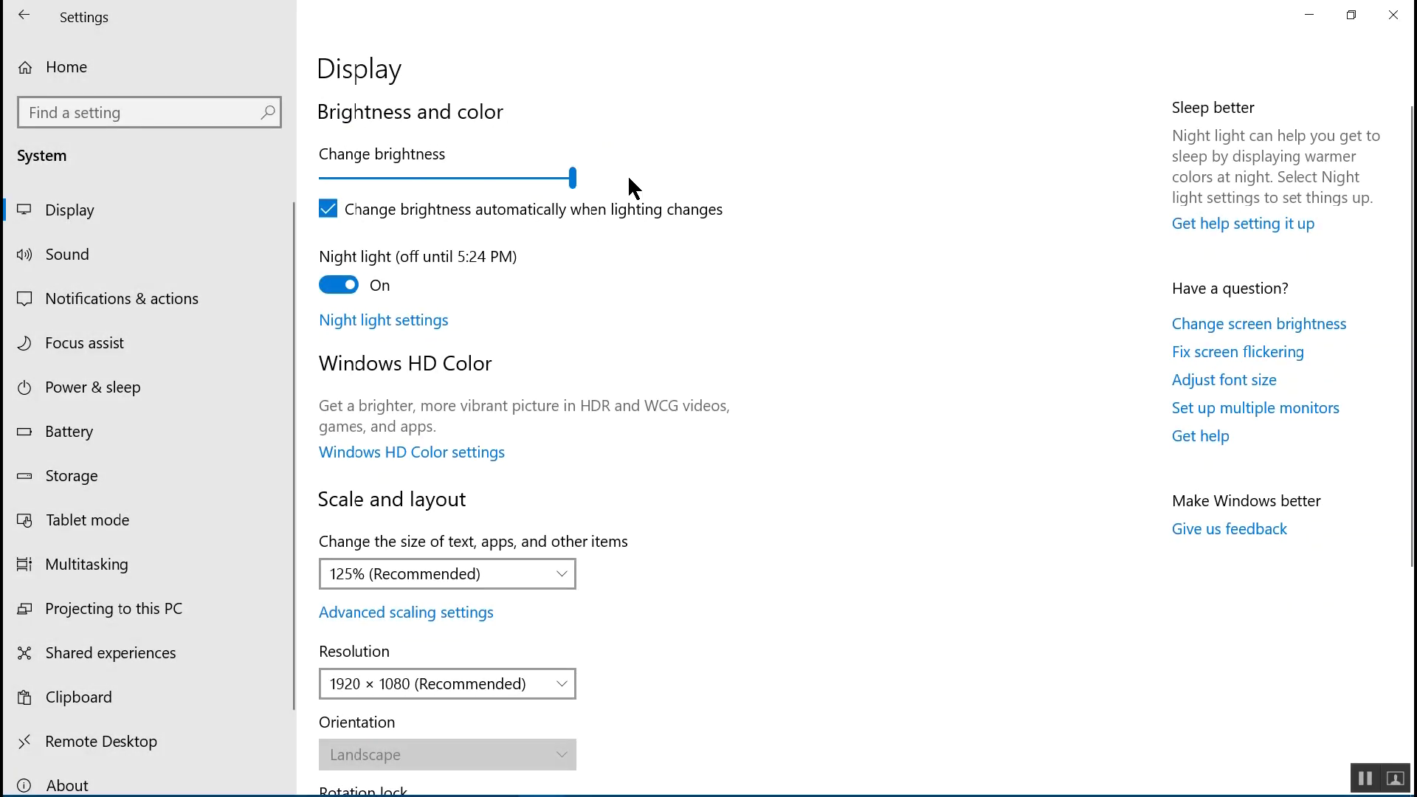
pyautogui.click(1394, 16)
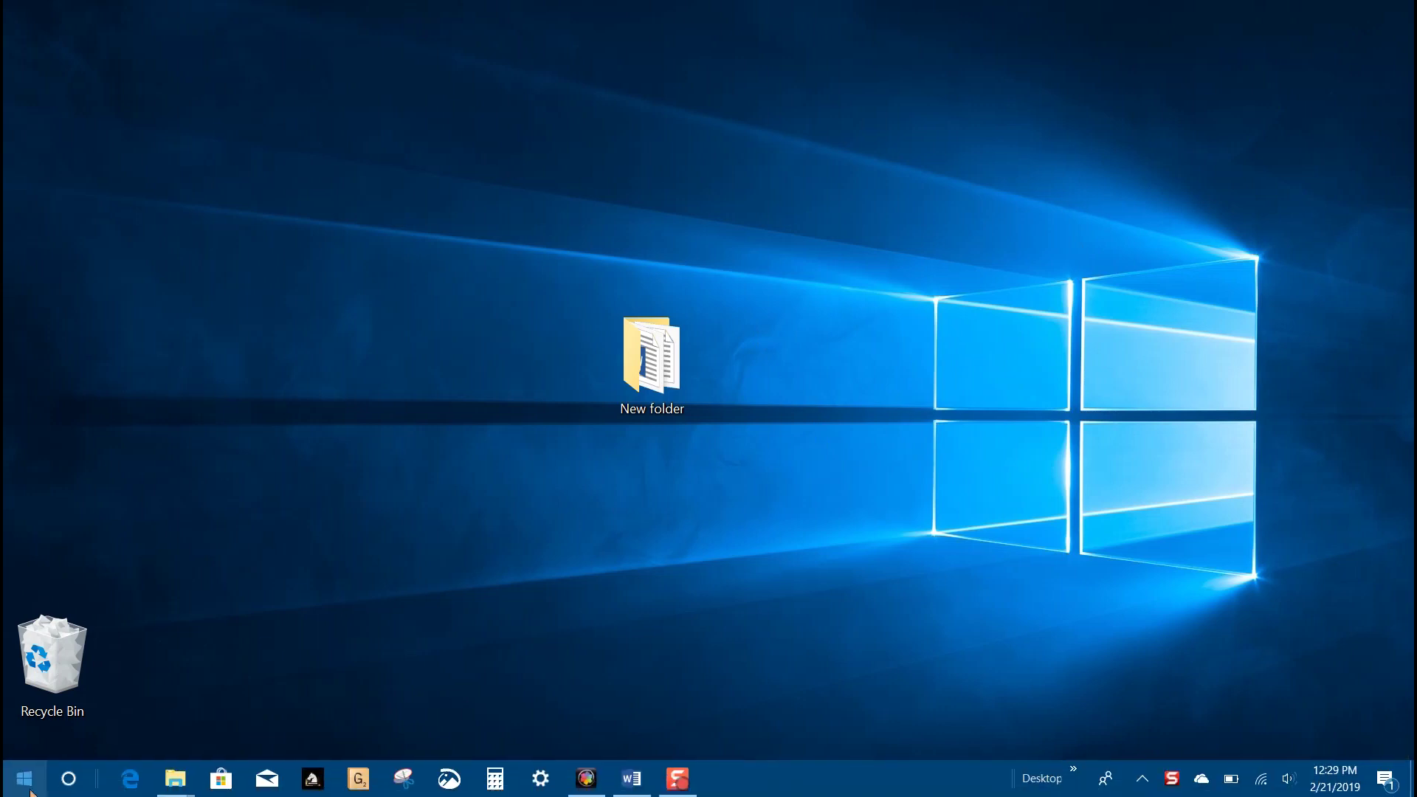
# Set the desktop background to a solid Black colour after trying Rose, Navy and grey.
pyautogui.click(24, 784)
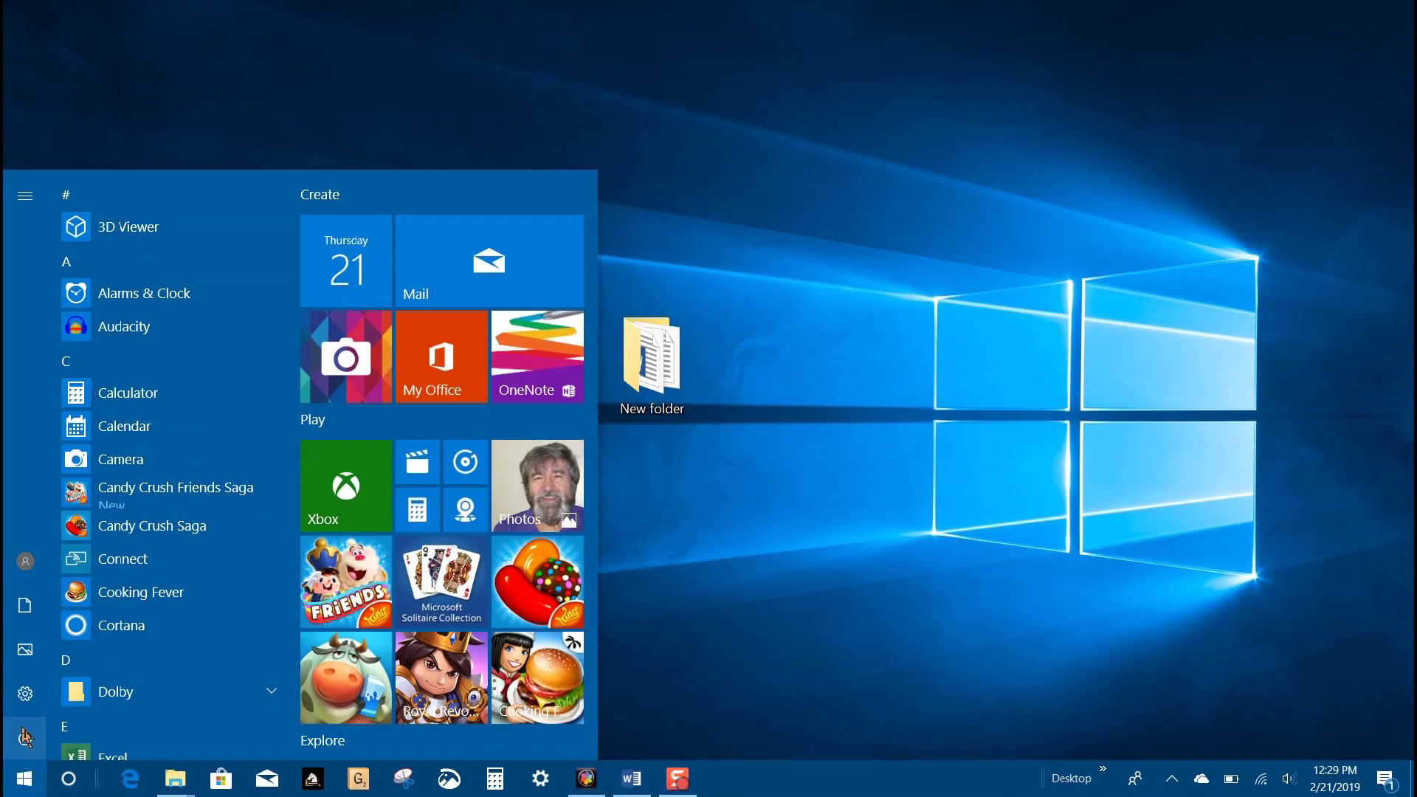
pyautogui.click(25, 695)
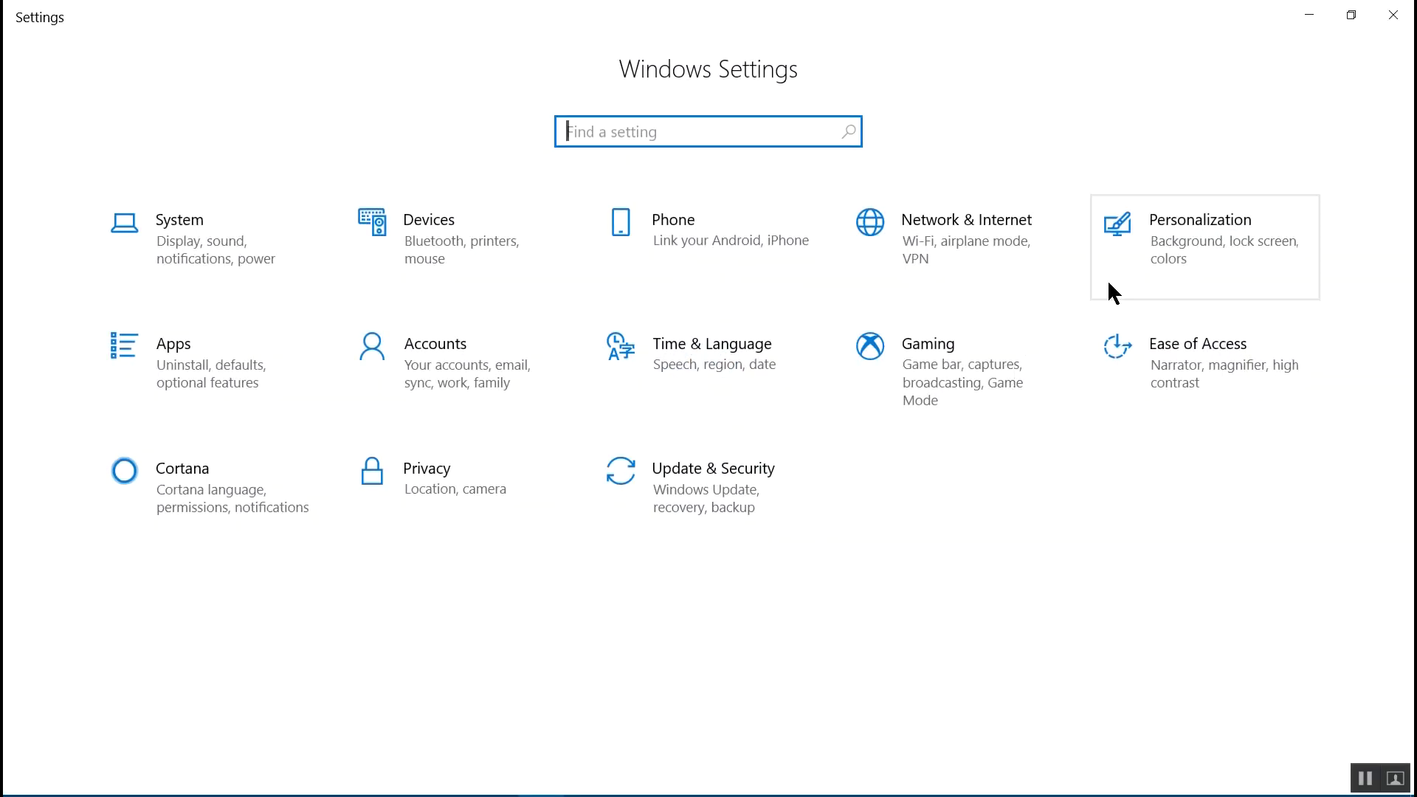
pyautogui.click(1186, 230)
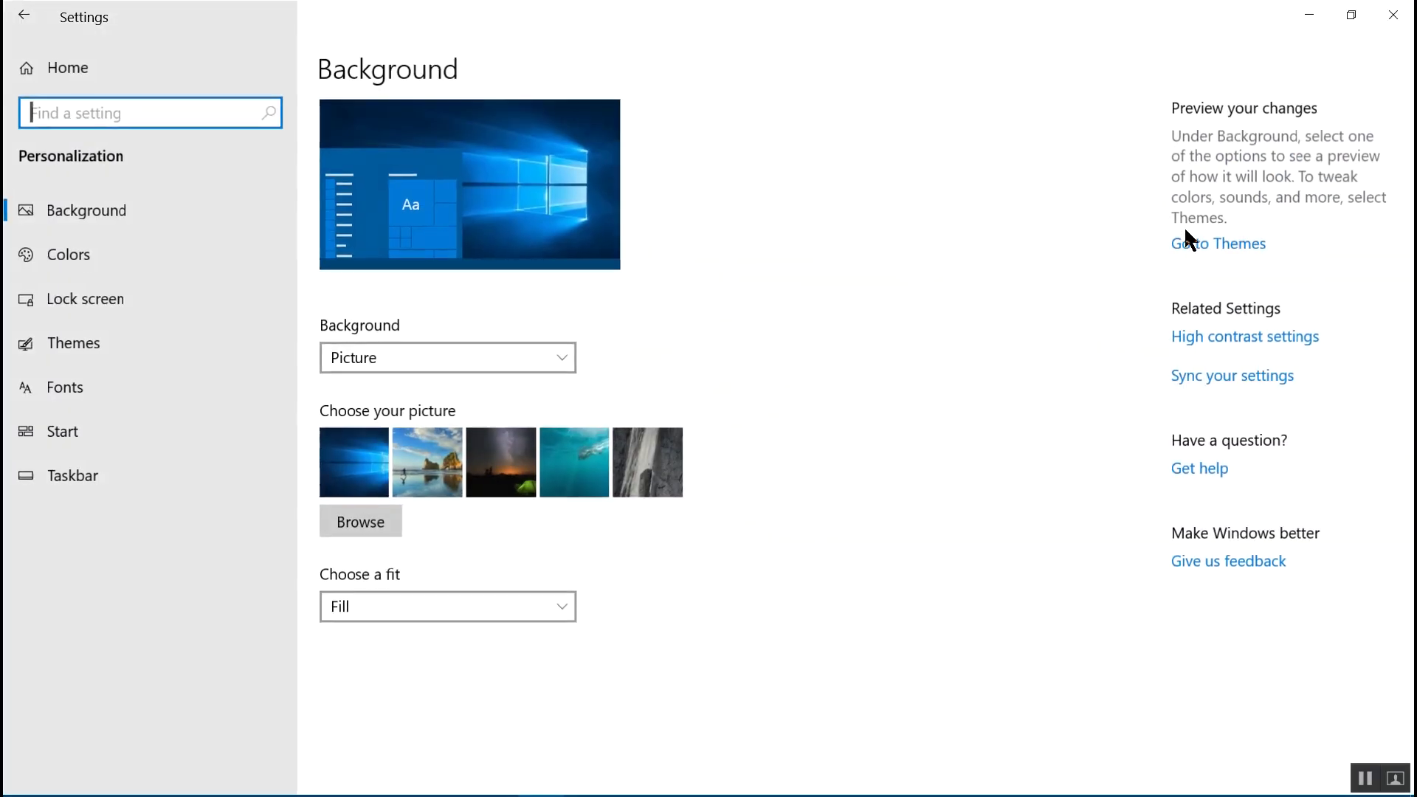
pyautogui.click(563, 355)
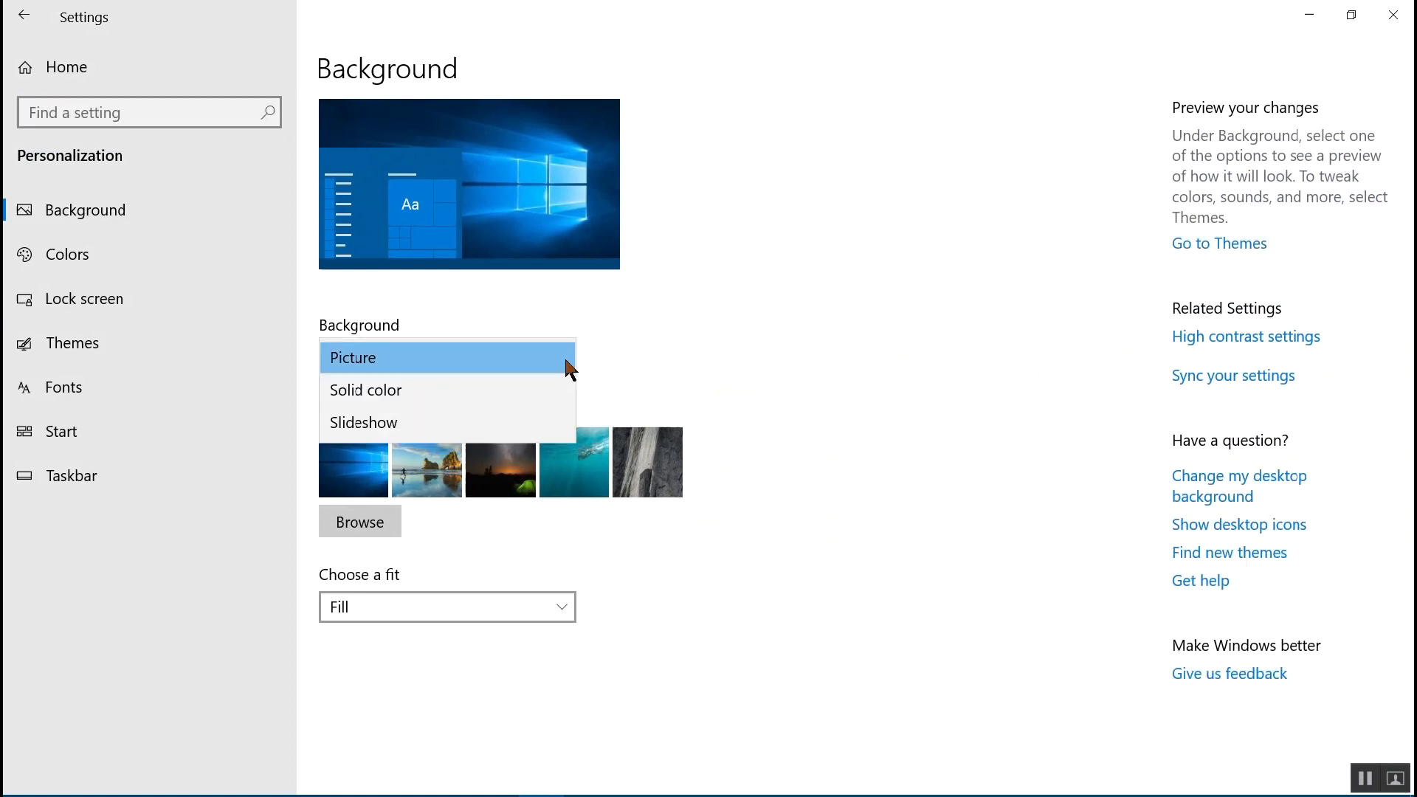
pyautogui.click(498, 385)
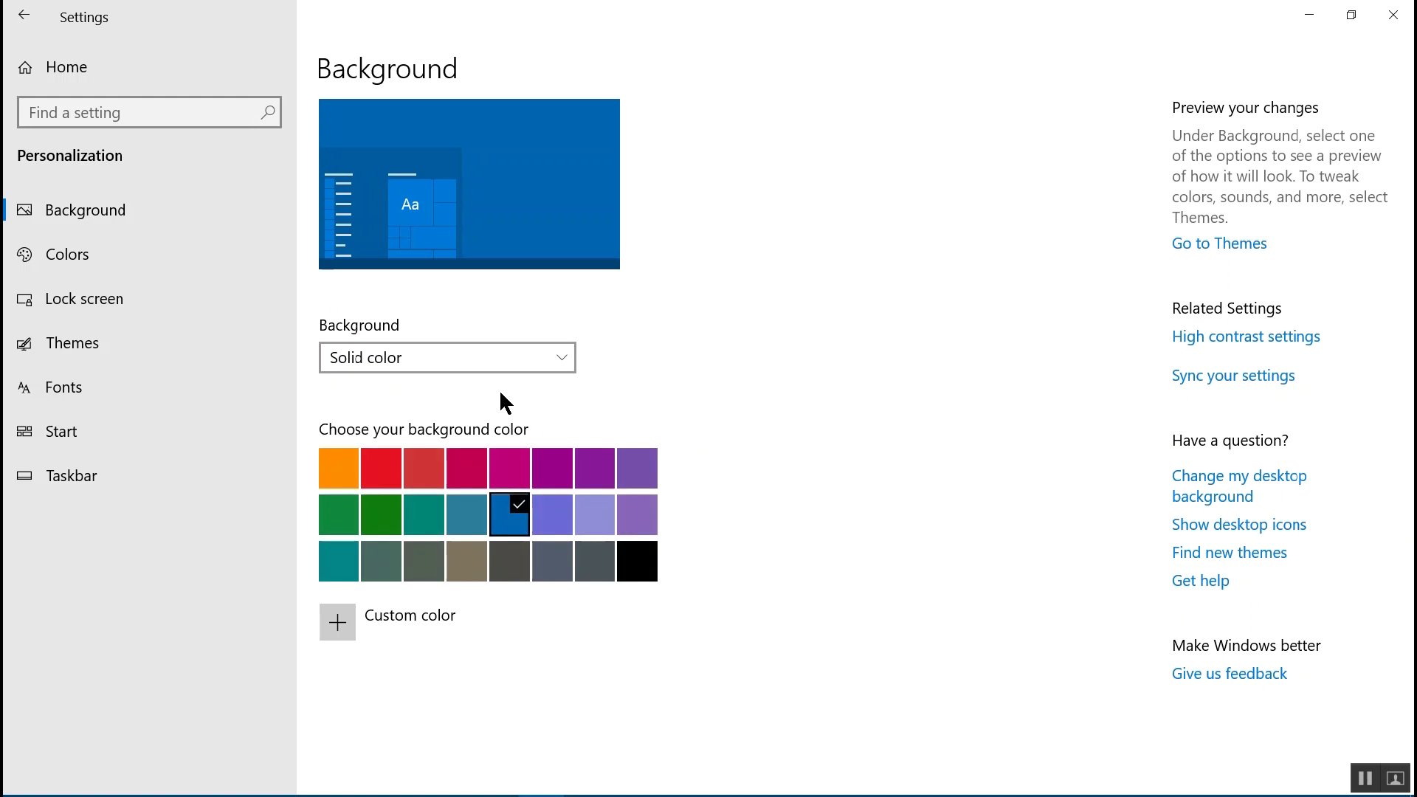
pyautogui.click(469, 468)
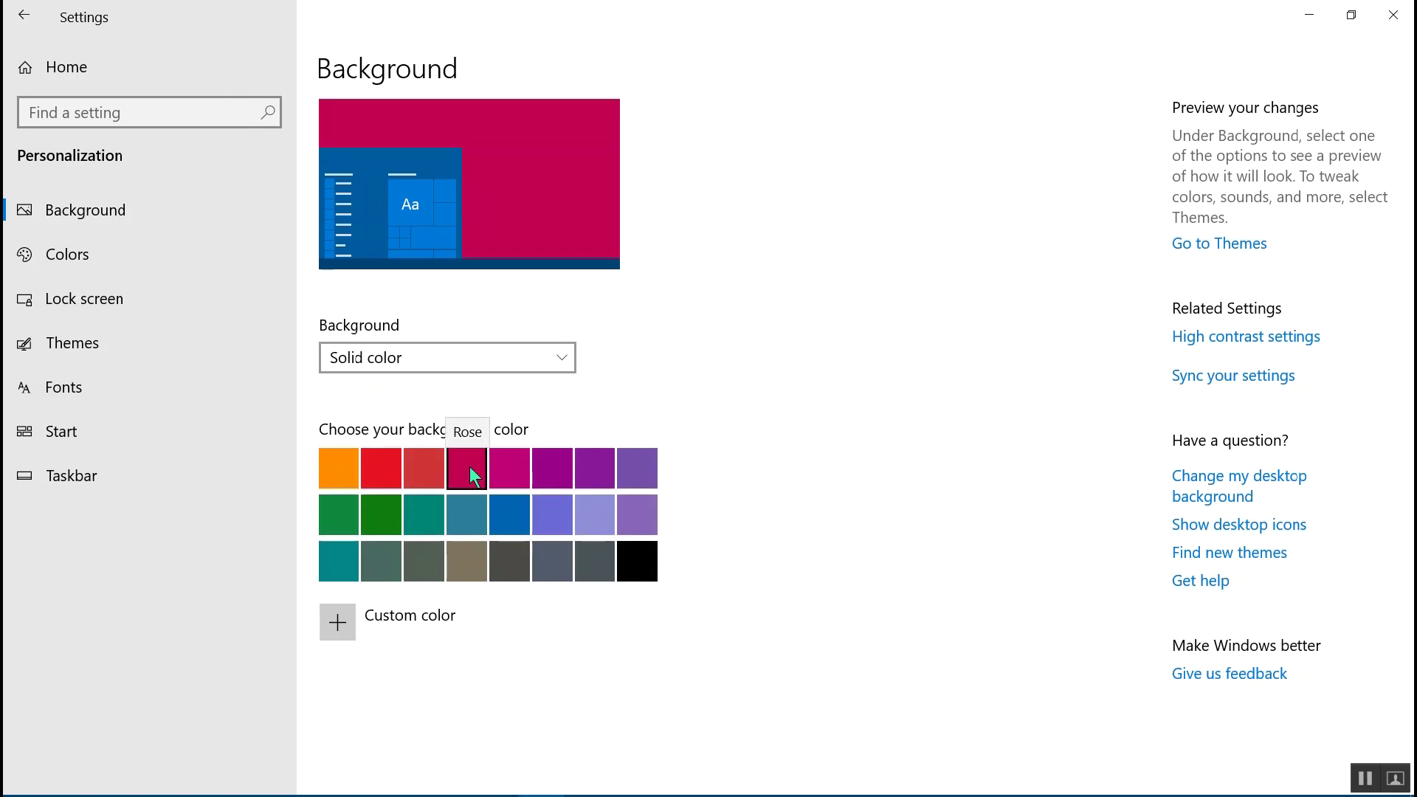
pyautogui.click(503, 510)
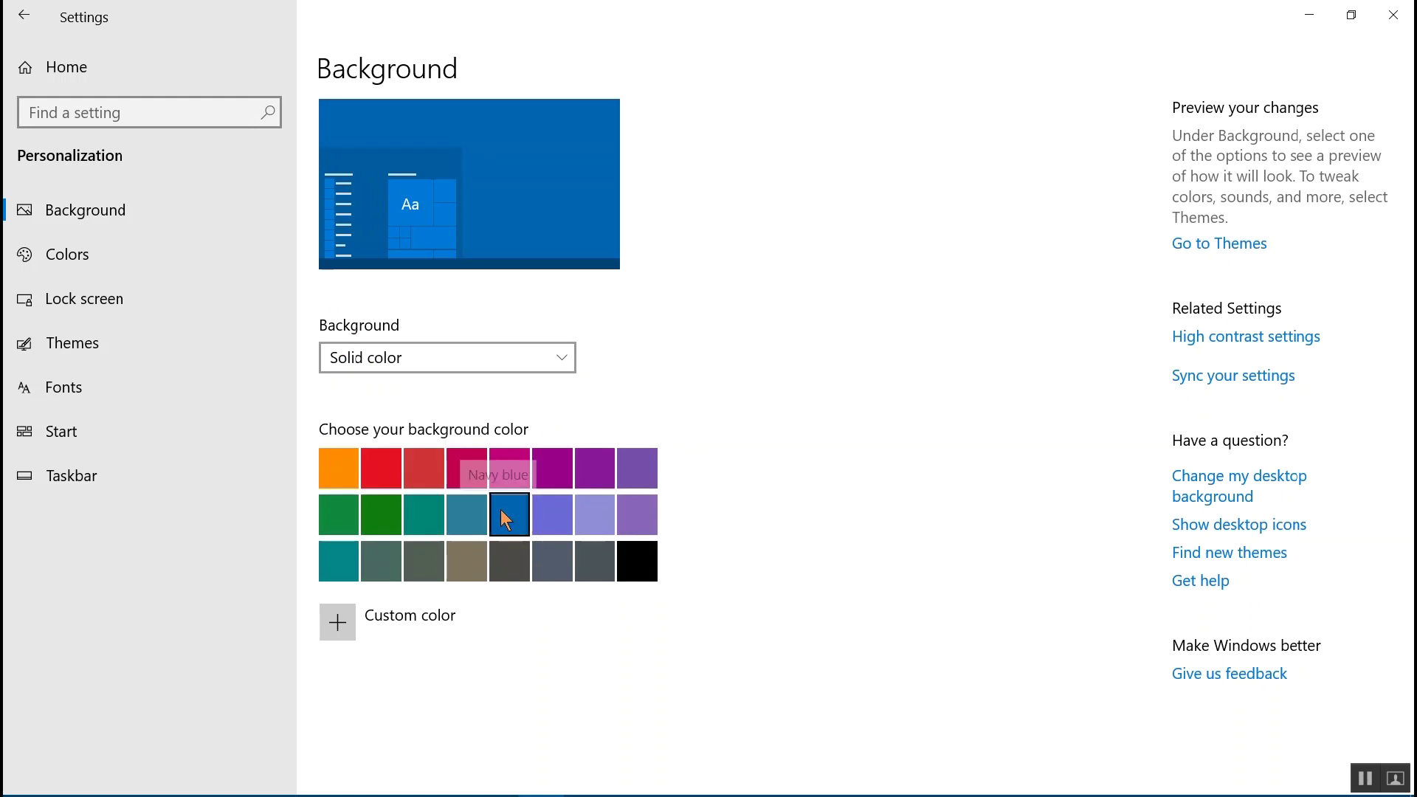
pyautogui.click(595, 562)
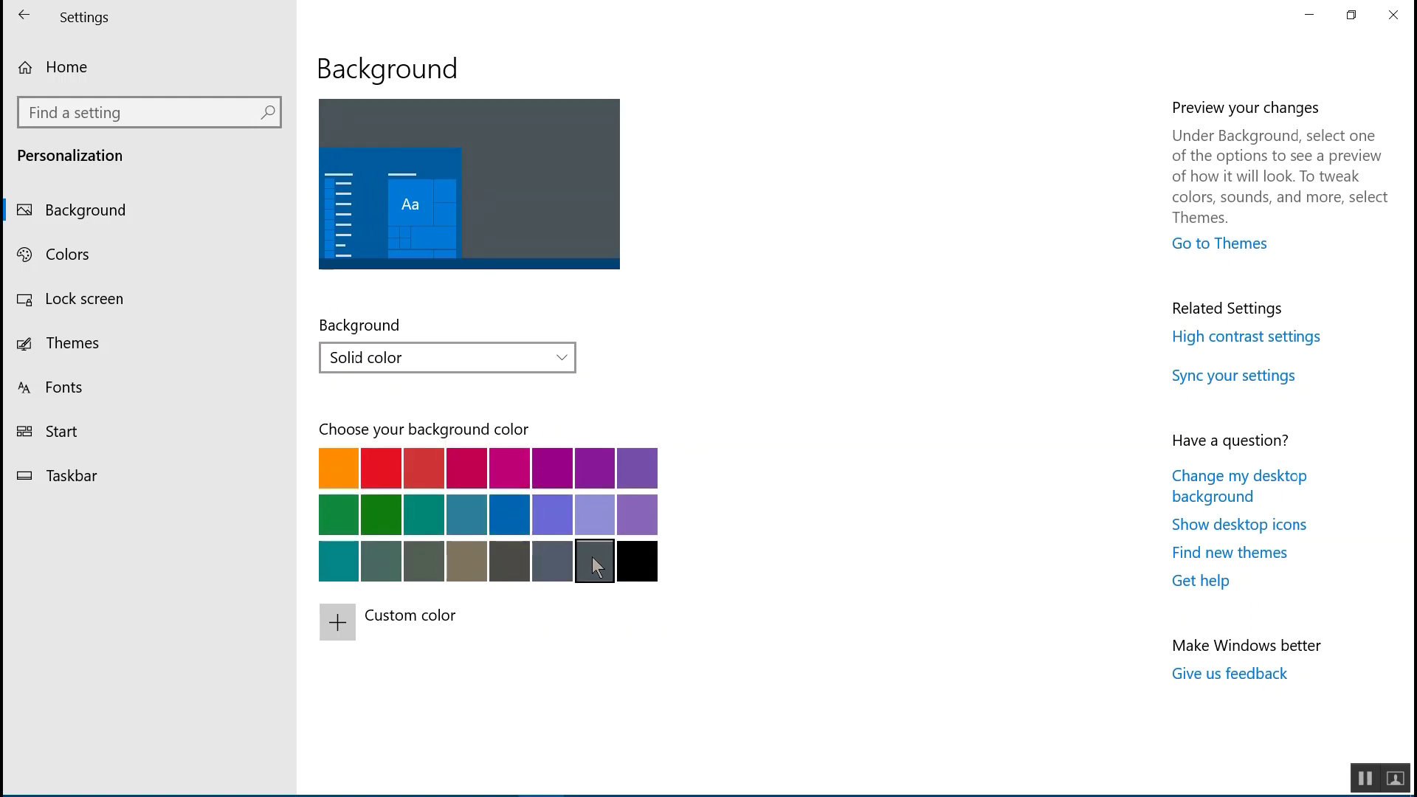
pyautogui.click(634, 566)
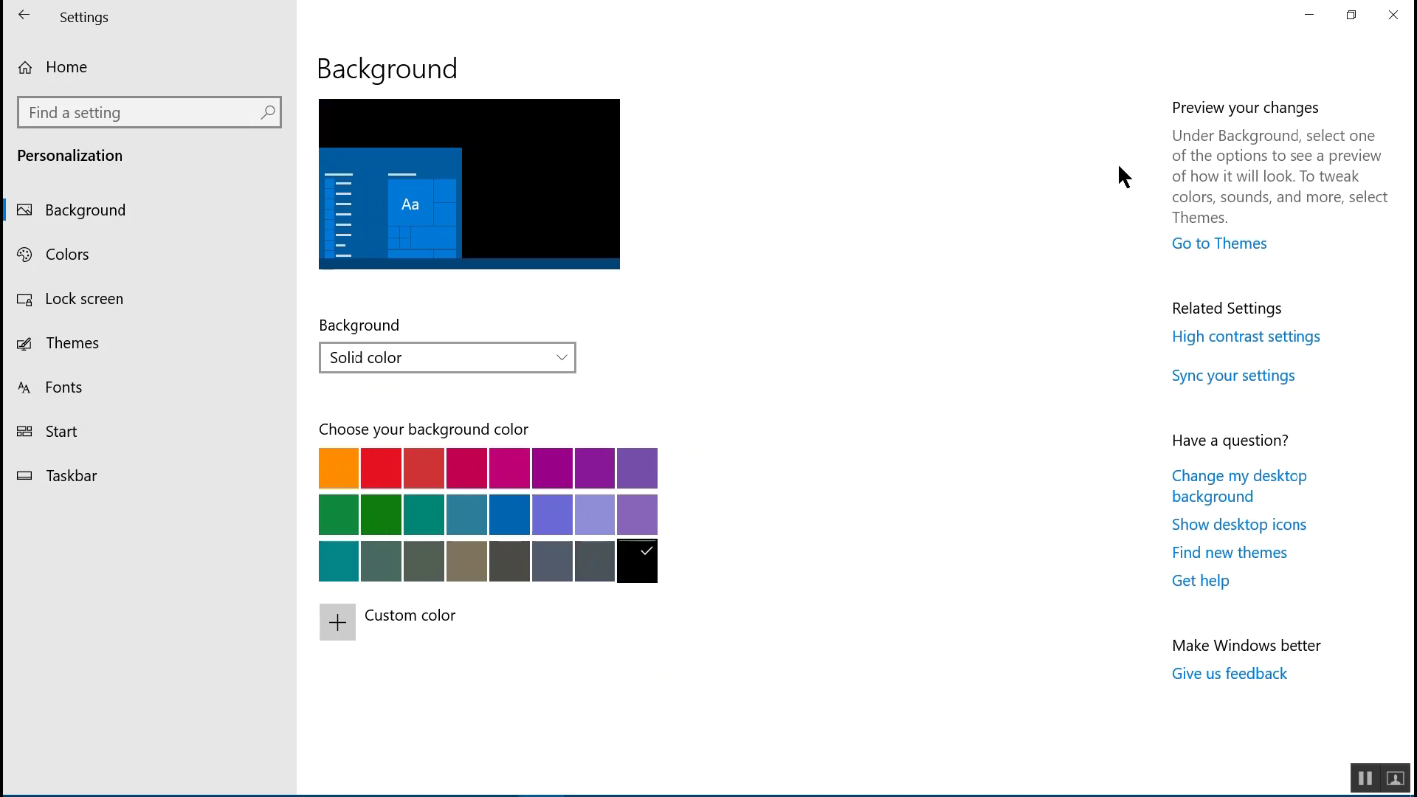
pyautogui.click(1397, 19)
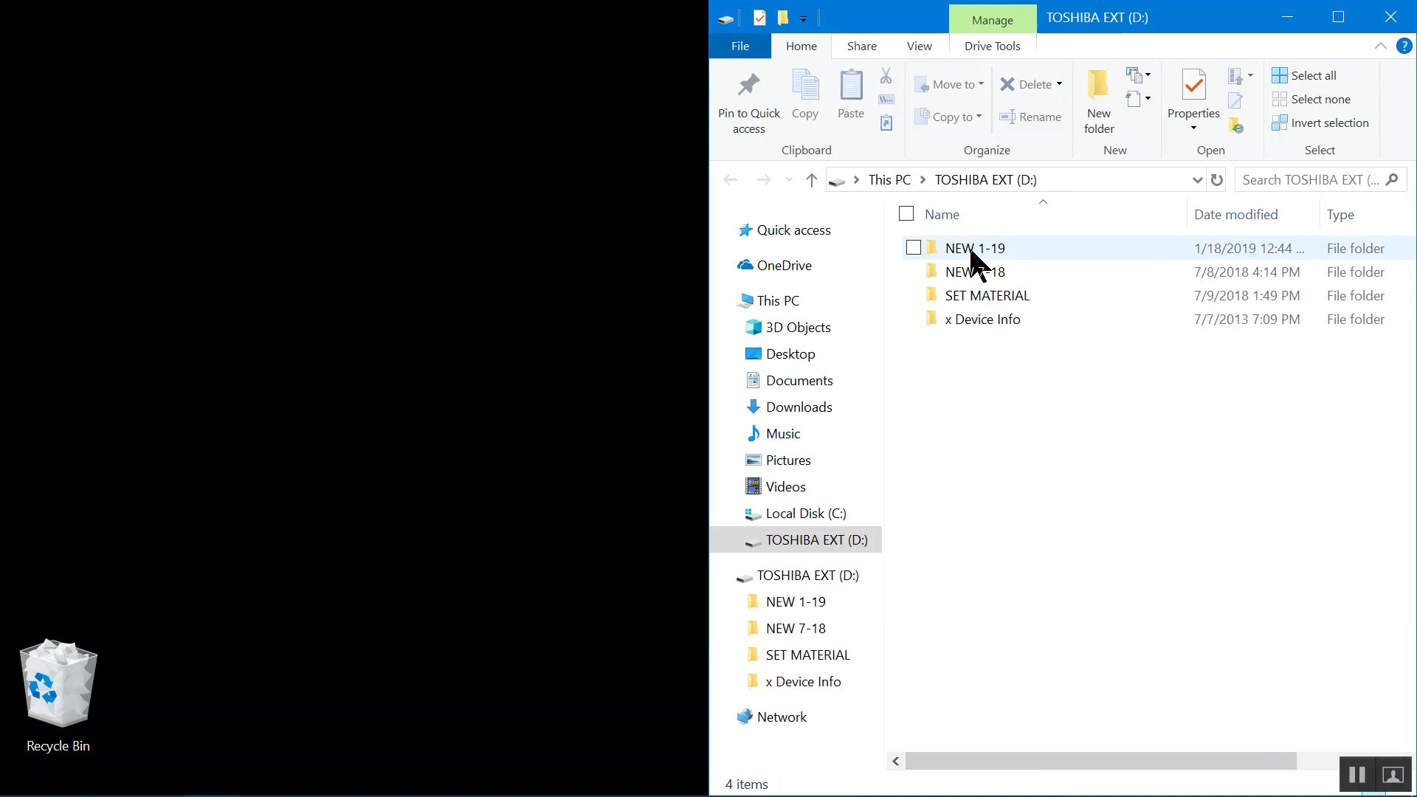
# Drag the NEW 1-19 folder from the D: drive onto the desktop.
pyautogui.moveTo(973, 254); pyautogui.dragTo(414, 384)
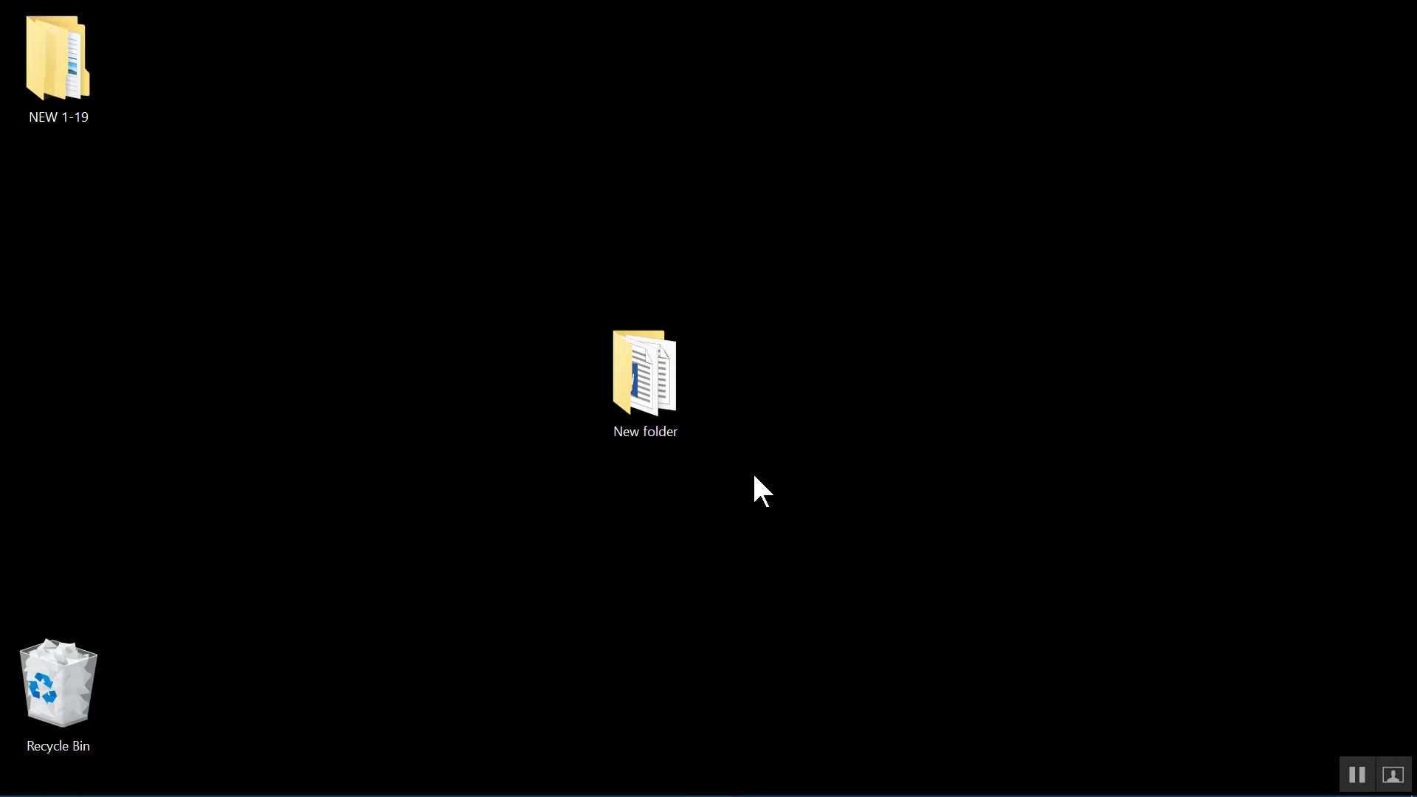
# Shrink the desktop icons to Medium, then to Small, from the desktop View menu.
pyautogui.rightClick(795, 434)
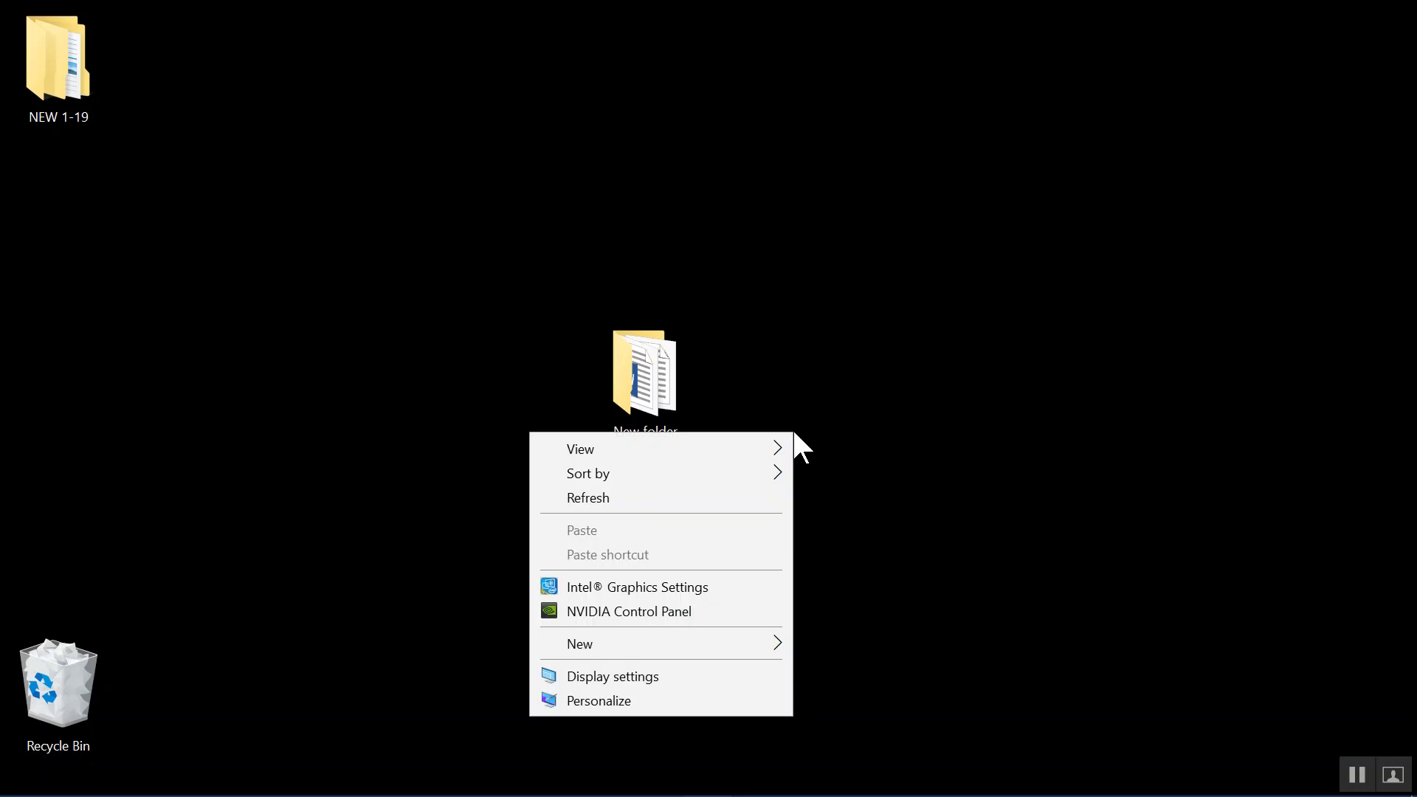
pyautogui.moveTo(762, 443)
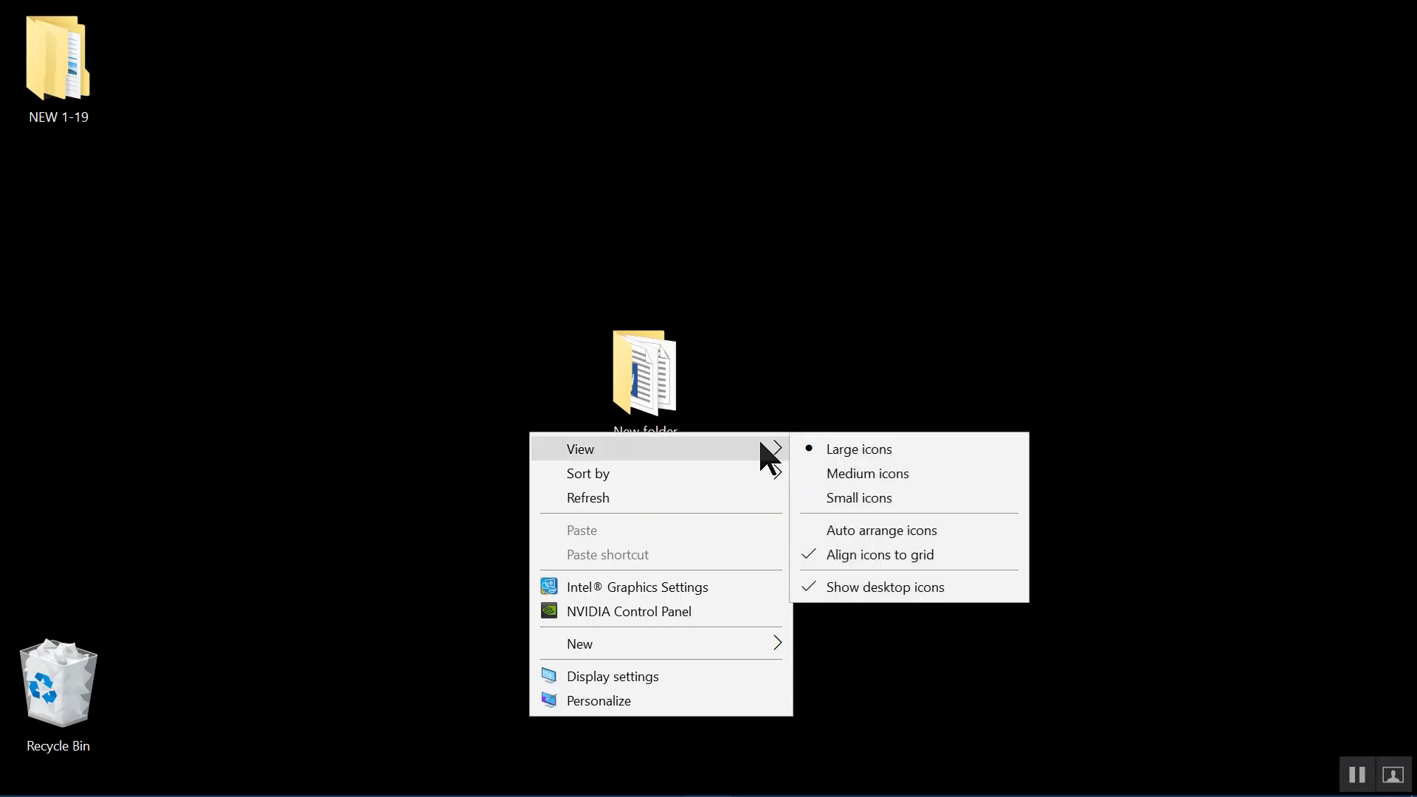
pyautogui.click(851, 473)
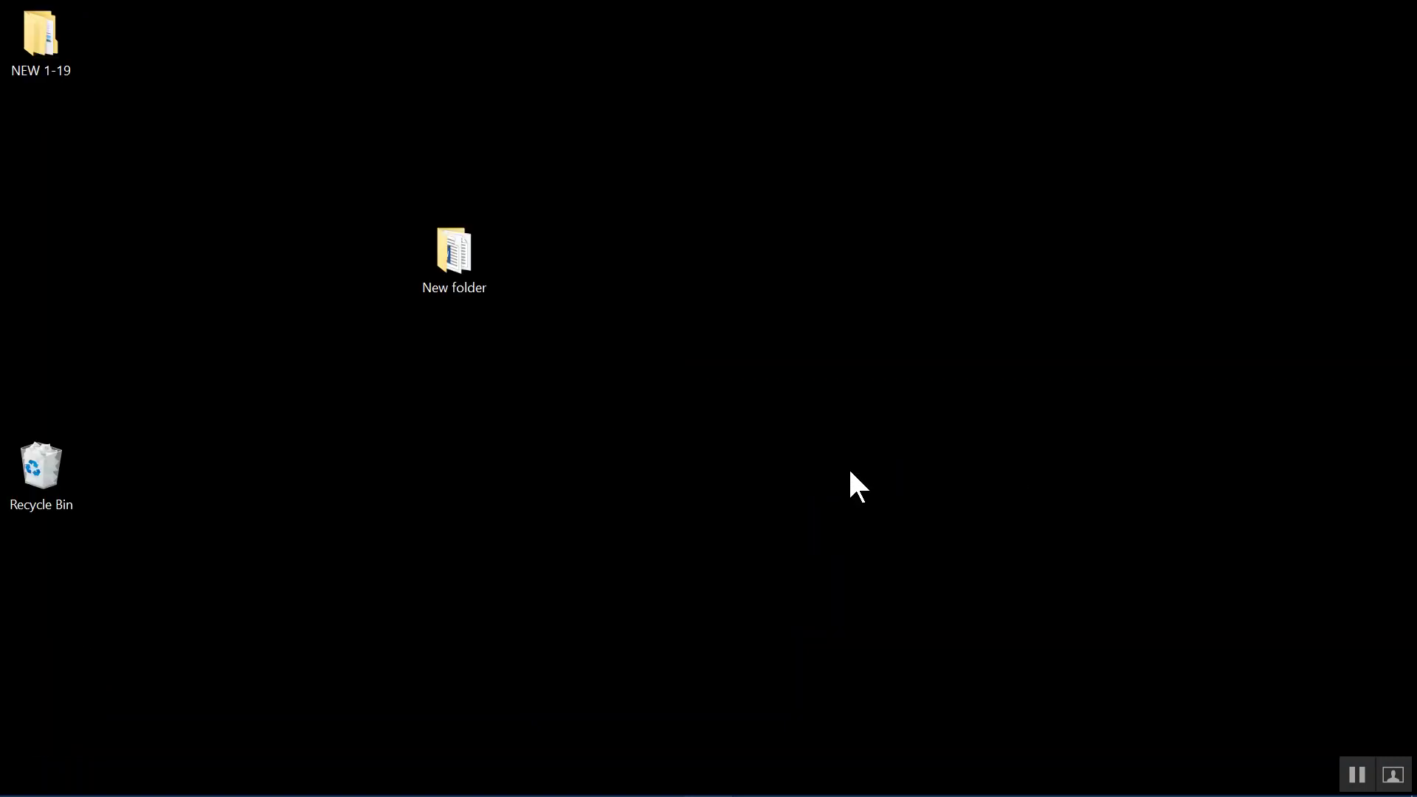
pyautogui.rightClick(848, 477)
pyautogui.moveTo(839, 490)
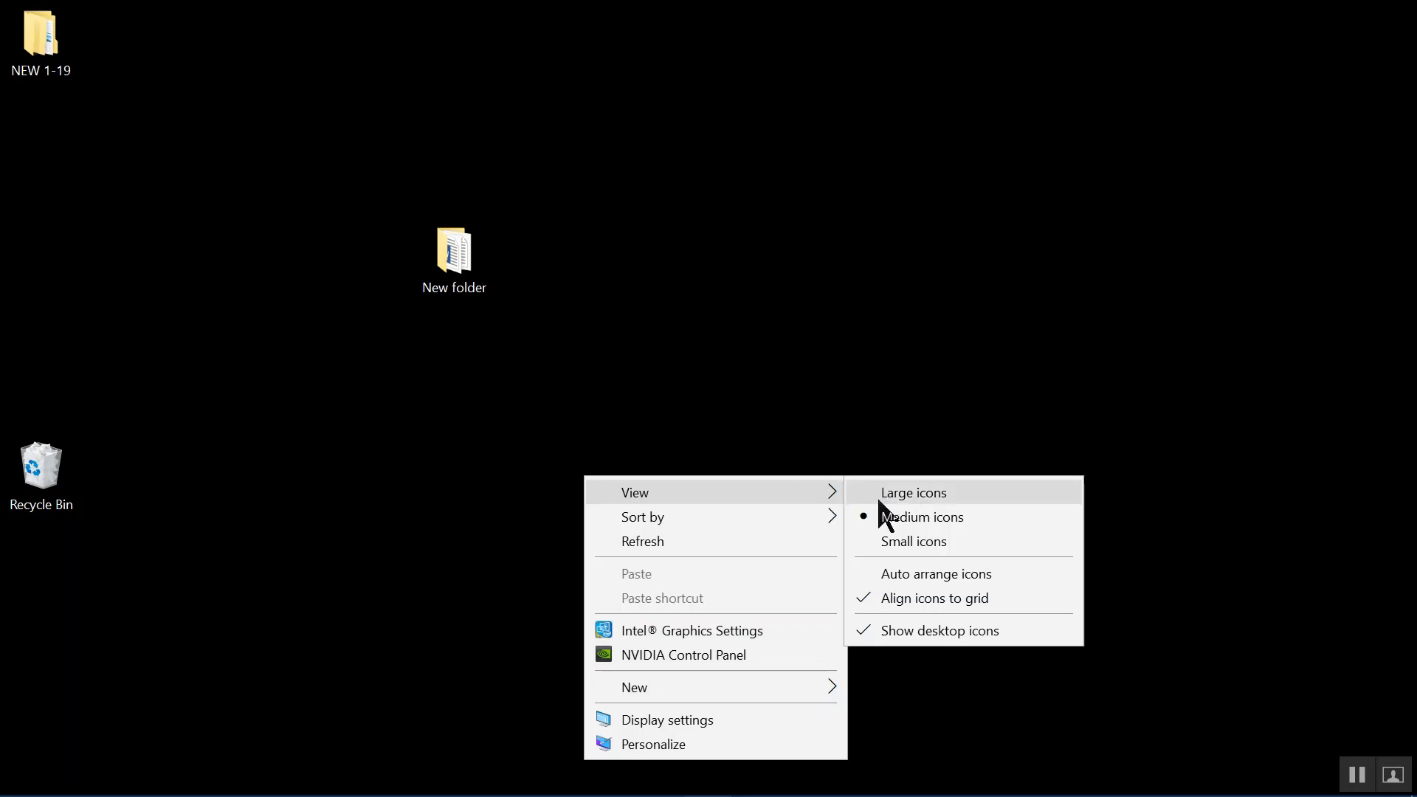
pyautogui.click(883, 543)
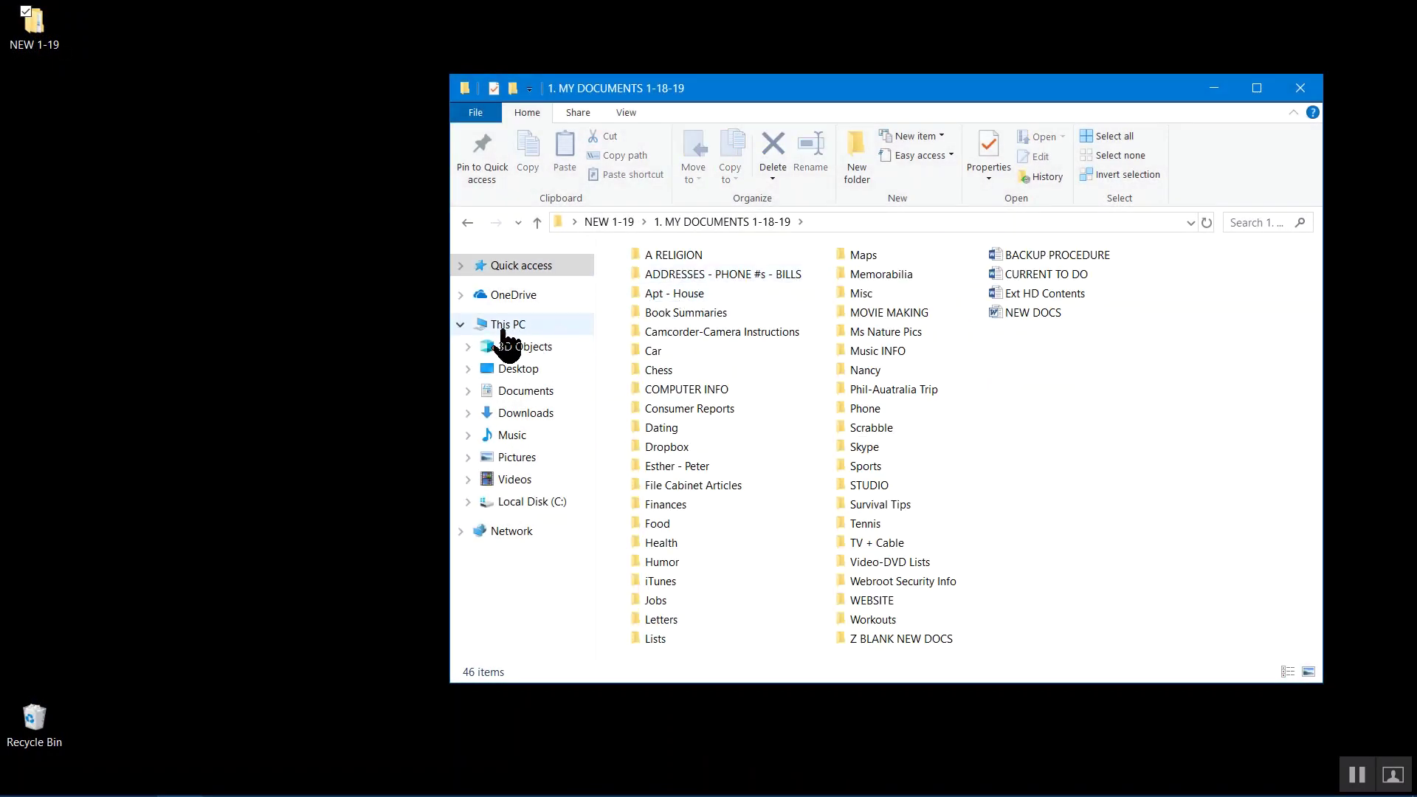
# Drag This PC onto the desktop as a shortcut and open it.
pyautogui.moveTo(502, 334); pyautogui.dragTo(118, 94)
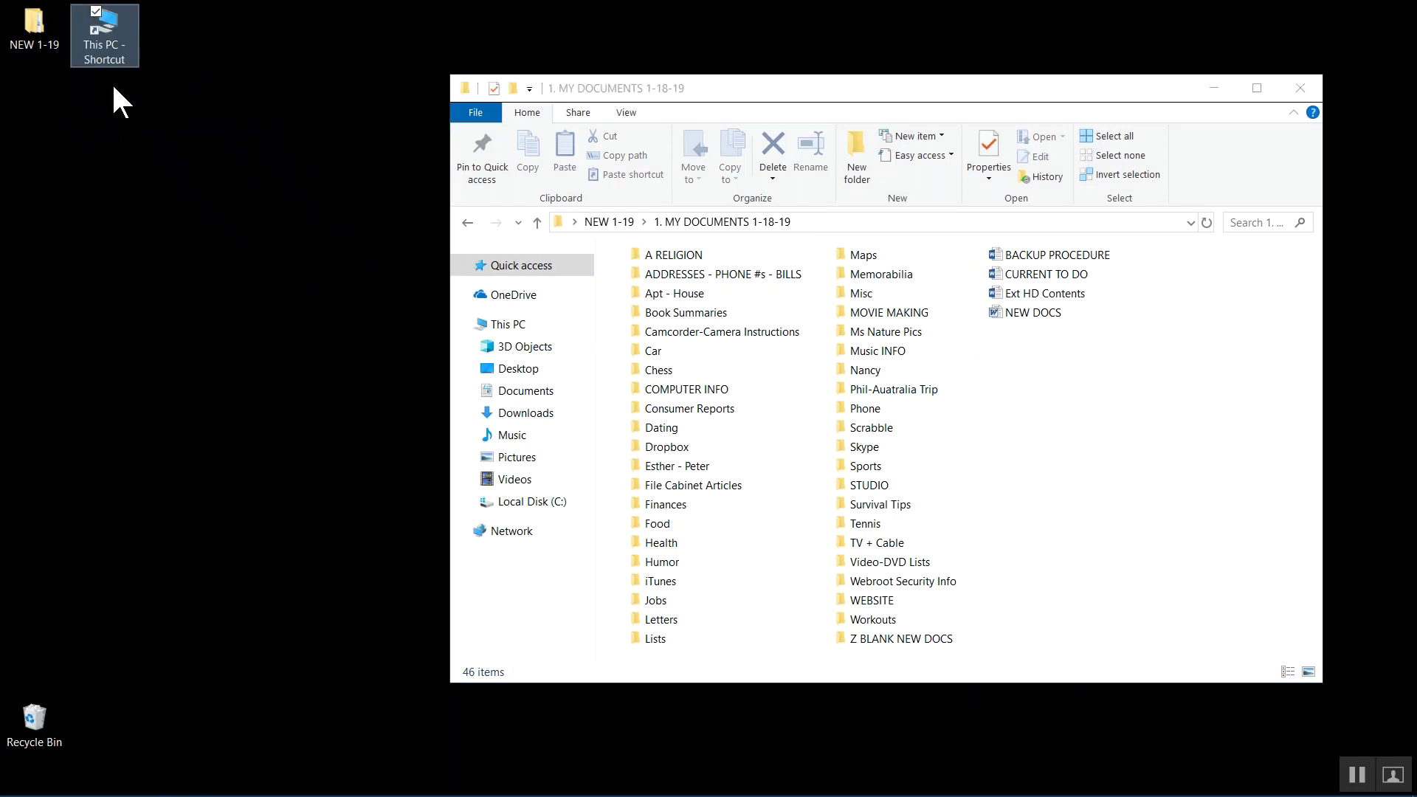
pyautogui.doubleClick(109, 44)
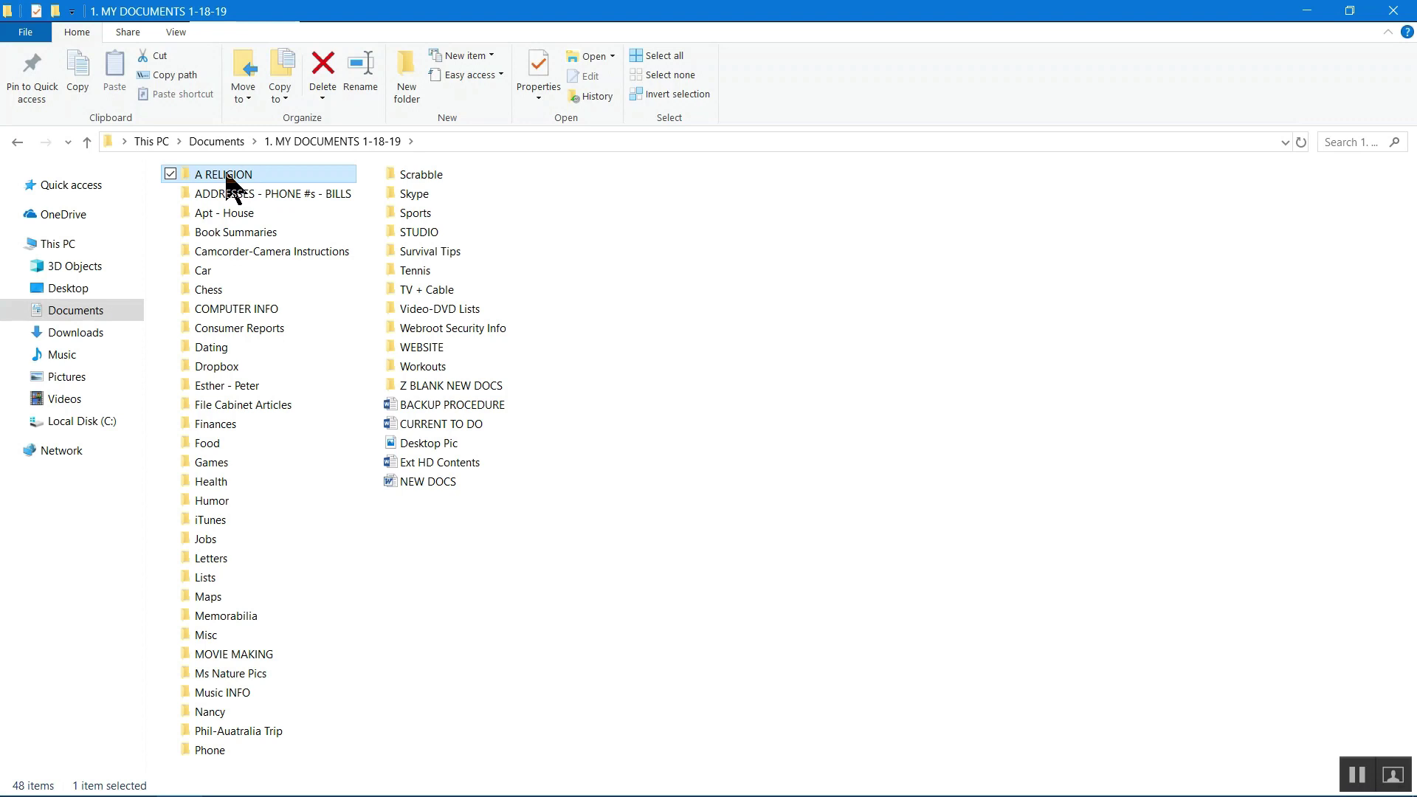
# Send desktop shortcuts for the A RELIGION folder and CURRENT TO DO document, then close Explorer.
pyautogui.rightClick(227, 177)
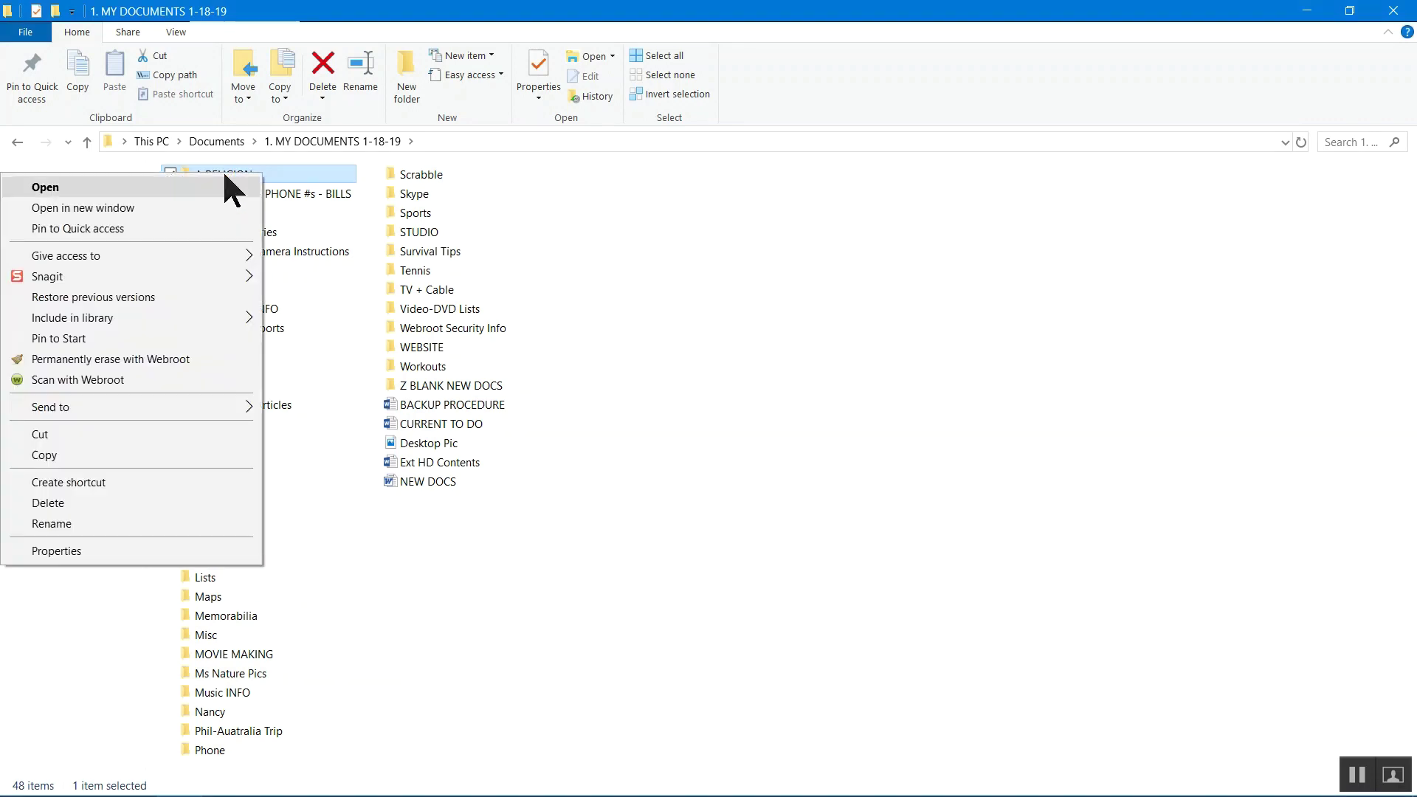
pyautogui.moveTo(161, 414)
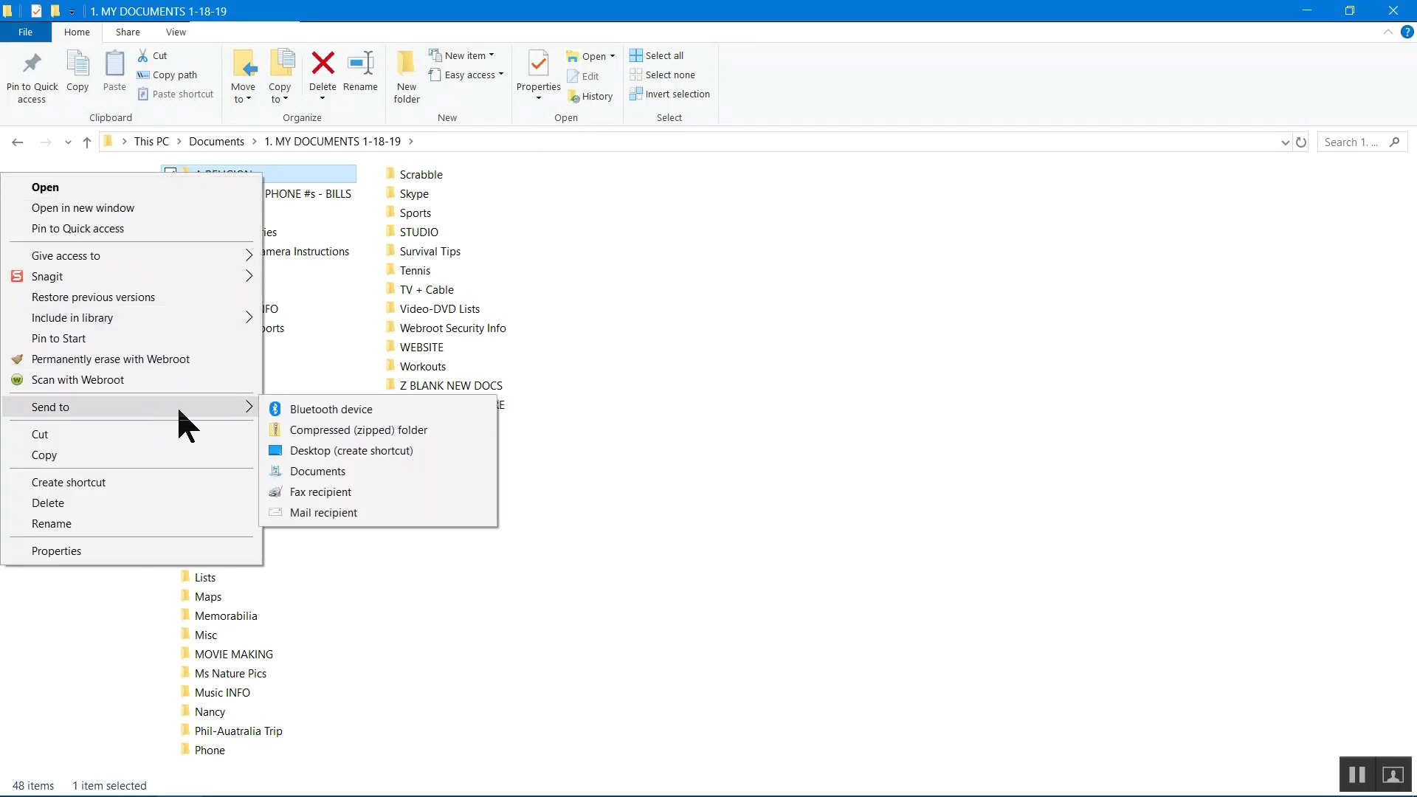
pyautogui.click(307, 452)
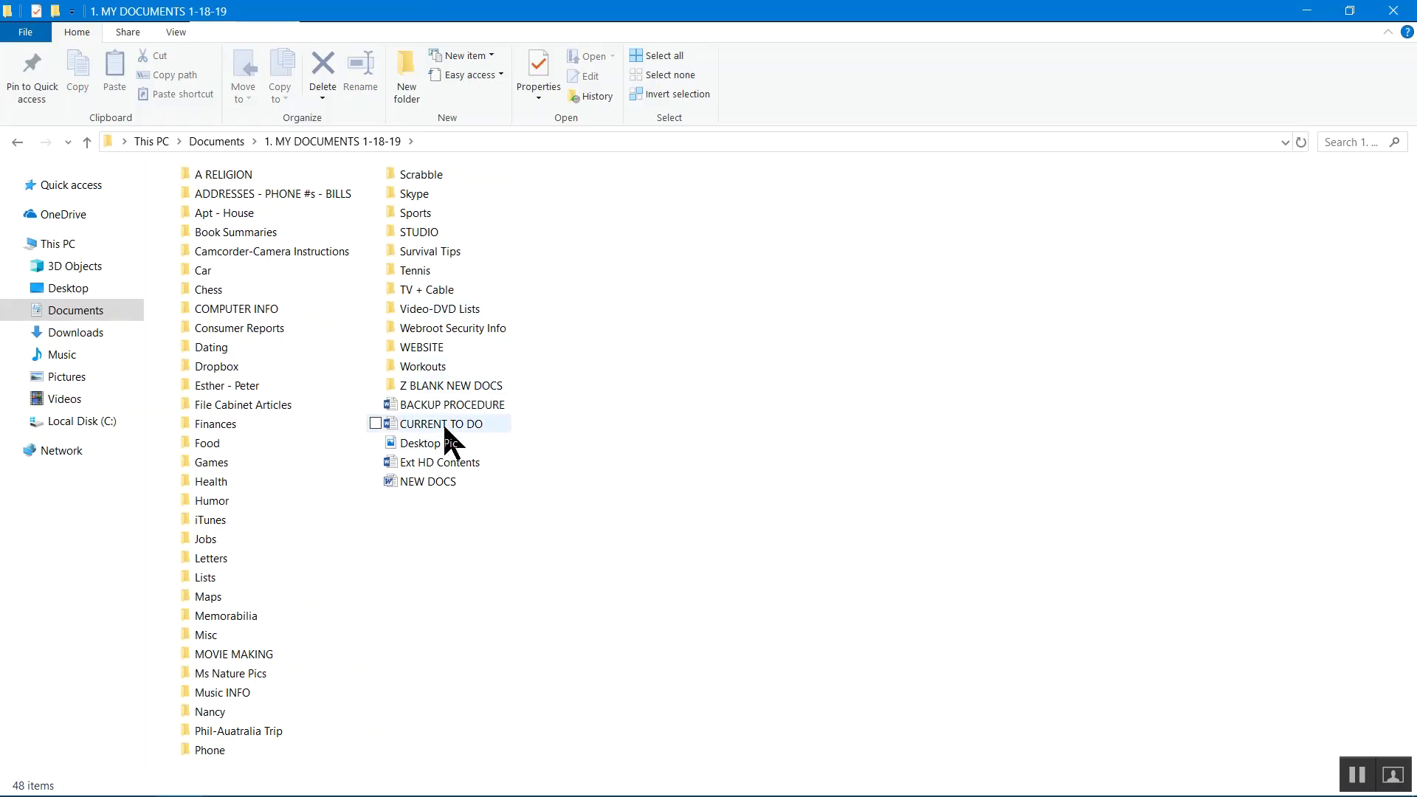
pyautogui.click(445, 426)
pyautogui.rightClick(445, 427)
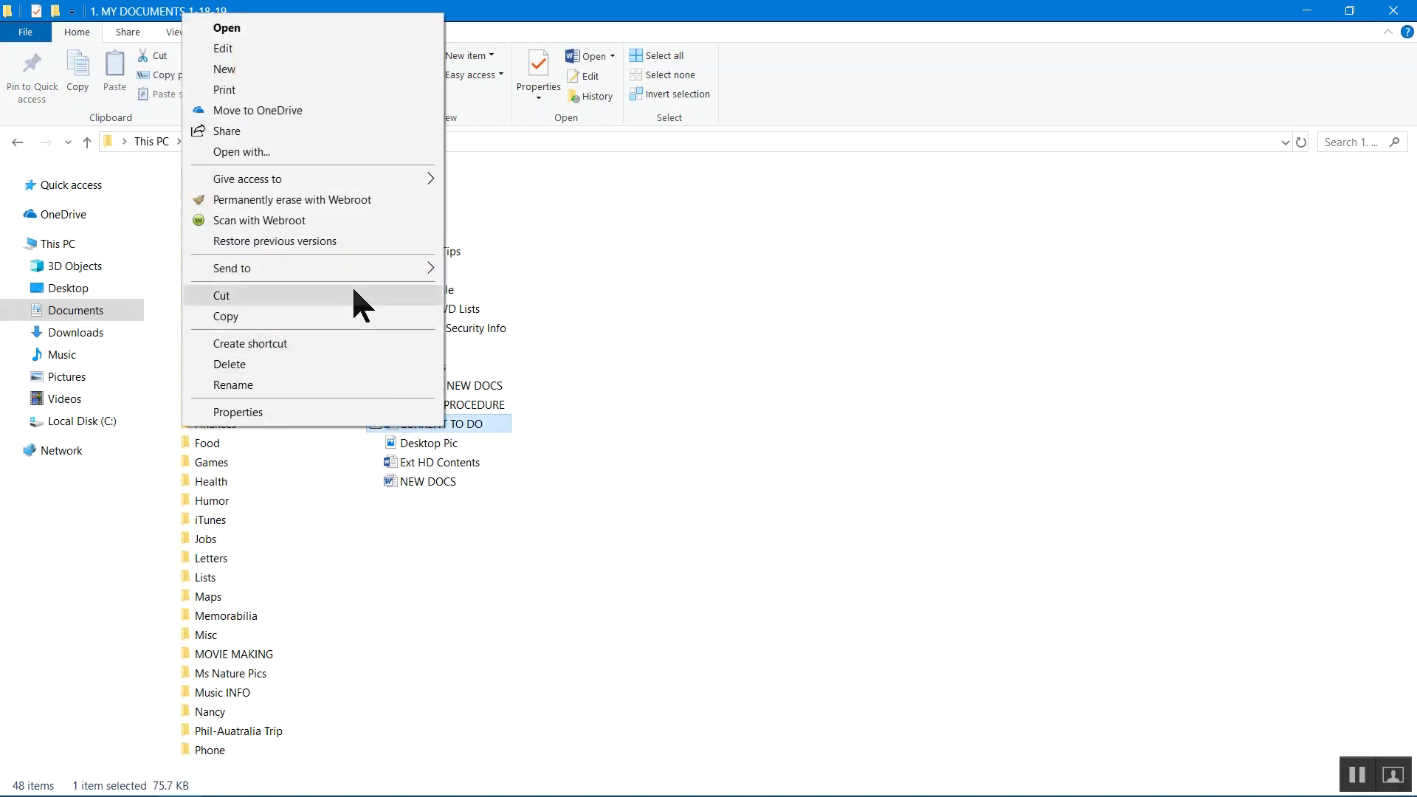
pyautogui.moveTo(357, 264)
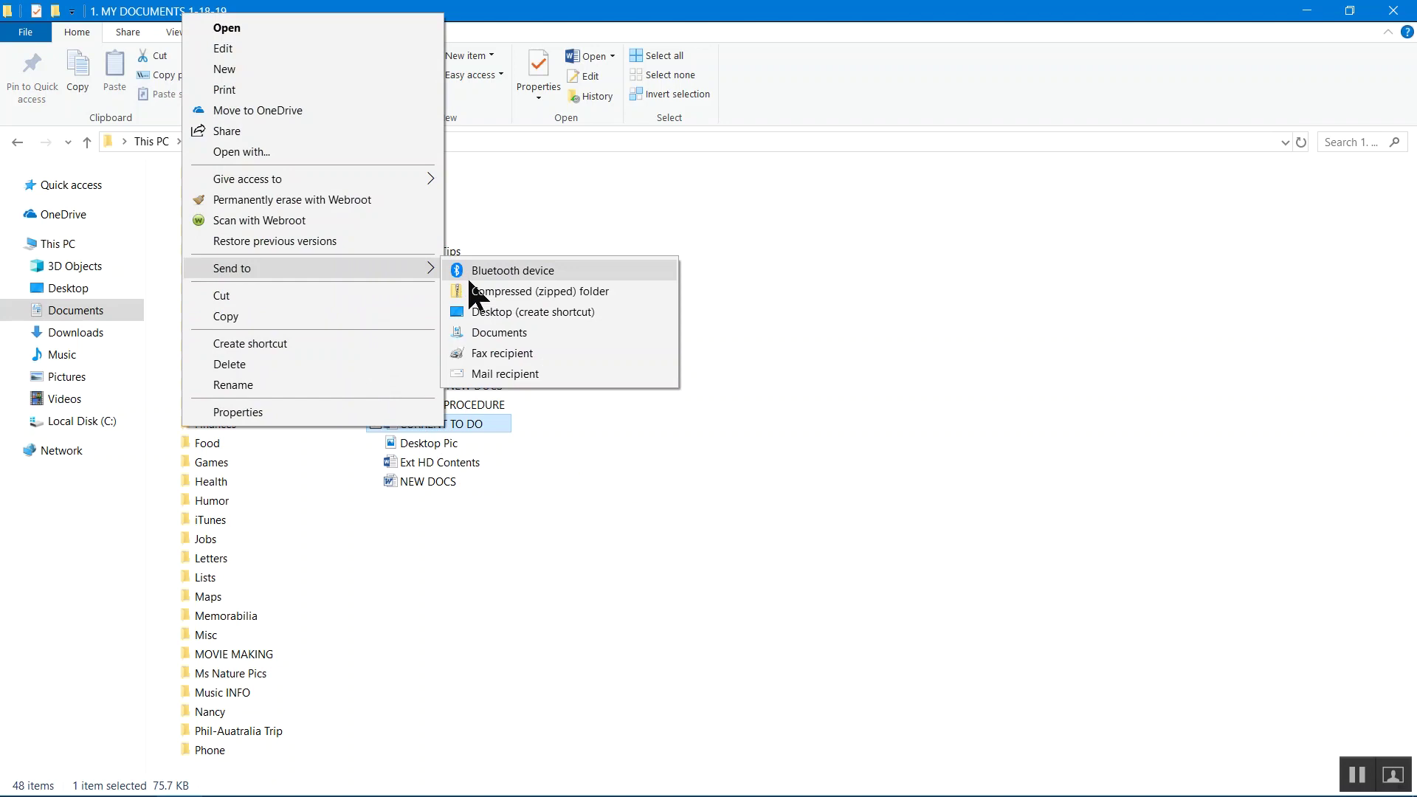
pyautogui.click(475, 312)
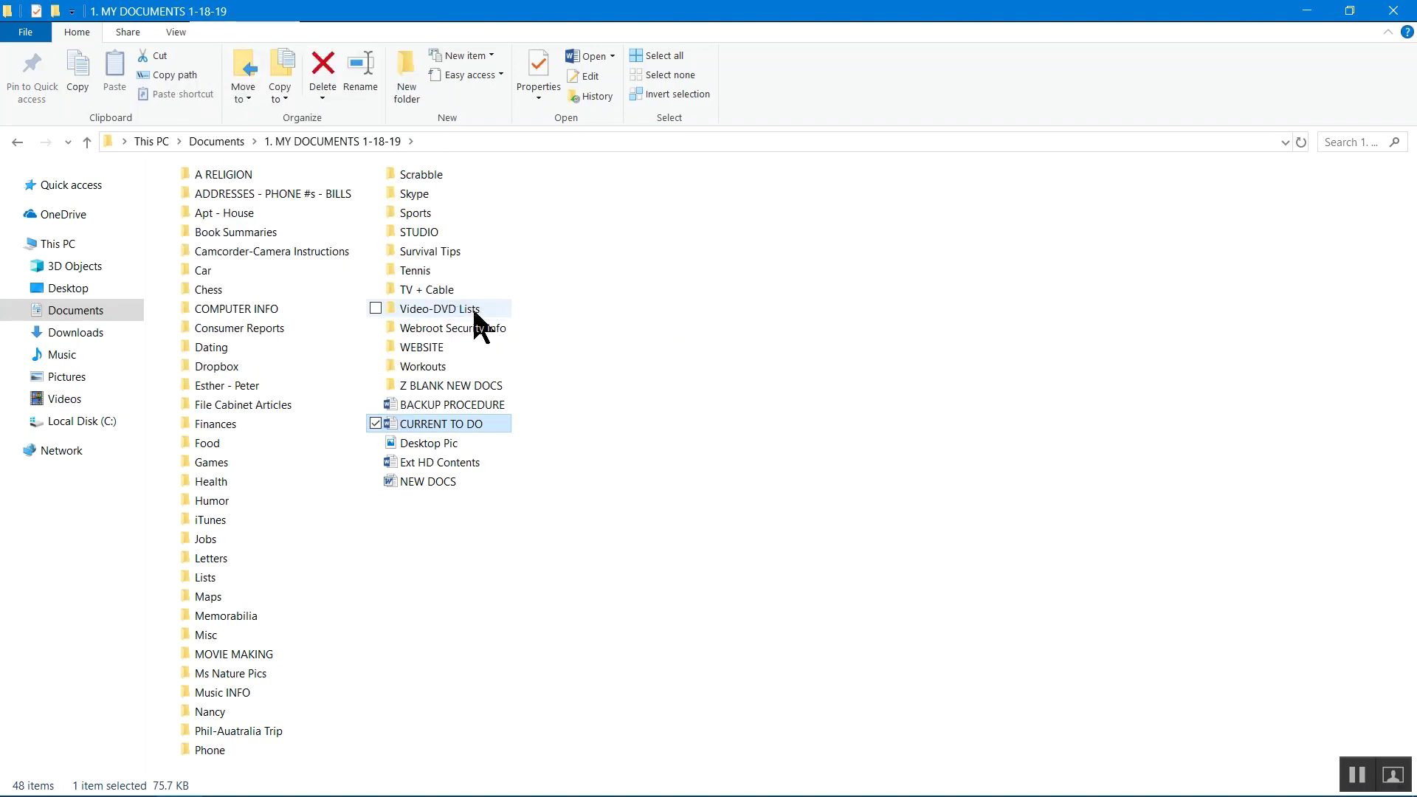
pyautogui.click(1395, 12)
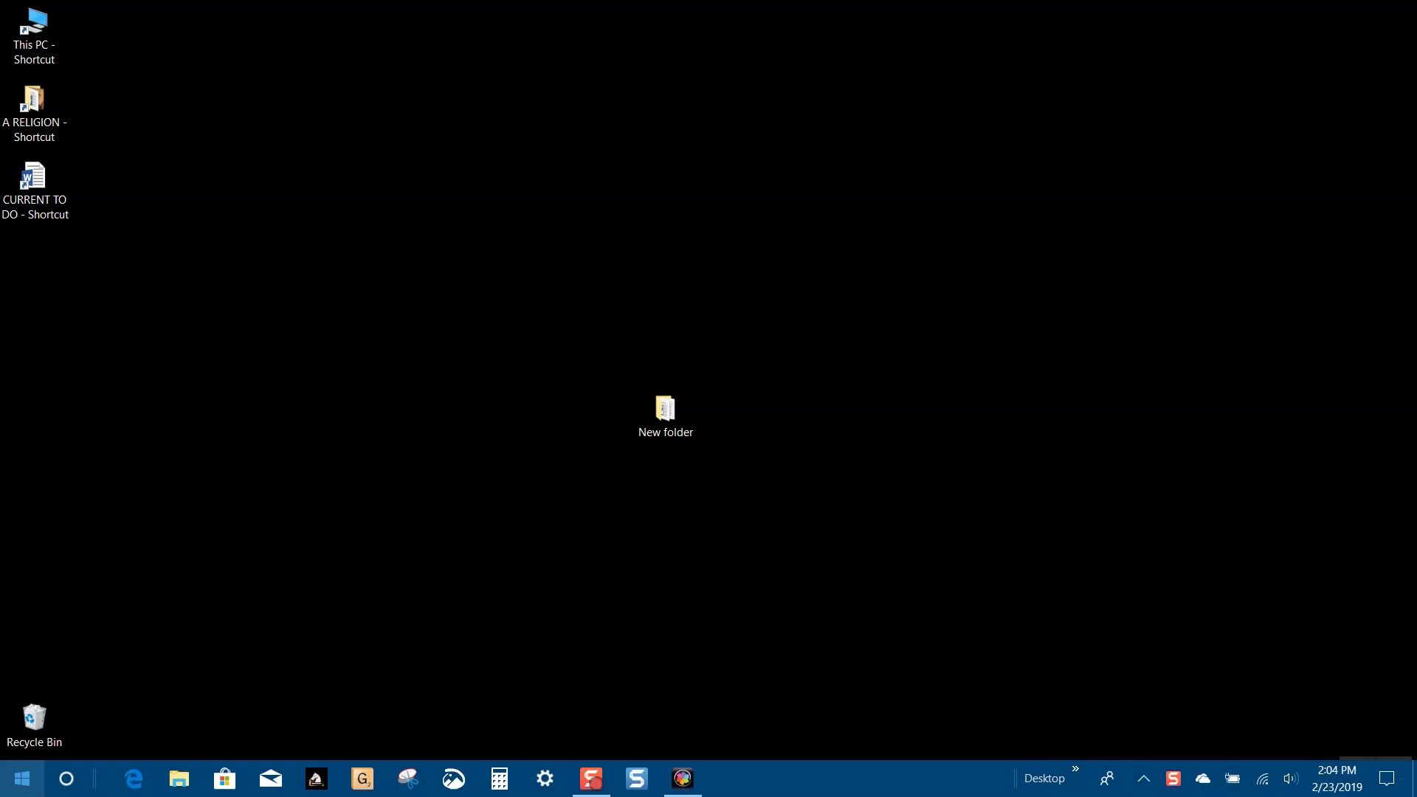
# Drag Pinnacle Studio 19 from the Start menu's expanded folder onto the desktop.
pyautogui.click(24, 779)
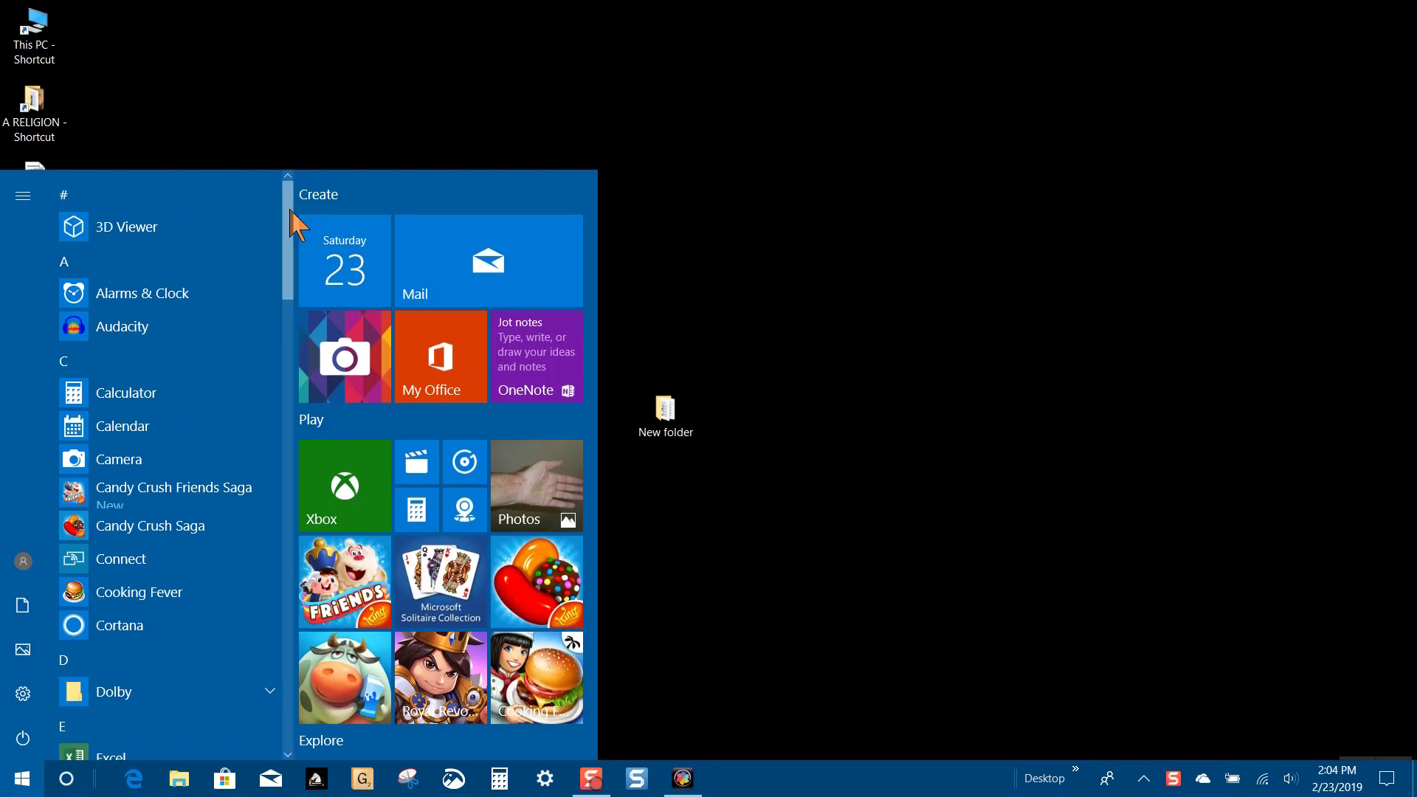
pyautogui.moveTo(290, 211); pyautogui.dragTo(301, 506)
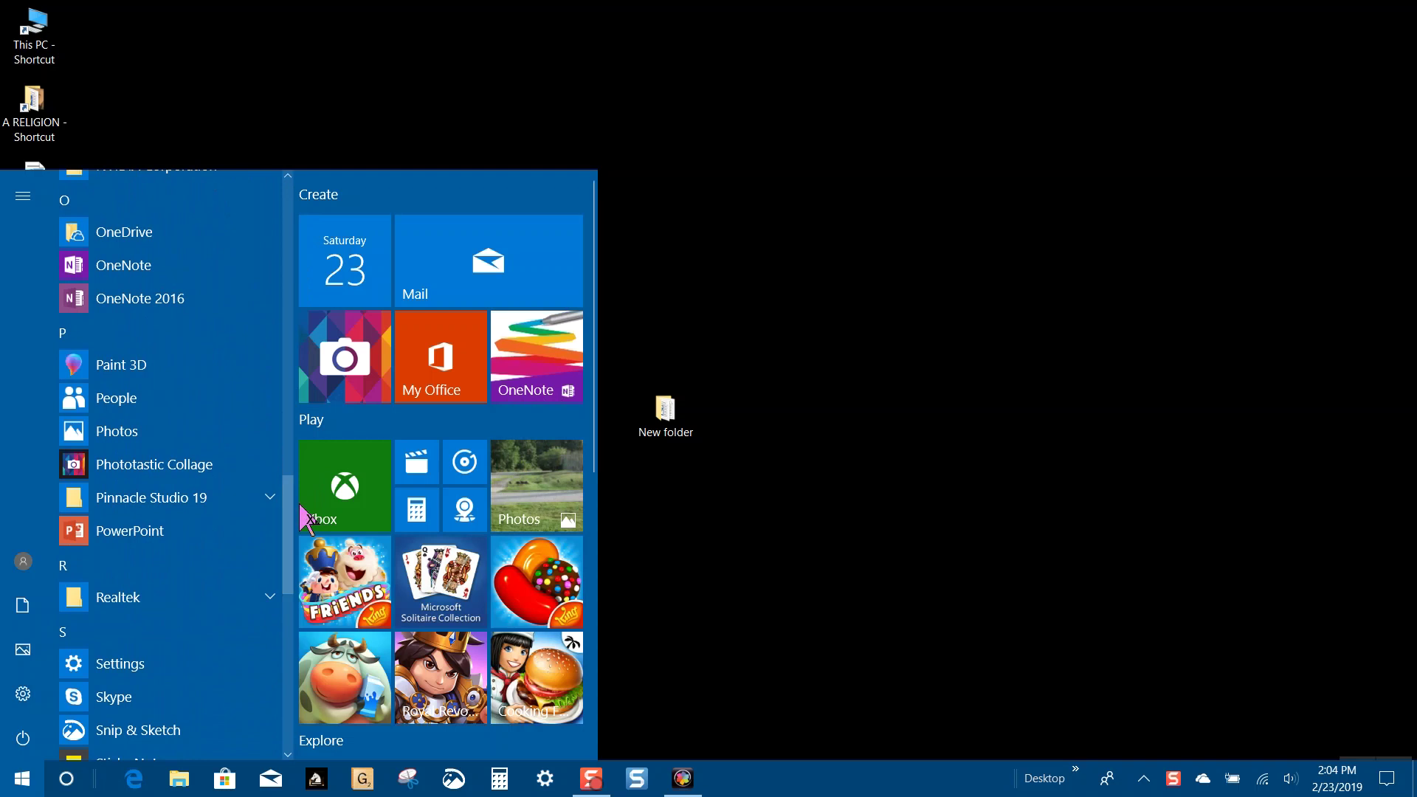
pyautogui.click(270, 498)
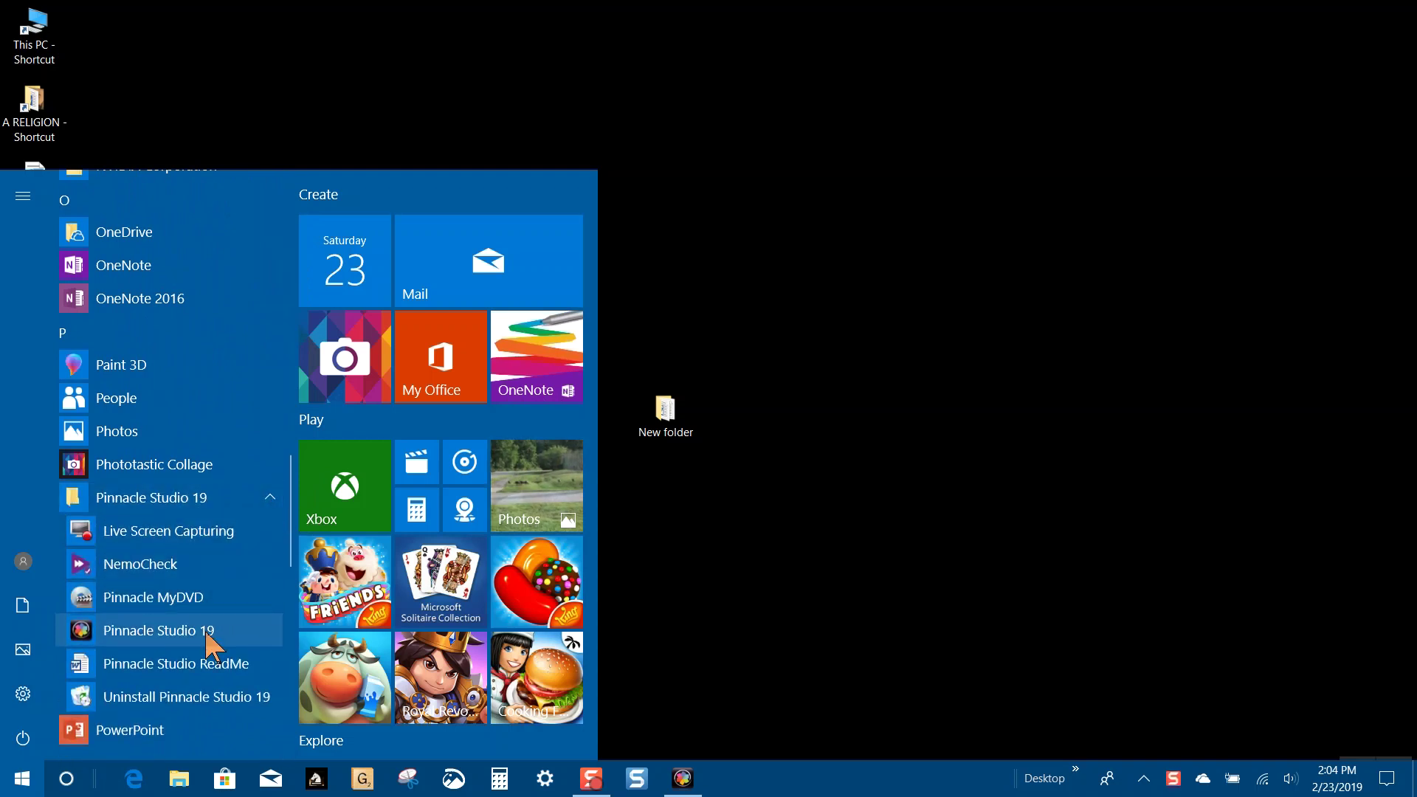
pyautogui.moveTo(206, 637); pyautogui.dragTo(258, 121)
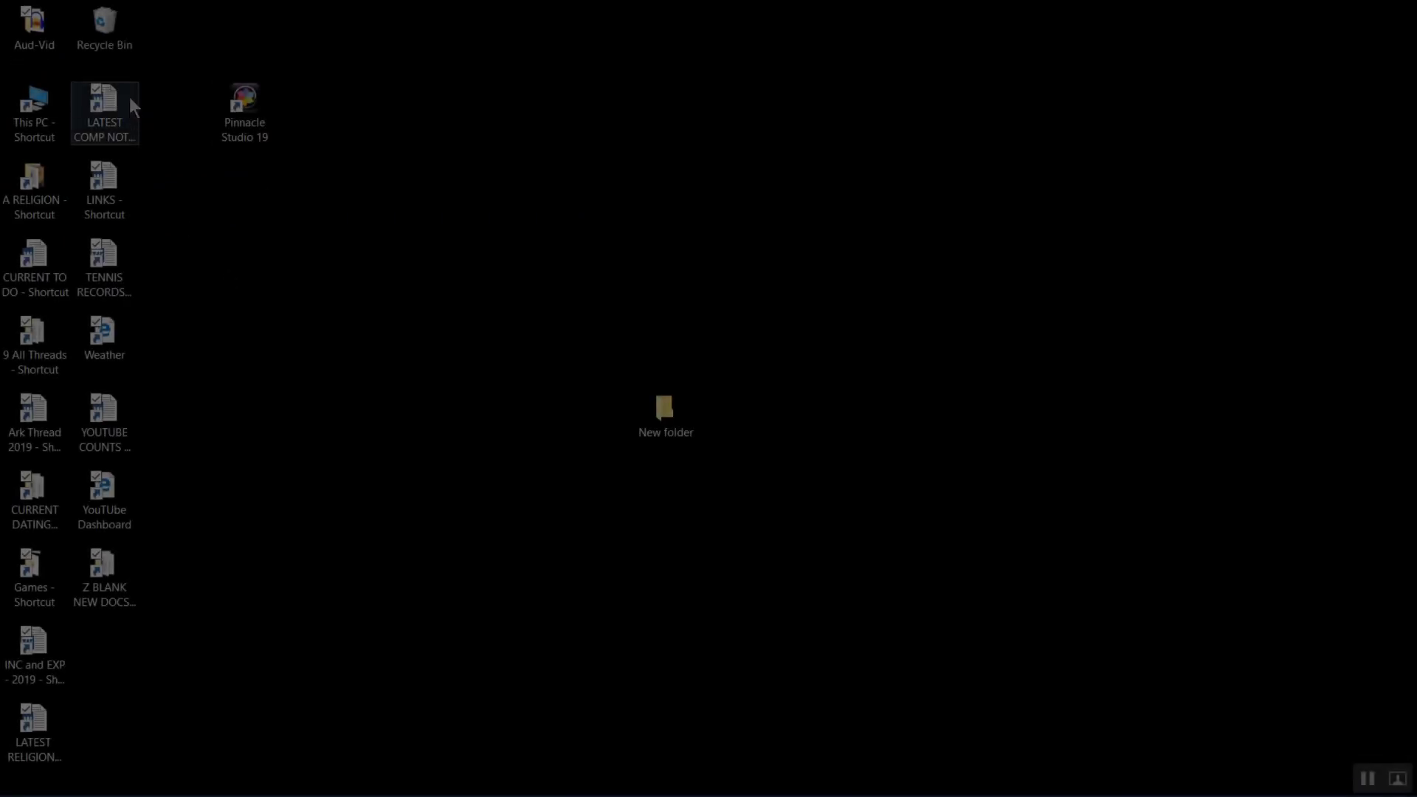
# Move the Recycle Bin to the bottom-left and YouTube Dashboard to the bottom-right.
pyautogui.moveTo(104, 26); pyautogui.dragTo(351, 575)
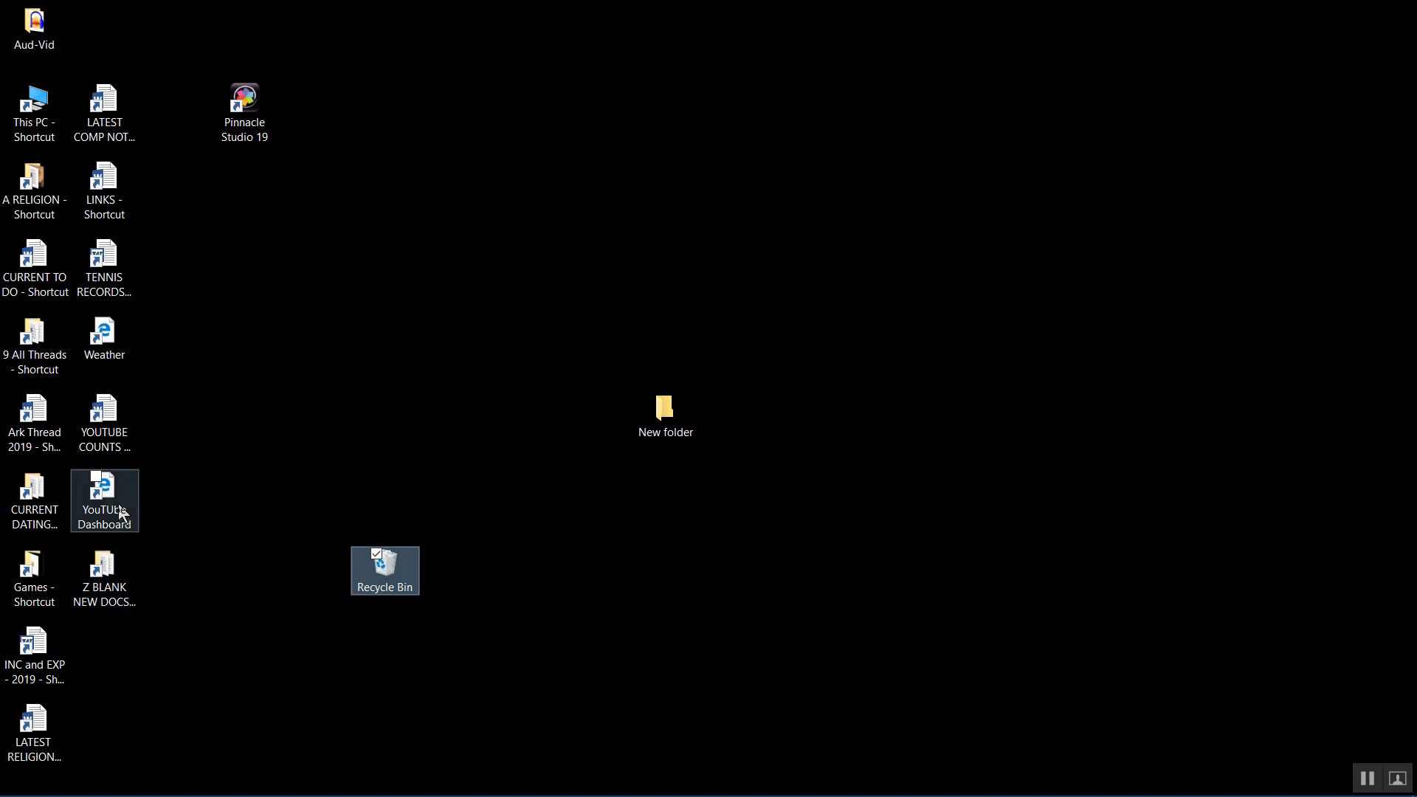
pyautogui.moveTo(119, 507); pyautogui.dragTo(1279, 740)
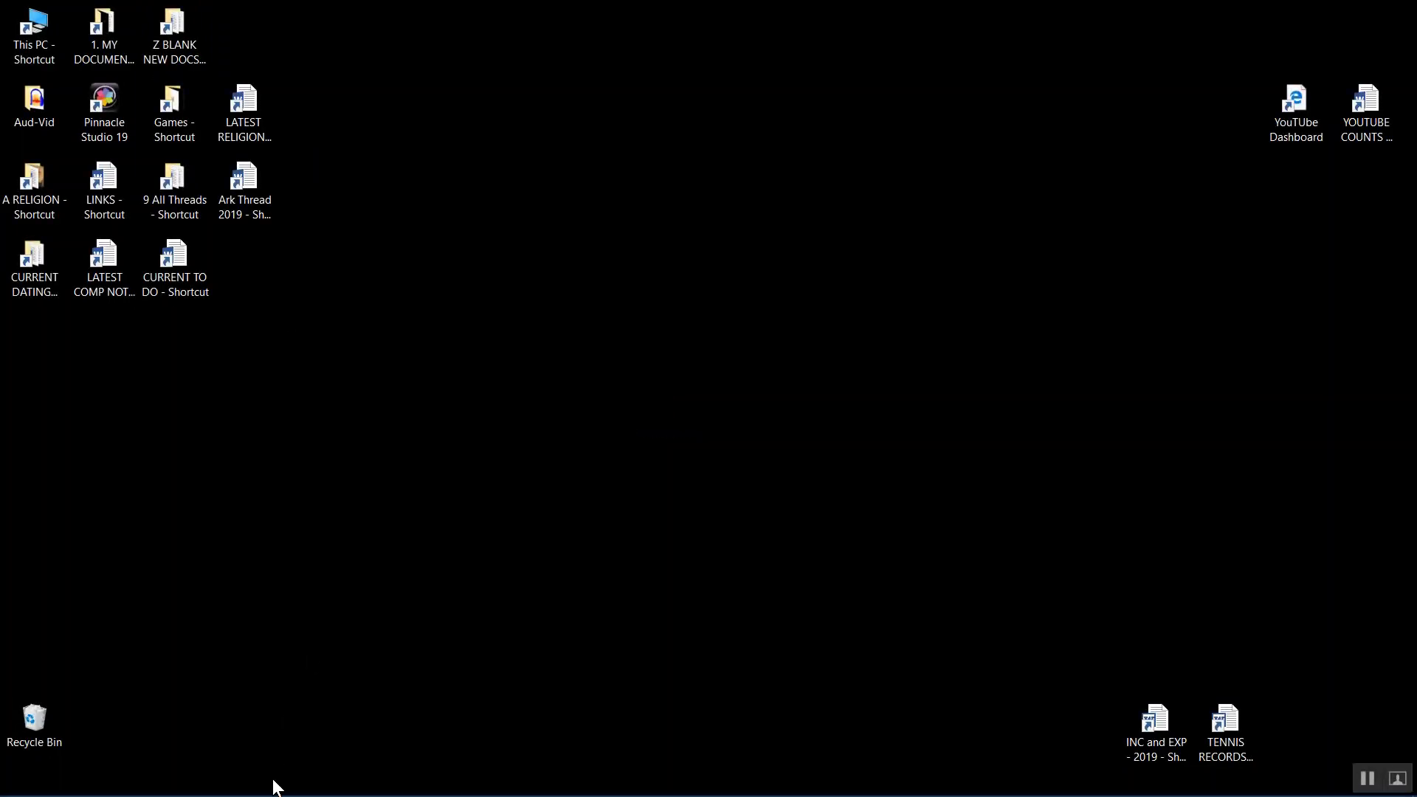
pyautogui.moveTo(248, 792)
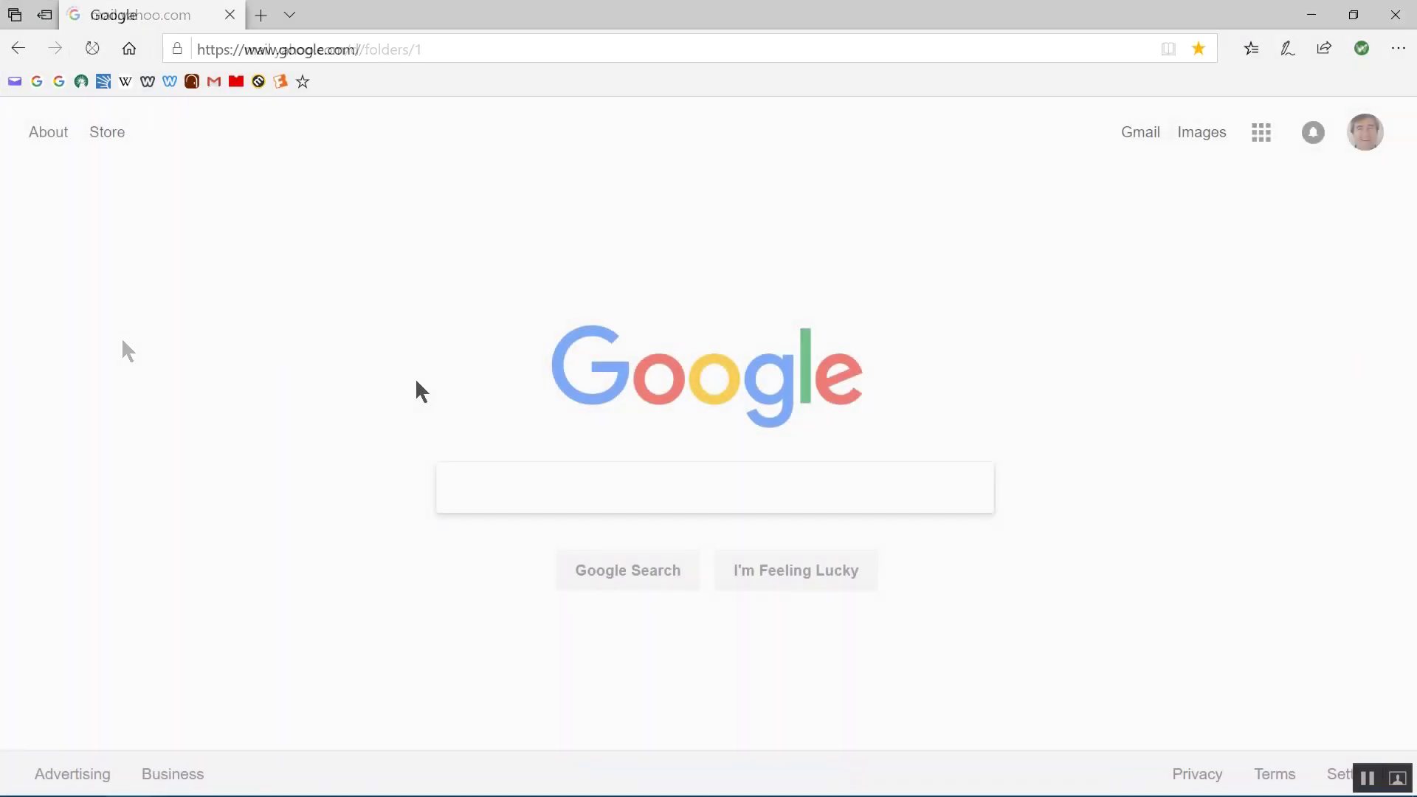
# Search Google for 'local weather', select the results page address, and minimize Edge.
pyautogui.write('loc')
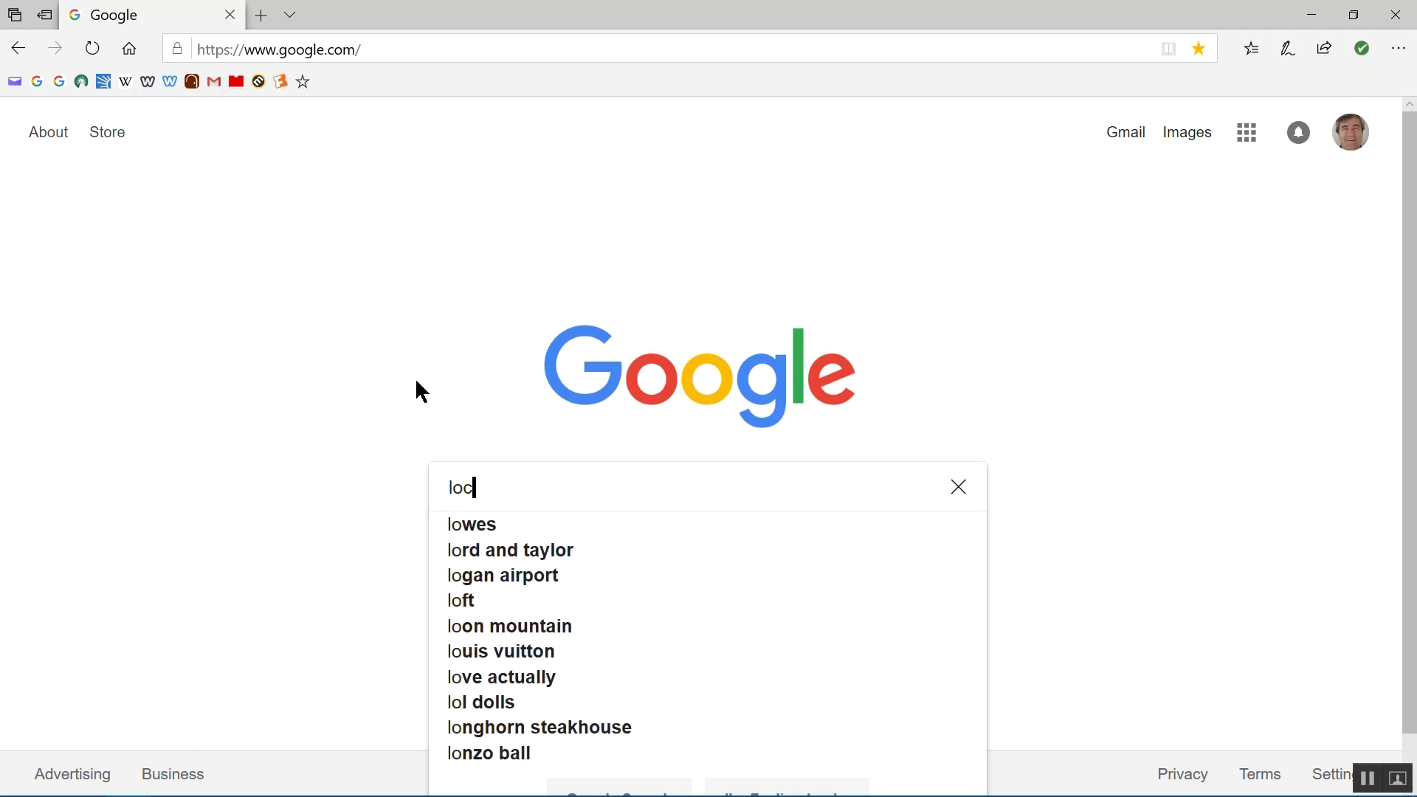
pyautogui.write('al weather')
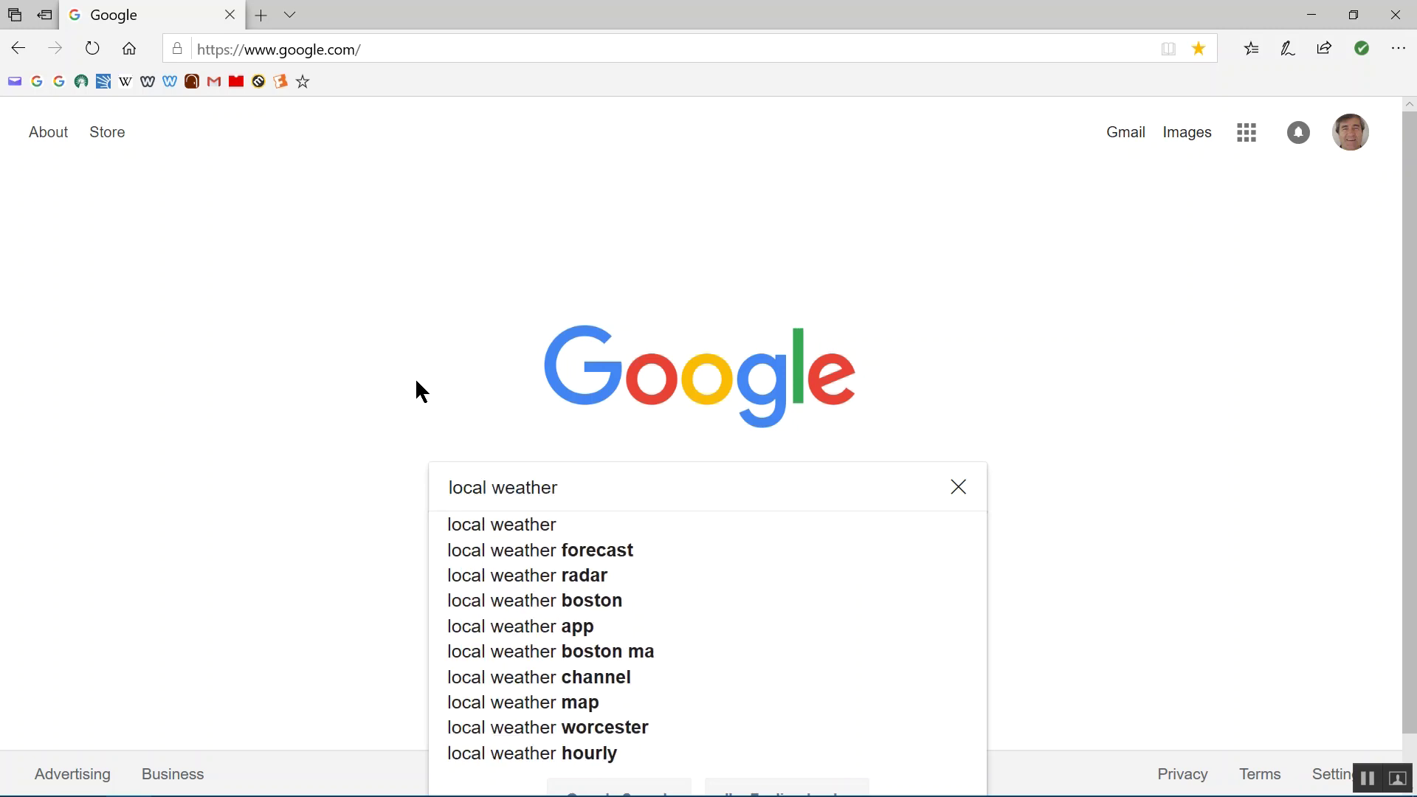
pyautogui.press('Return')
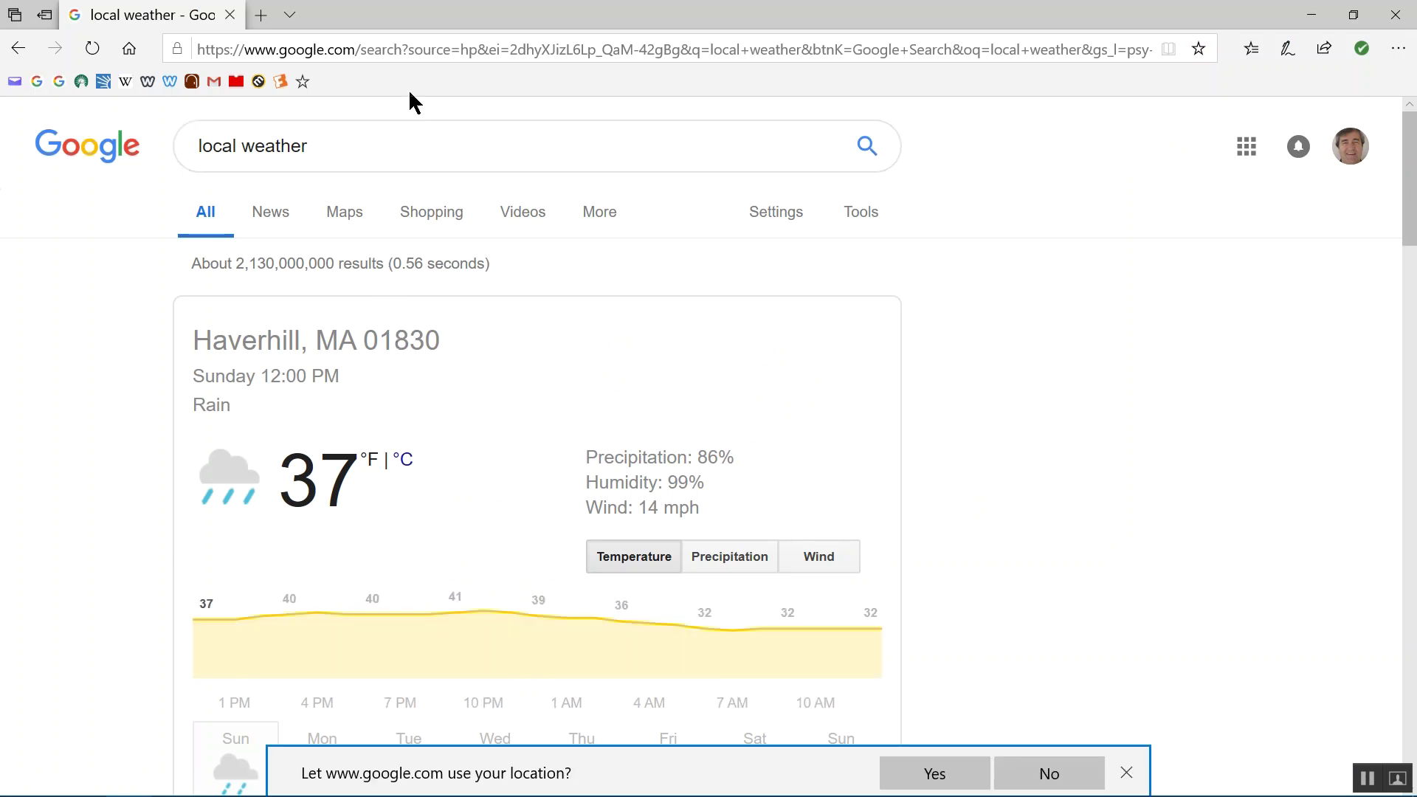
pyautogui.click(409, 52)
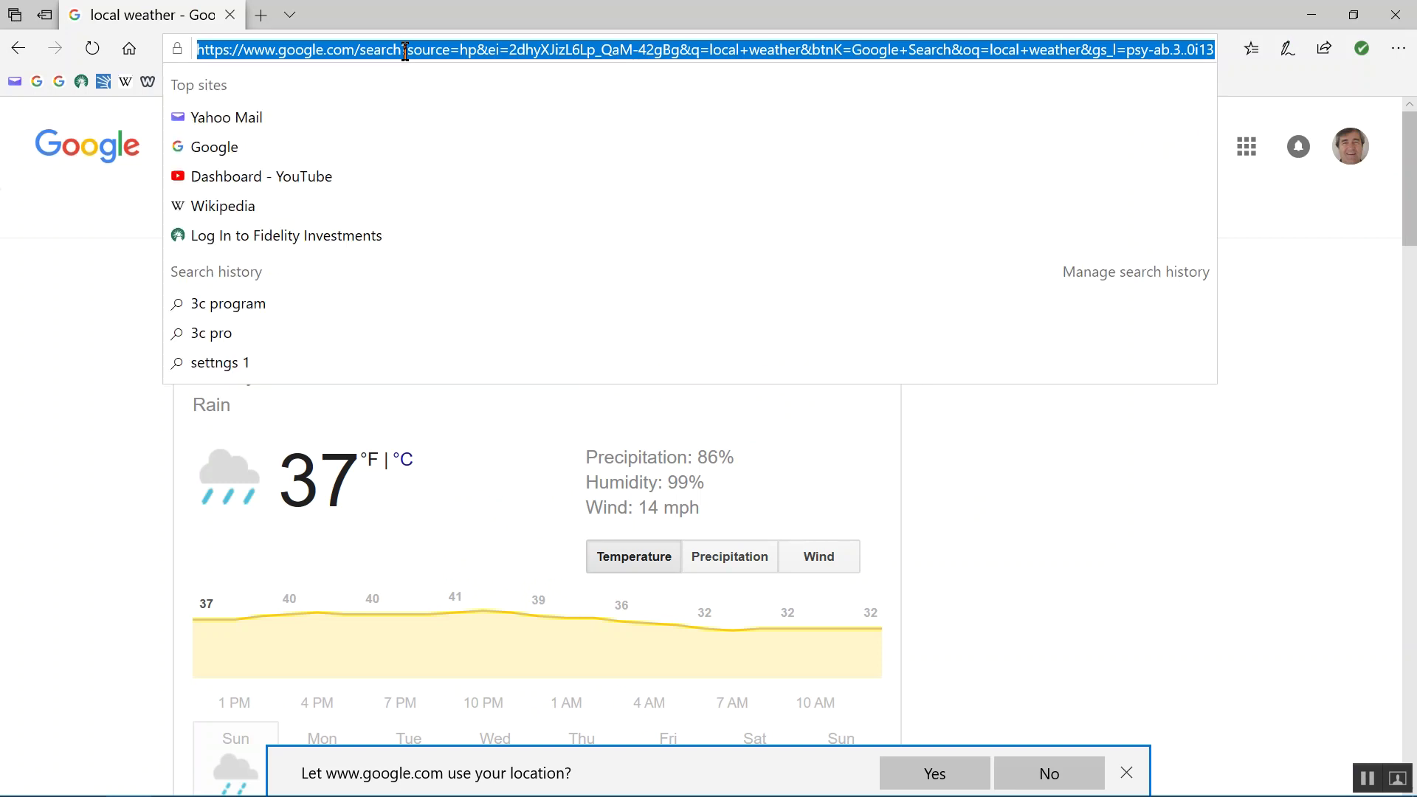
pyautogui.click(1312, 15)
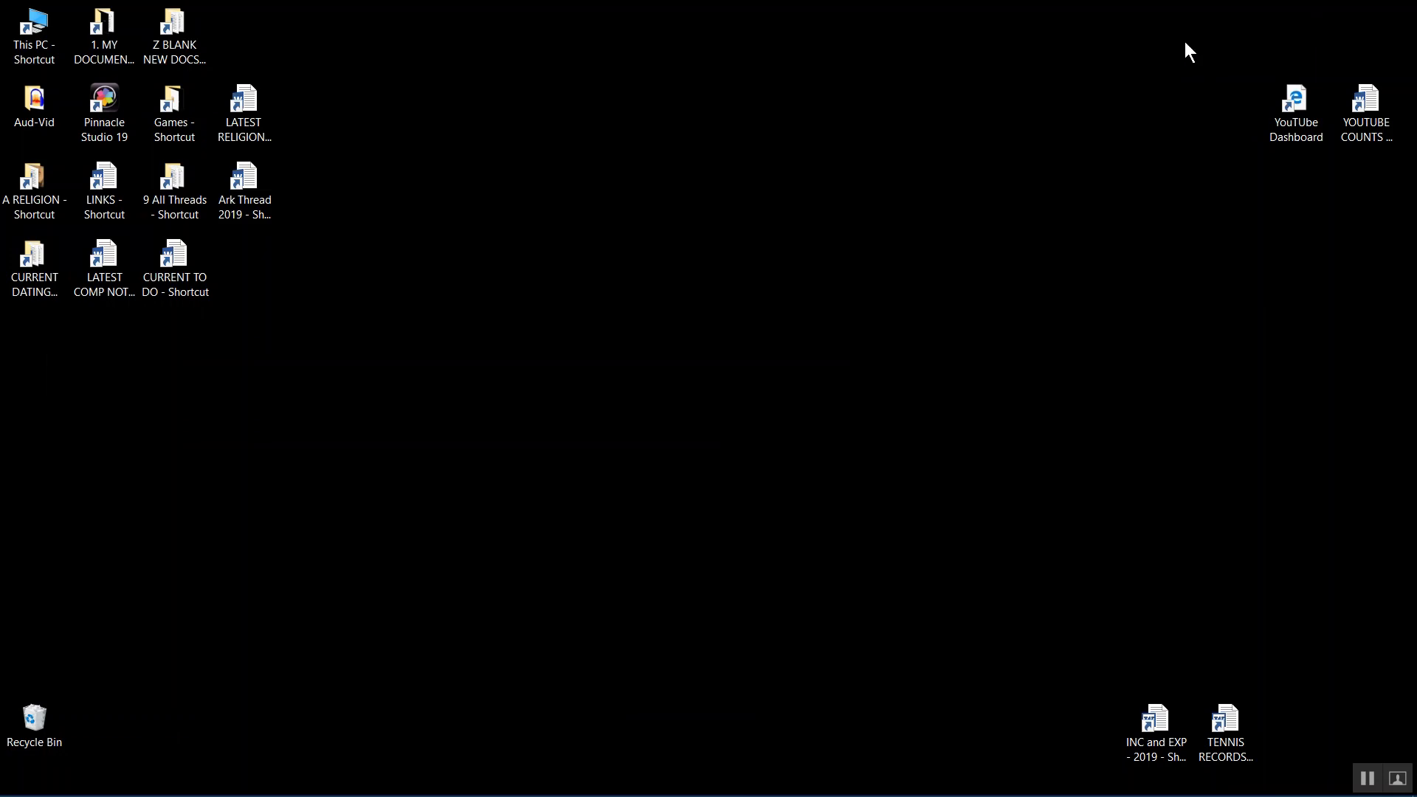
# Create a desktop shortcut named Weather to the weather page URL and move it top-right.
pyautogui.rightClick(809, 347)
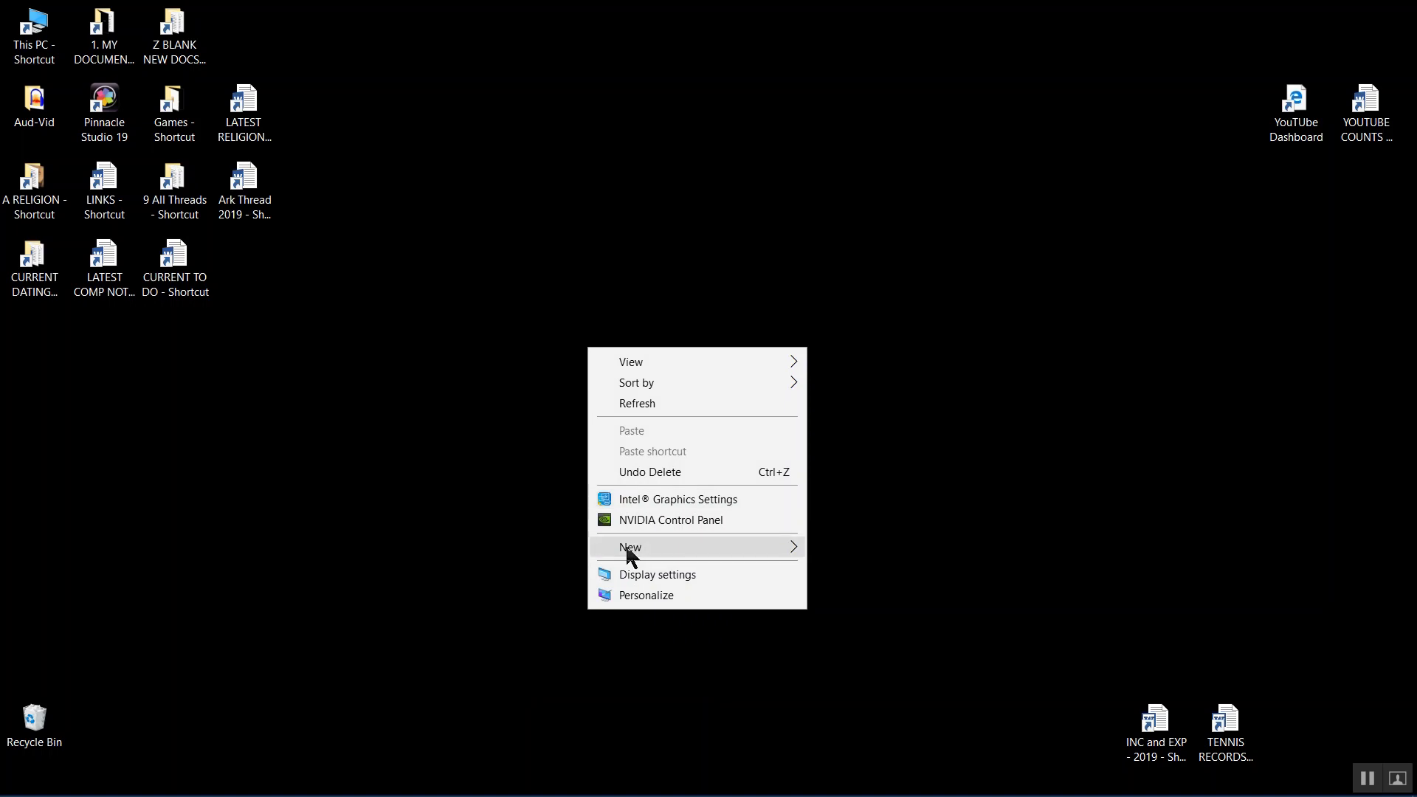
pyautogui.moveTo(758, 547)
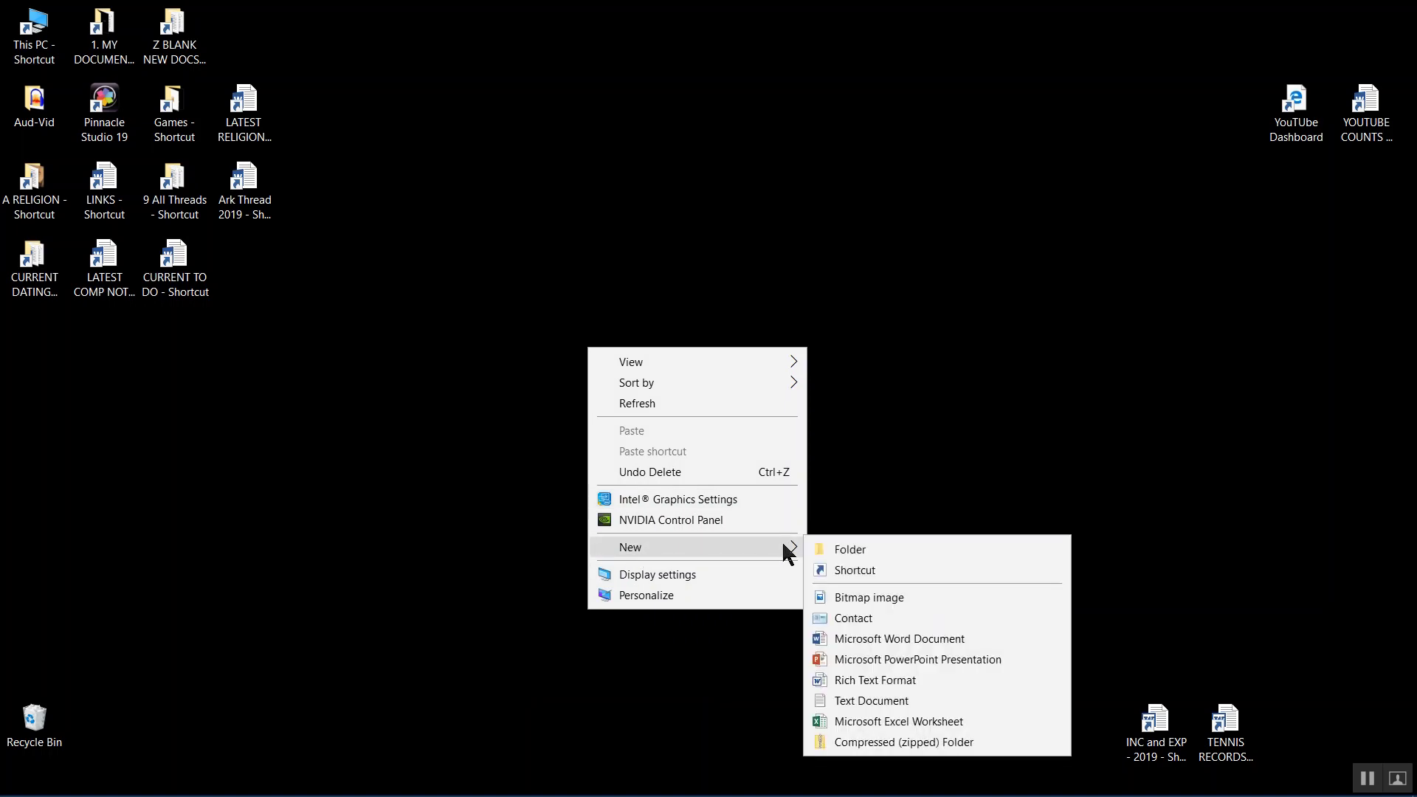
pyautogui.click(851, 570)
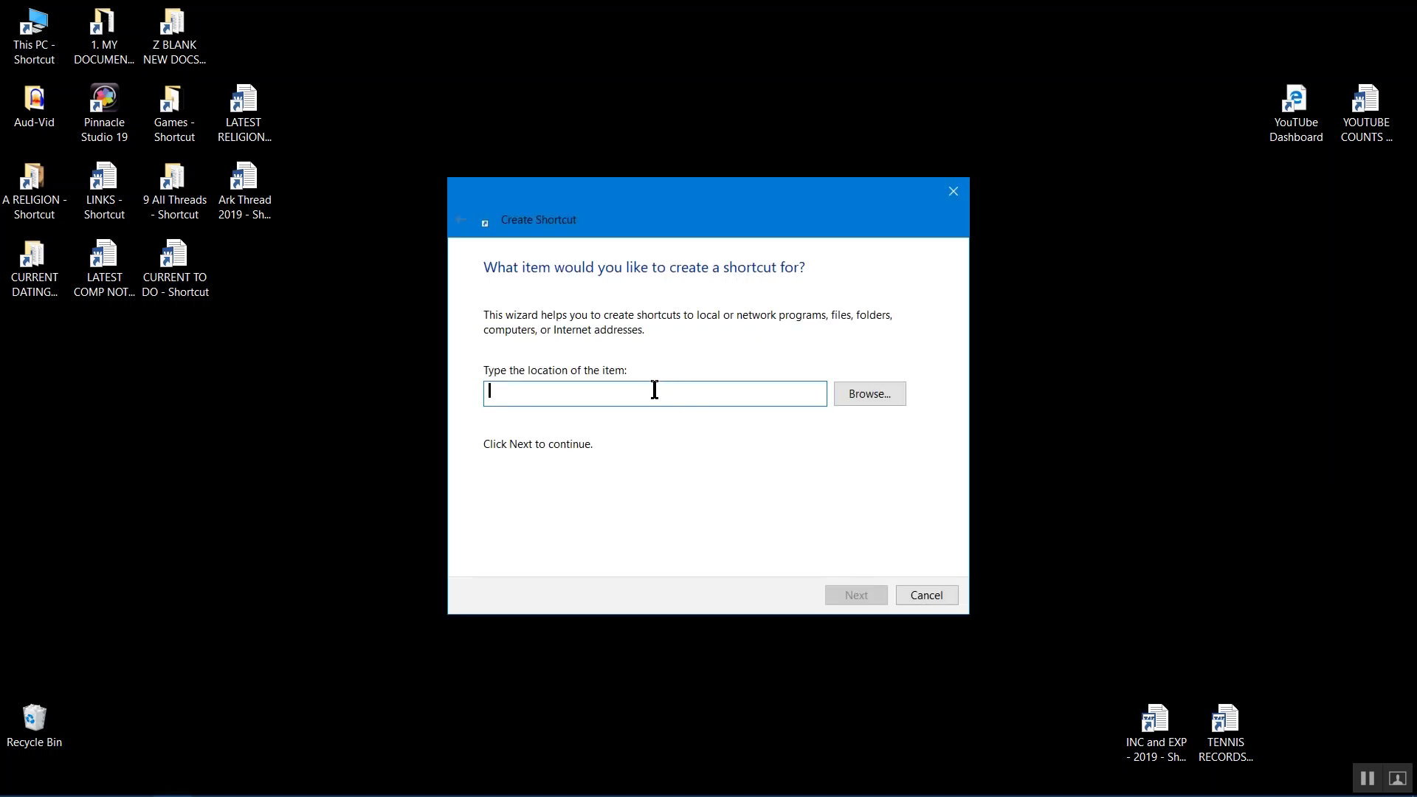
pyautogui.hotkey('ctrl', 'v')
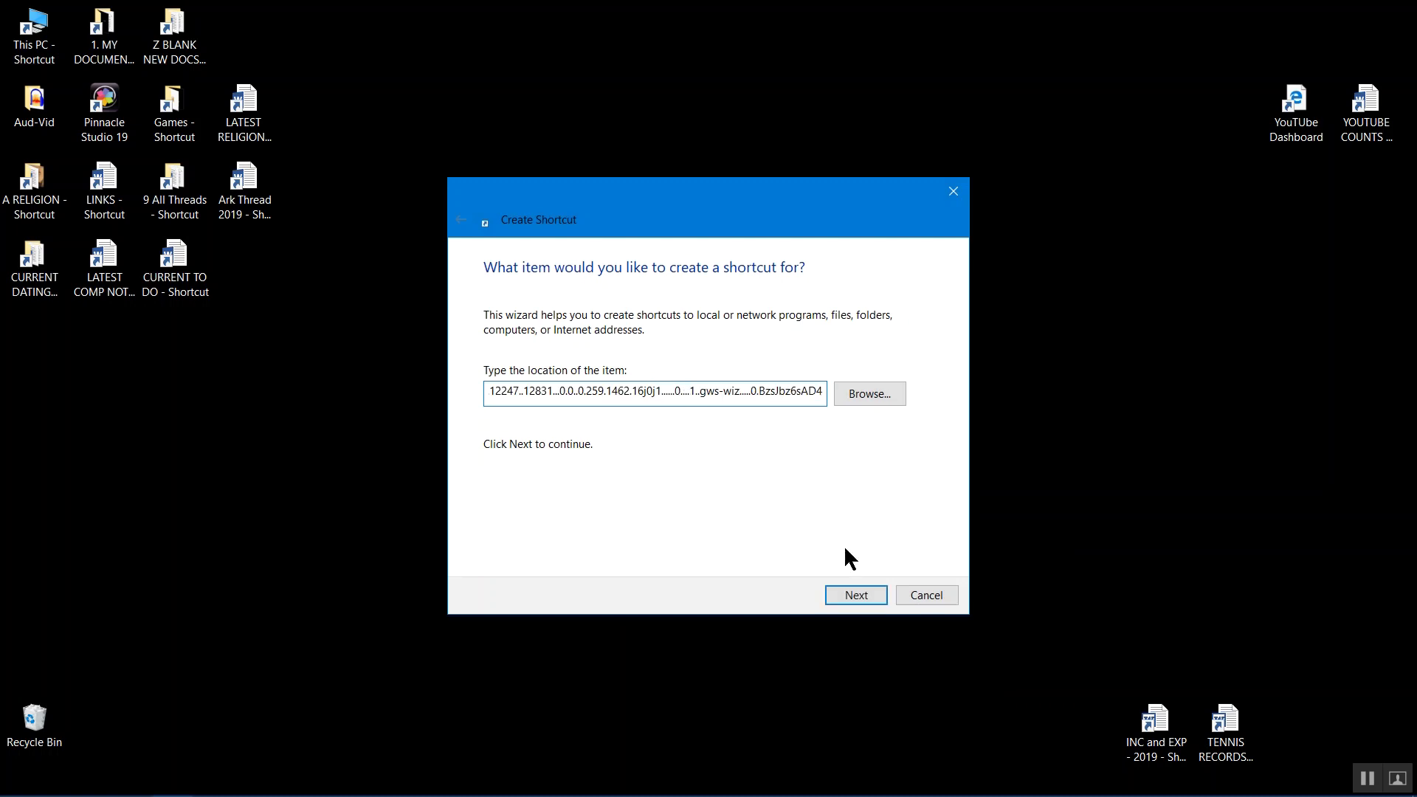
pyautogui.click(860, 594)
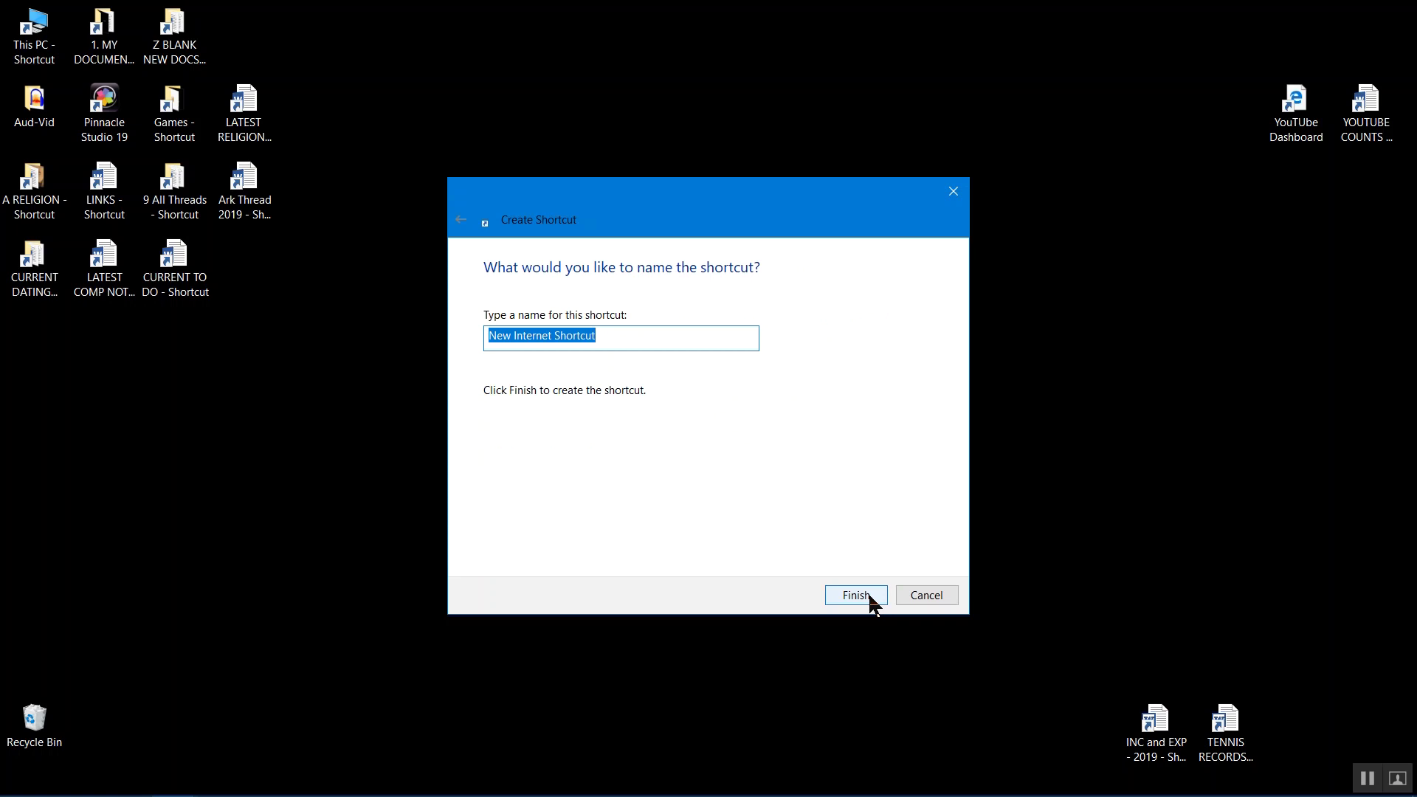
pyautogui.press('BackSpace')
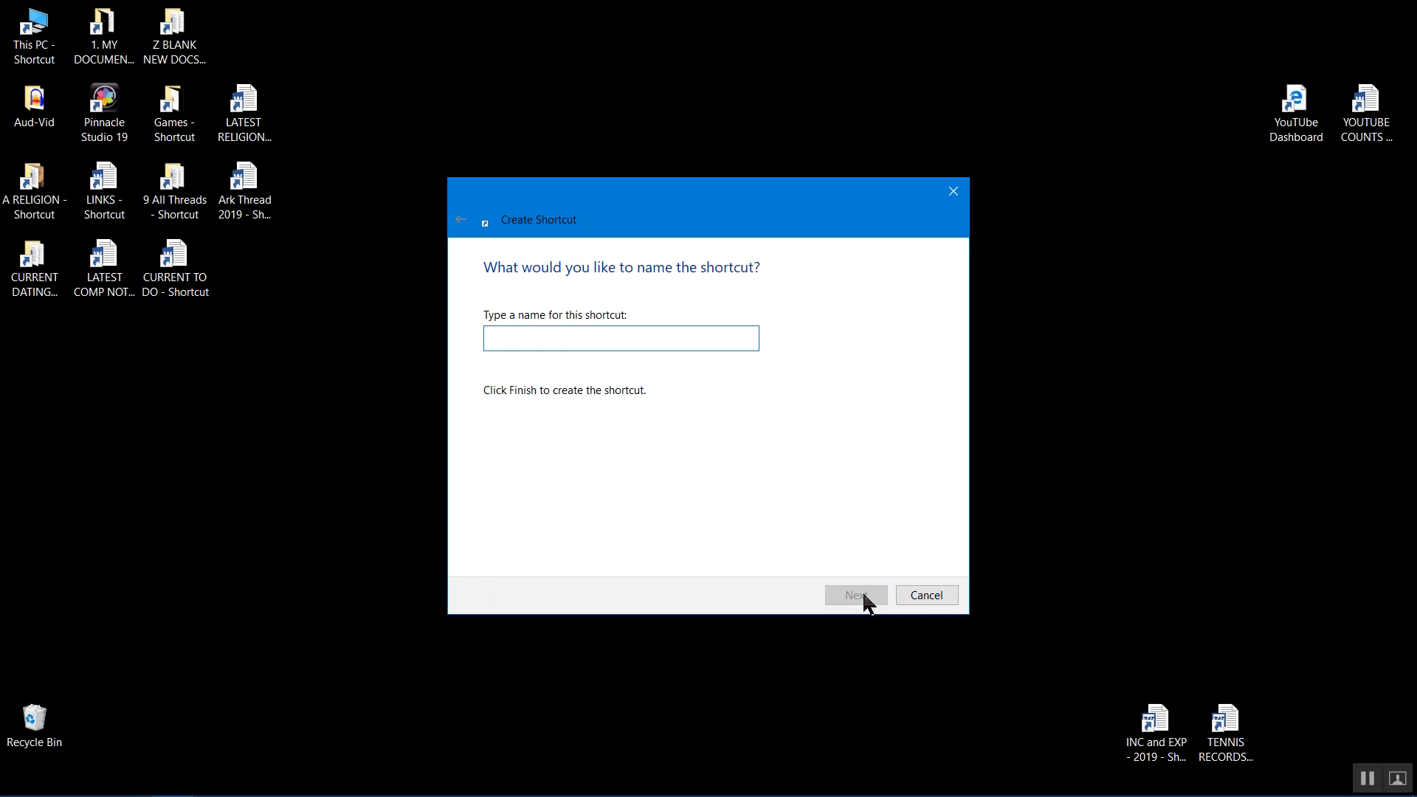
pyautogui.write('Weather')
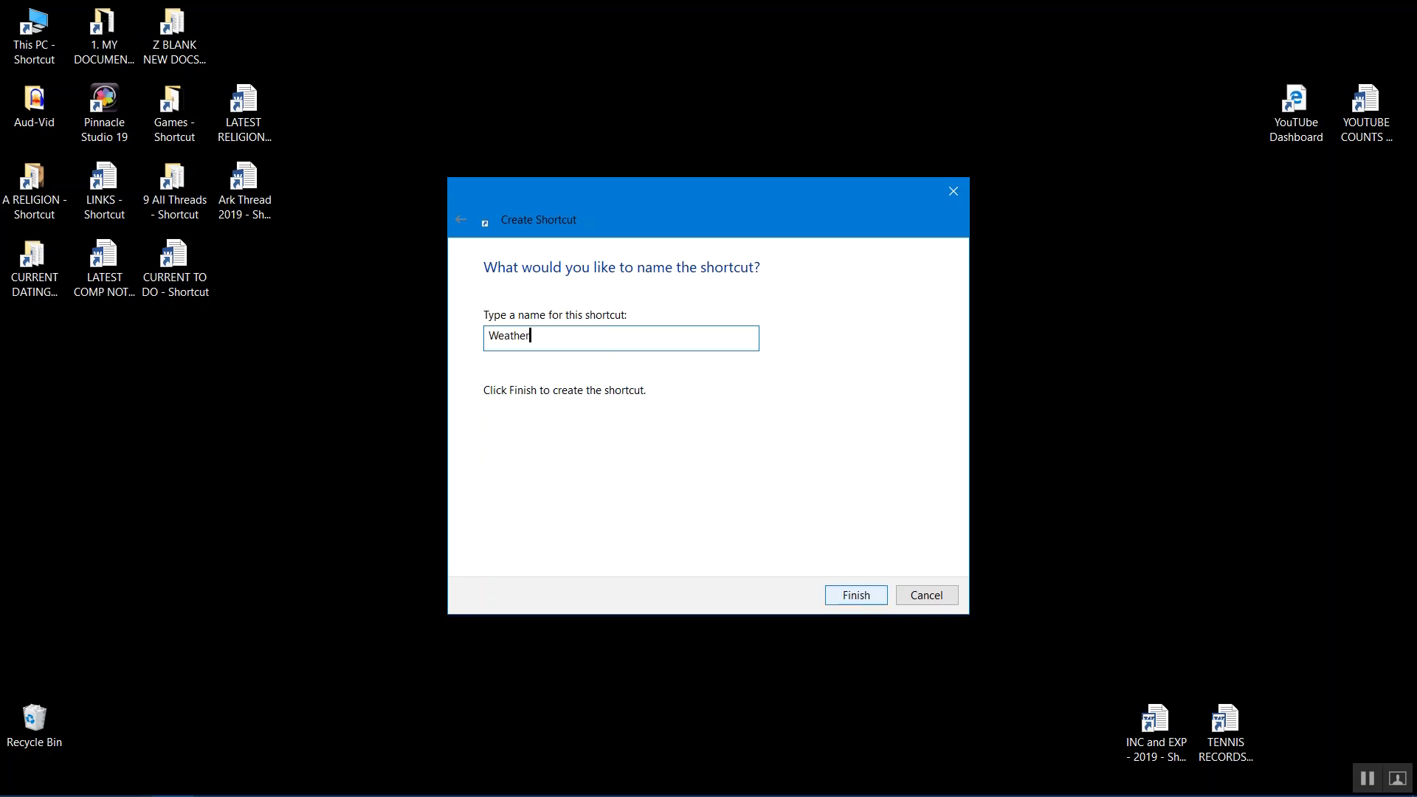
pyautogui.click(861, 594)
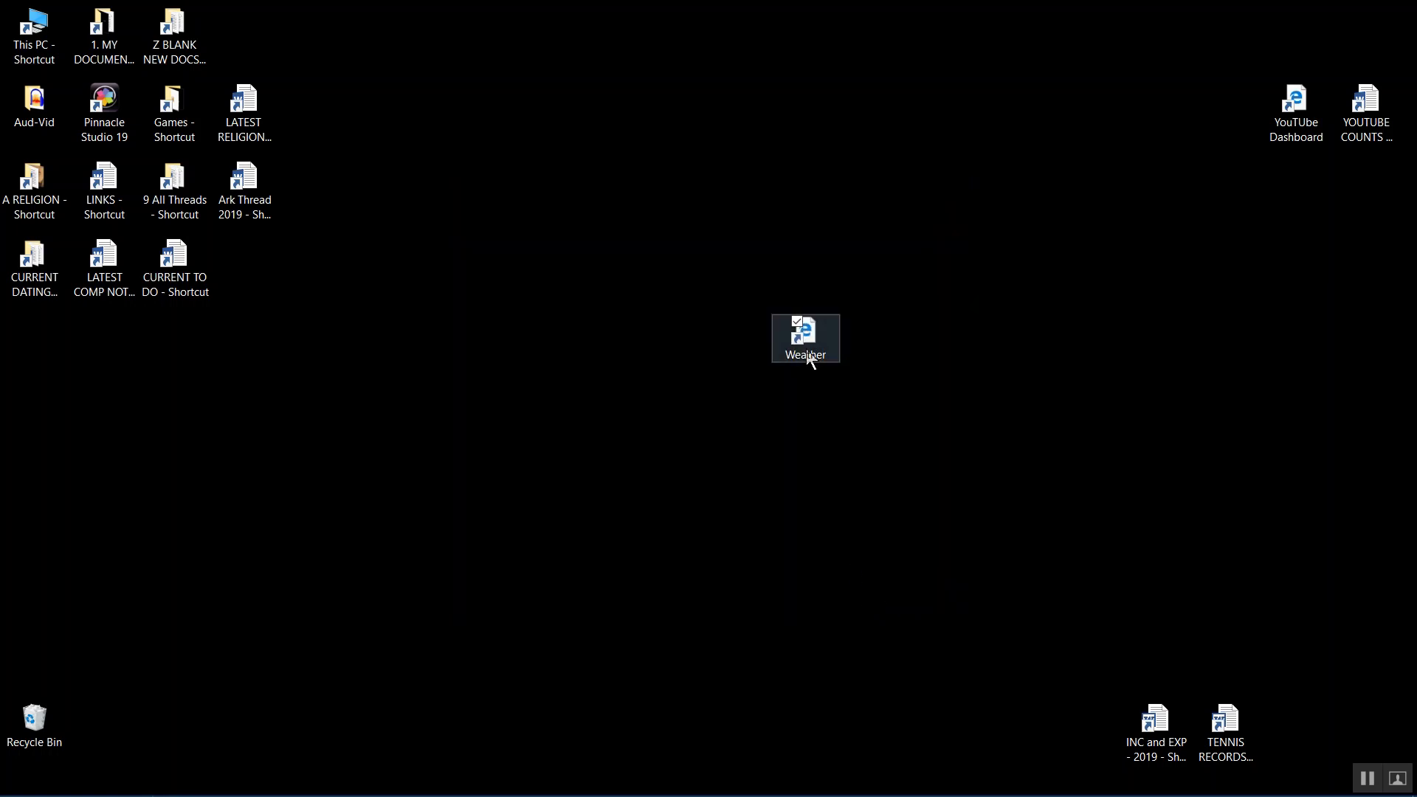
pyautogui.moveTo(806, 348); pyautogui.dragTo(1293, 43)
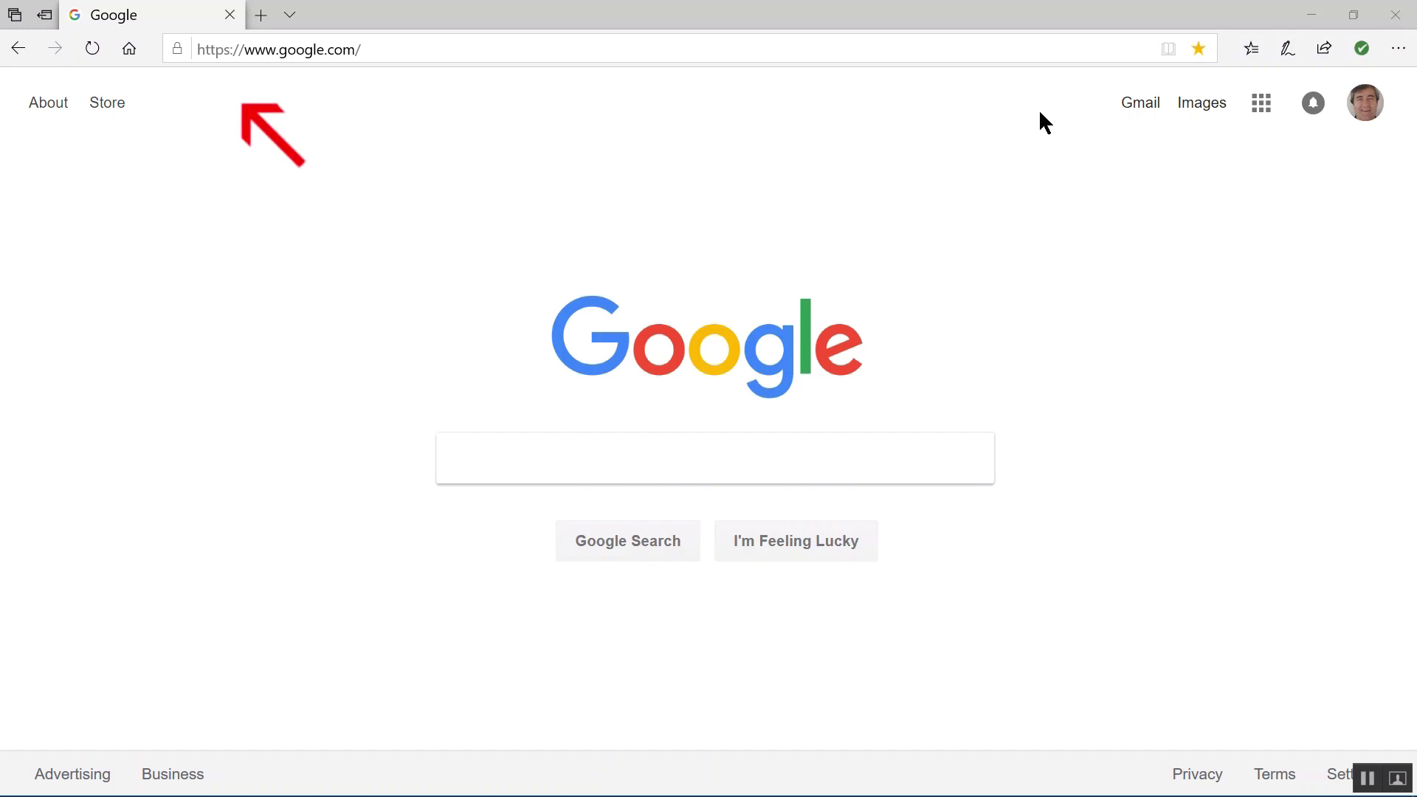
# Turn on Show the favorites bar in Edge settings and return to the page.
pyautogui.click(1392, 59)
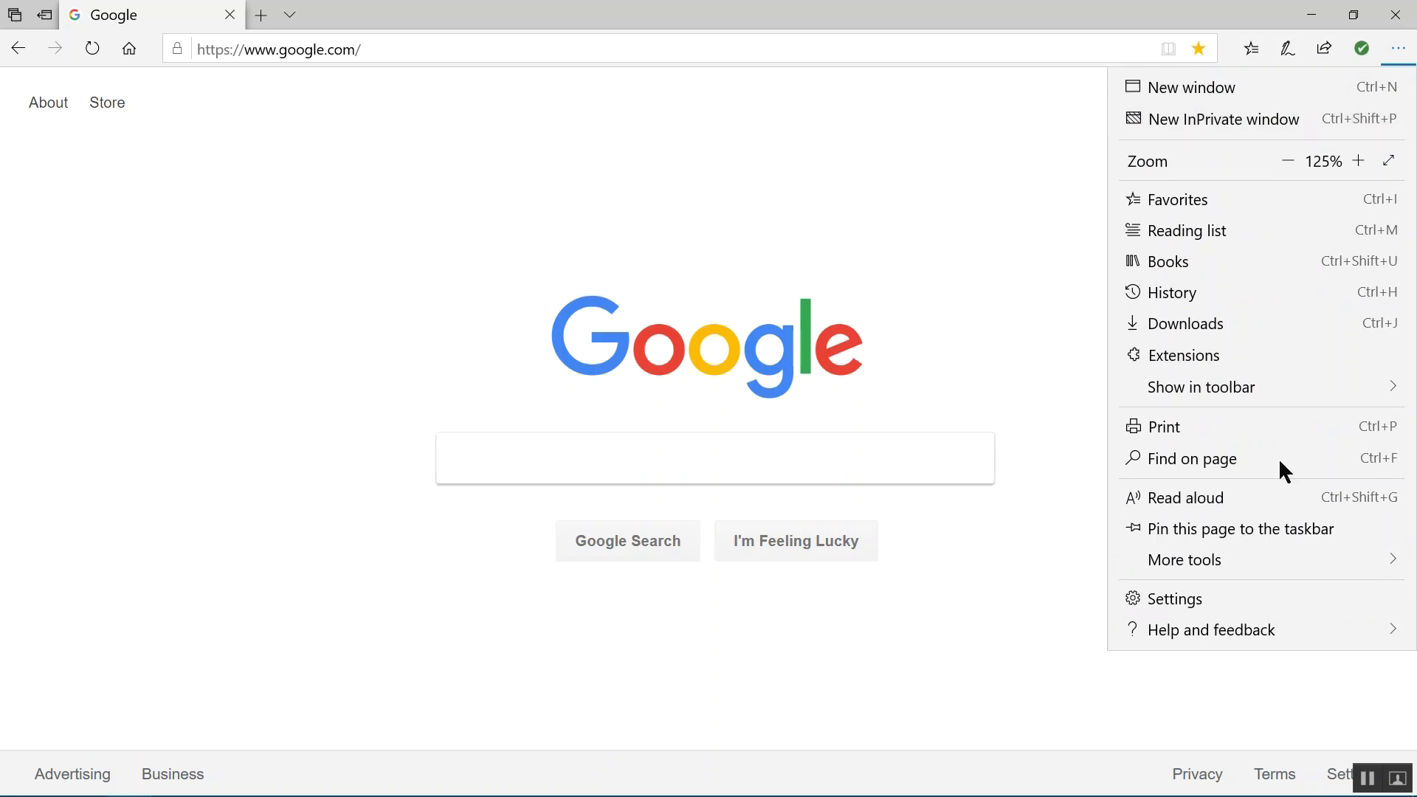
pyautogui.click(1177, 599)
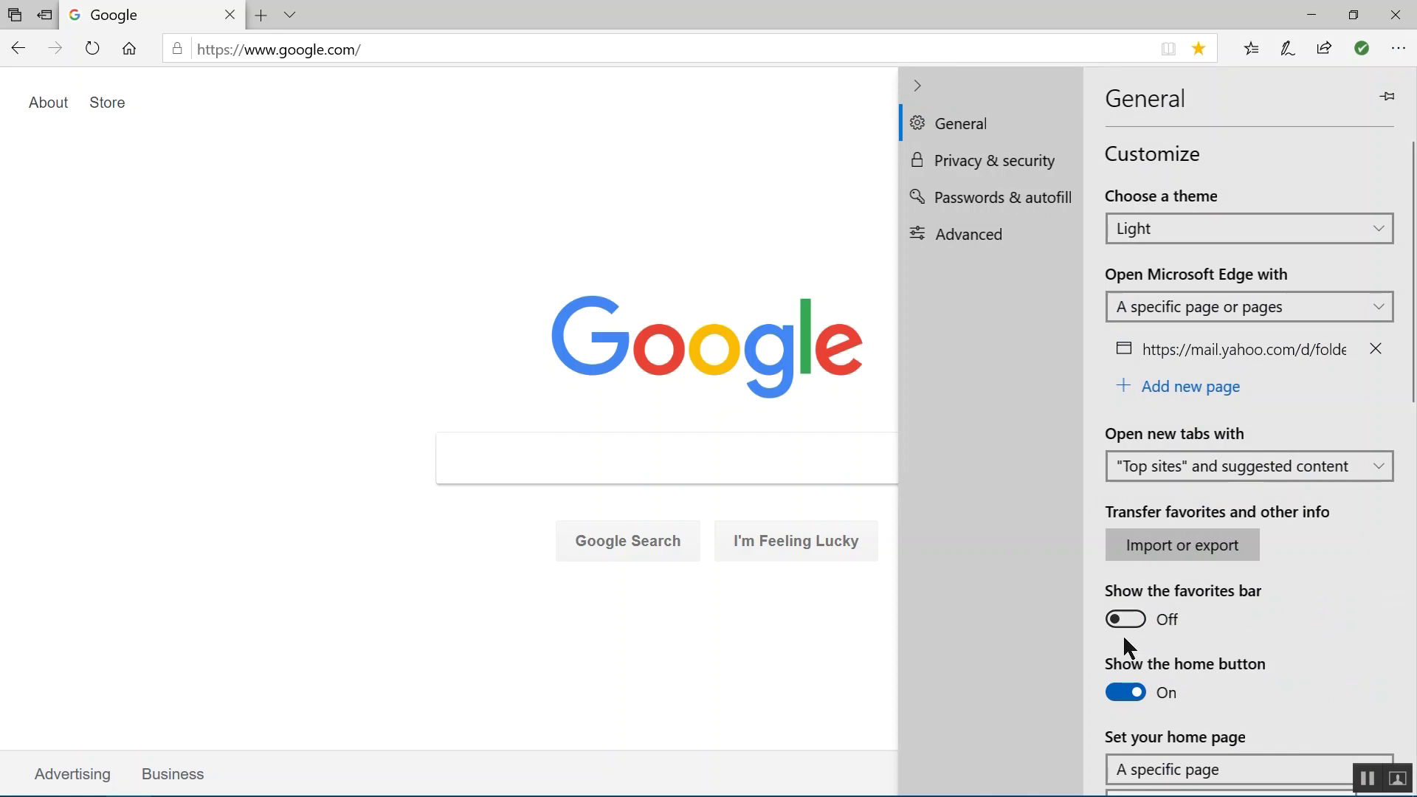
pyautogui.moveTo(1121, 620); pyautogui.dragTo(1148, 616)
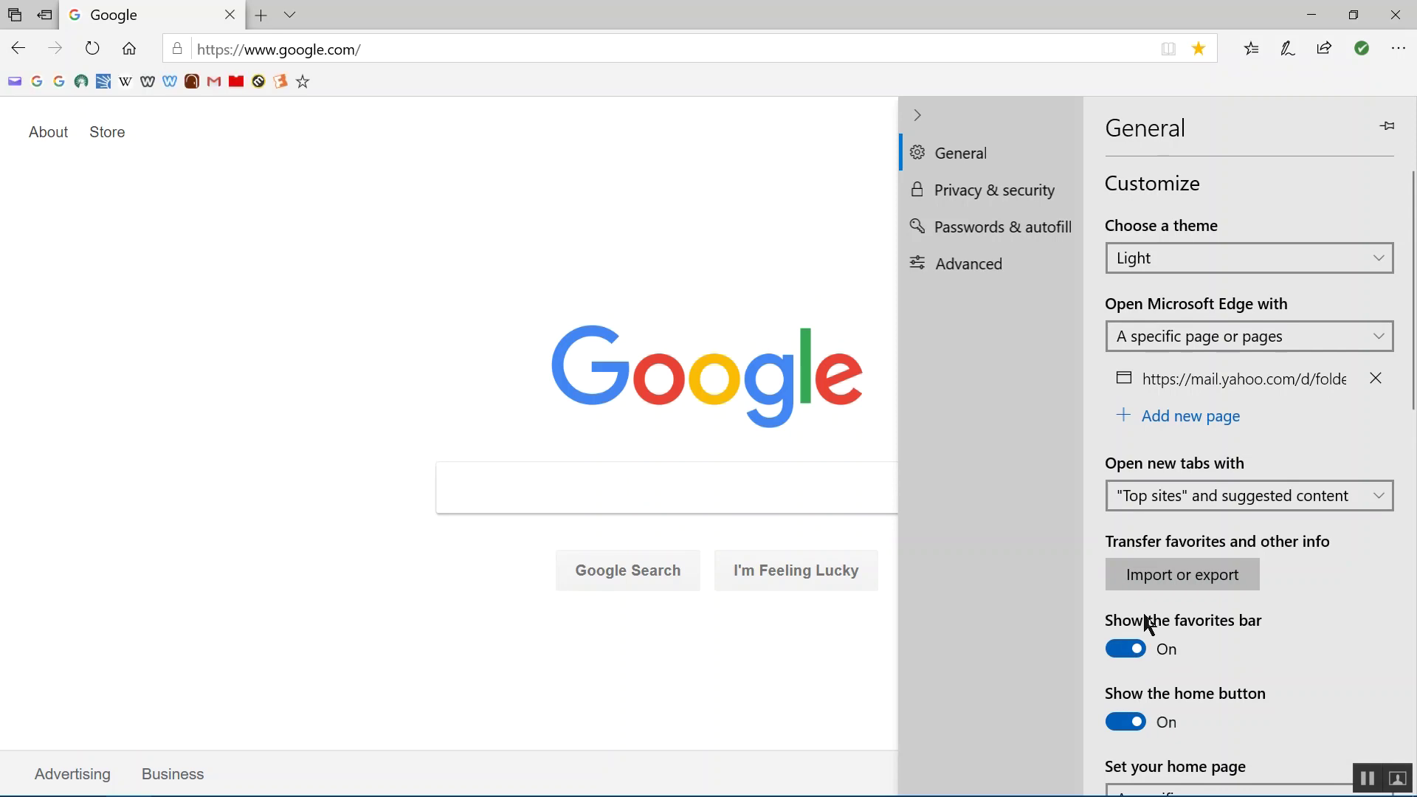
pyautogui.click(855, 183)
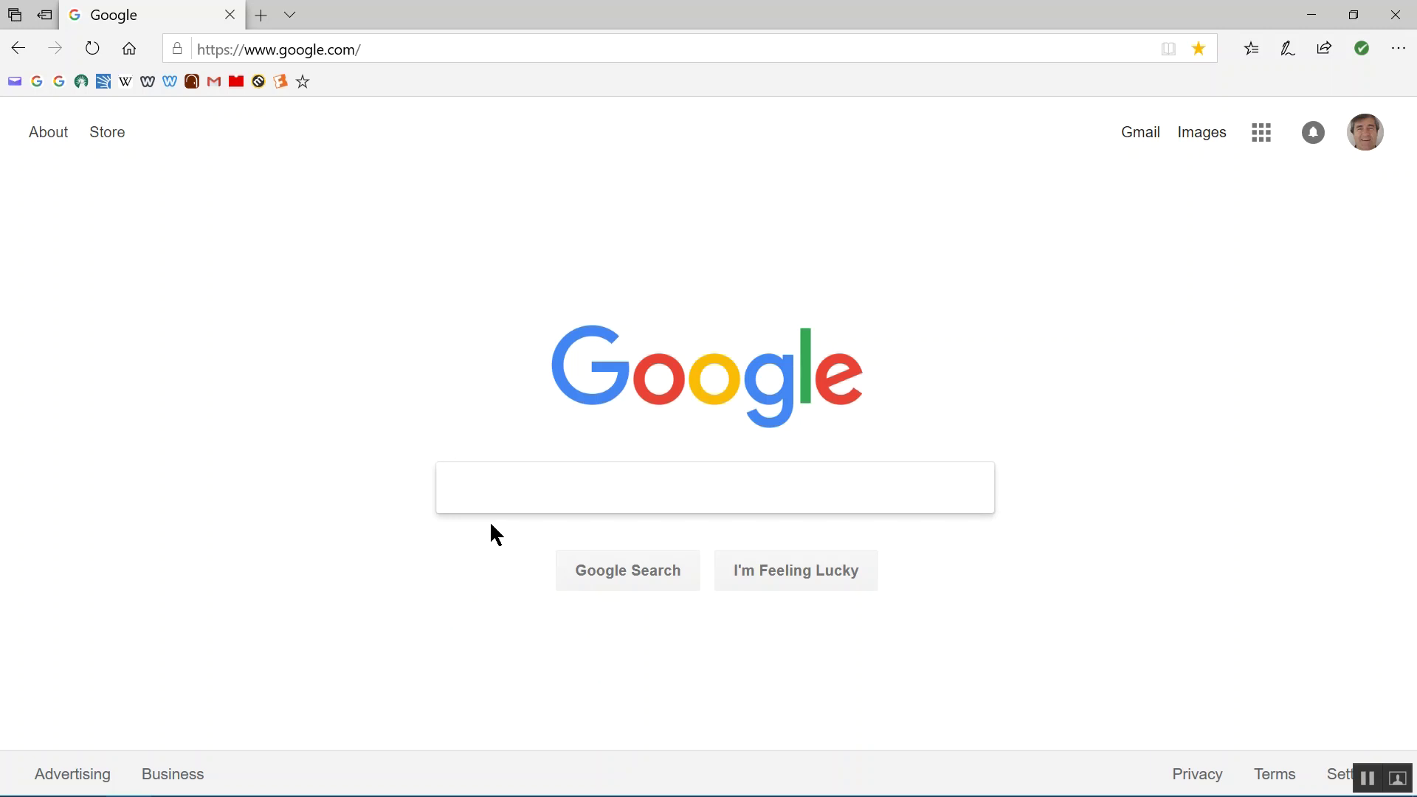
# Search Google for Amazon and open the Amazon website from the results.
pyautogui.write('Amazon')
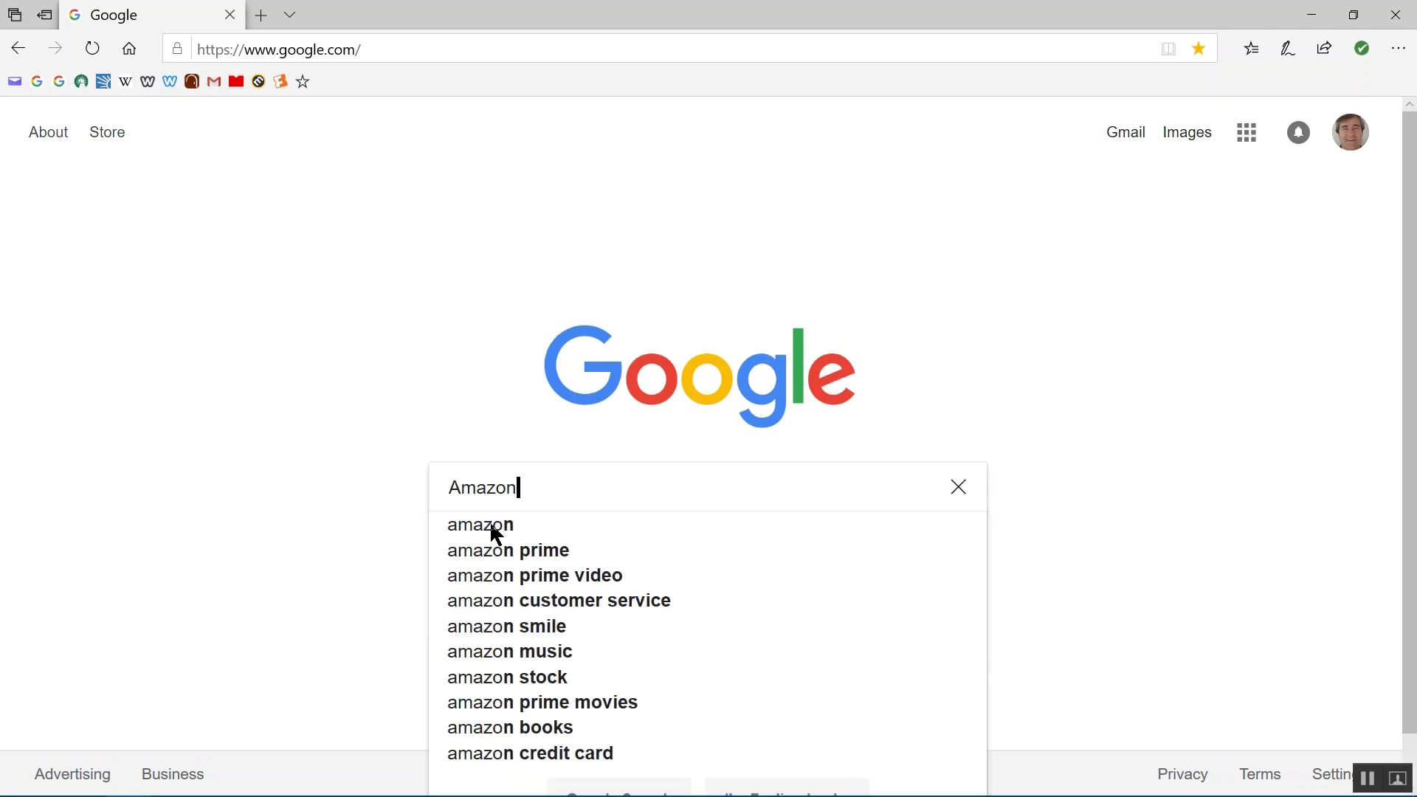
pyautogui.press('Return')
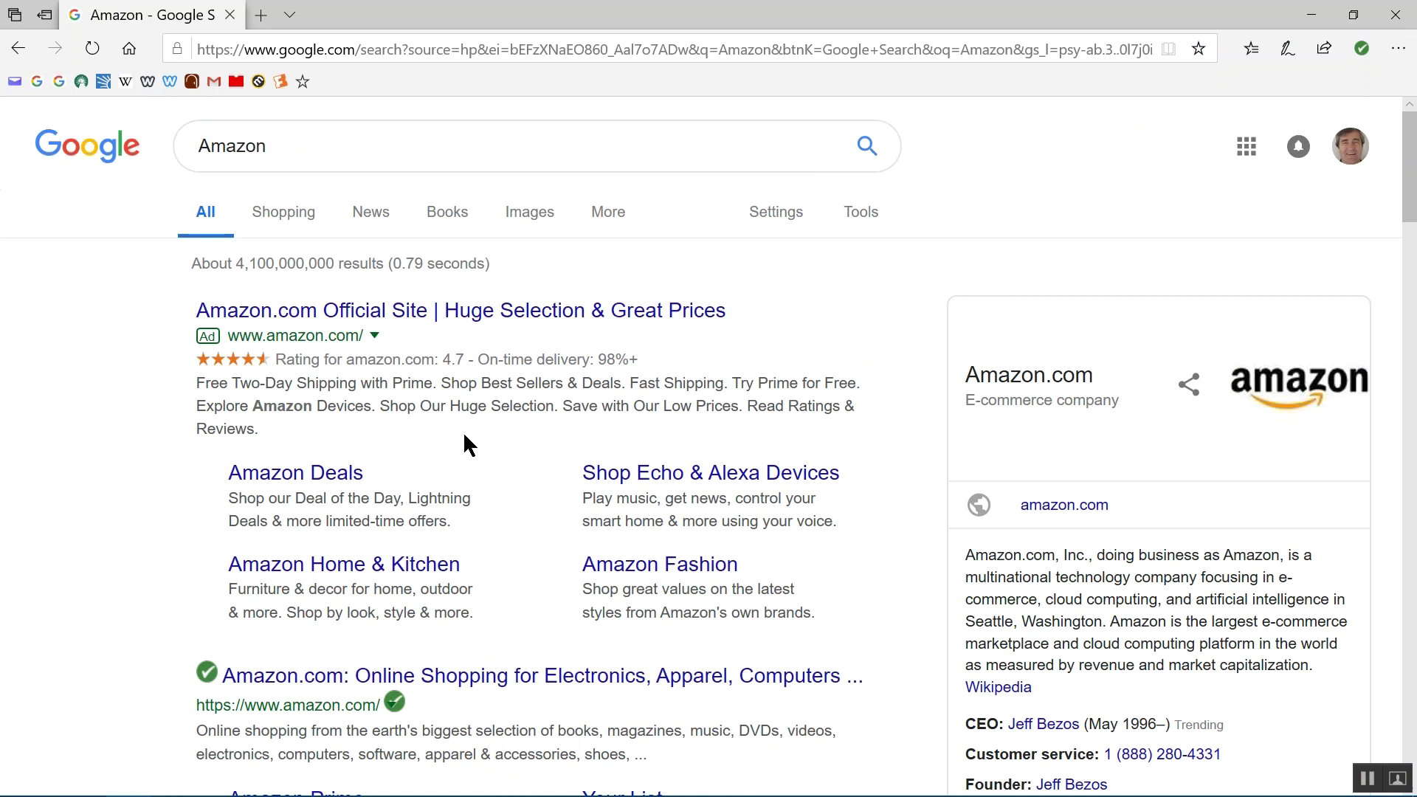
pyautogui.click(463, 309)
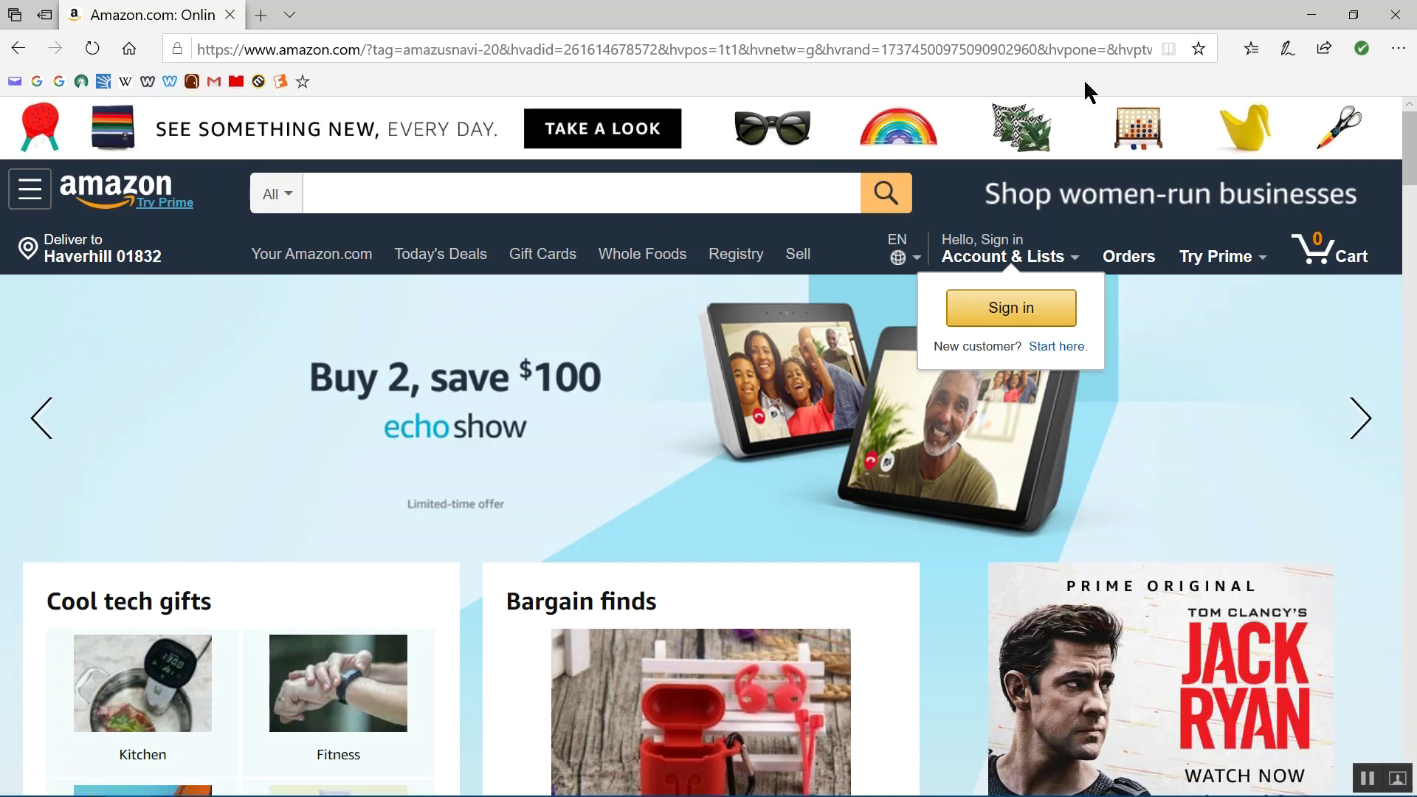
# Save the Amazon home page as a favorite in the Favorites Bar.
pyautogui.click(1199, 50)
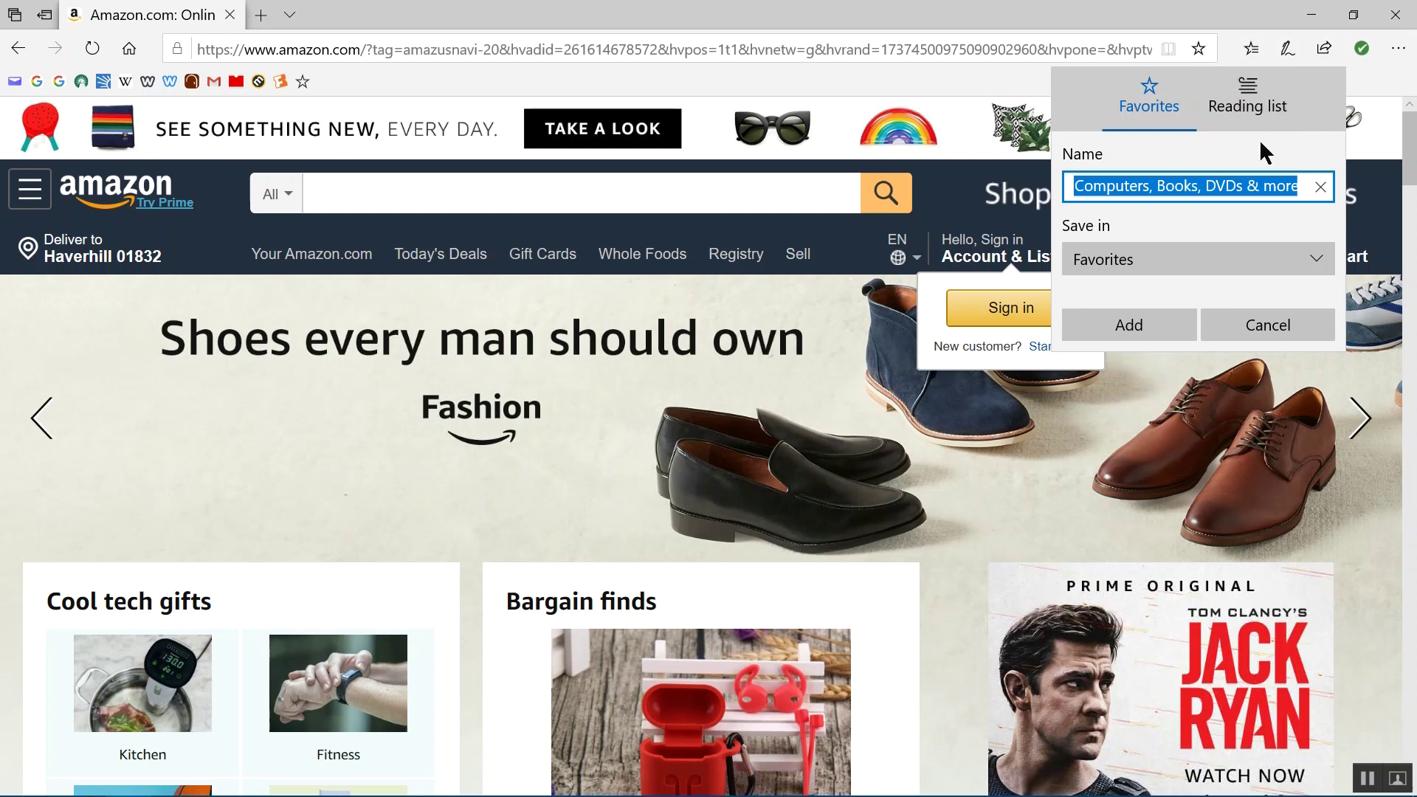
pyautogui.click(1318, 261)
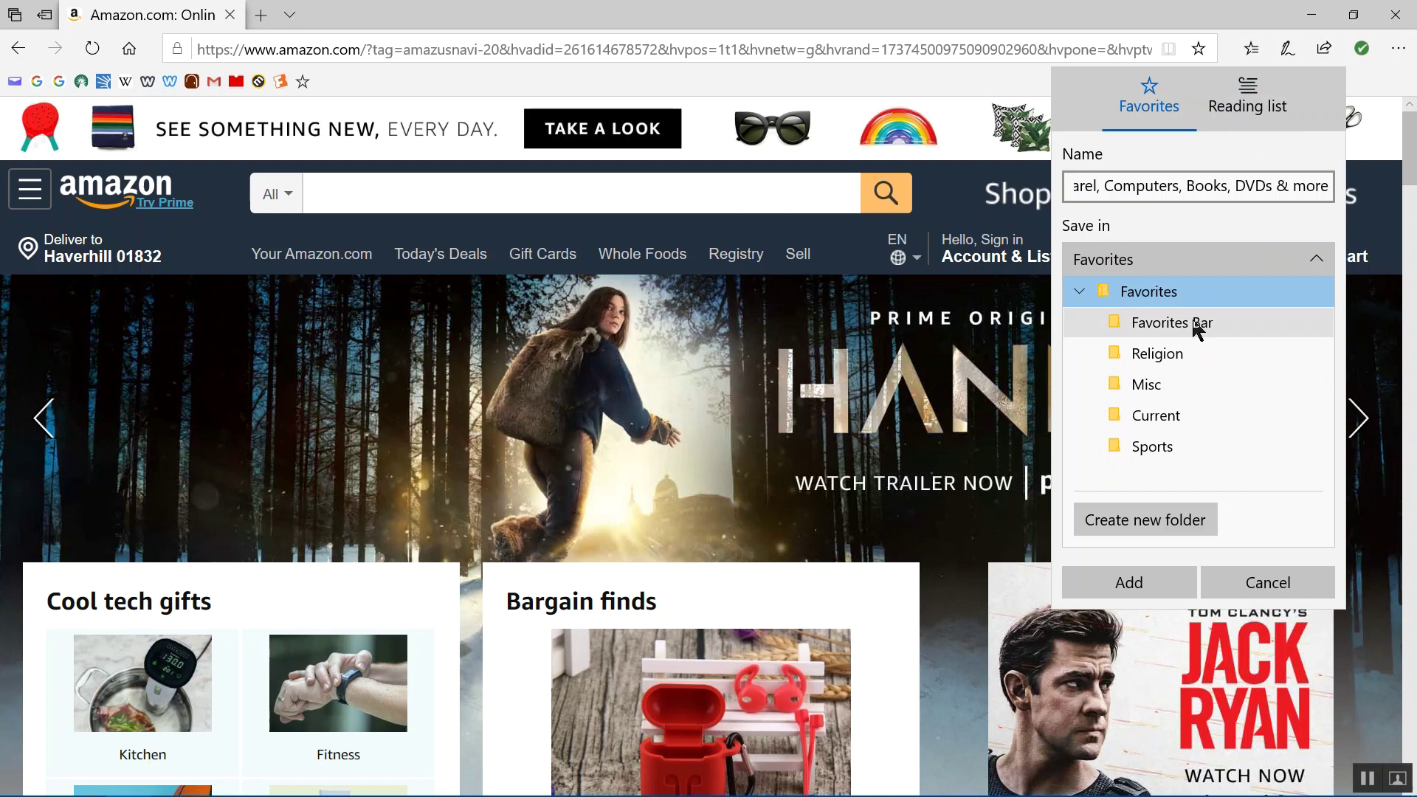
pyautogui.click(1175, 332)
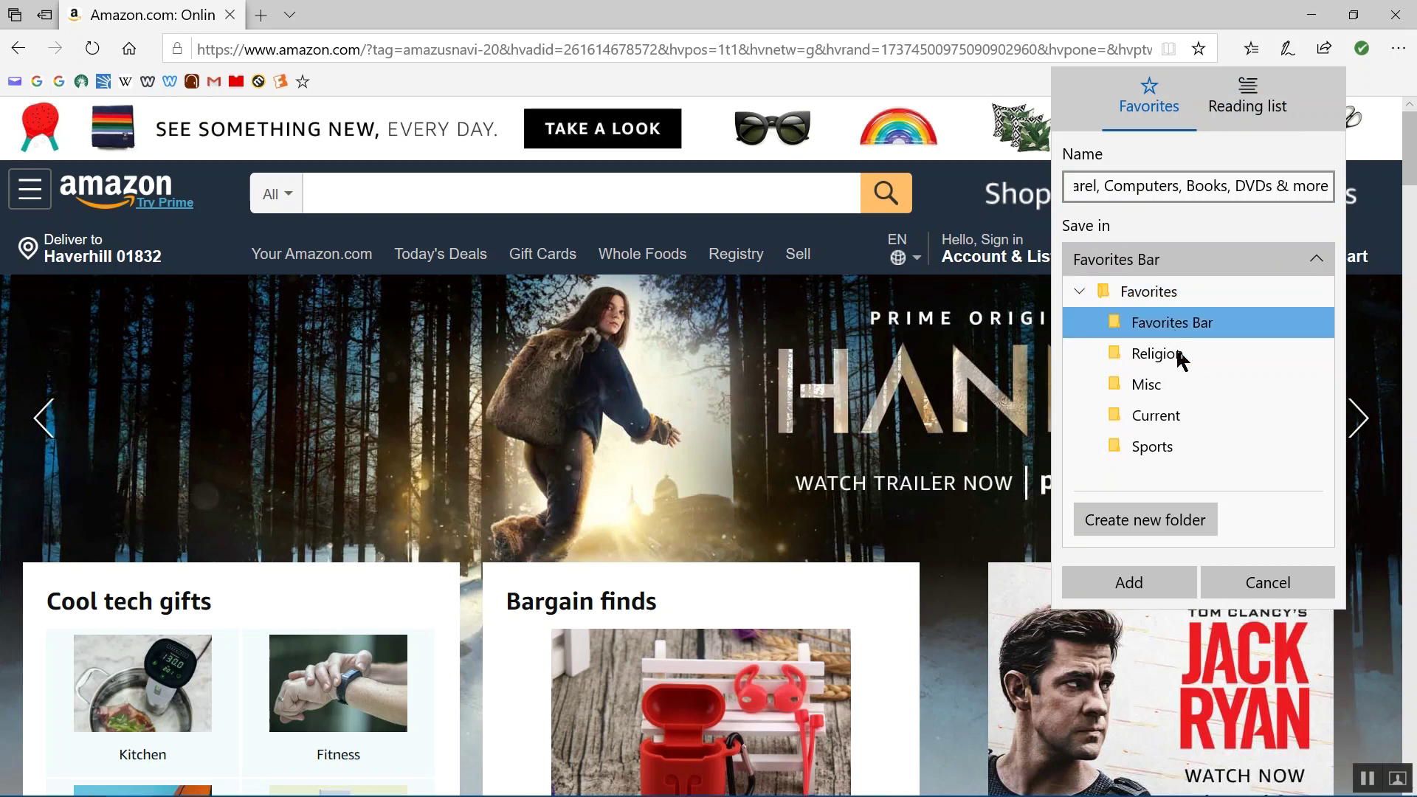
pyautogui.click(1135, 580)
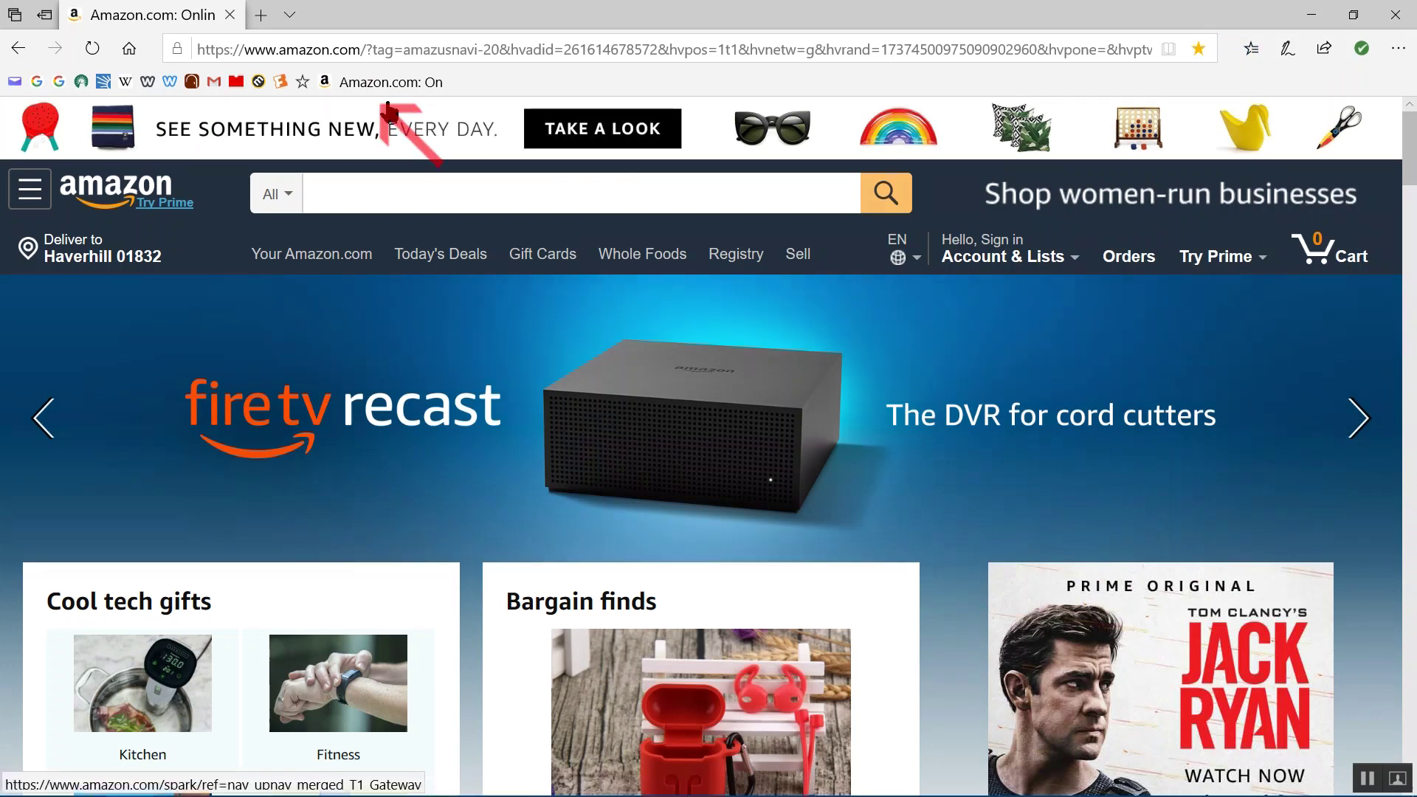
# Rename the 'Amazon.com: On' bookmark at the end of the favorites bar to 'Amazon'.
pyautogui.moveTo(384, 88); pyautogui.dragTo(127, 79)
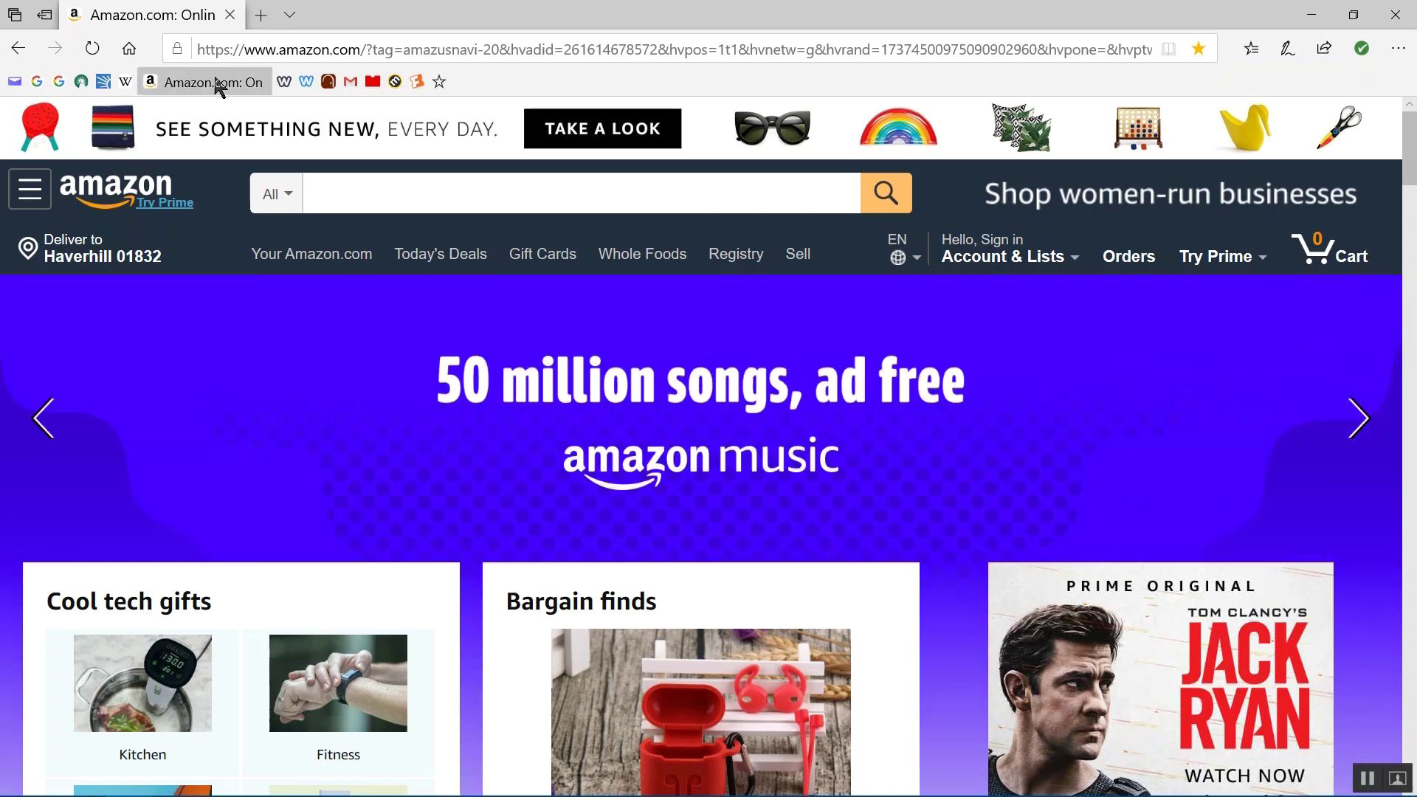
pyautogui.moveTo(218, 86); pyautogui.dragTo(475, 79)
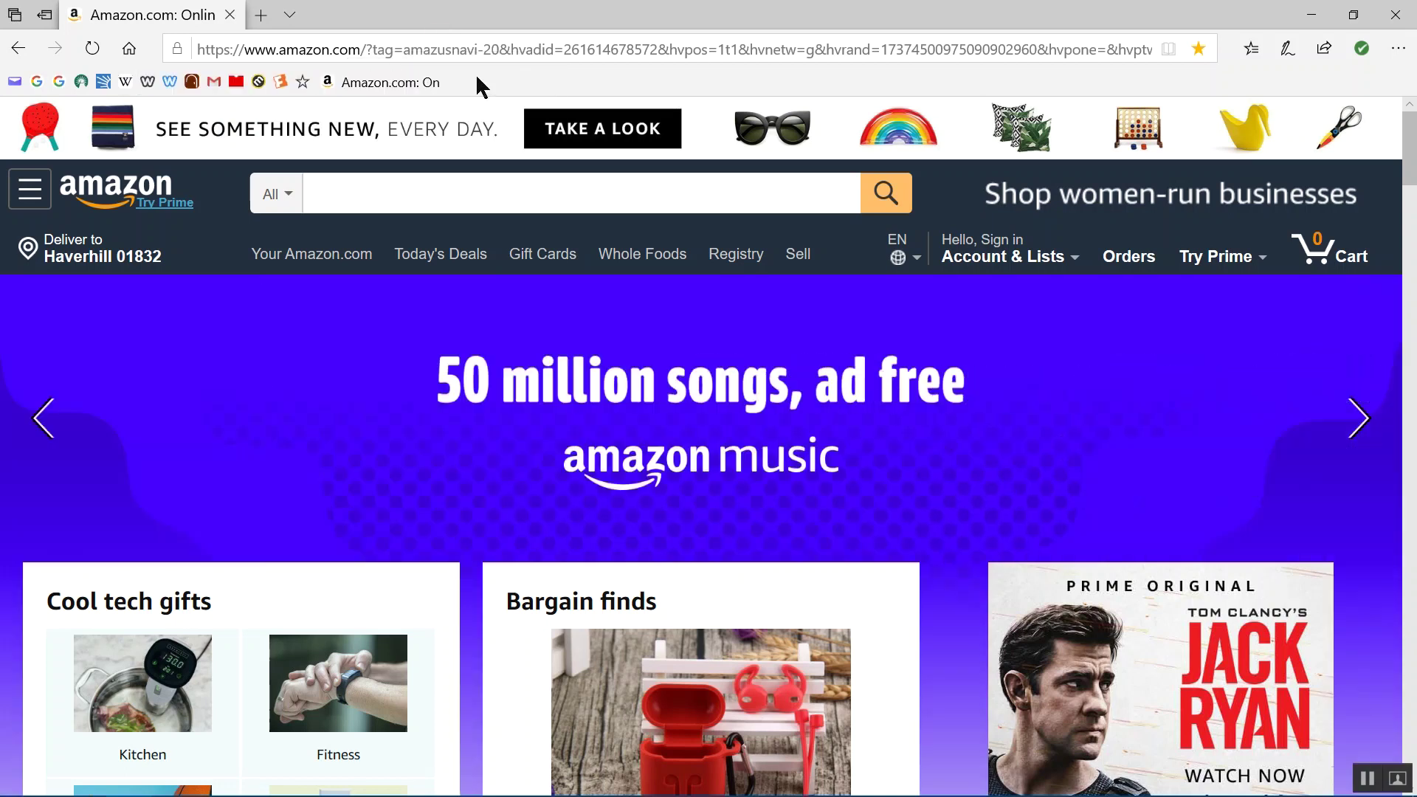
pyautogui.rightClick(400, 82)
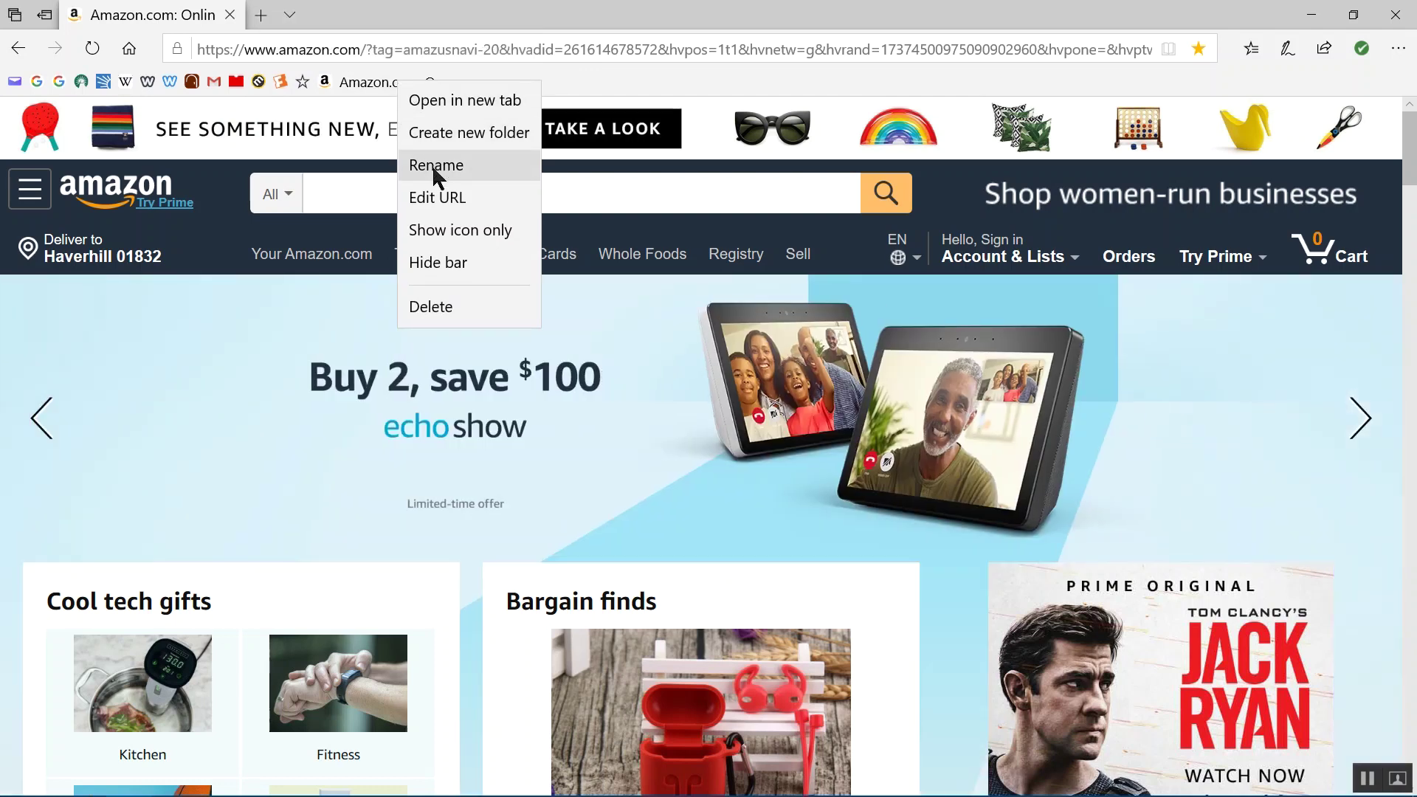
pyautogui.click(432, 165)
pyautogui.press('BackSpace')
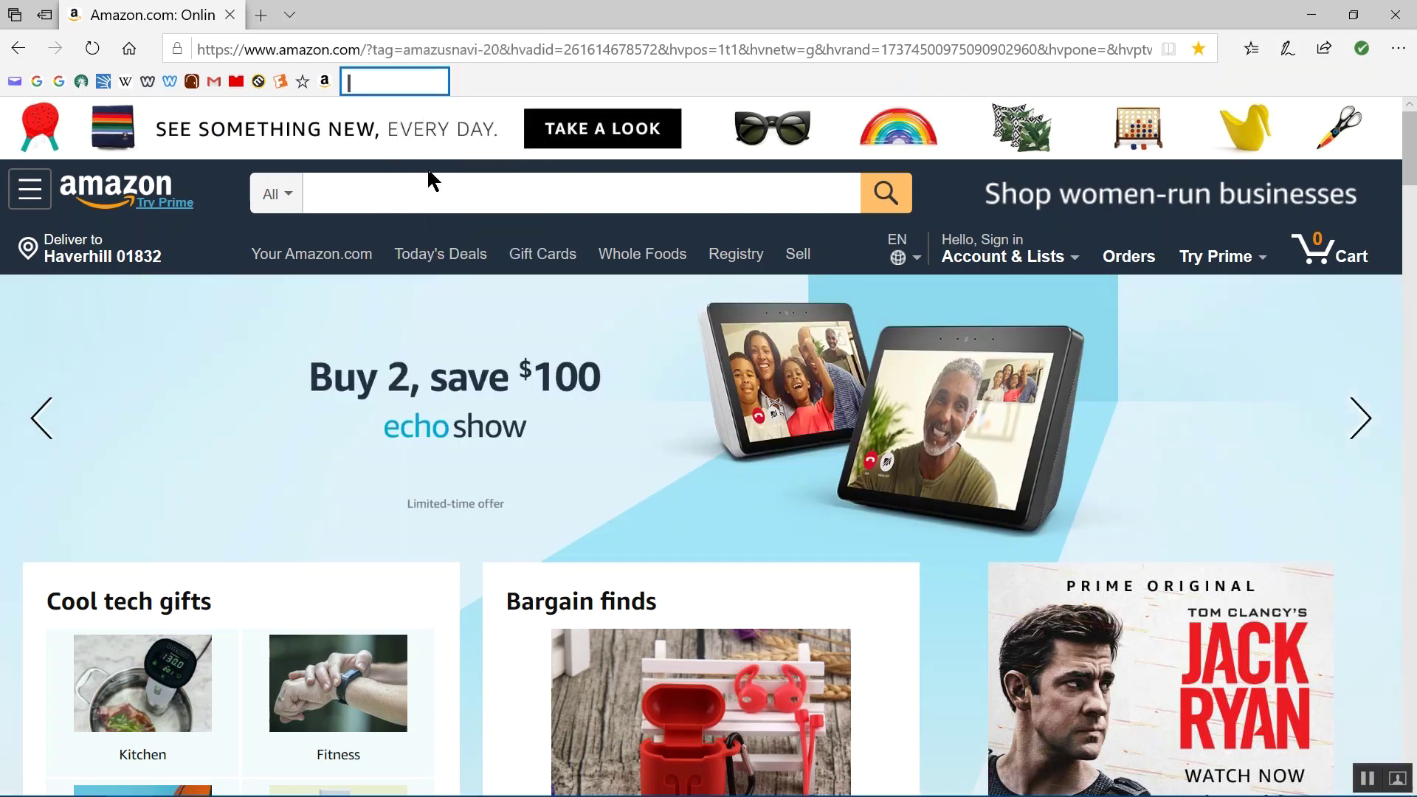
pyautogui.write('Amazon')
pyautogui.press('Return')
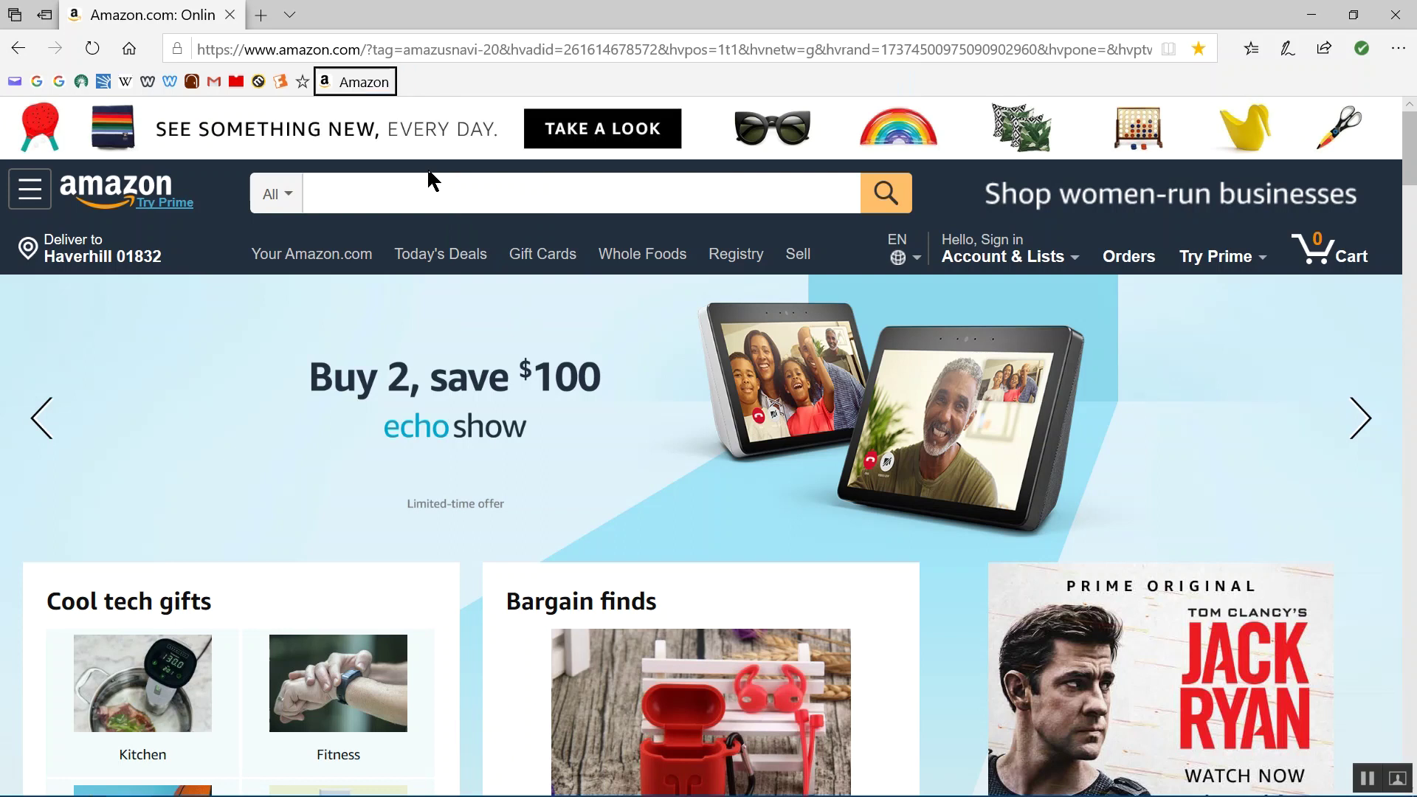
pyautogui.rightClick(371, 81)
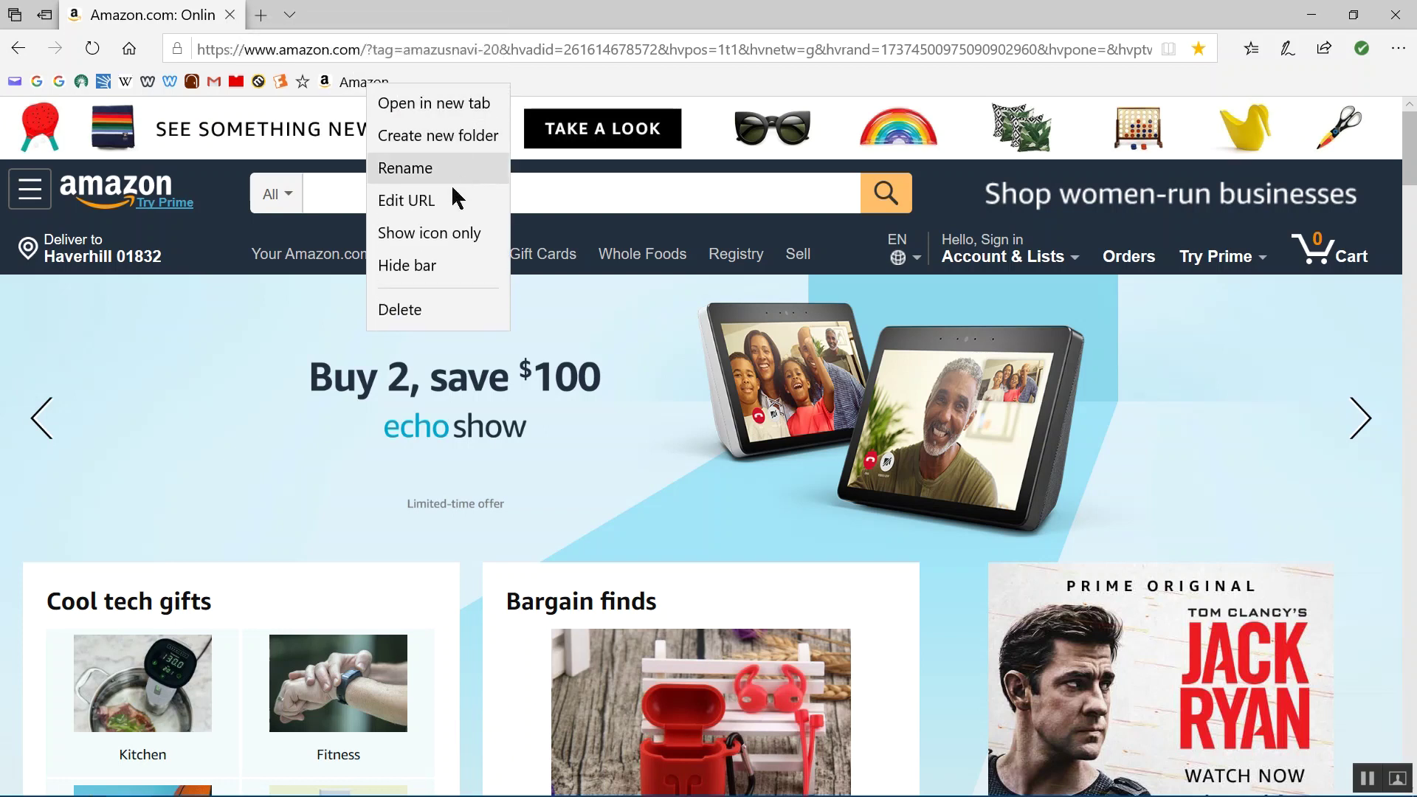
pyautogui.click(408, 235)
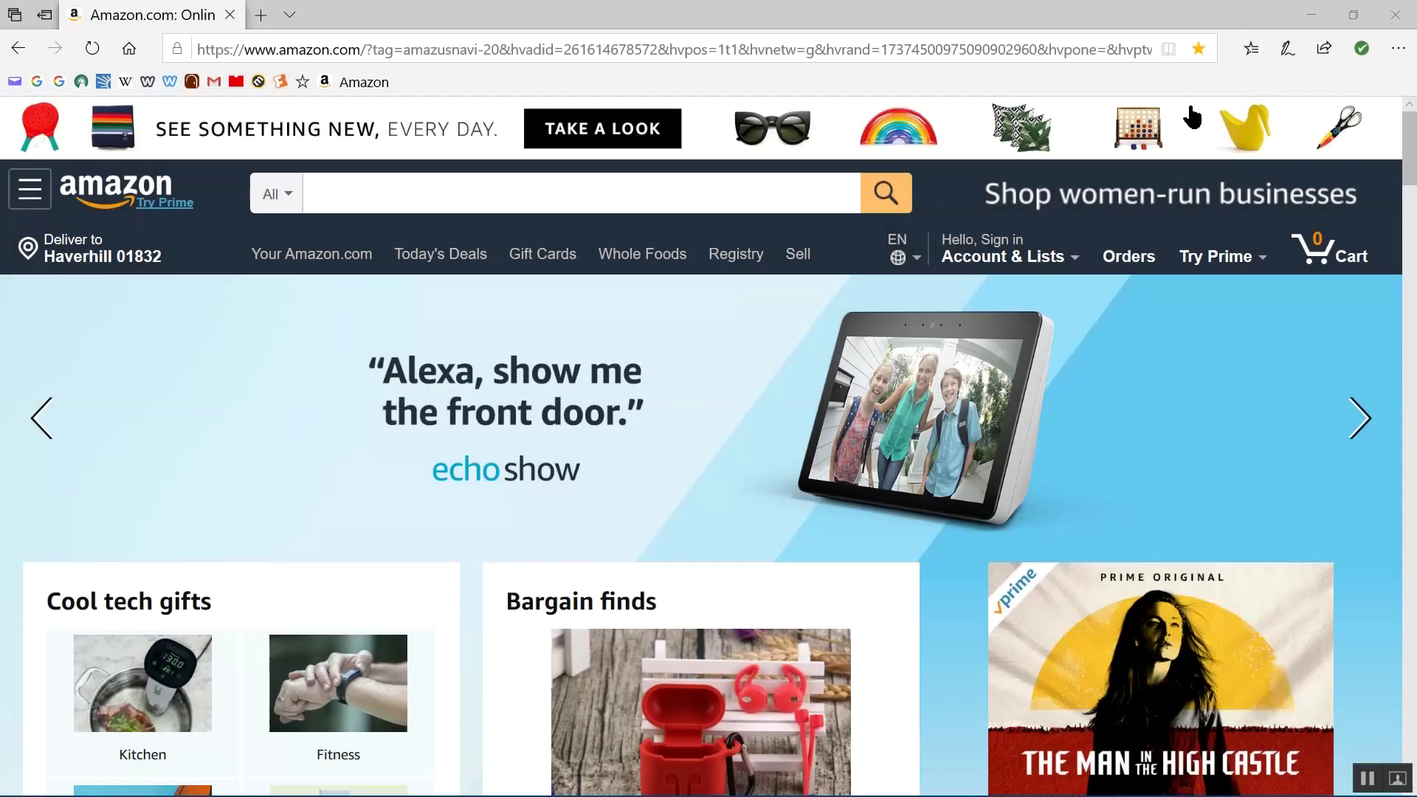
# Re-save the Amazon favorite, still on the favorites bar, and check the favorites list.
pyautogui.click(1199, 48)
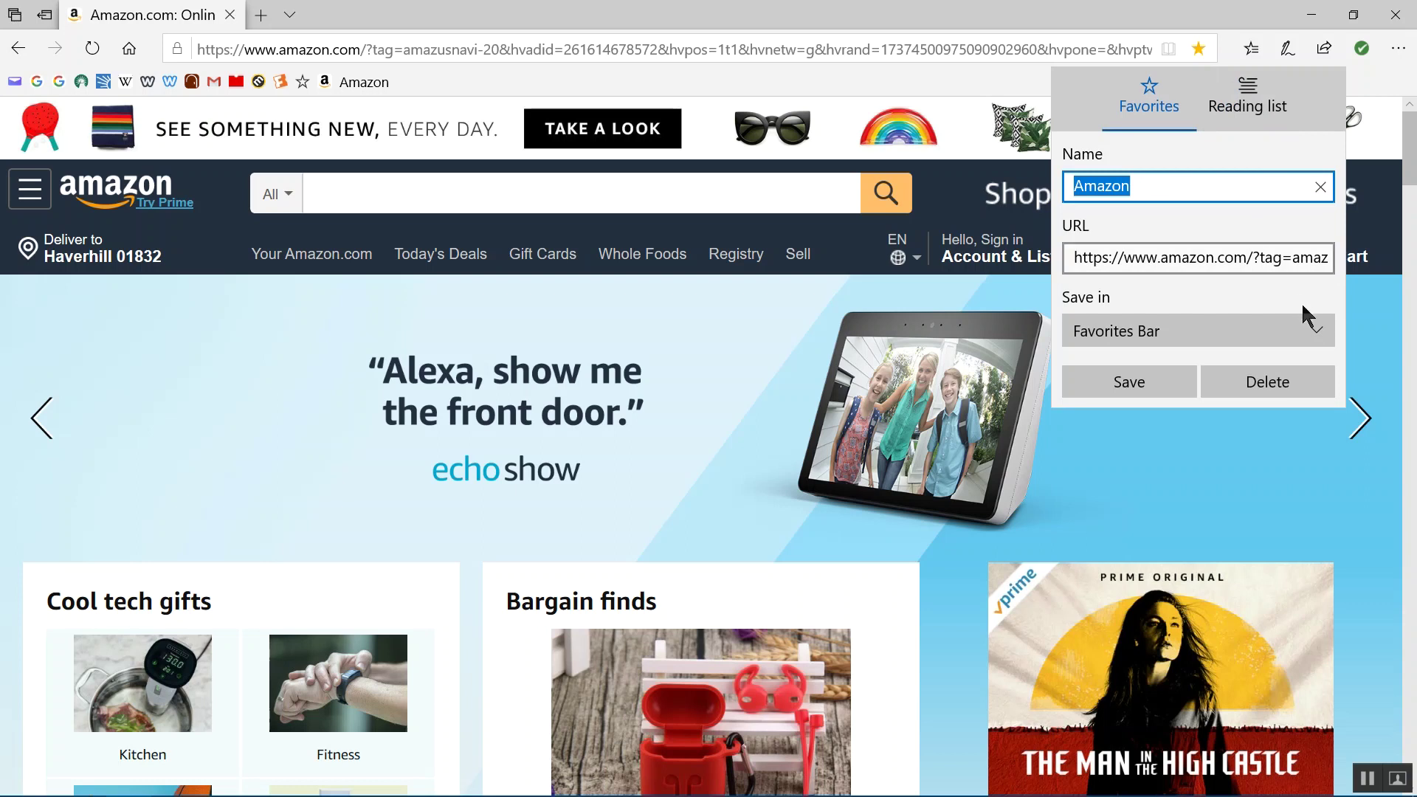
pyautogui.click(1317, 338)
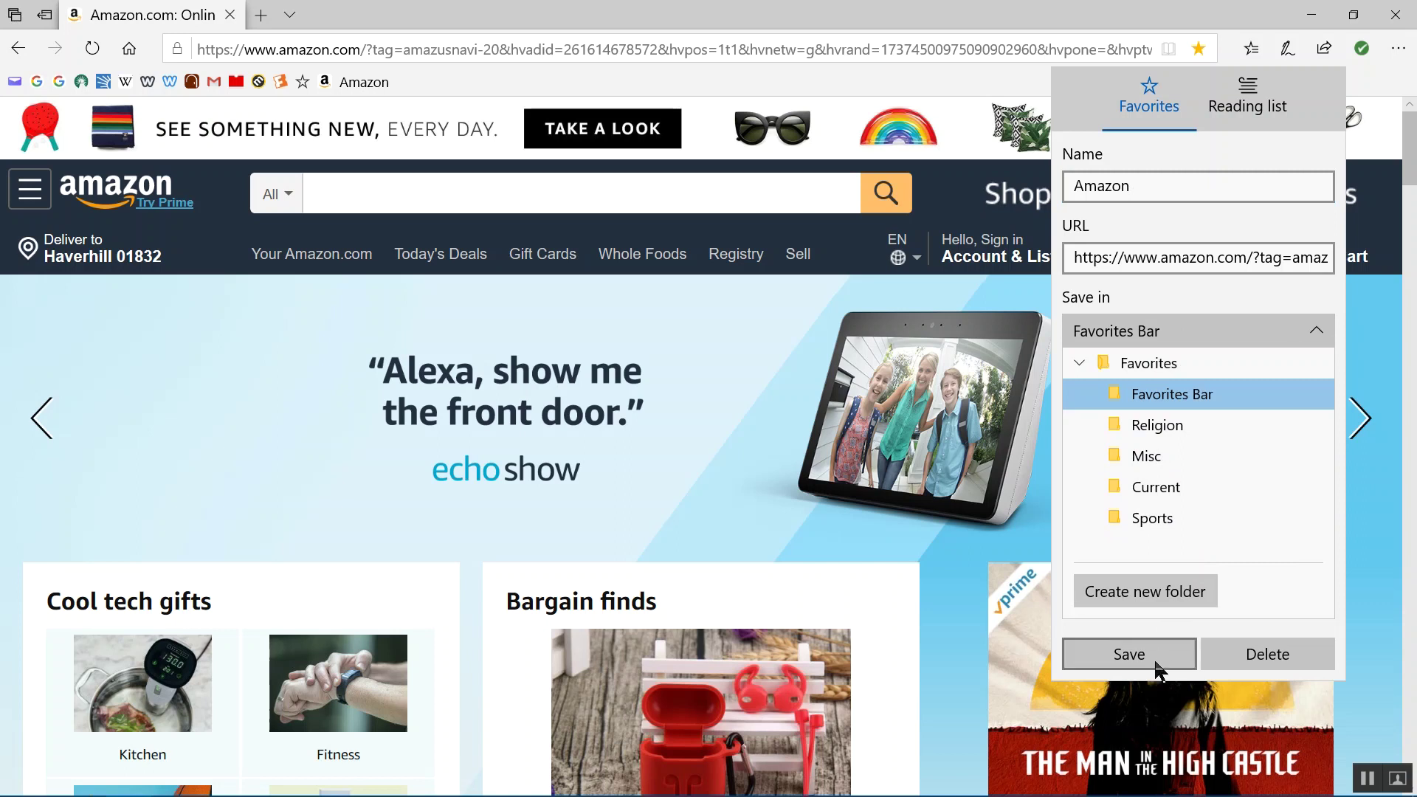
pyautogui.click(1129, 655)
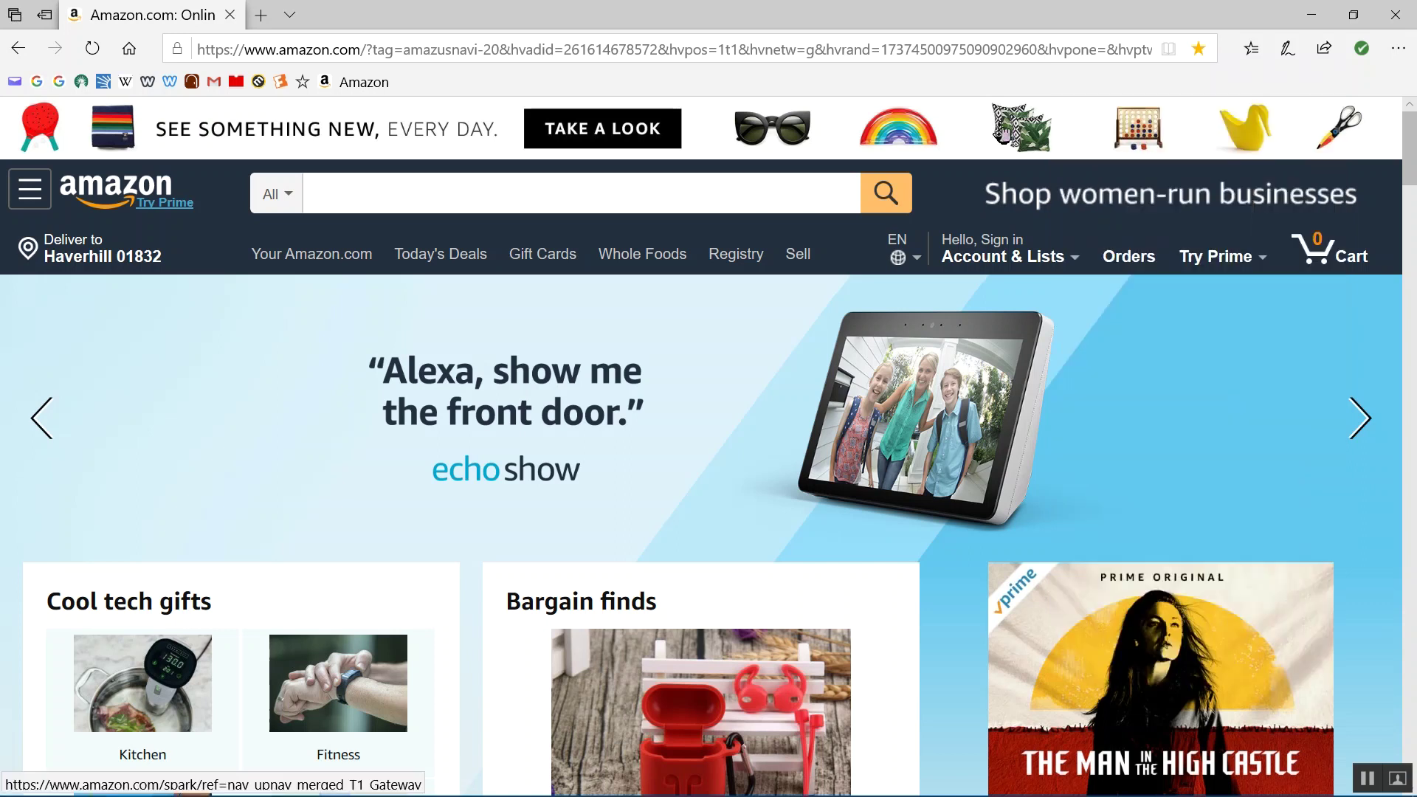
pyautogui.click(1251, 50)
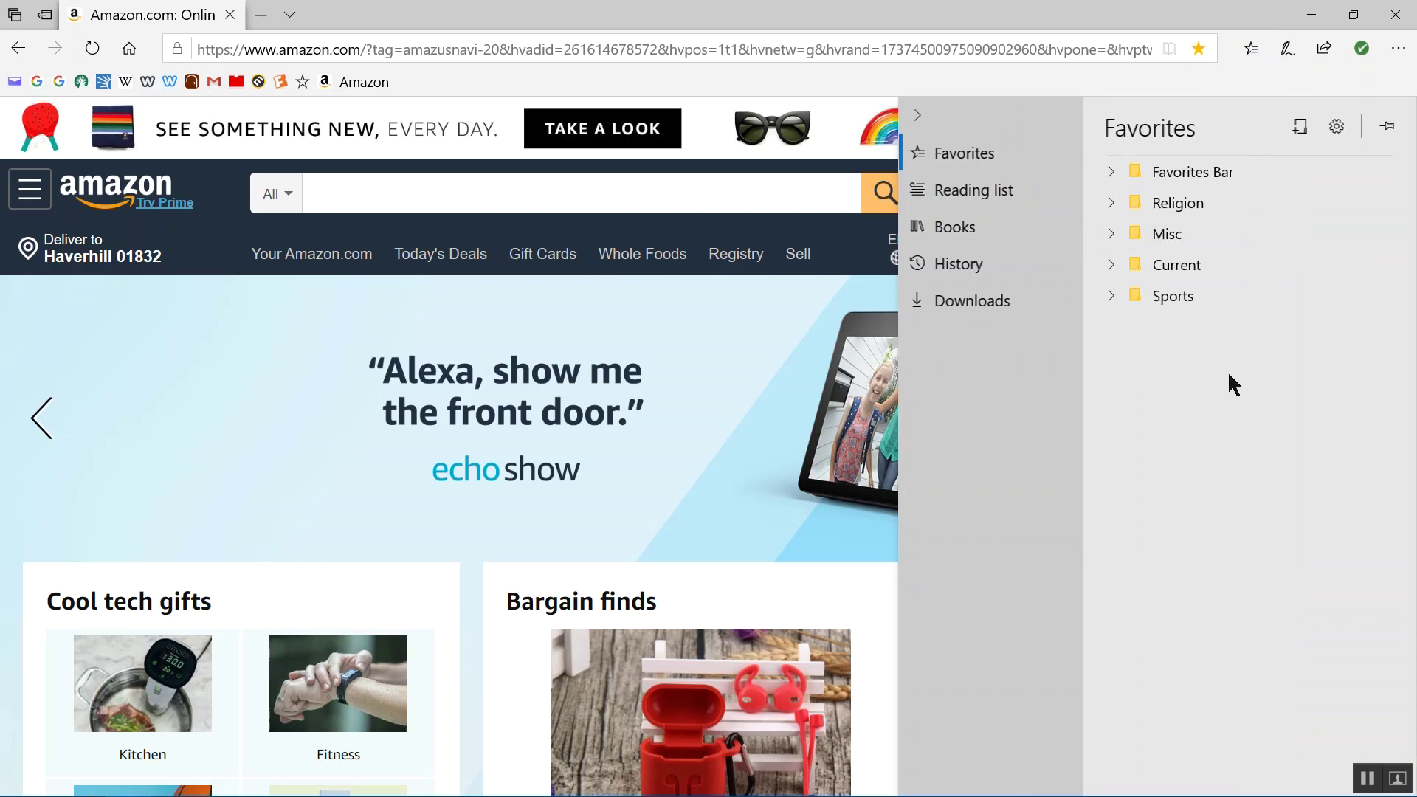
pyautogui.press('Escape')
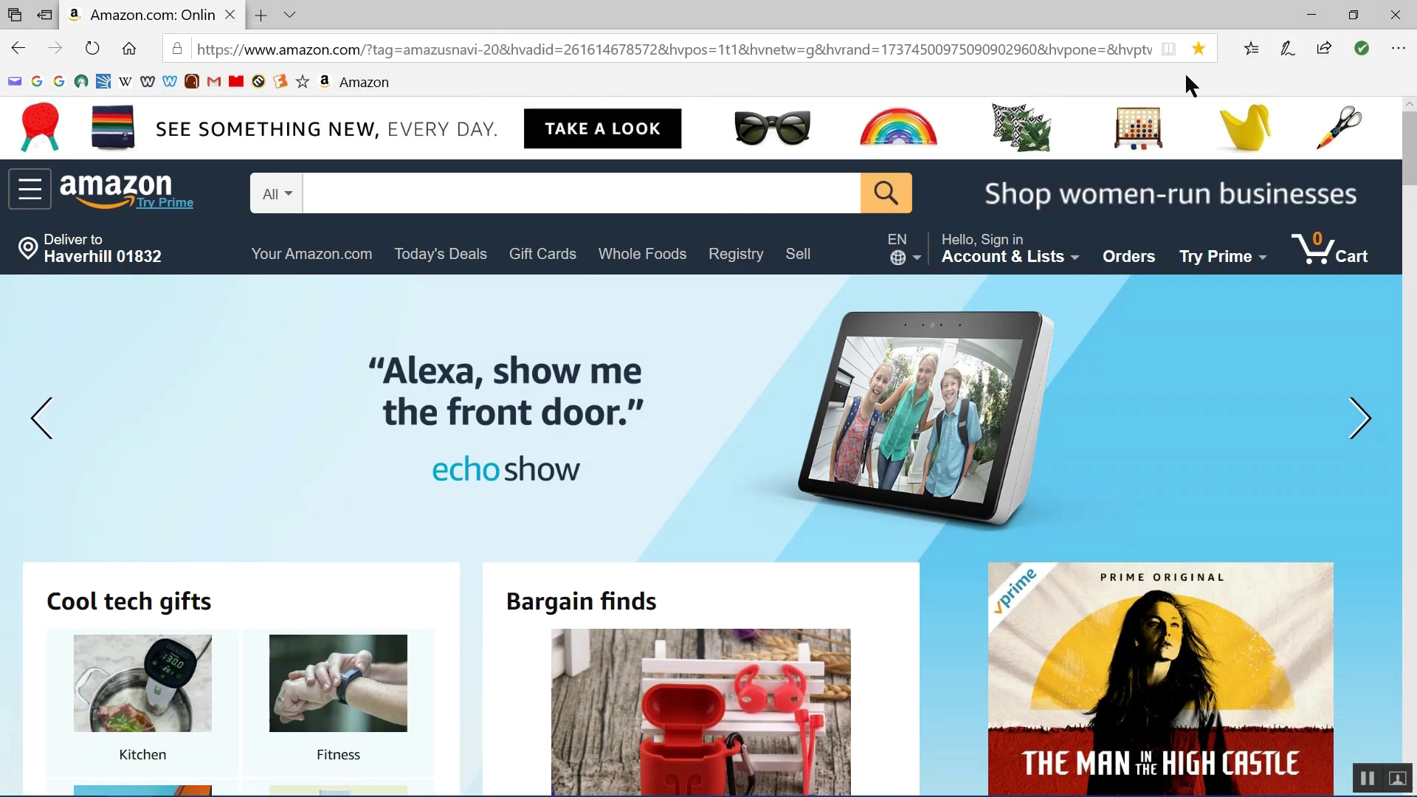
# Move the Amazon favorite from the Favorites Bar into the top-level Favorites folder.
pyautogui.click(1201, 49)
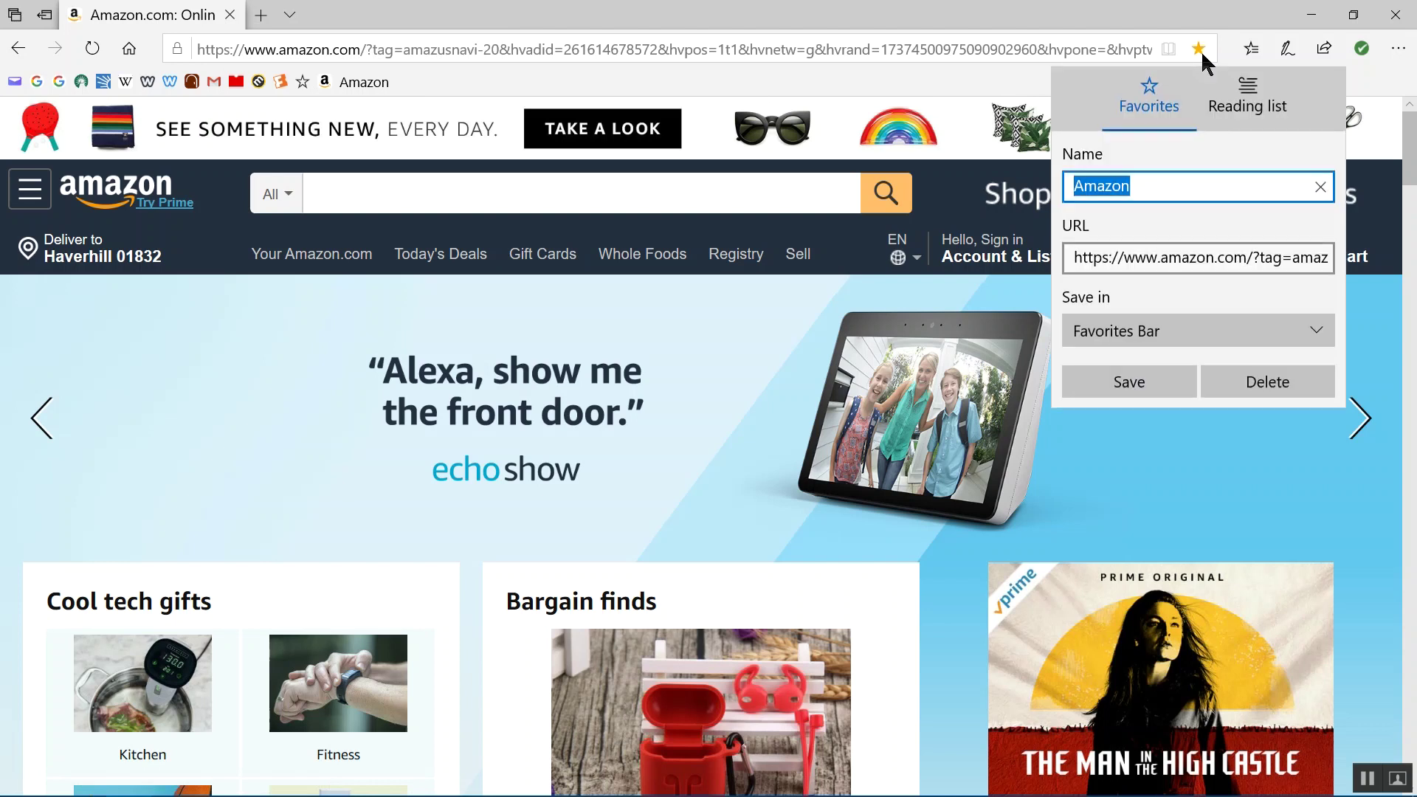
pyautogui.click(1317, 332)
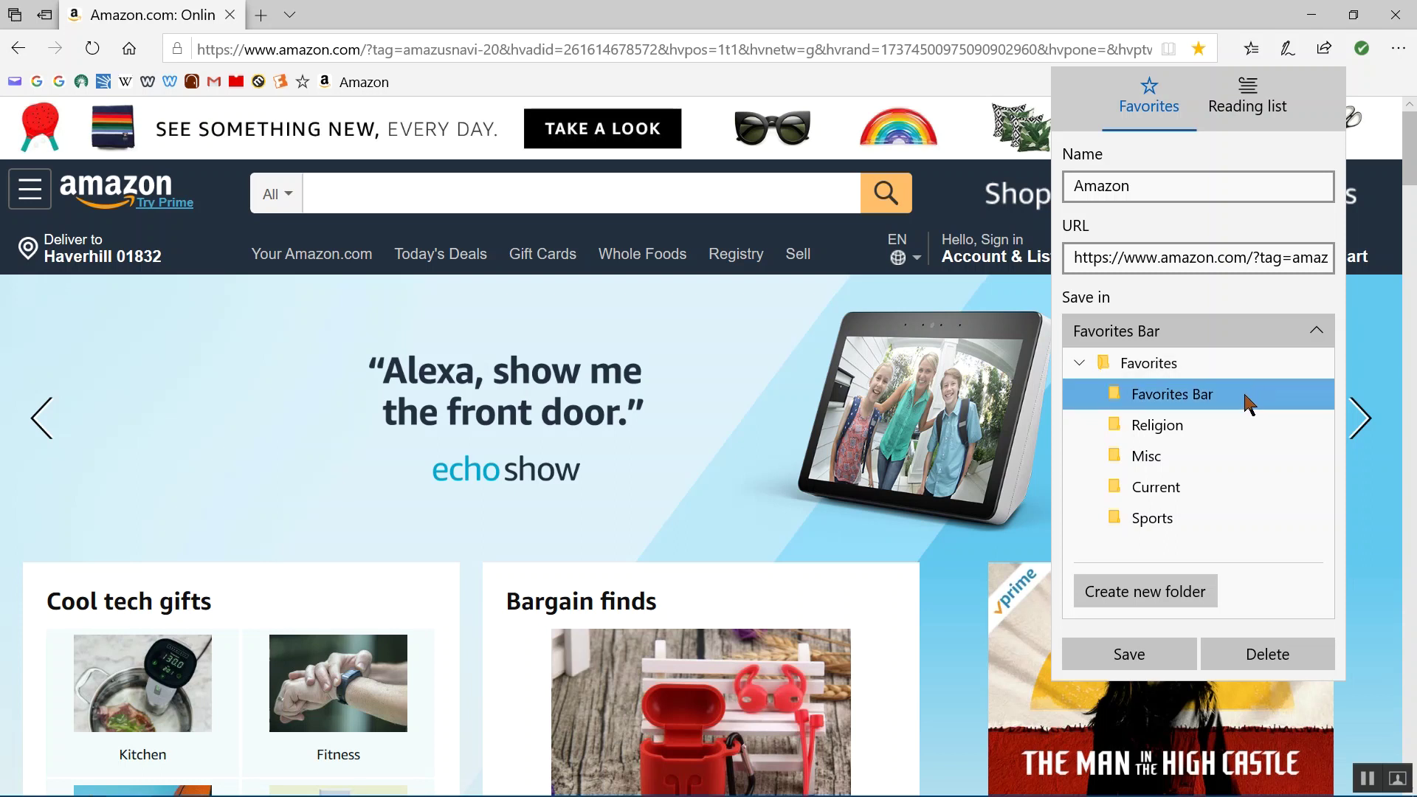
pyautogui.click(1174, 362)
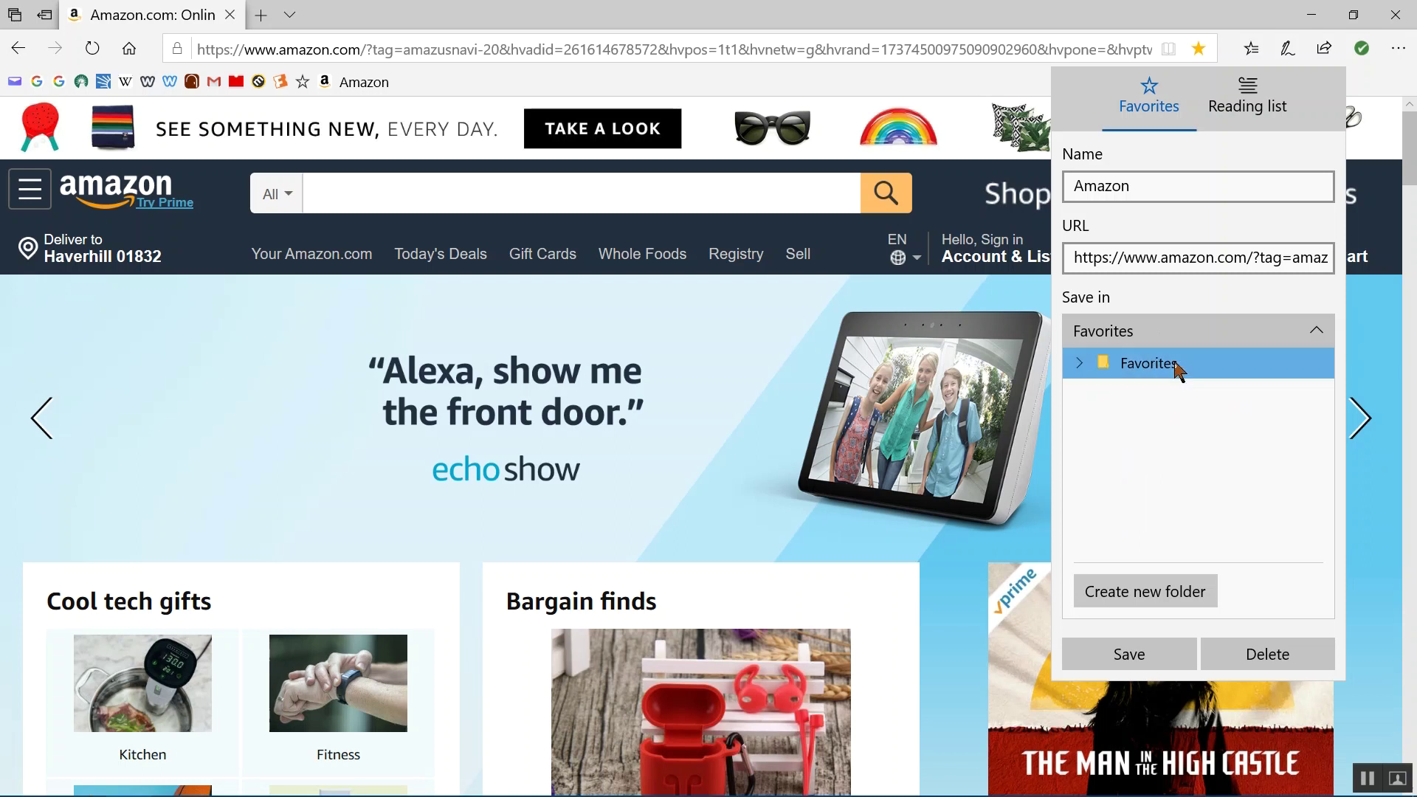
pyautogui.click(1127, 660)
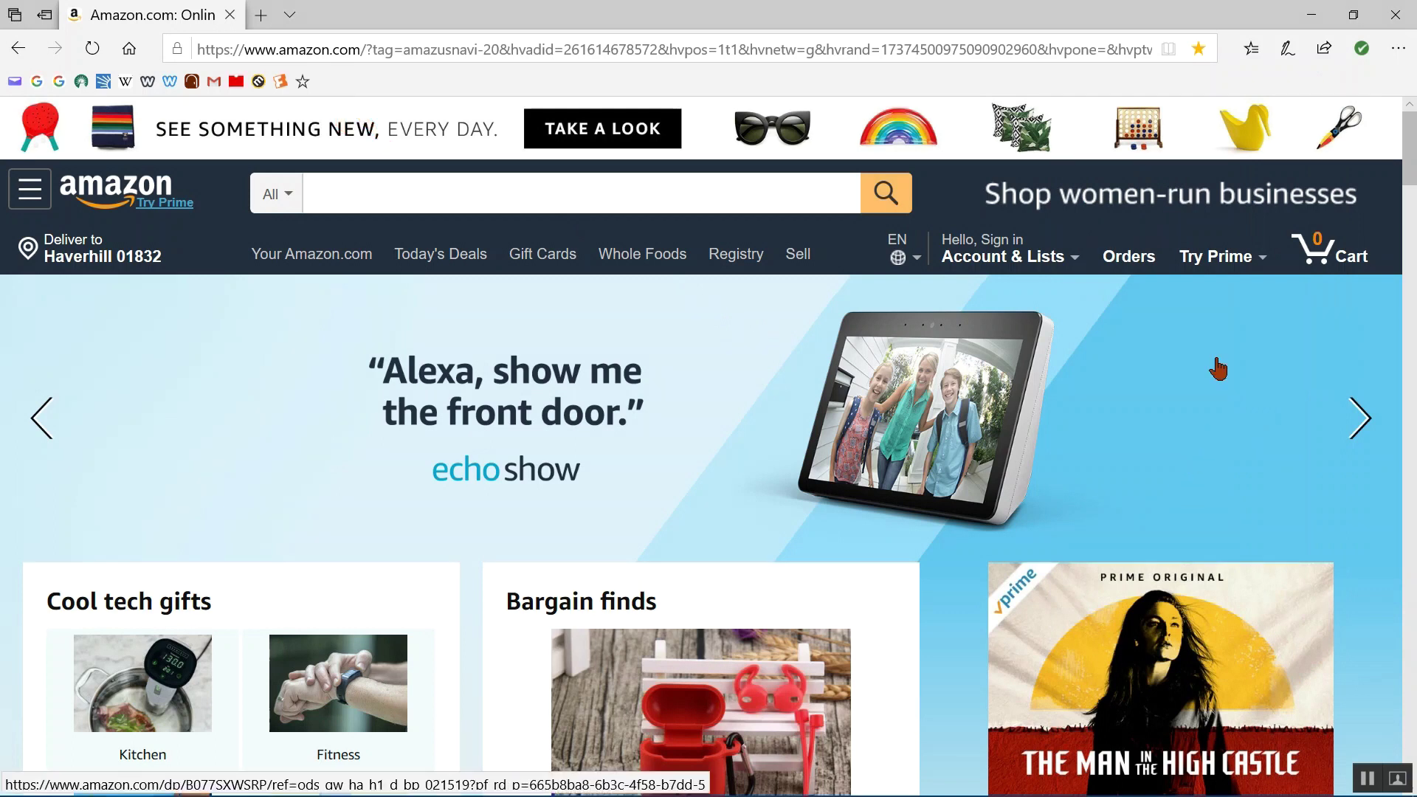
# In the favorites list, drag the Amazon favorite into the Favorites Bar folder.
pyautogui.click(1251, 50)
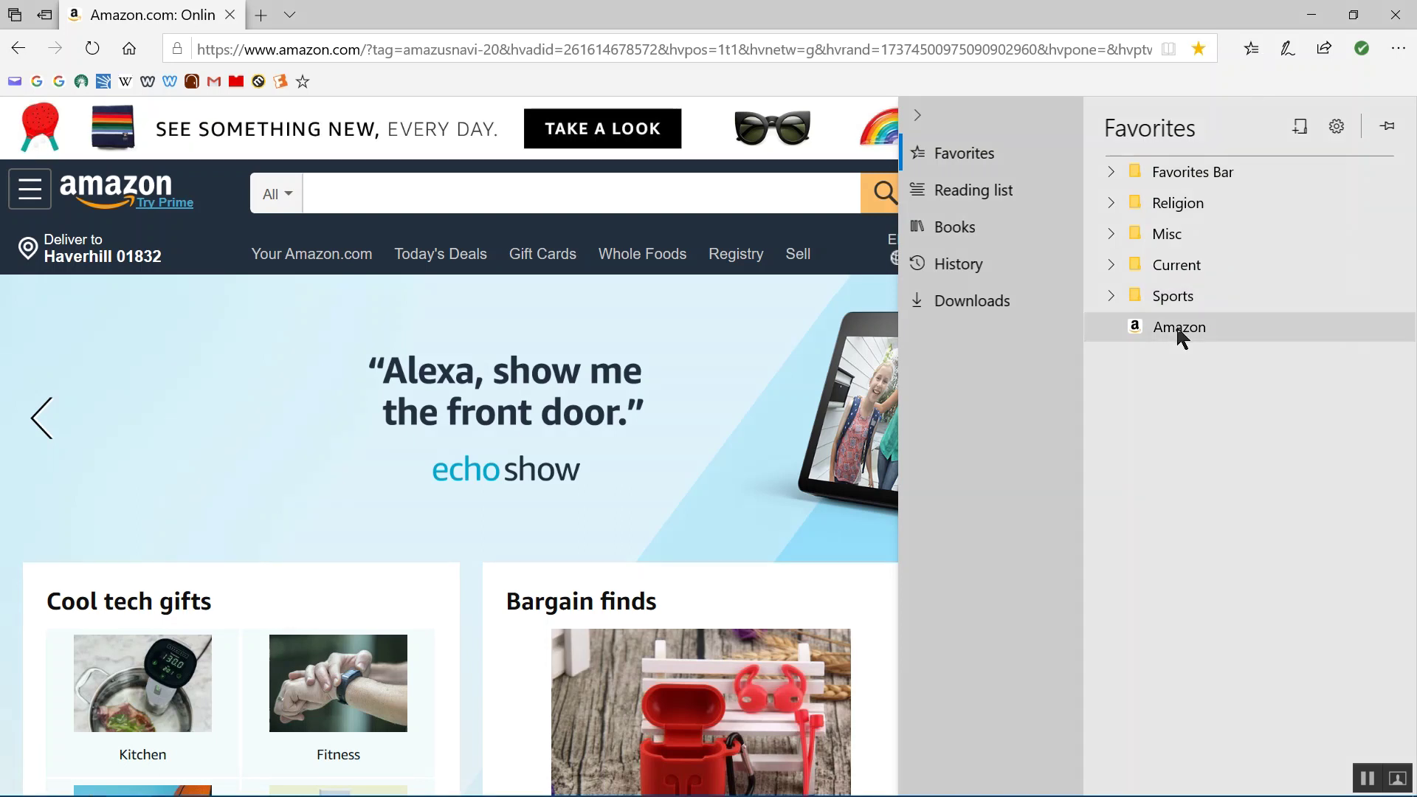
pyautogui.click(1253, 50)
pyautogui.click(1253, 52)
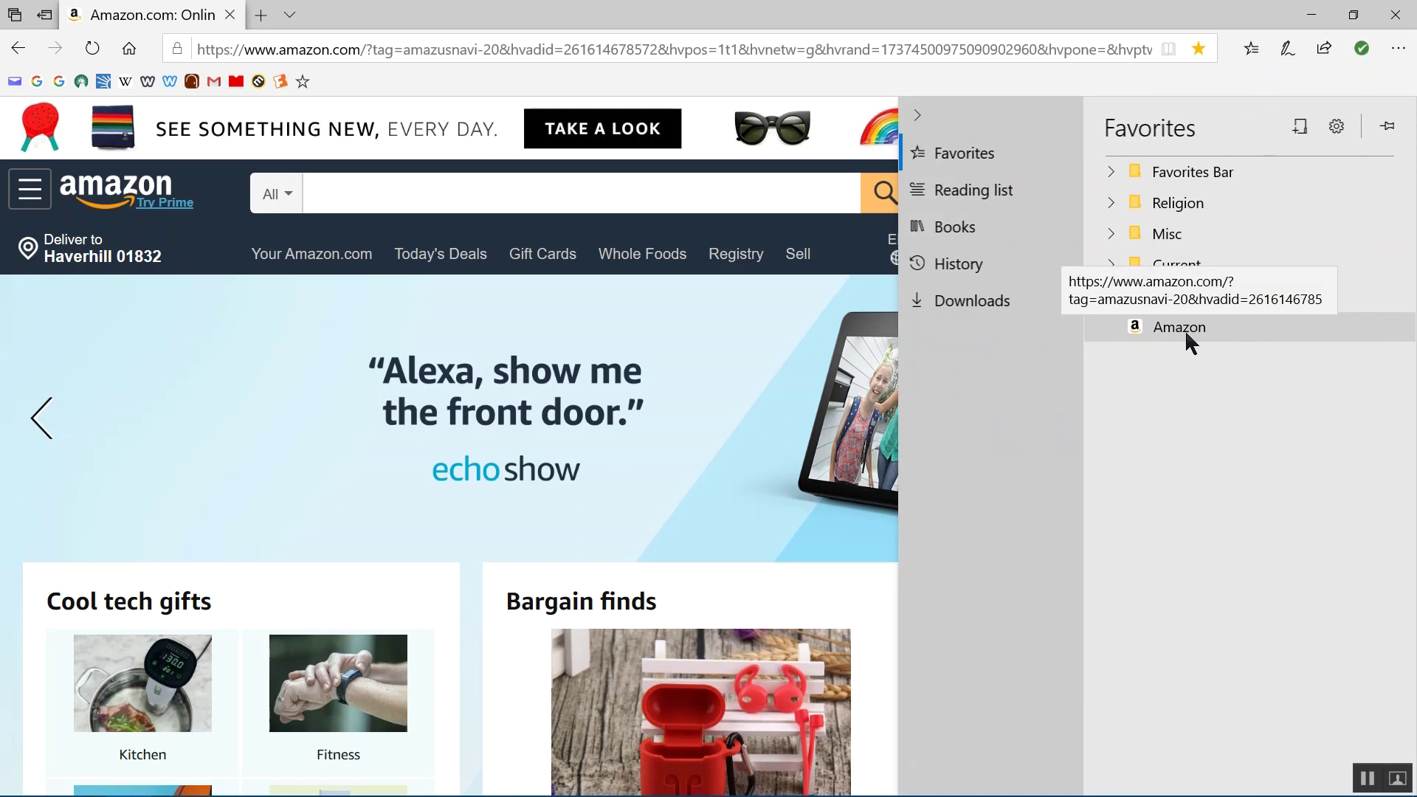
pyautogui.moveTo(1180, 327); pyautogui.dragTo(1184, 180)
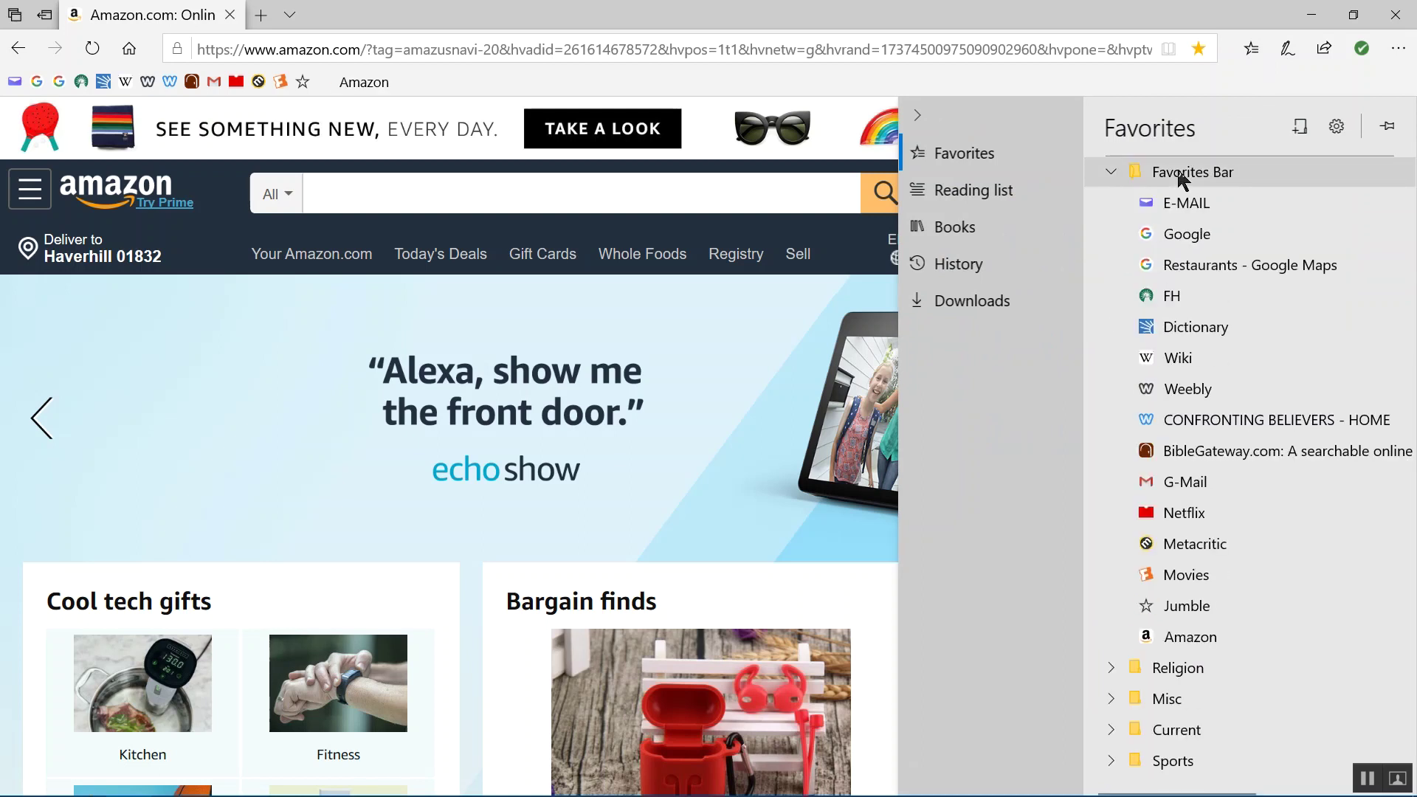
# Expand and collapse the Favorites Bar, Religion and Misc folders to review their bookmarks.
pyautogui.click(1110, 172)
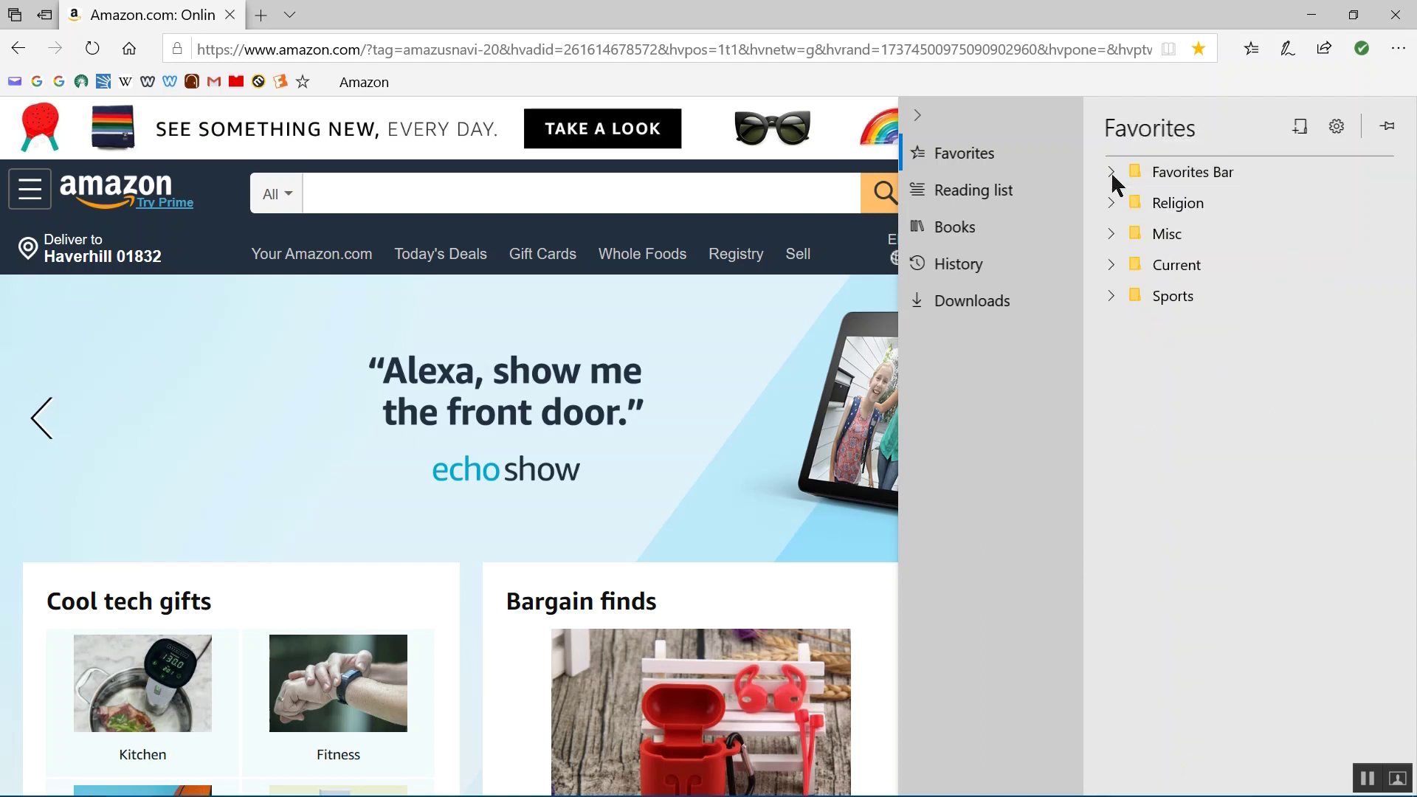
pyautogui.click(1110, 171)
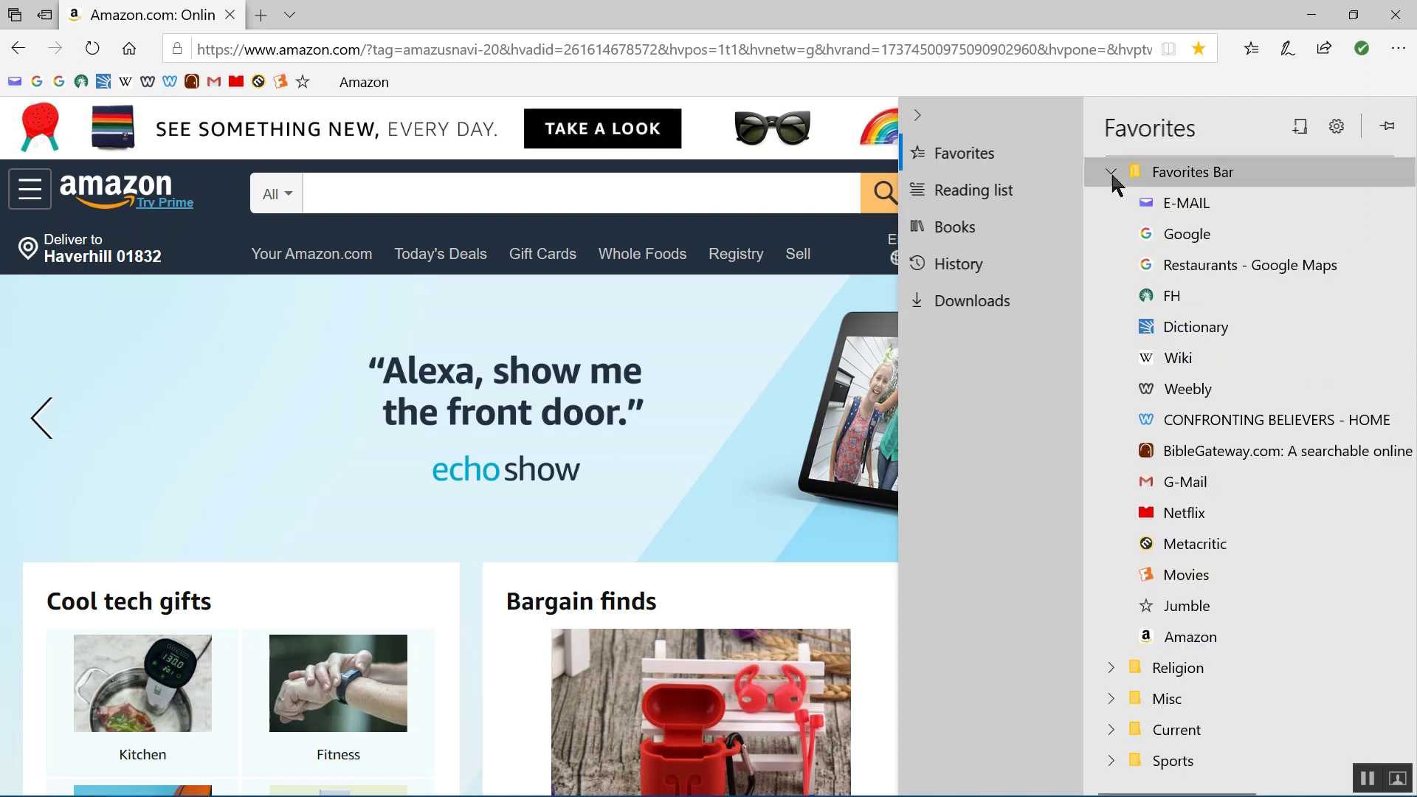
pyautogui.click(1110, 171)
pyautogui.click(1111, 203)
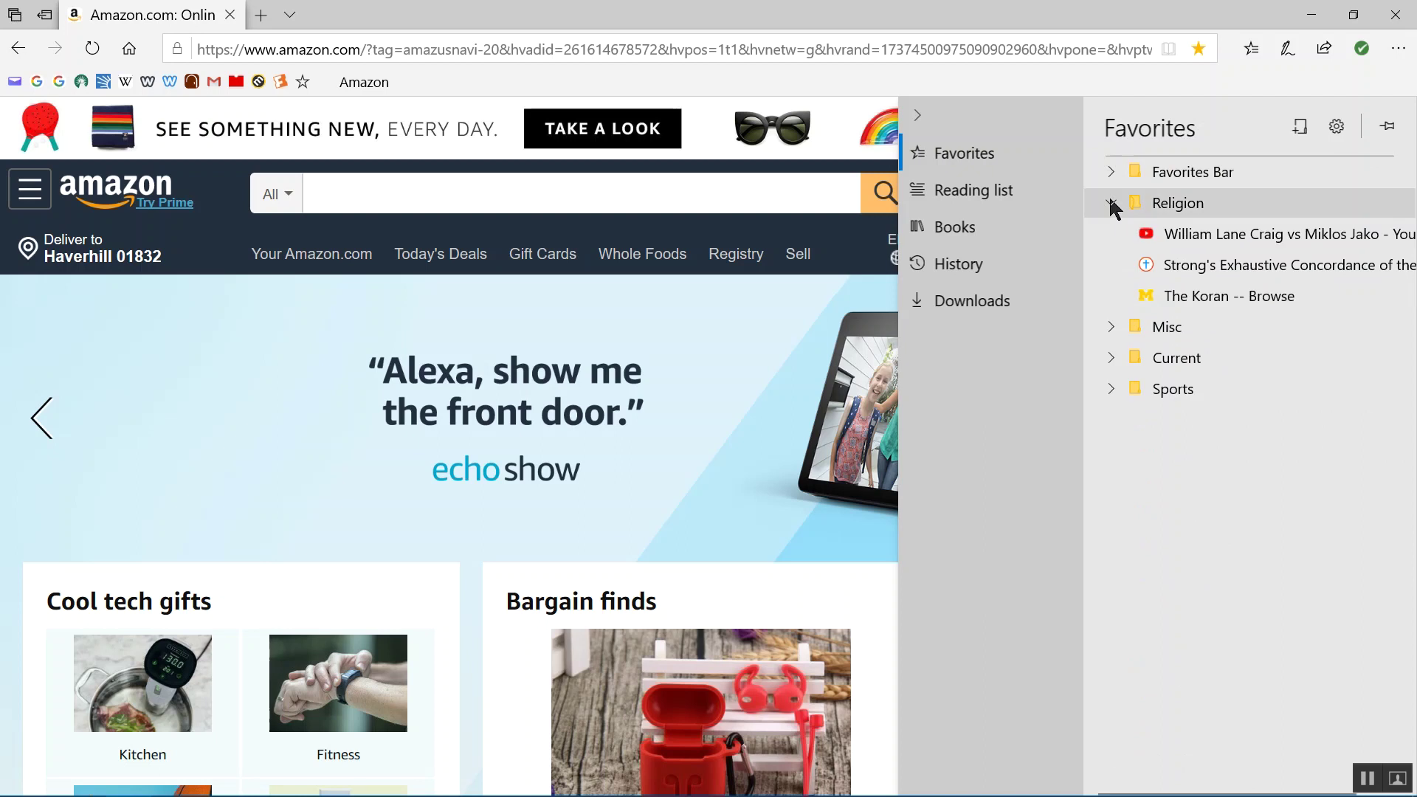
pyautogui.click(1111, 201)
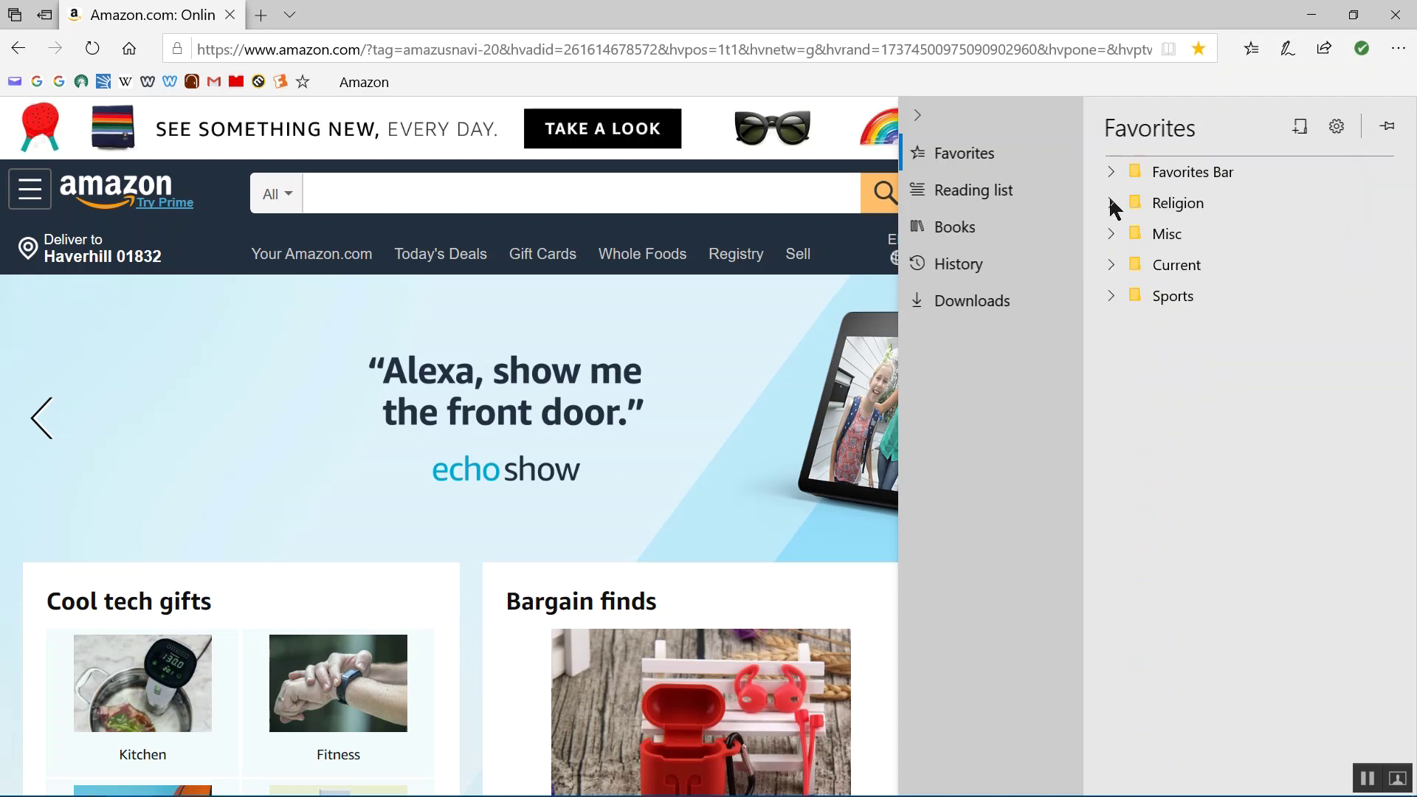
pyautogui.click(1112, 234)
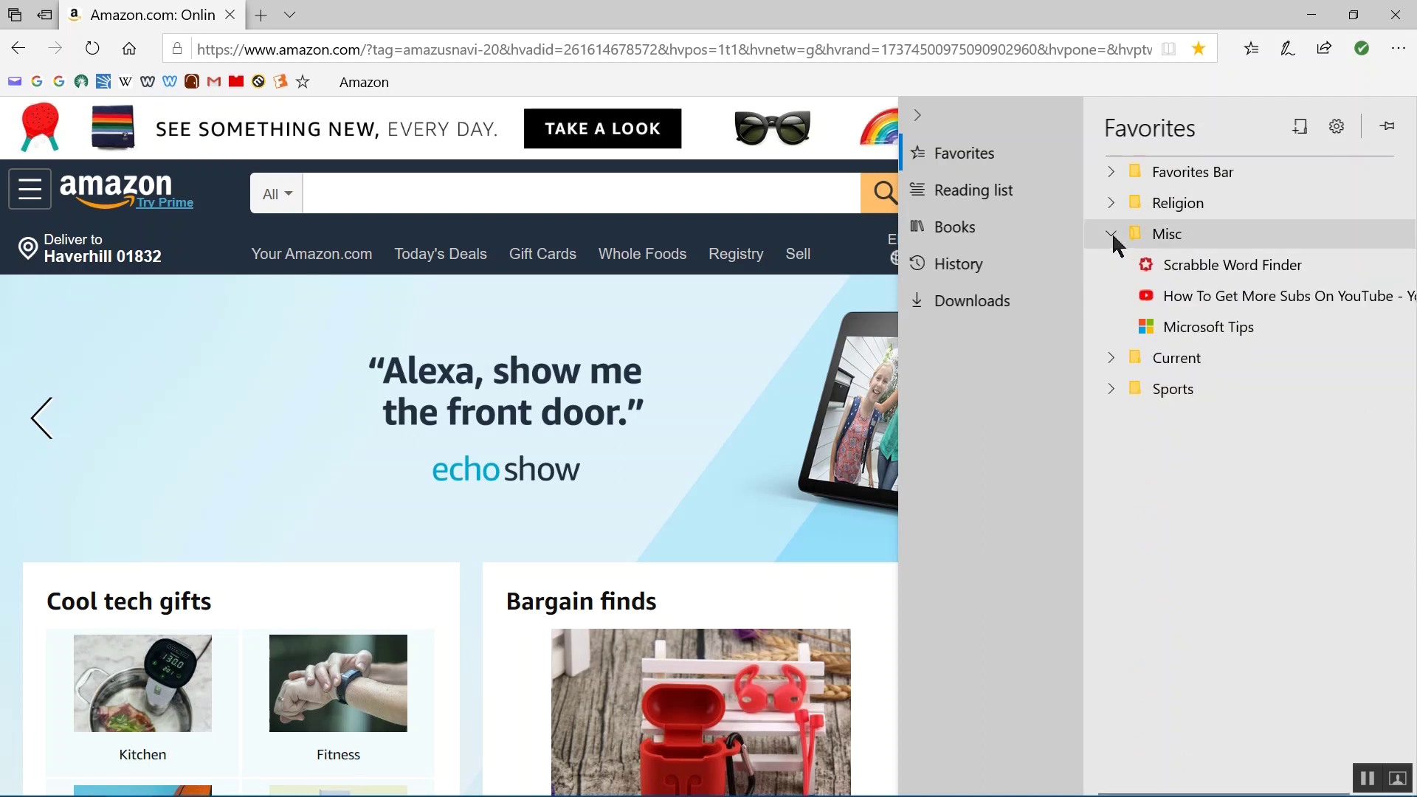
# Collapse the Misc favorites folder and open the Ease of Access Display settings.
pyautogui.click(1112, 233)
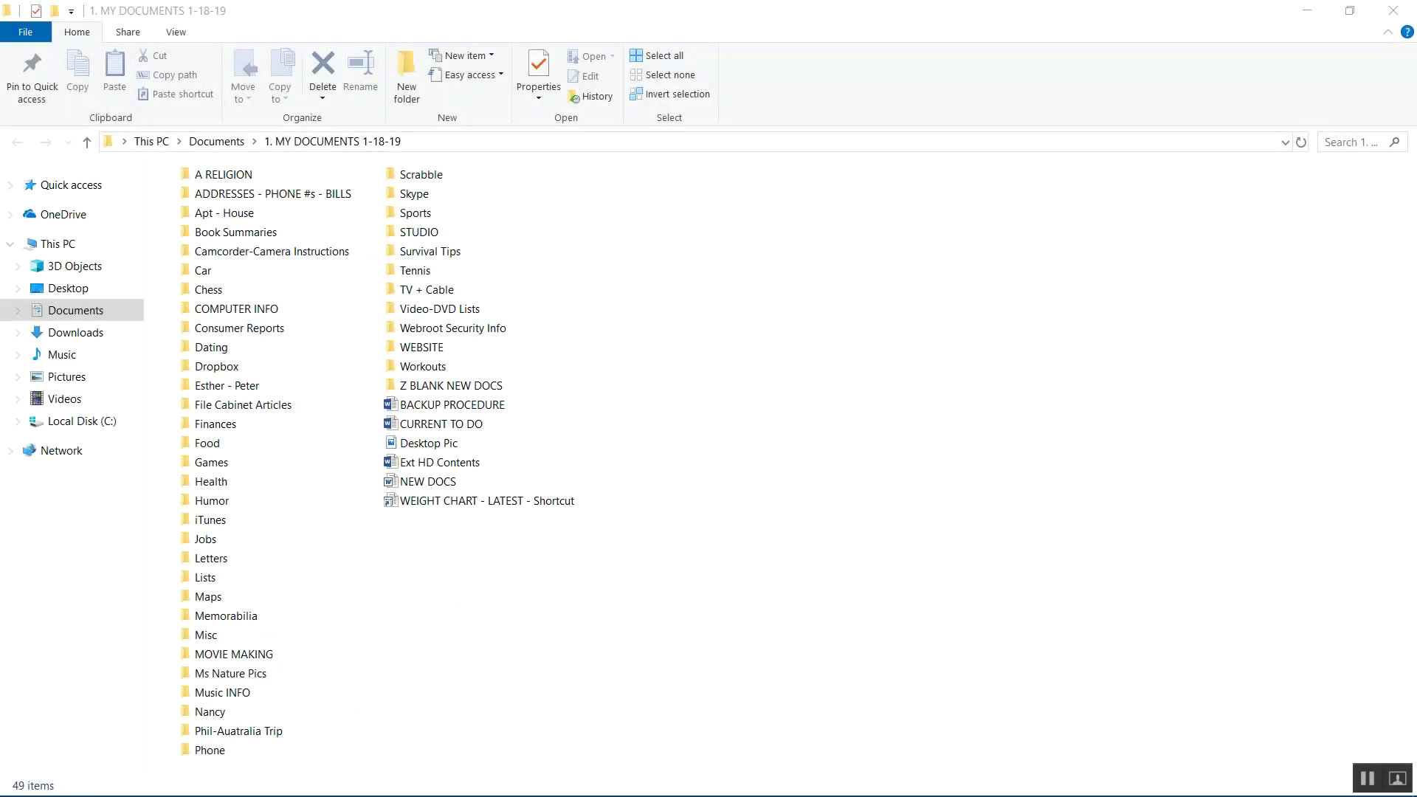
pyautogui.moveTo(25, 784)
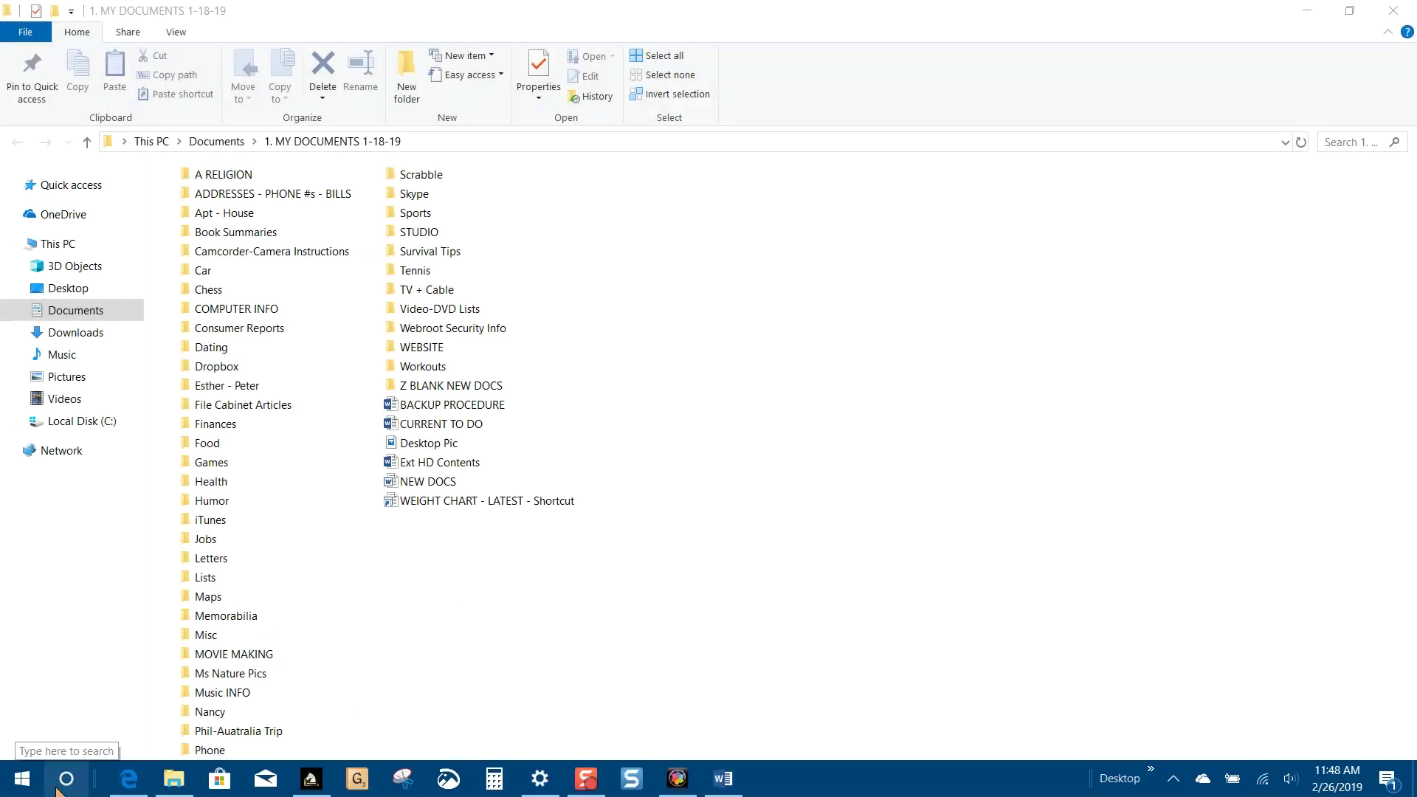
pyautogui.click(23, 780)
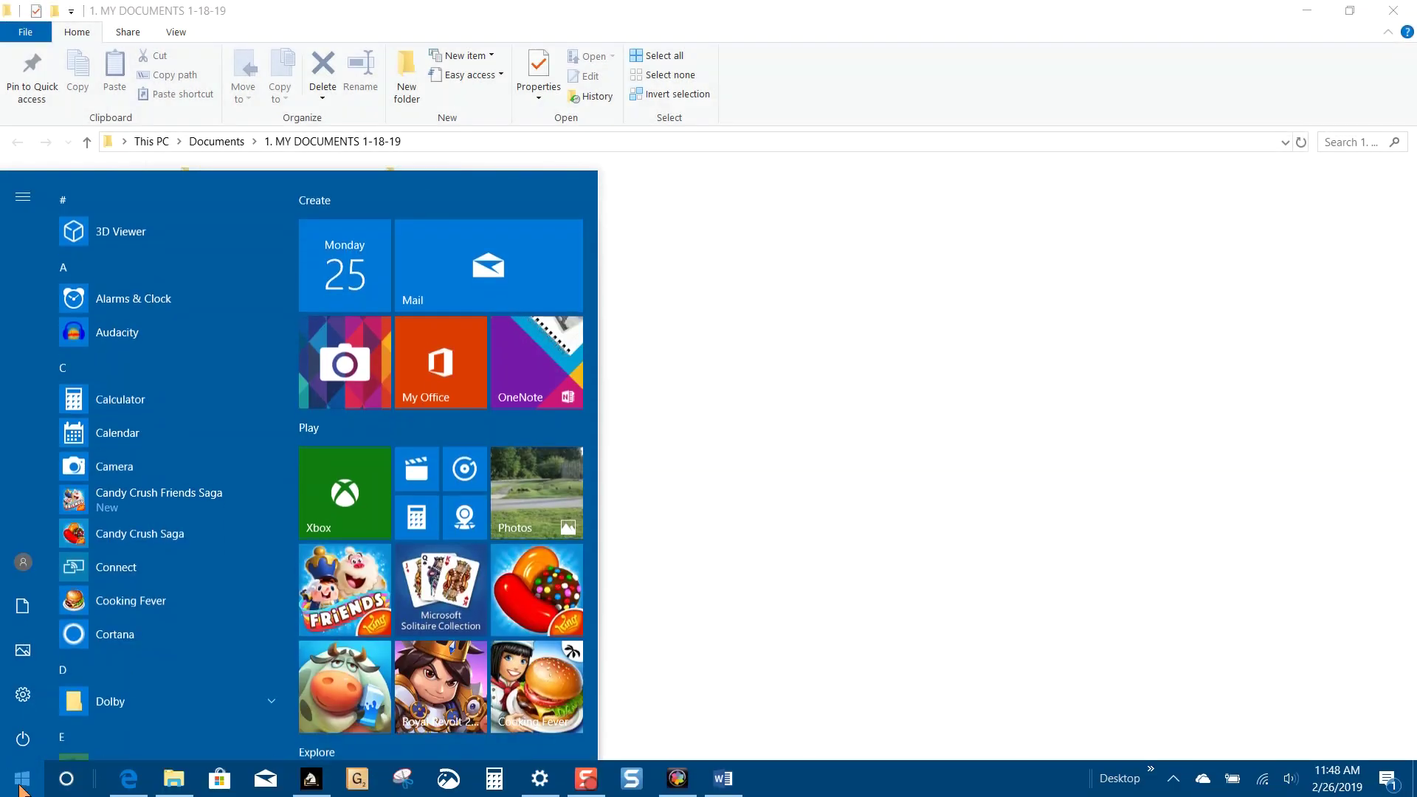
pyautogui.click(23, 693)
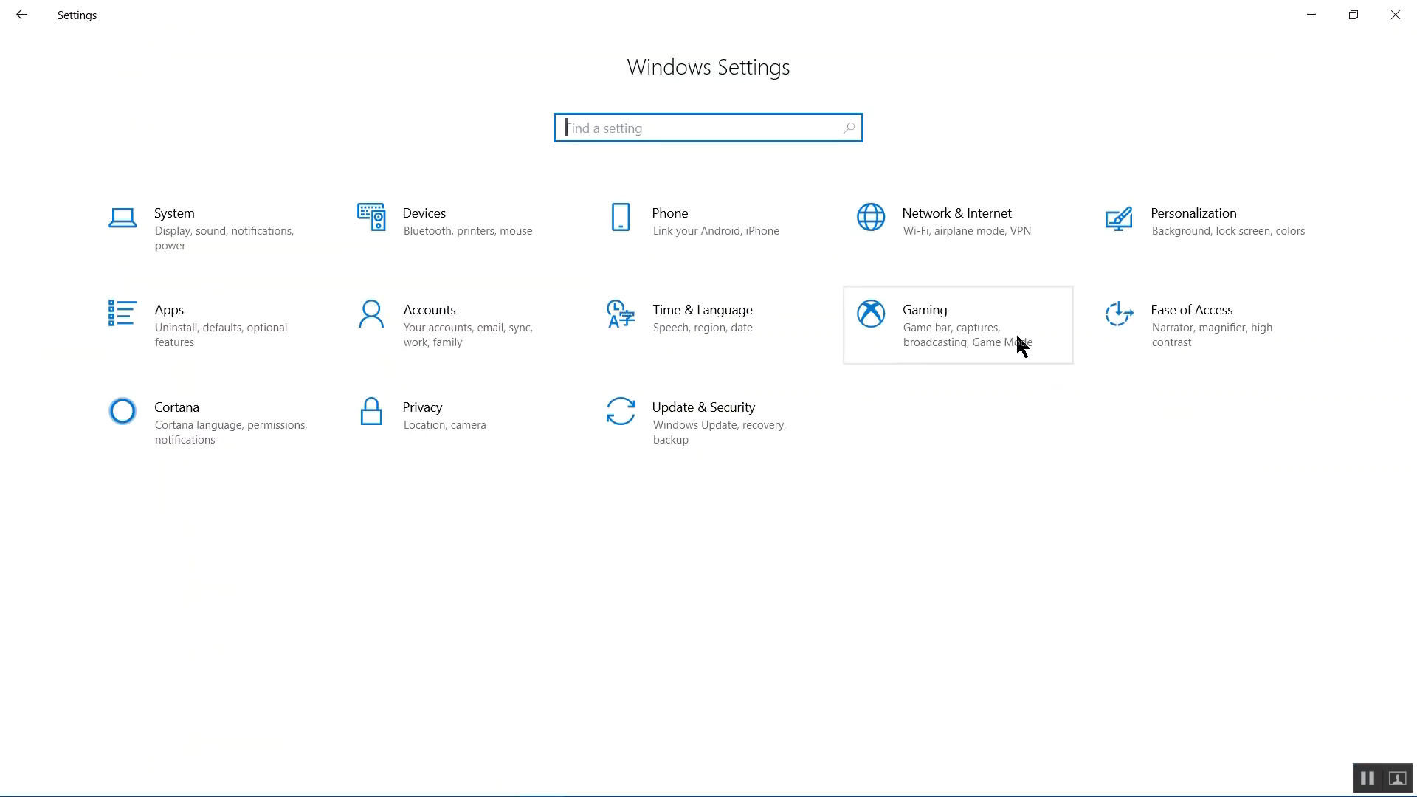
pyautogui.click(1180, 302)
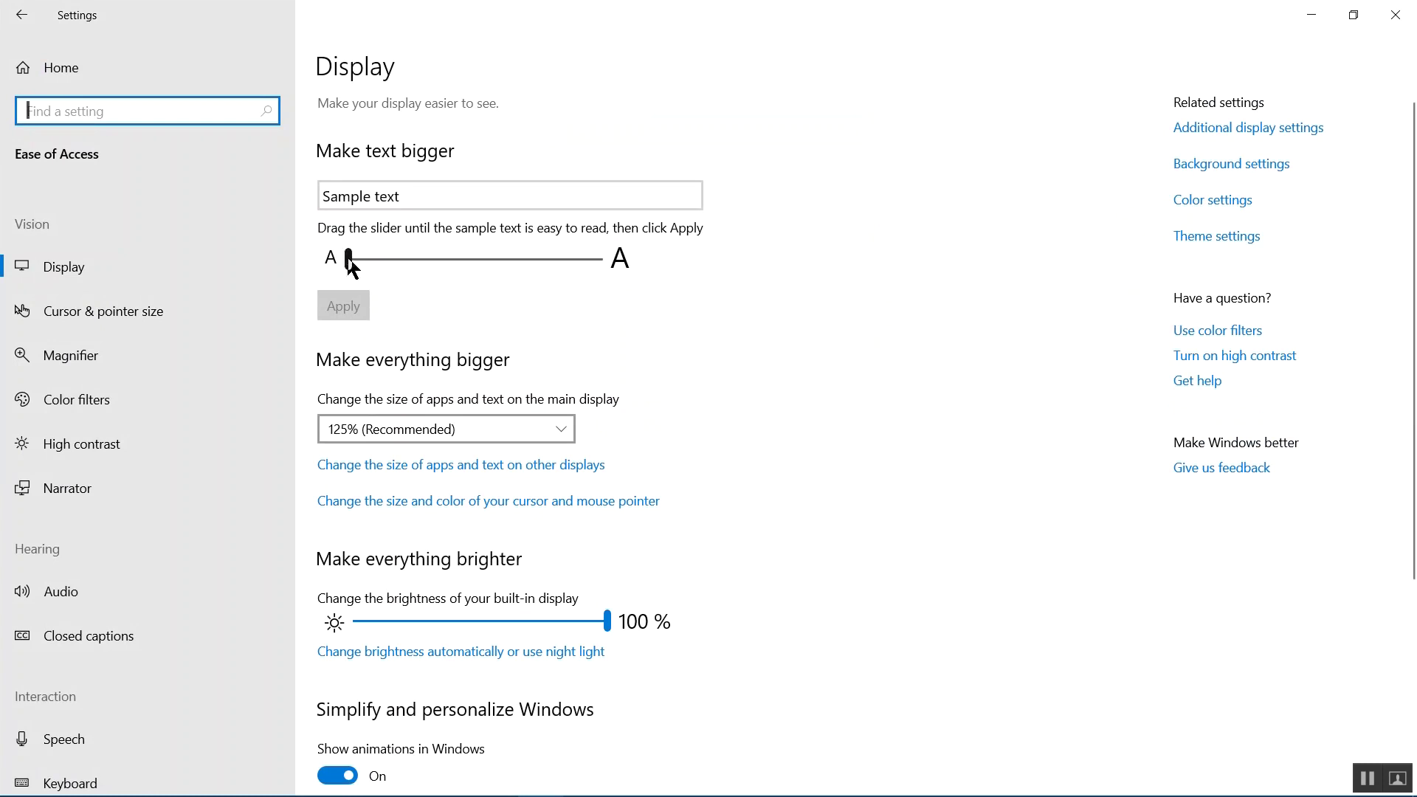
# Make system text slightly bigger, then view the app and text scaling options at 125%.
pyautogui.moveTo(348, 258); pyautogui.dragTo(397, 266)
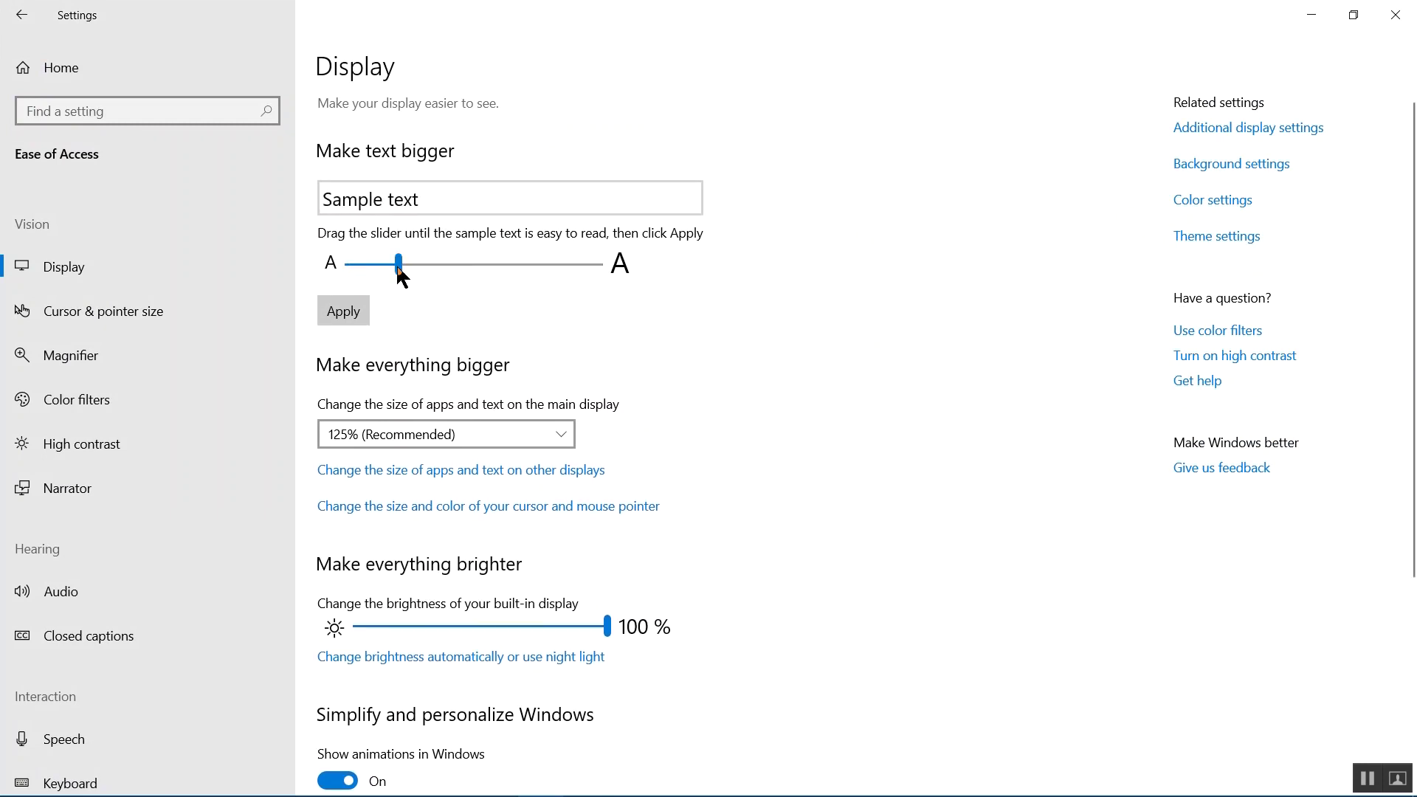
pyautogui.click(348, 316)
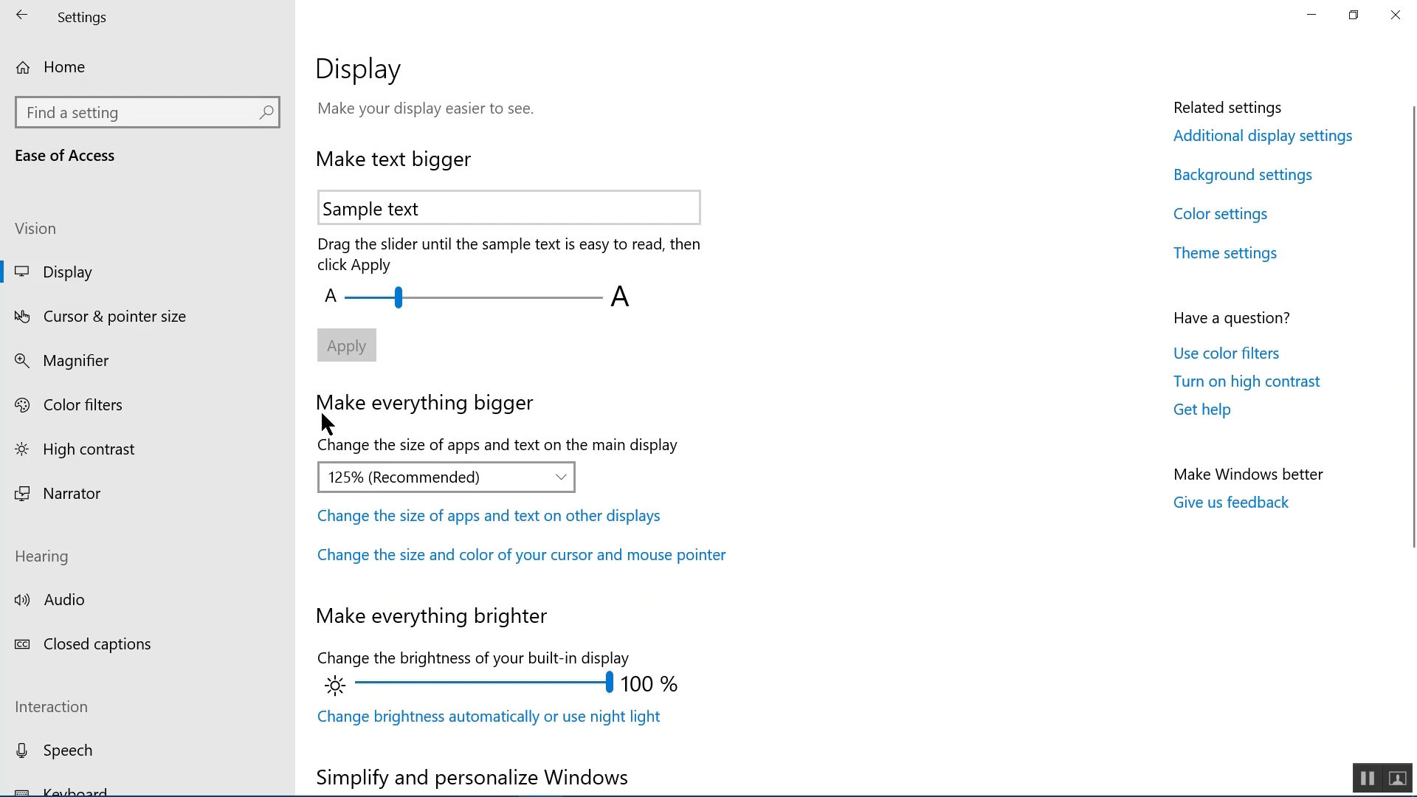
pyautogui.click(562, 479)
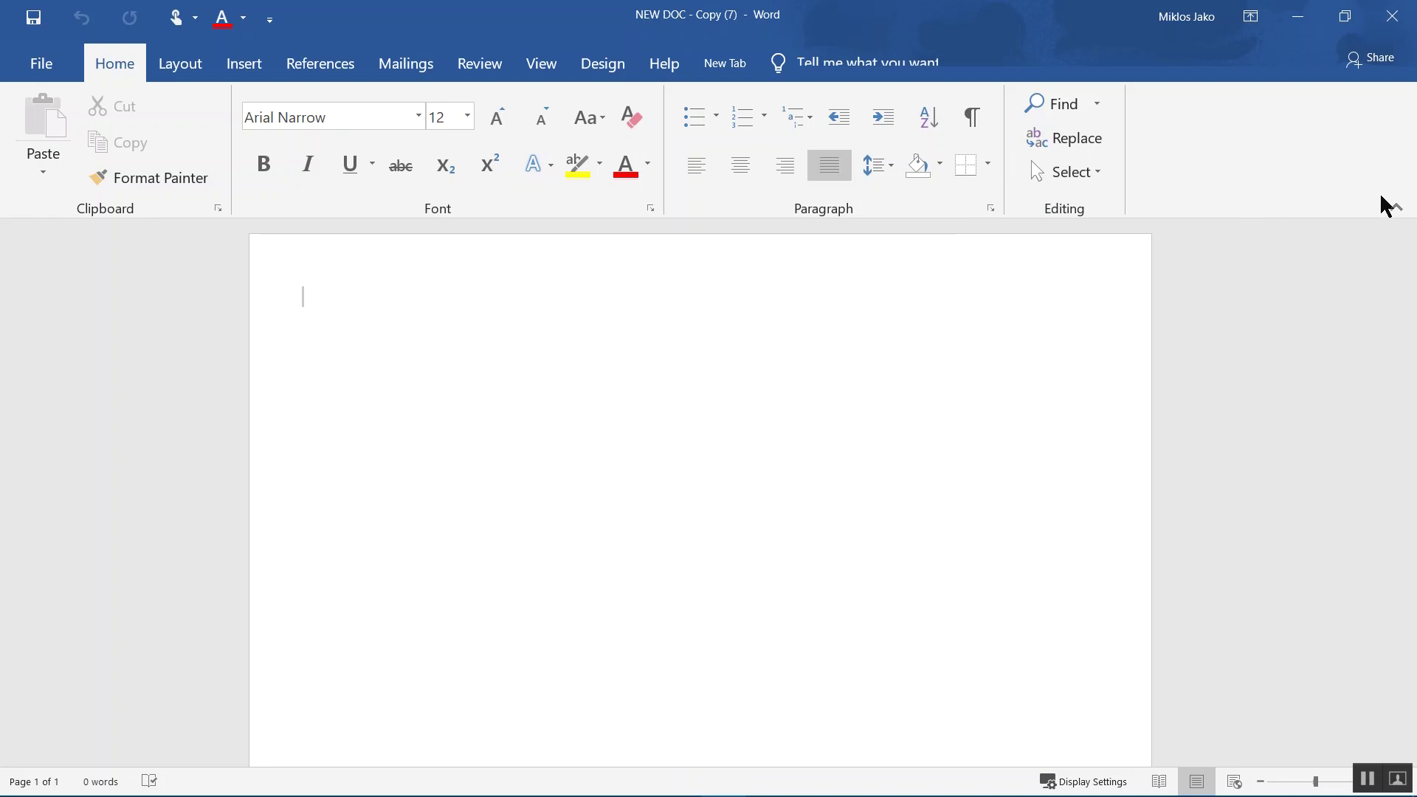
# Collapse Word's ribbon, show the Home commands temporarily, then pin the ribbon open.
pyautogui.click(1394, 208)
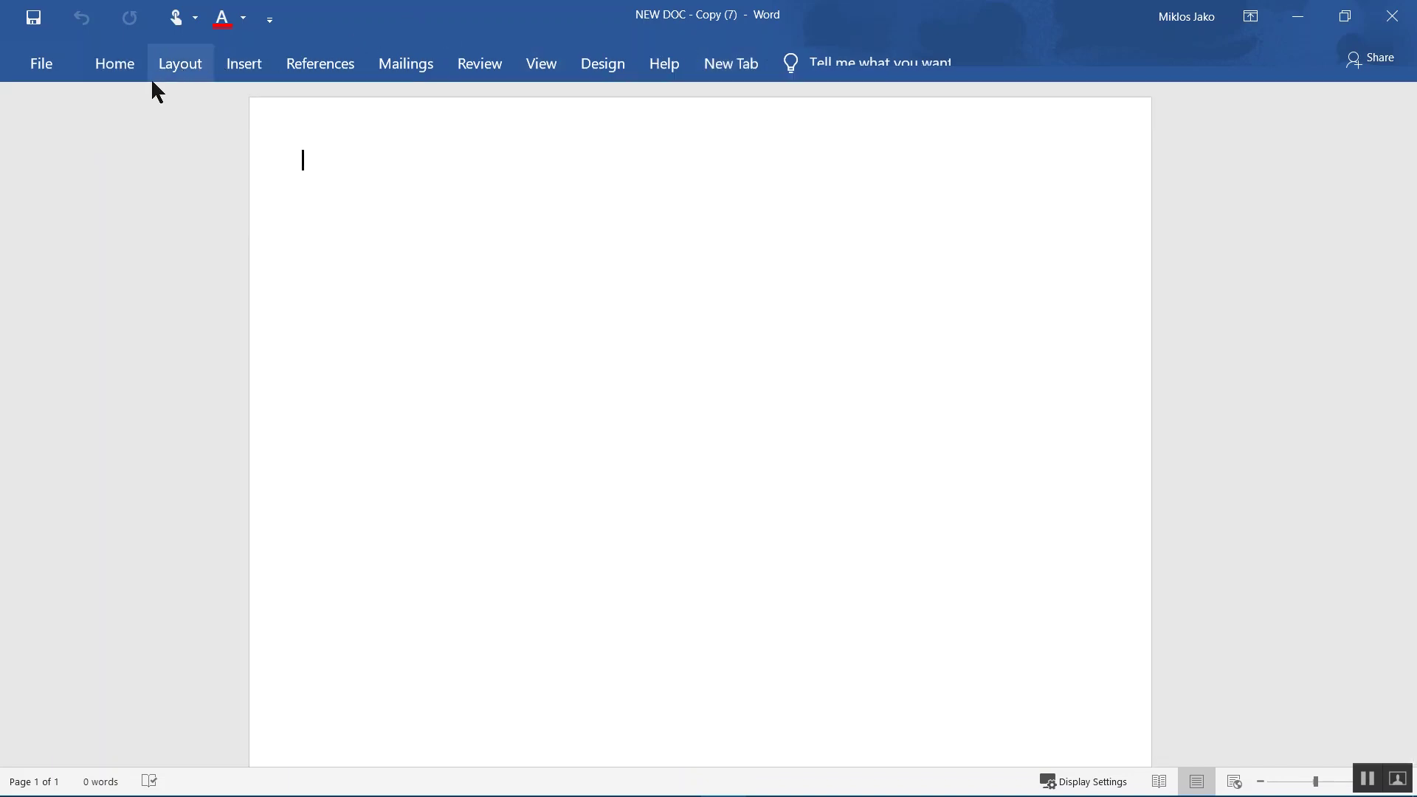
pyautogui.click(110, 66)
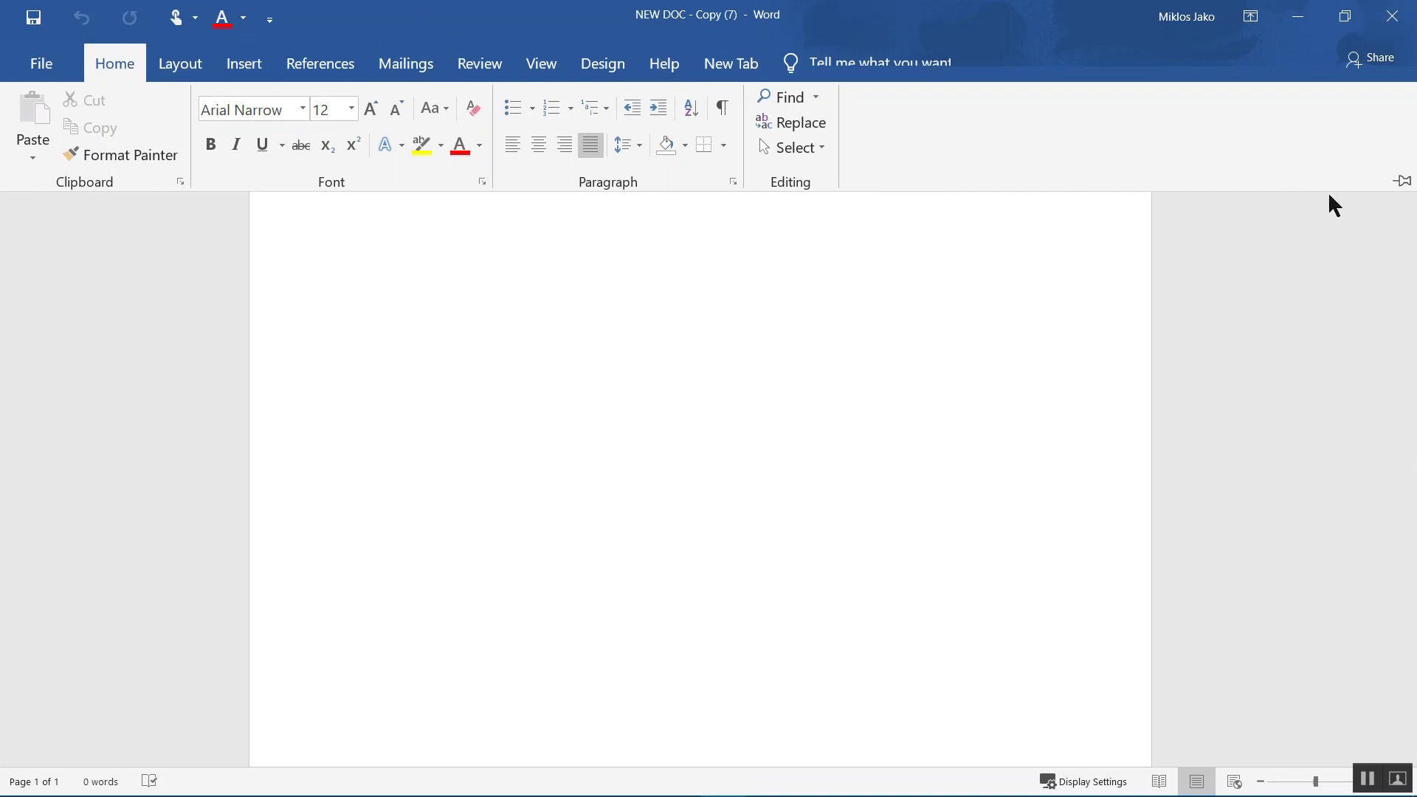
pyautogui.click(1403, 185)
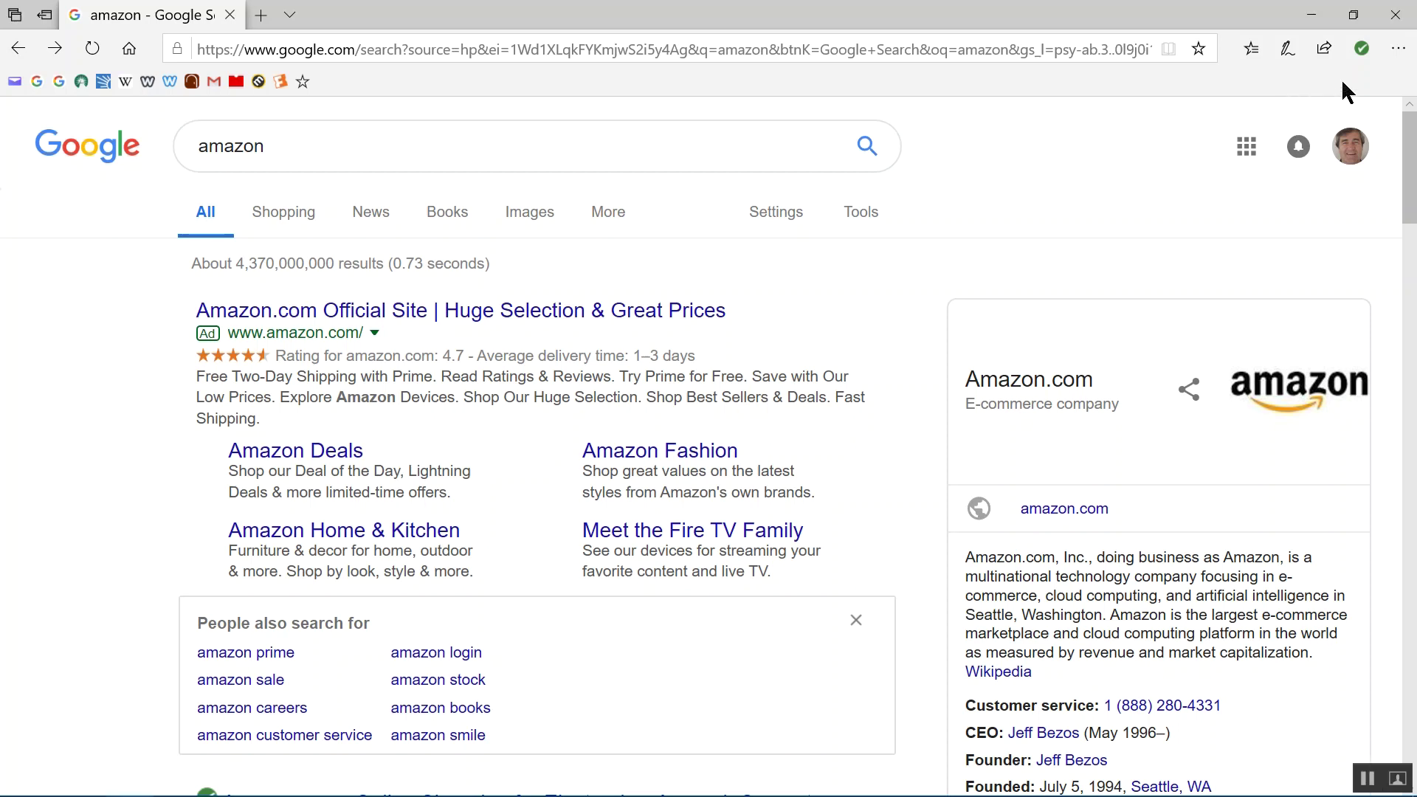
# Try Edge page zoom at 150% and 100%, then set it back to 125%.
pyautogui.click(1399, 50)
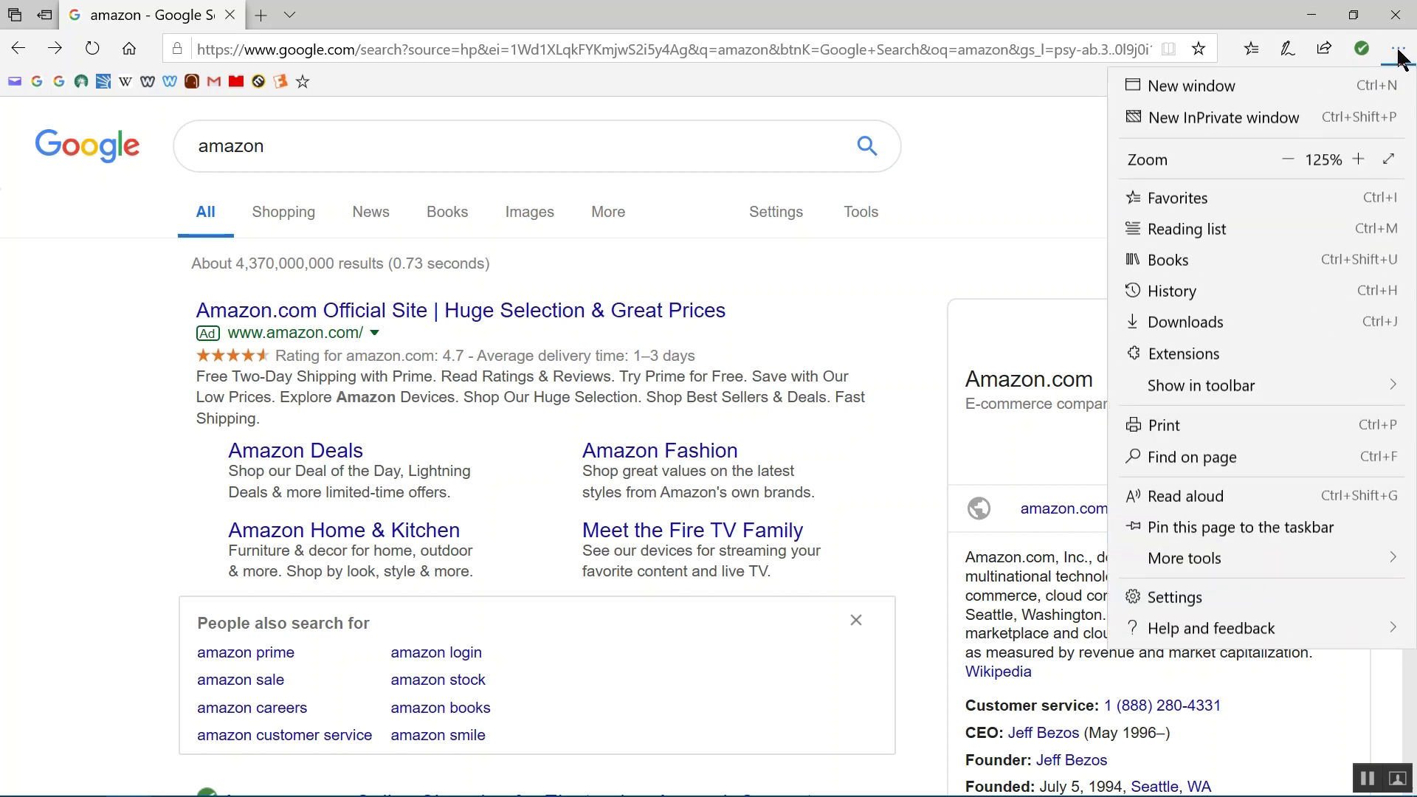
pyautogui.click(1359, 161)
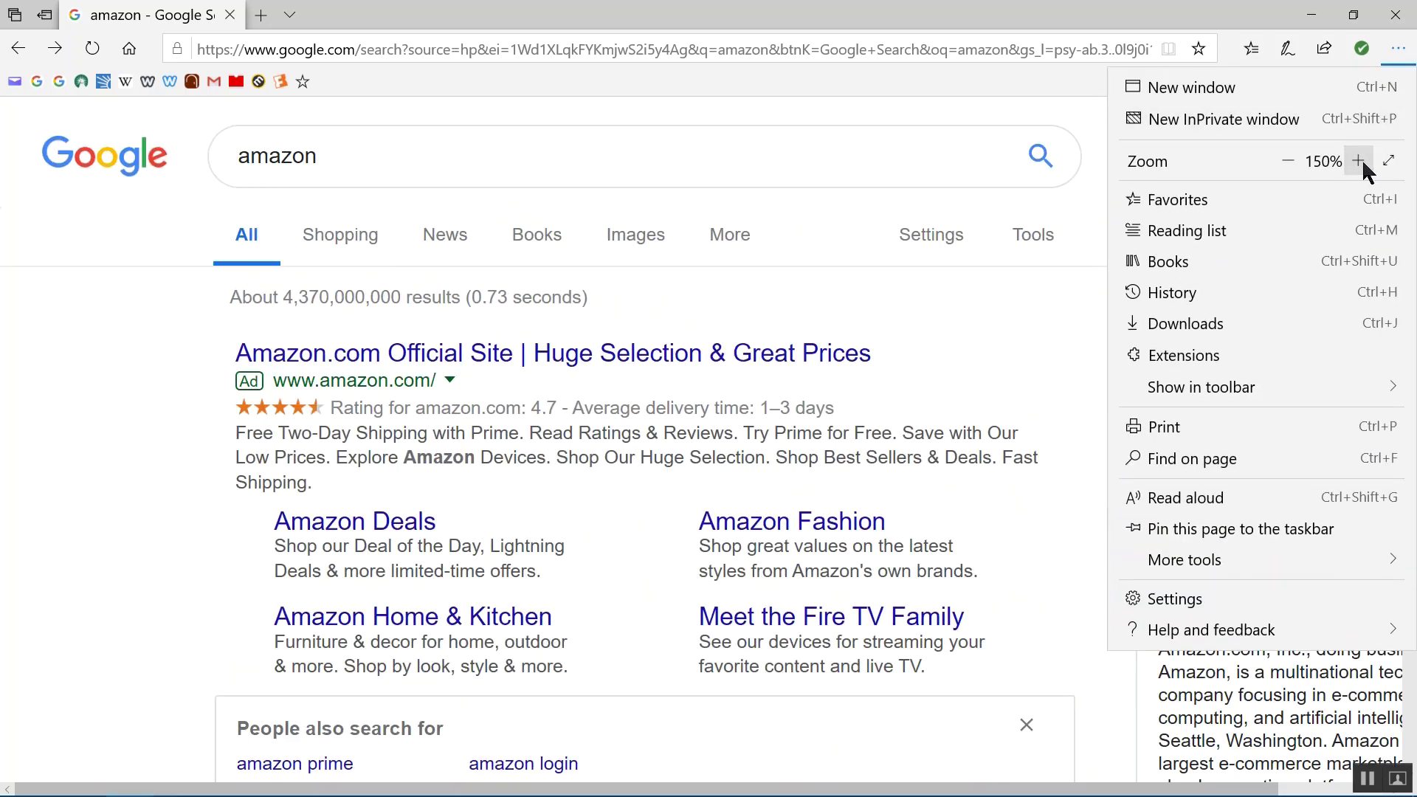
pyautogui.click(1290, 161)
pyautogui.click(1291, 161)
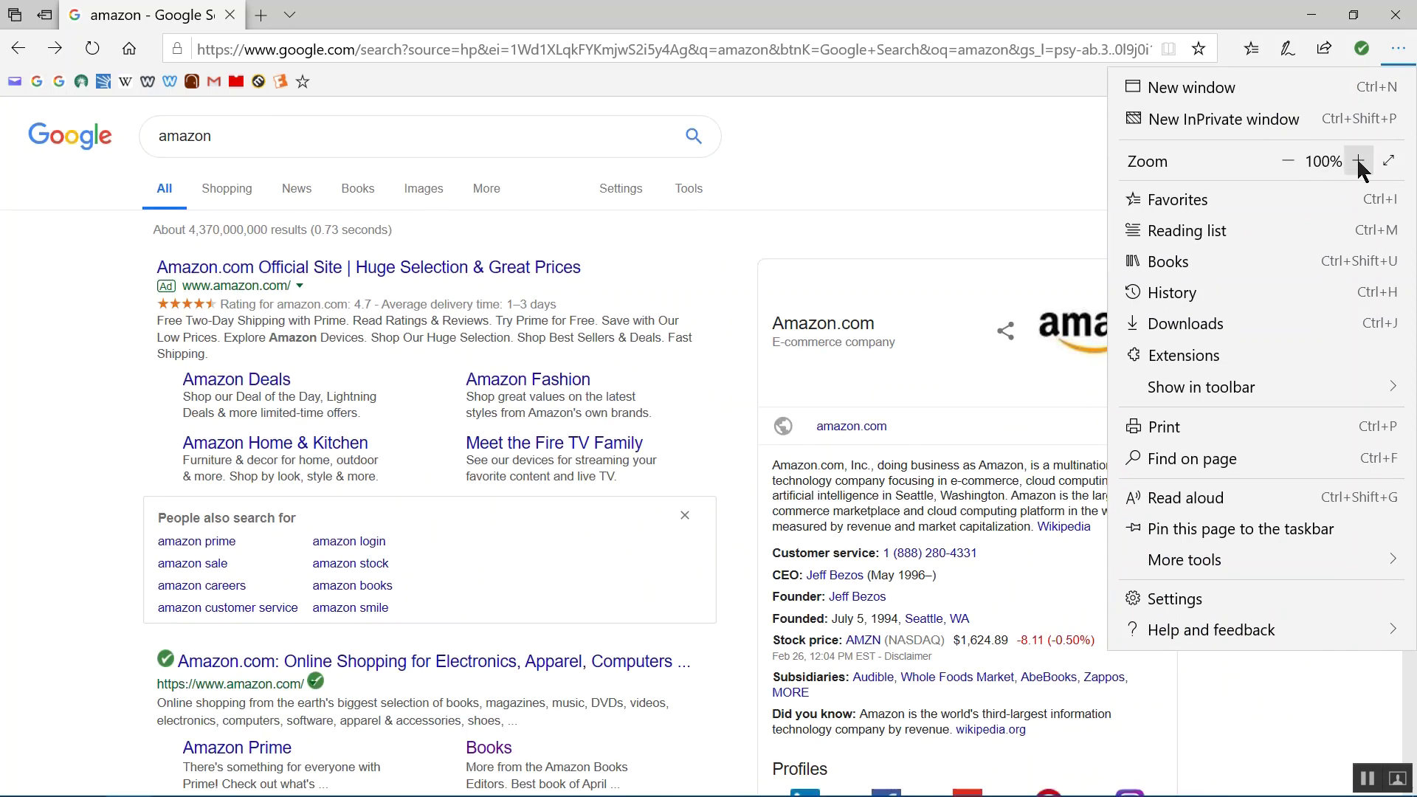
pyautogui.click(1360, 163)
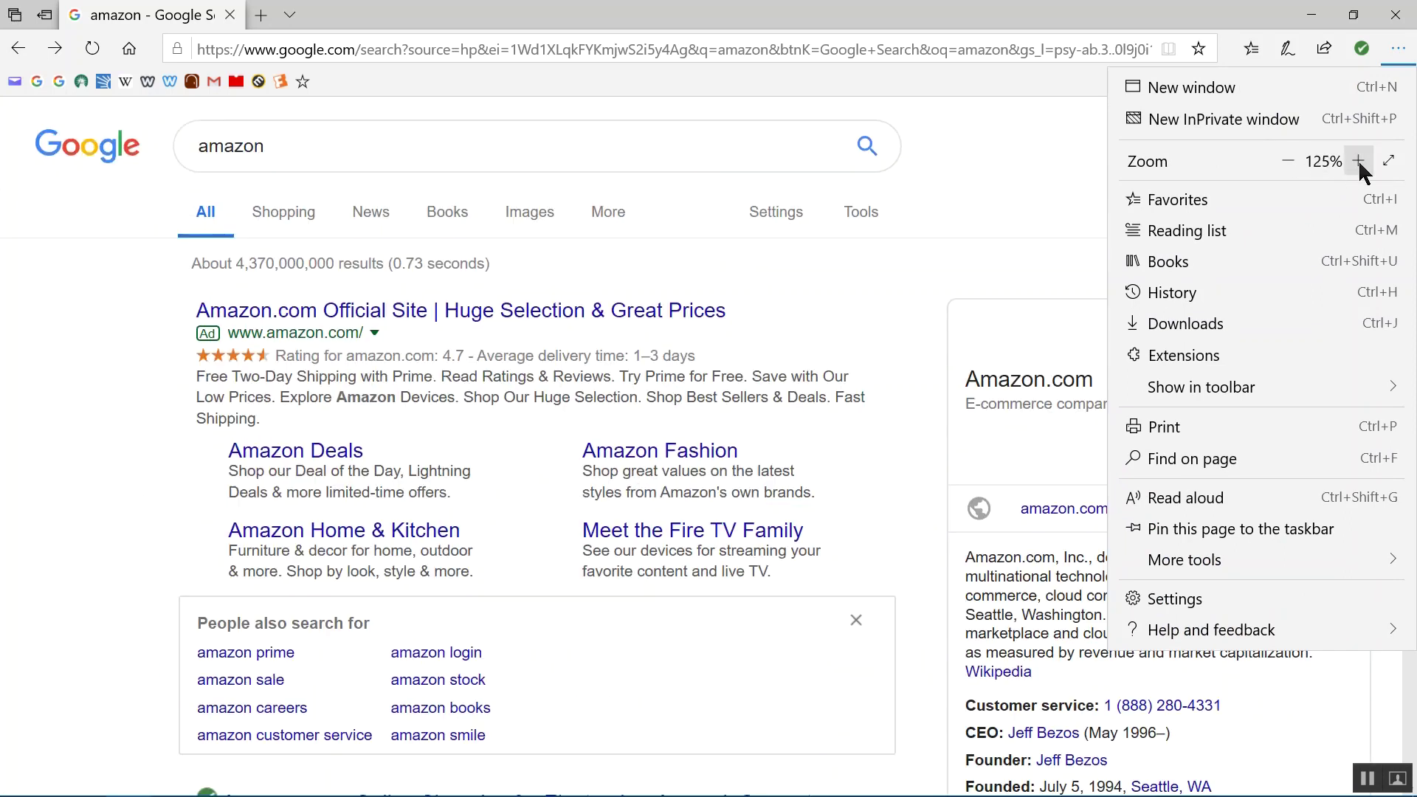
pyautogui.click(1010, 193)
# Open the Amazon.com site and keep its zoom at 125% after trying 150%.
pyautogui.click(517, 319)
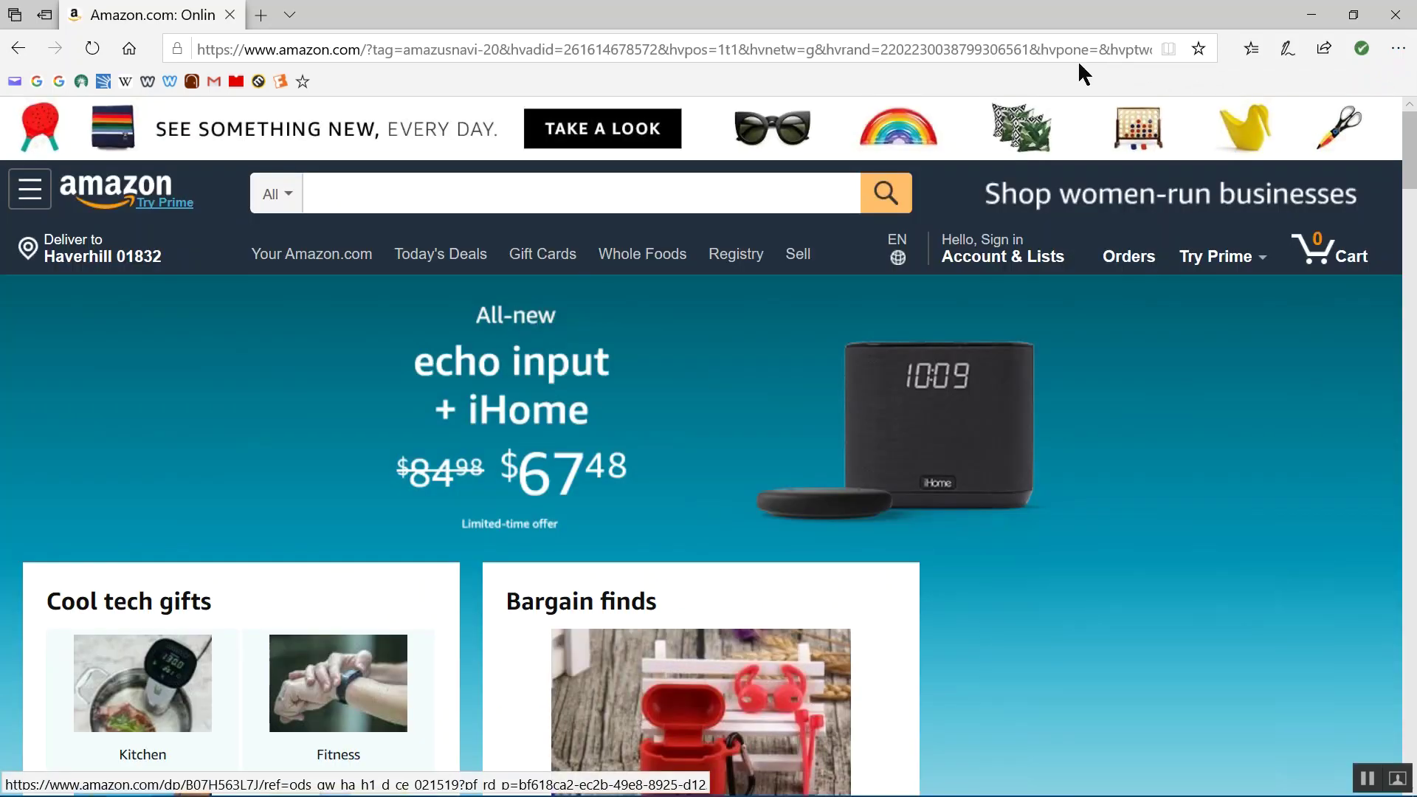
pyautogui.click(1397, 49)
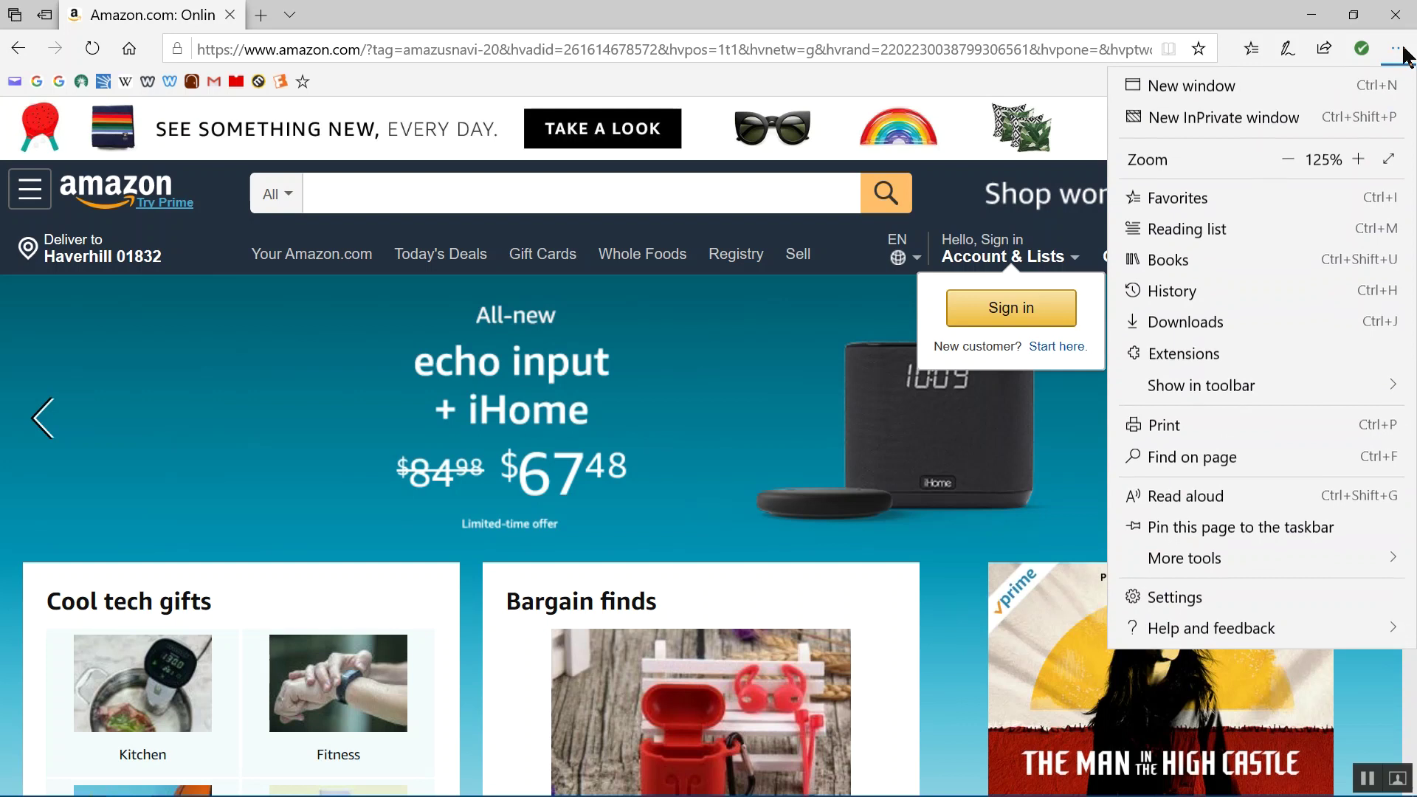
pyautogui.click(1358, 162)
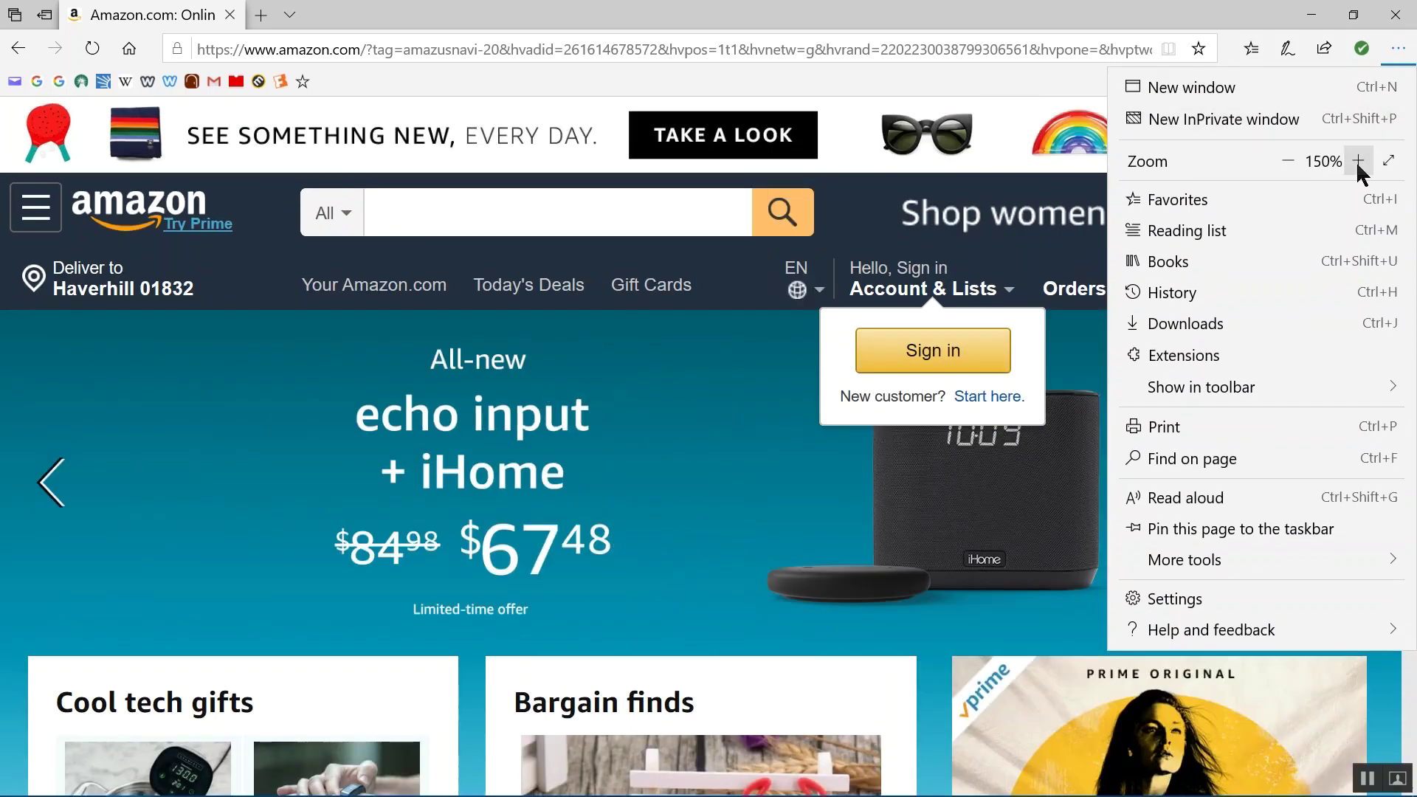
pyautogui.click(1290, 162)
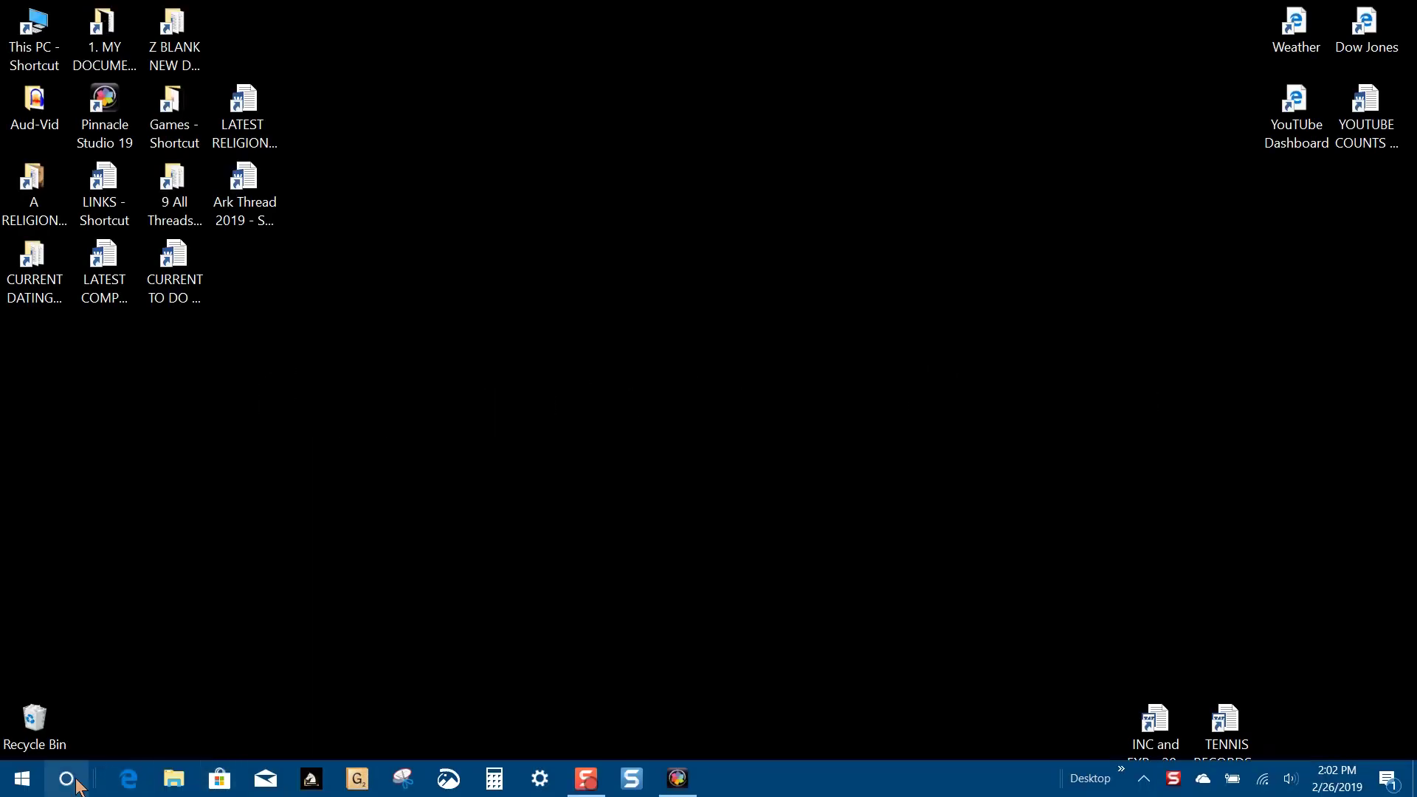
# Open the Synaptics touchpad settings through Mouse settings and additional mouse options.
pyautogui.click(66, 787)
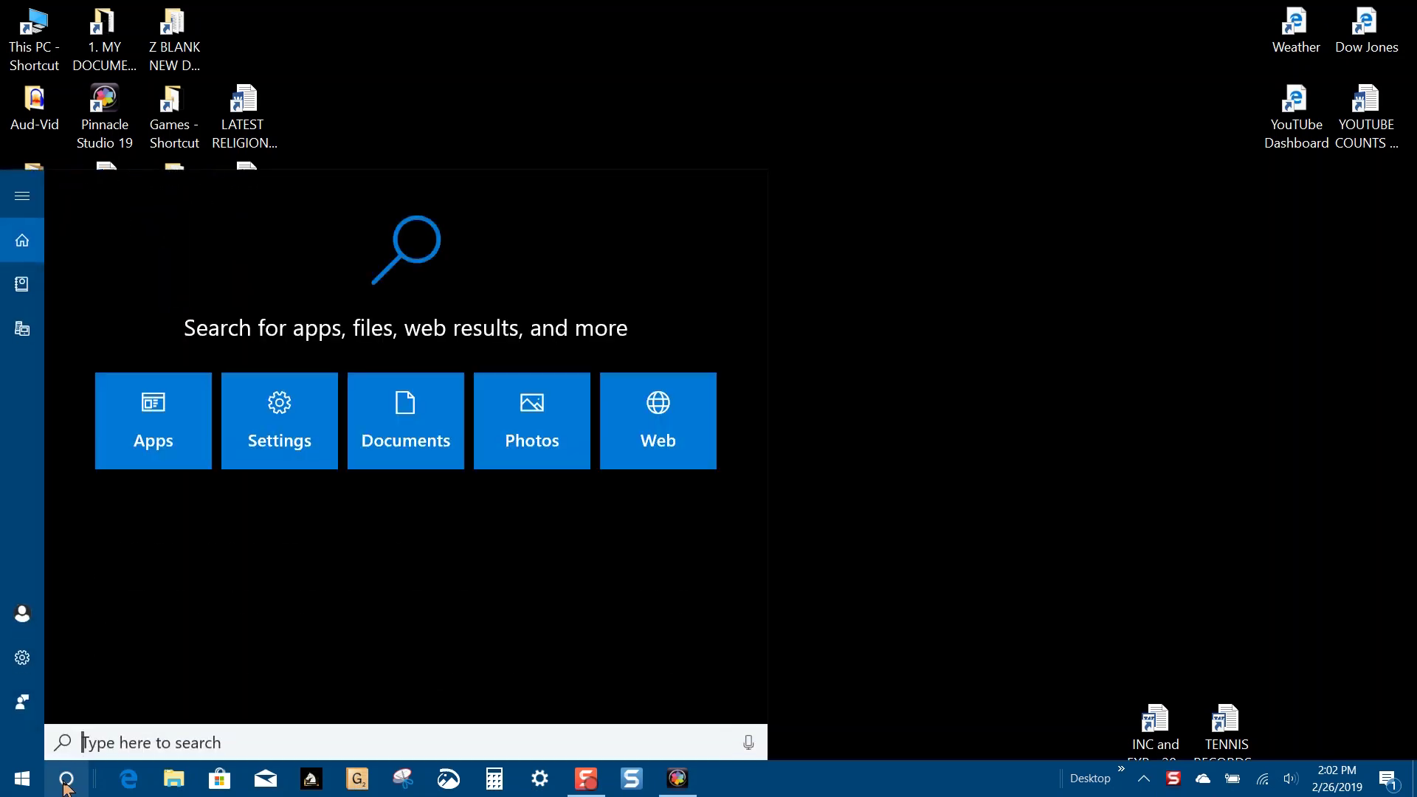
pyautogui.write('mouse')
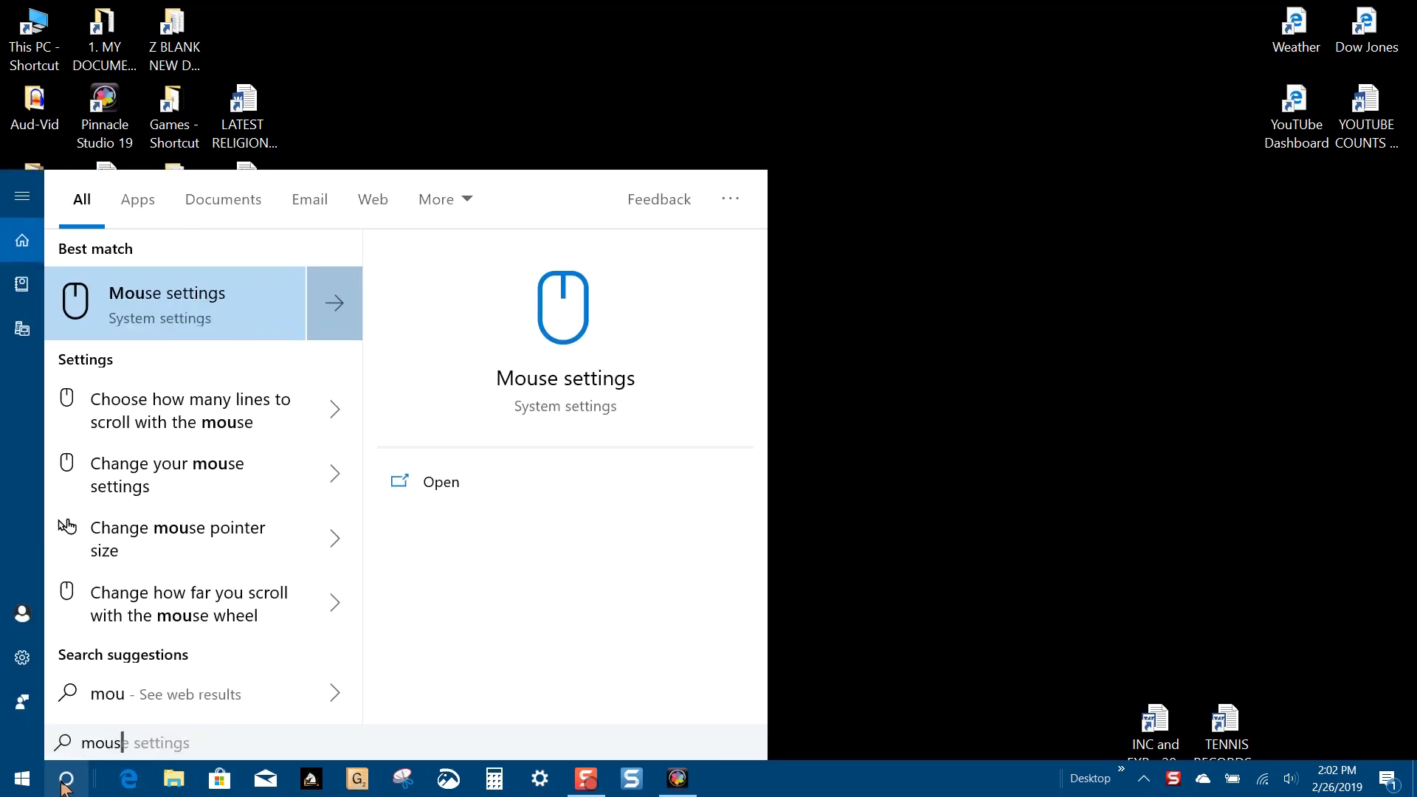
pyautogui.write(' settings')
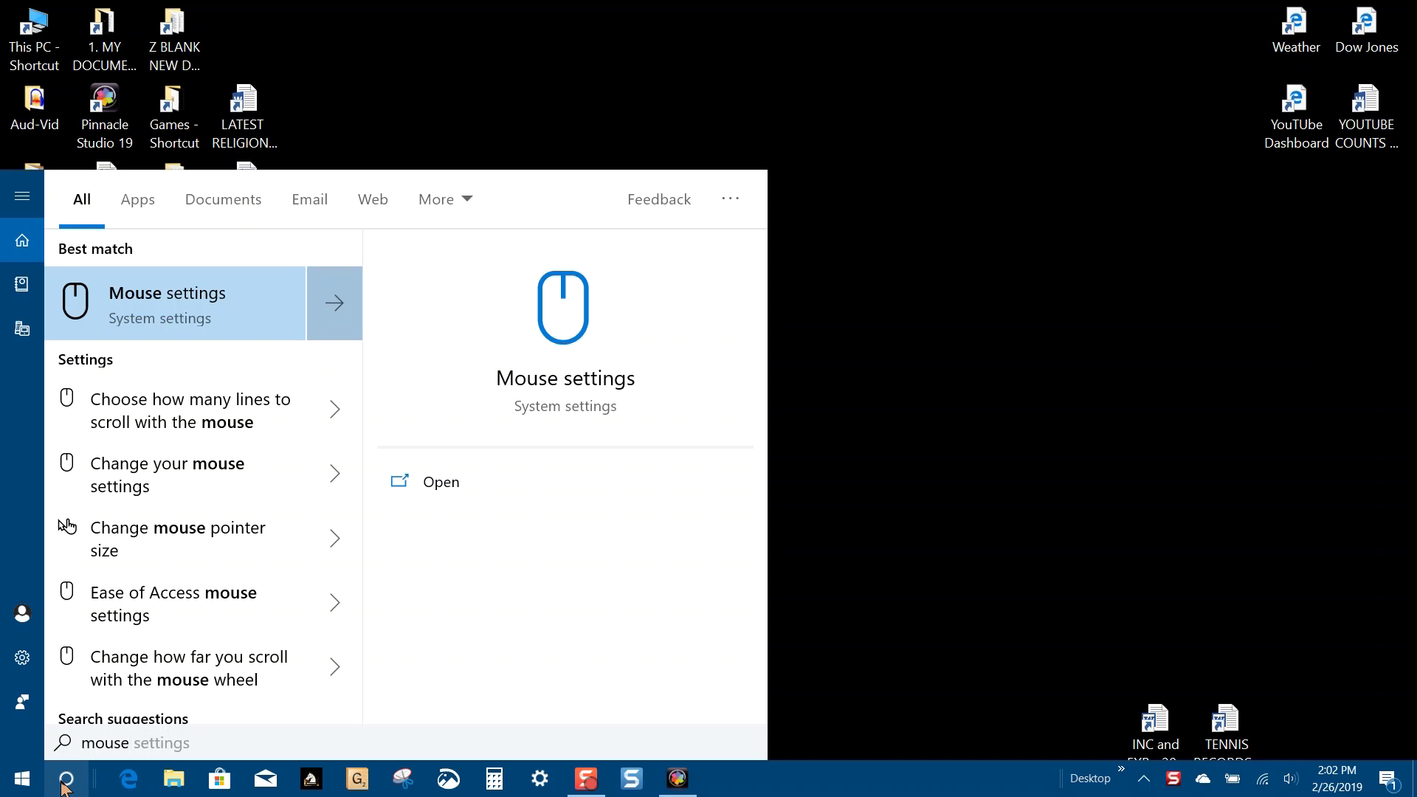
pyautogui.click(207, 321)
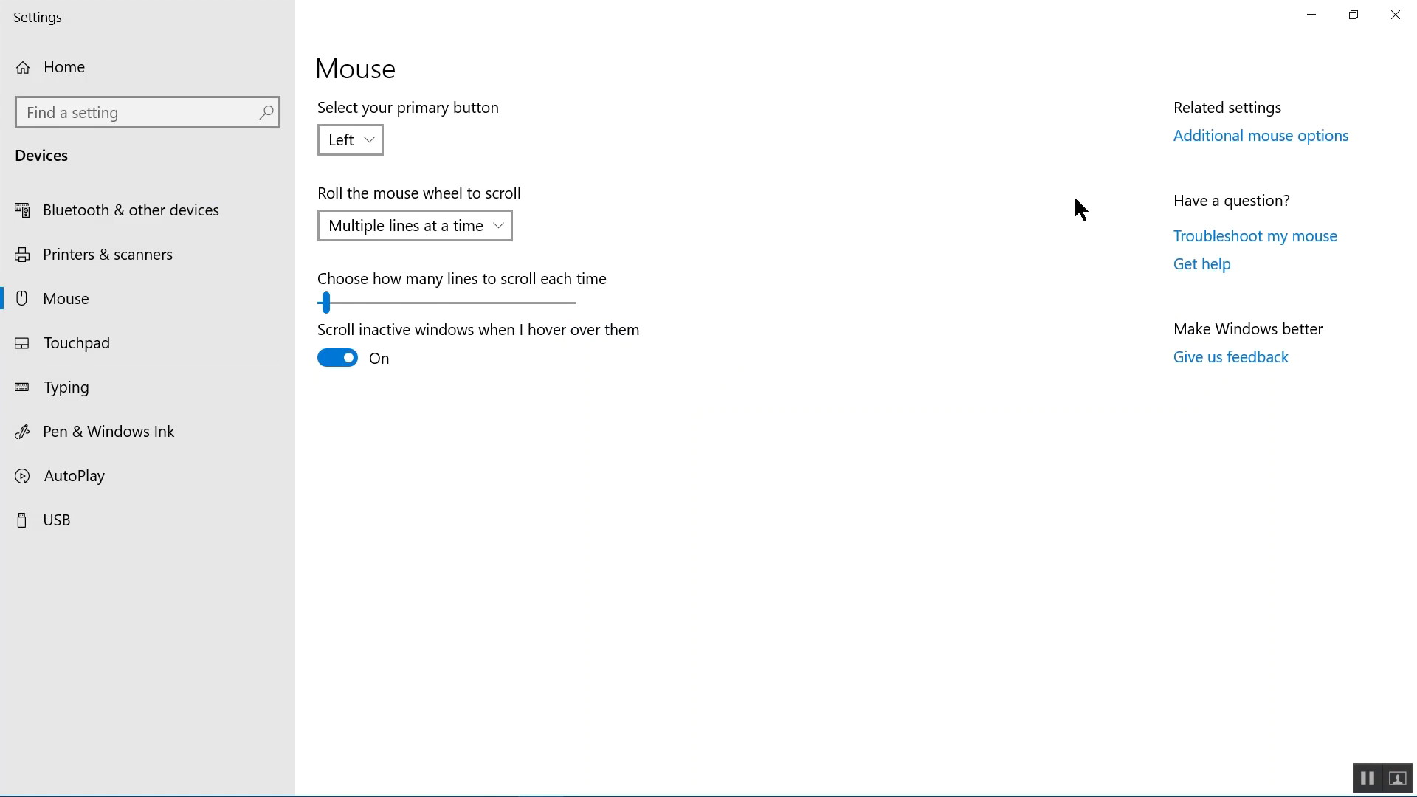
pyautogui.click(1221, 142)
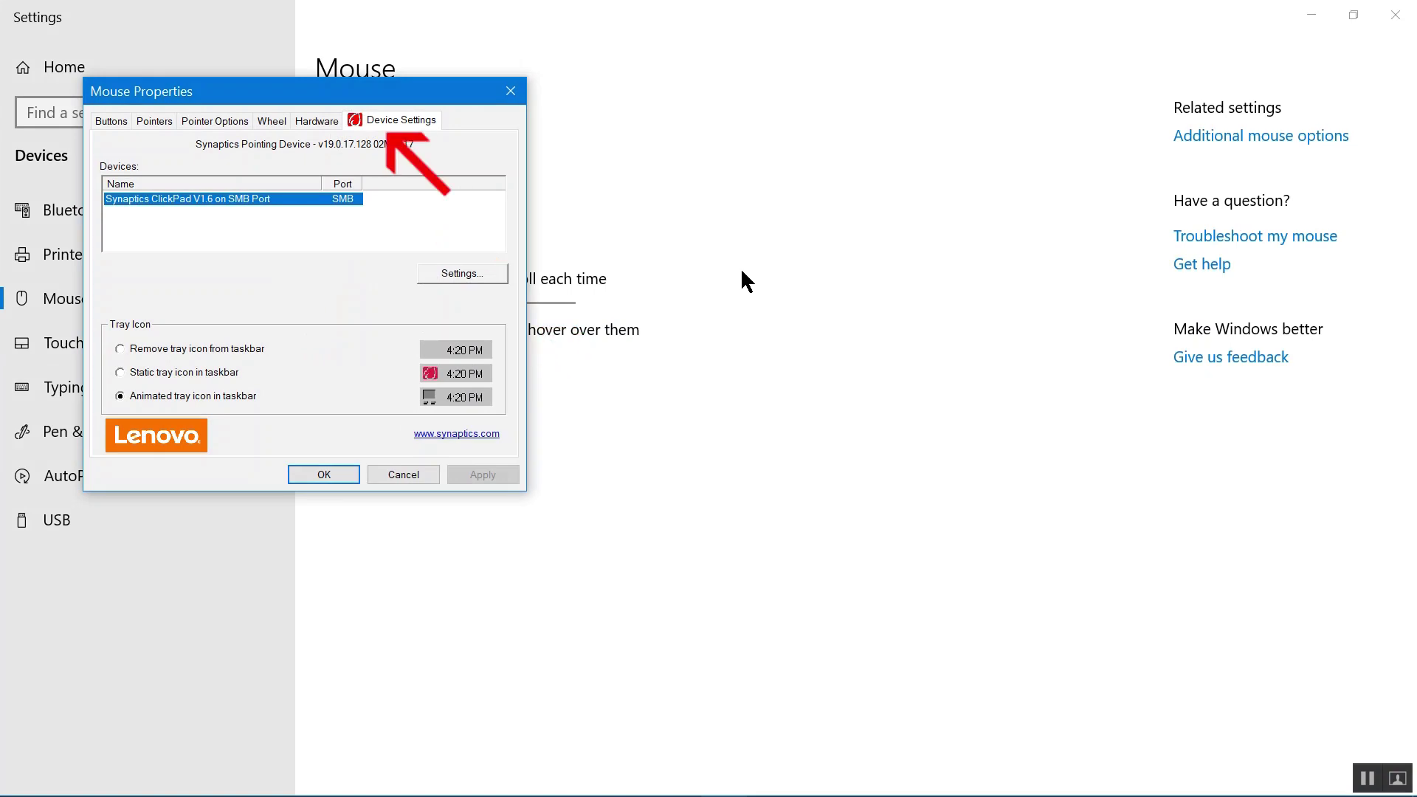
pyautogui.click(741, 267)
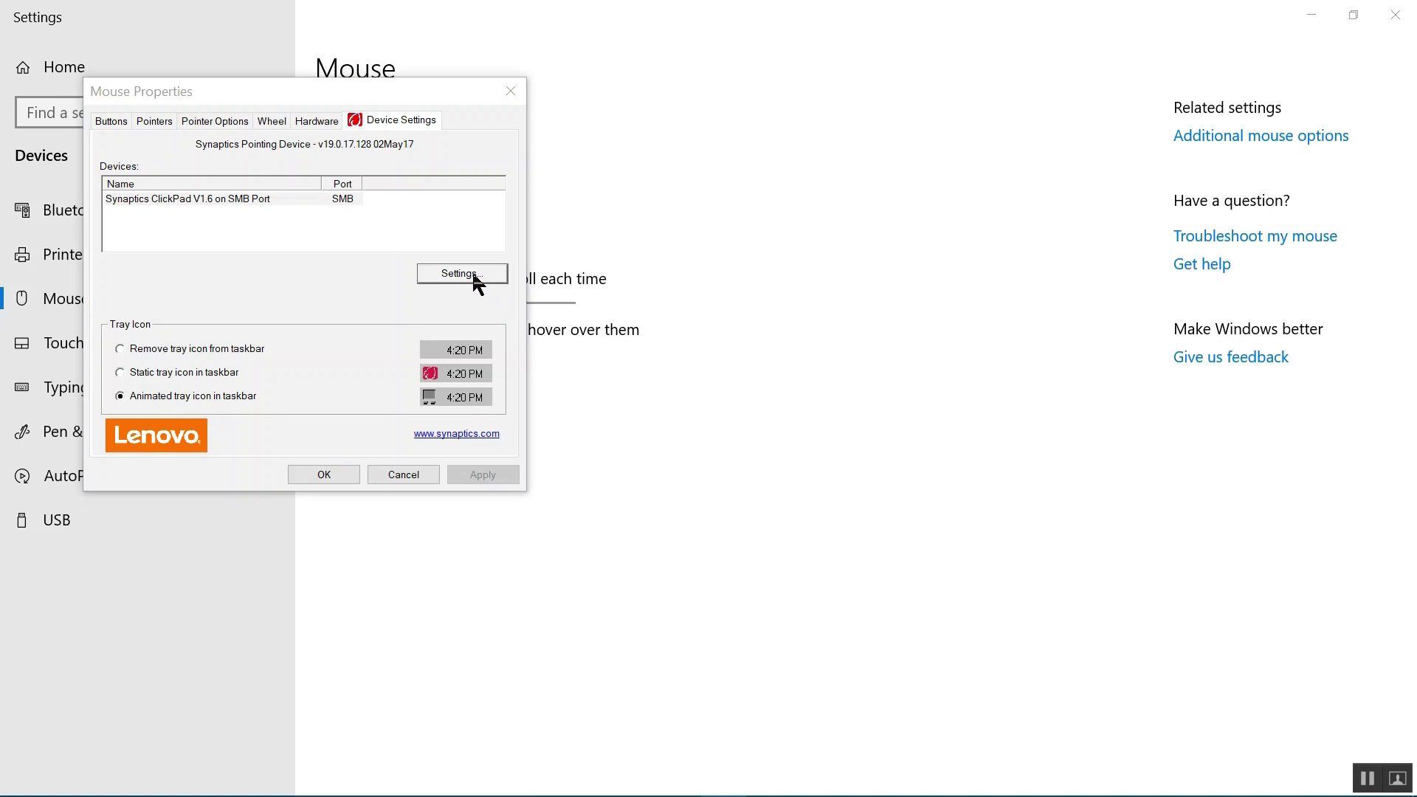
pyautogui.click(474, 275)
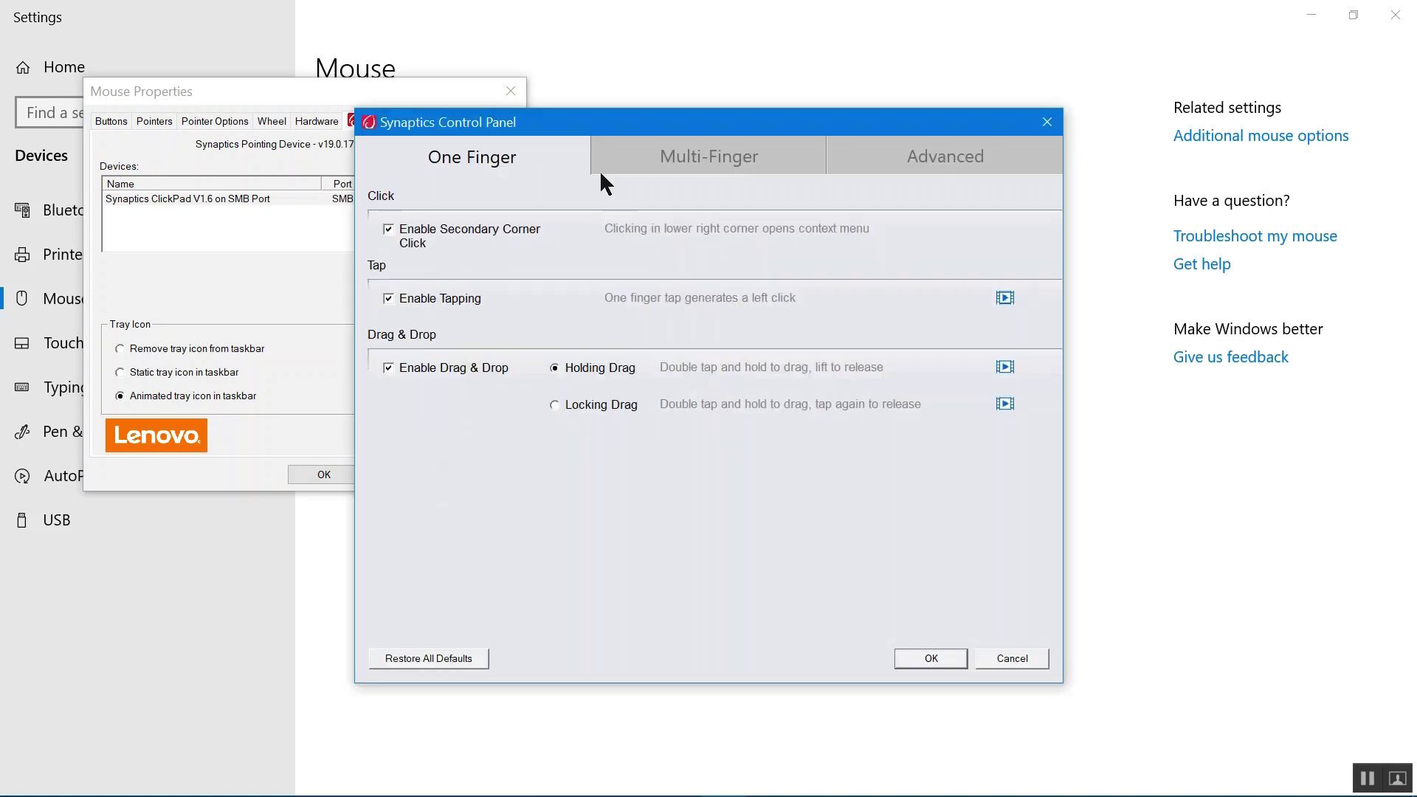
# Turn off touchpad pinch zooming and tap-to-click, then apply the changes.
pyautogui.click(682, 155)
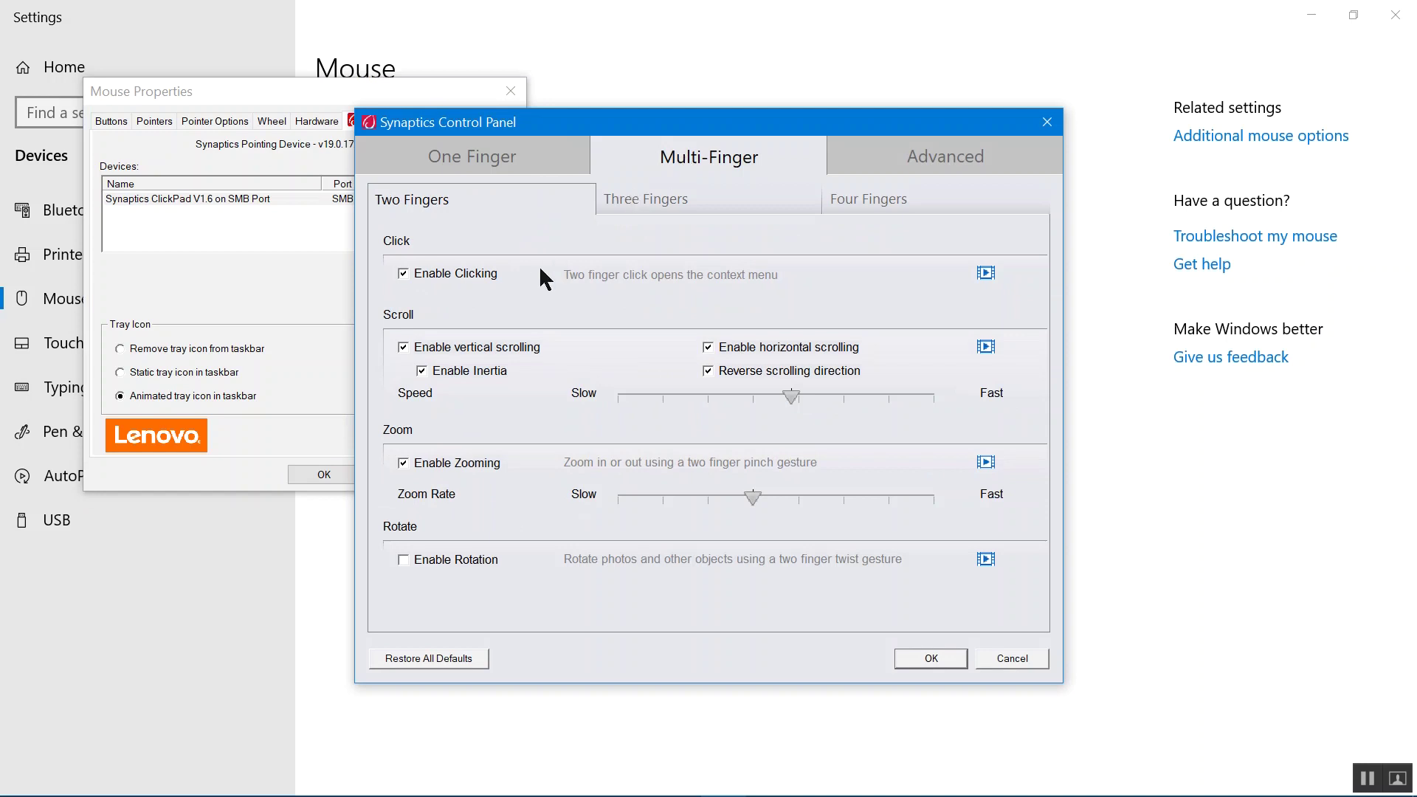
pyautogui.click(404, 464)
pyautogui.click(470, 160)
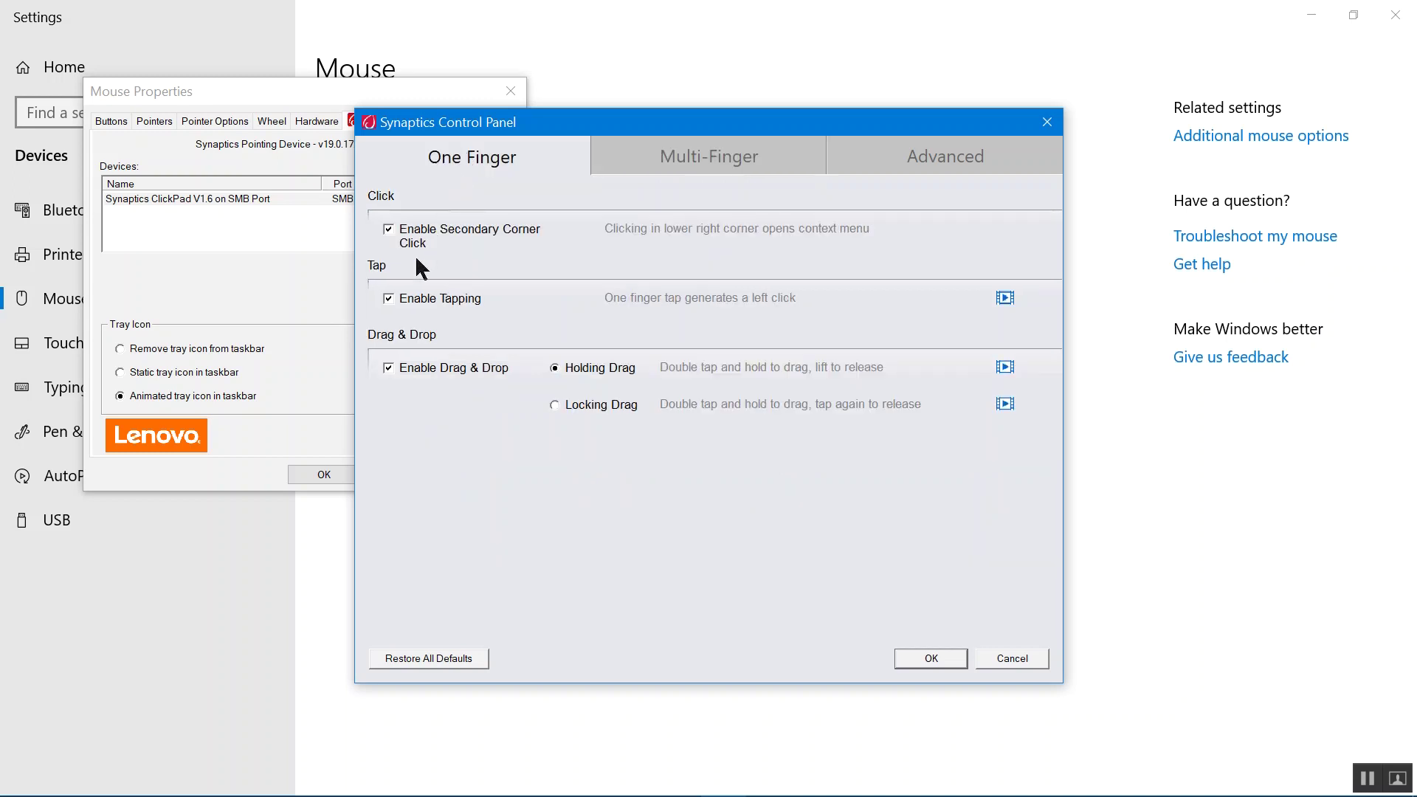
pyautogui.click(389, 298)
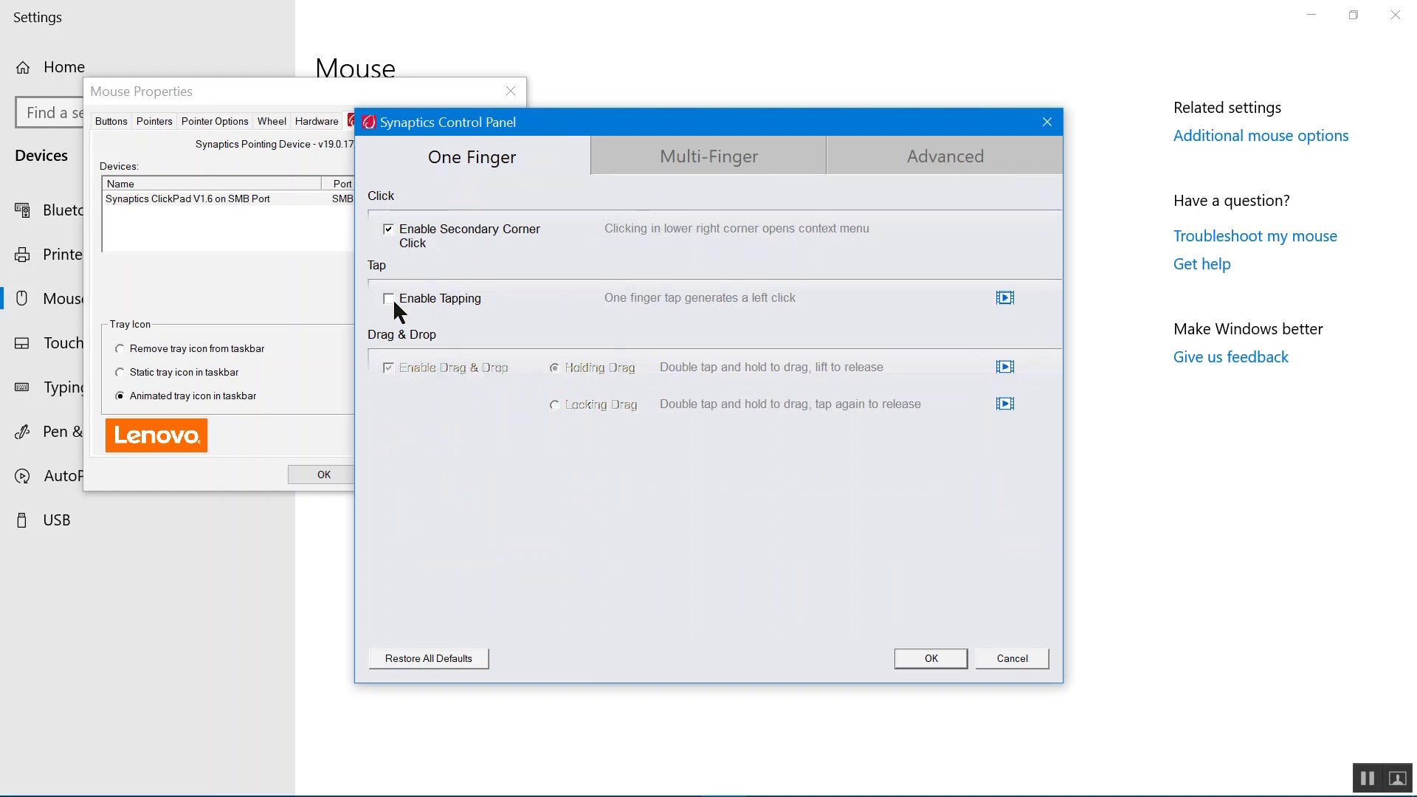
pyautogui.click(932, 658)
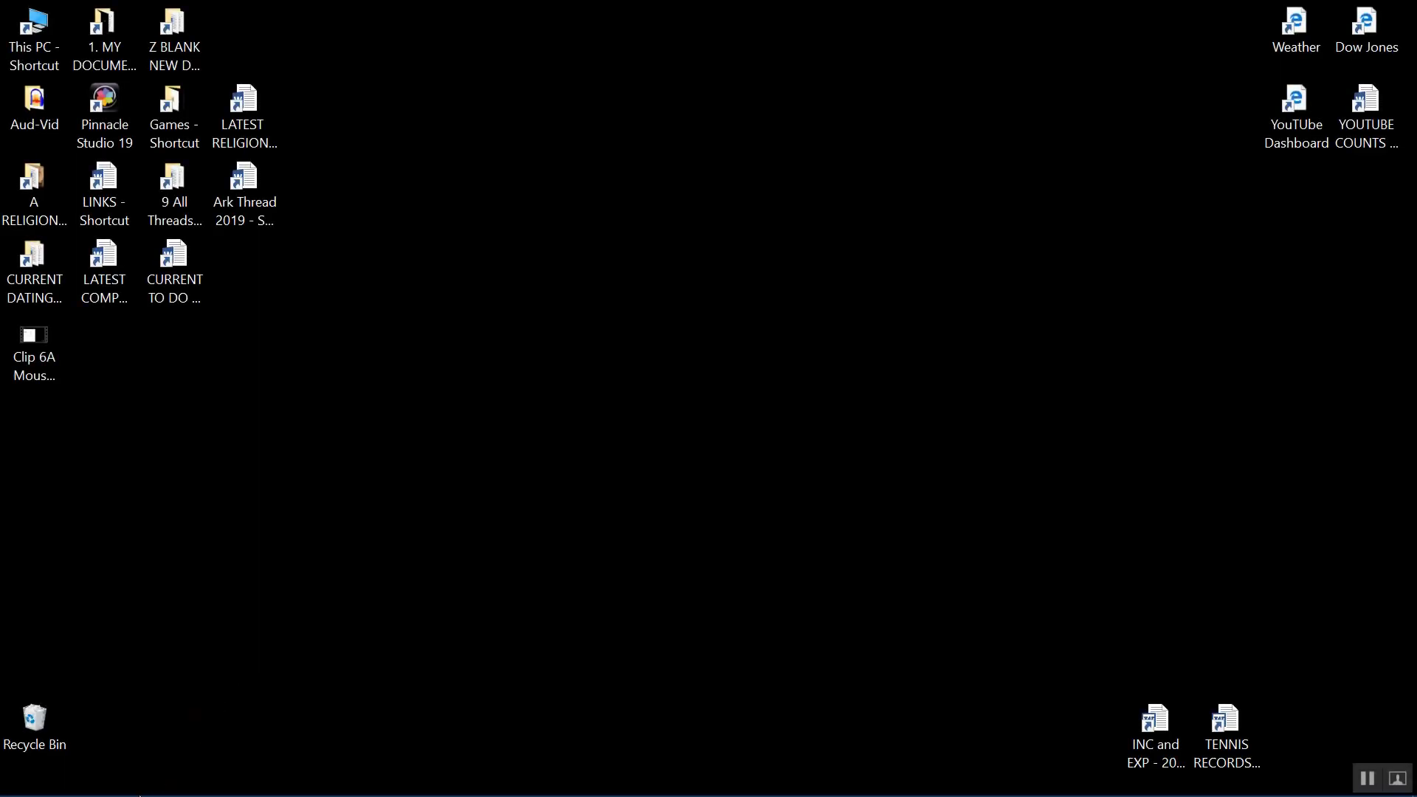
# Open pointer settings and try mouse pointer sizes, ending at the largest.
pyautogui.moveTo(140, 796)
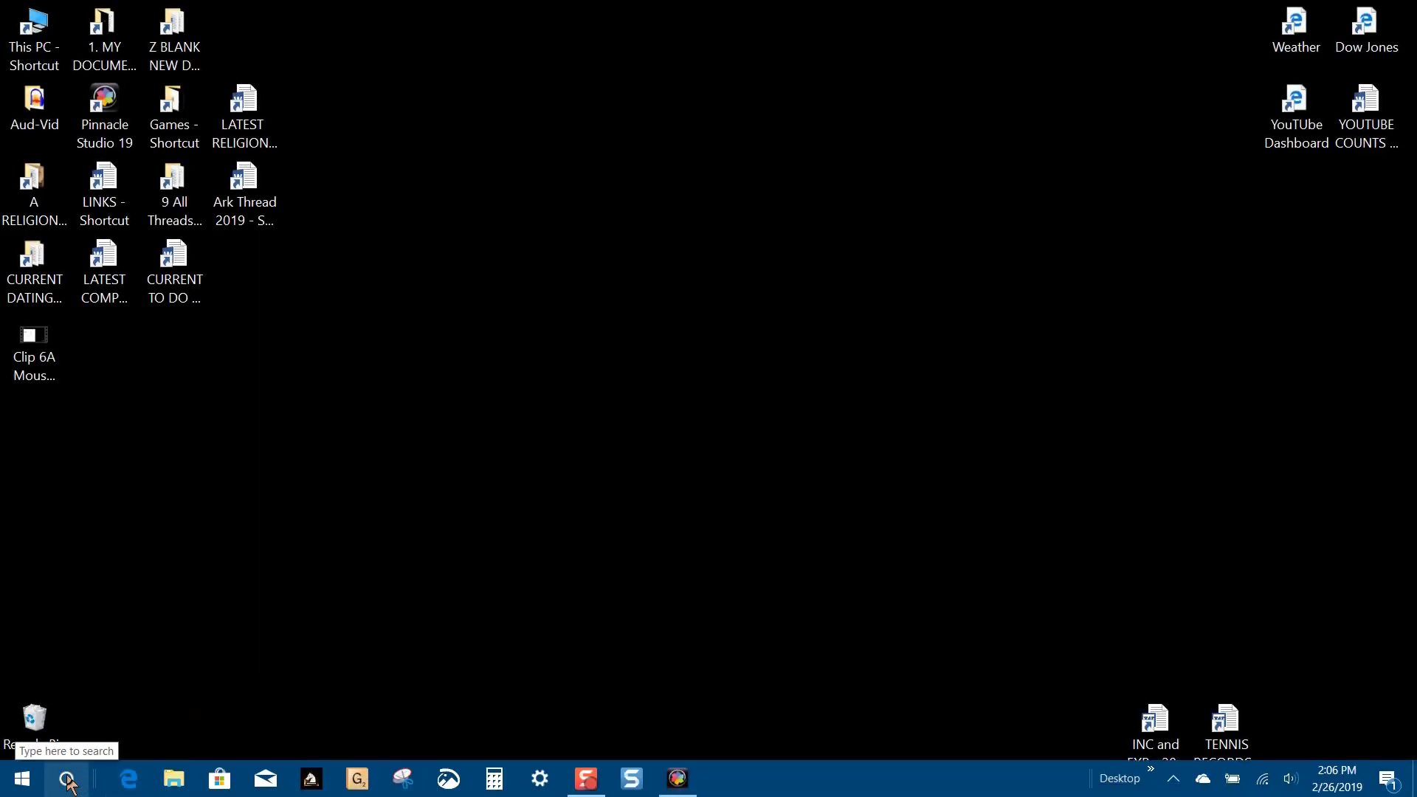
pyautogui.click(66, 779)
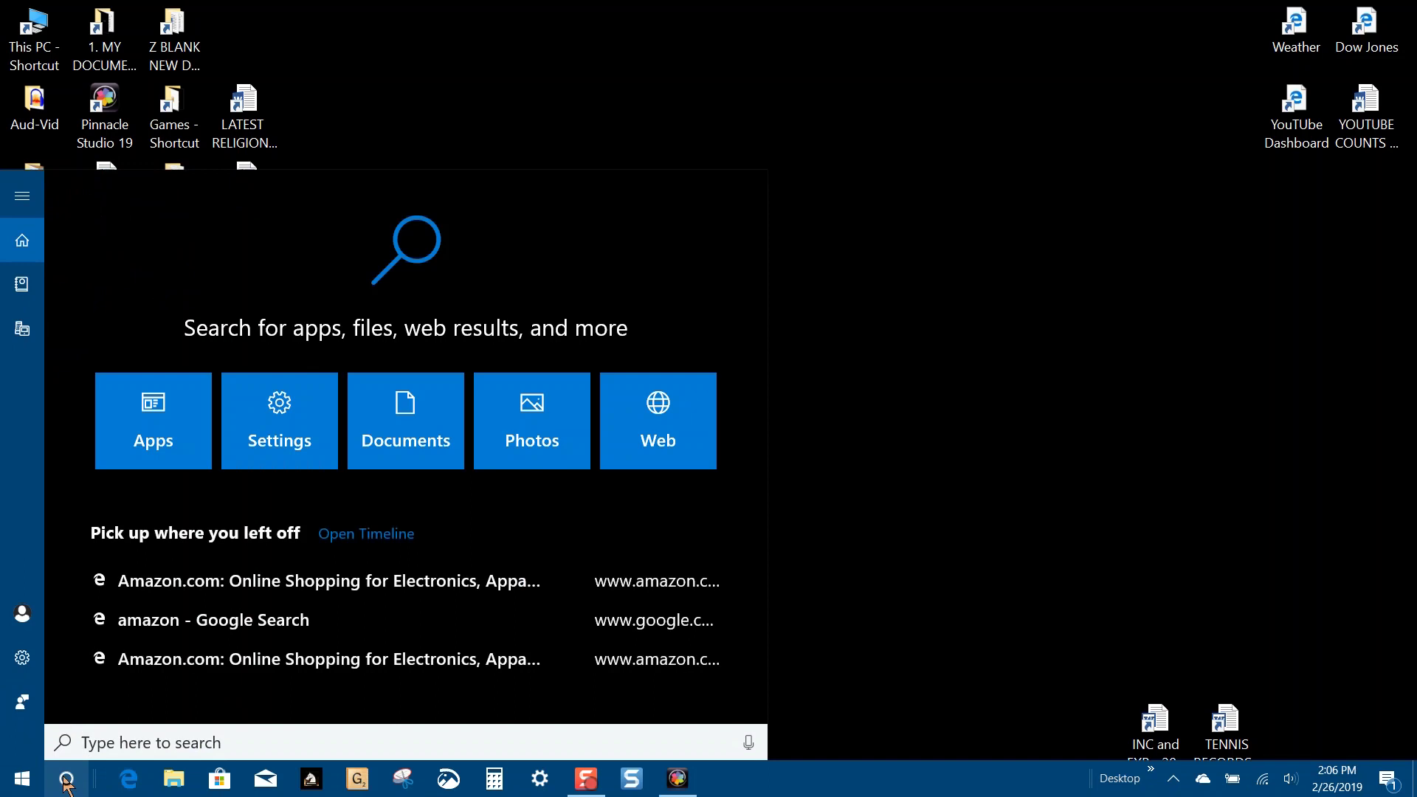
pyautogui.write('pointer')
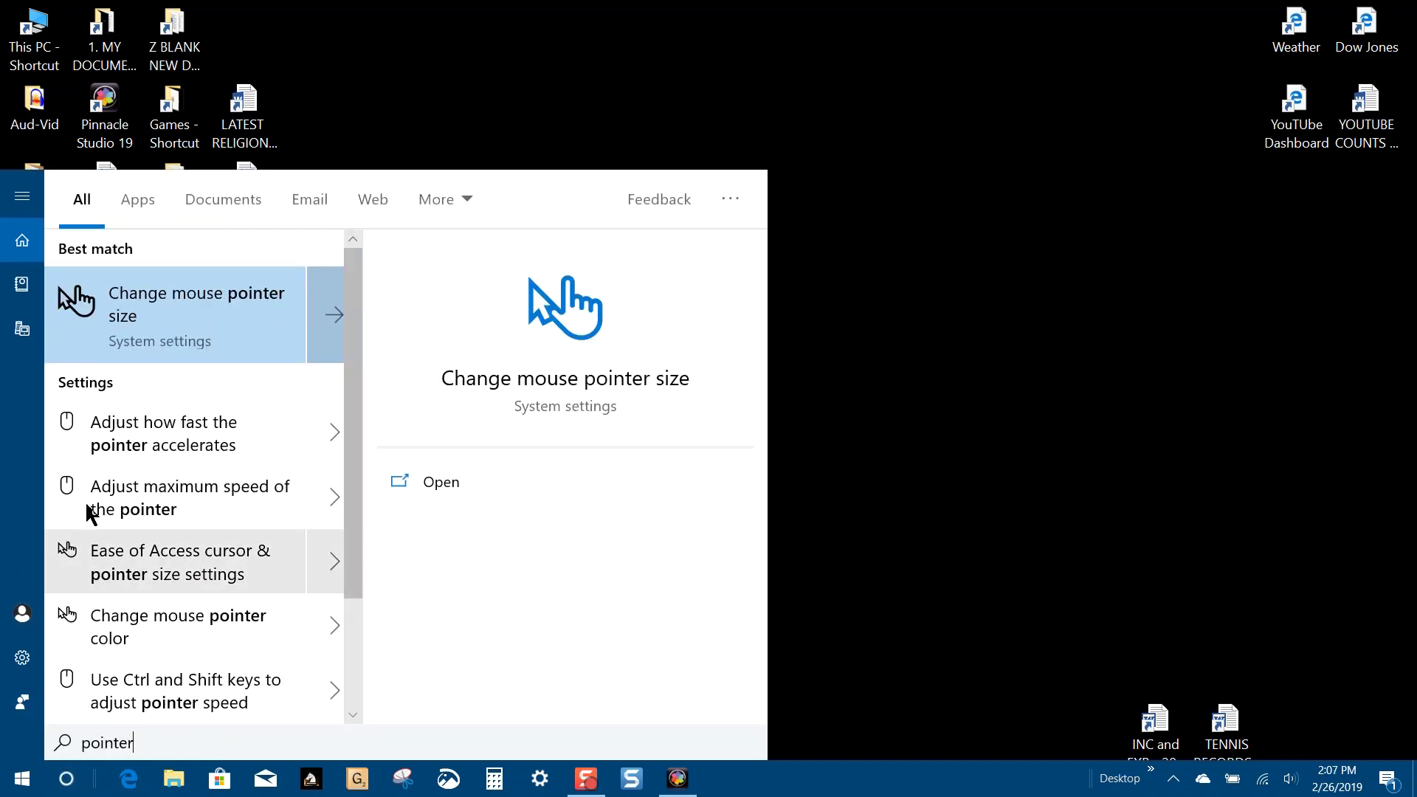
pyautogui.click(196, 308)
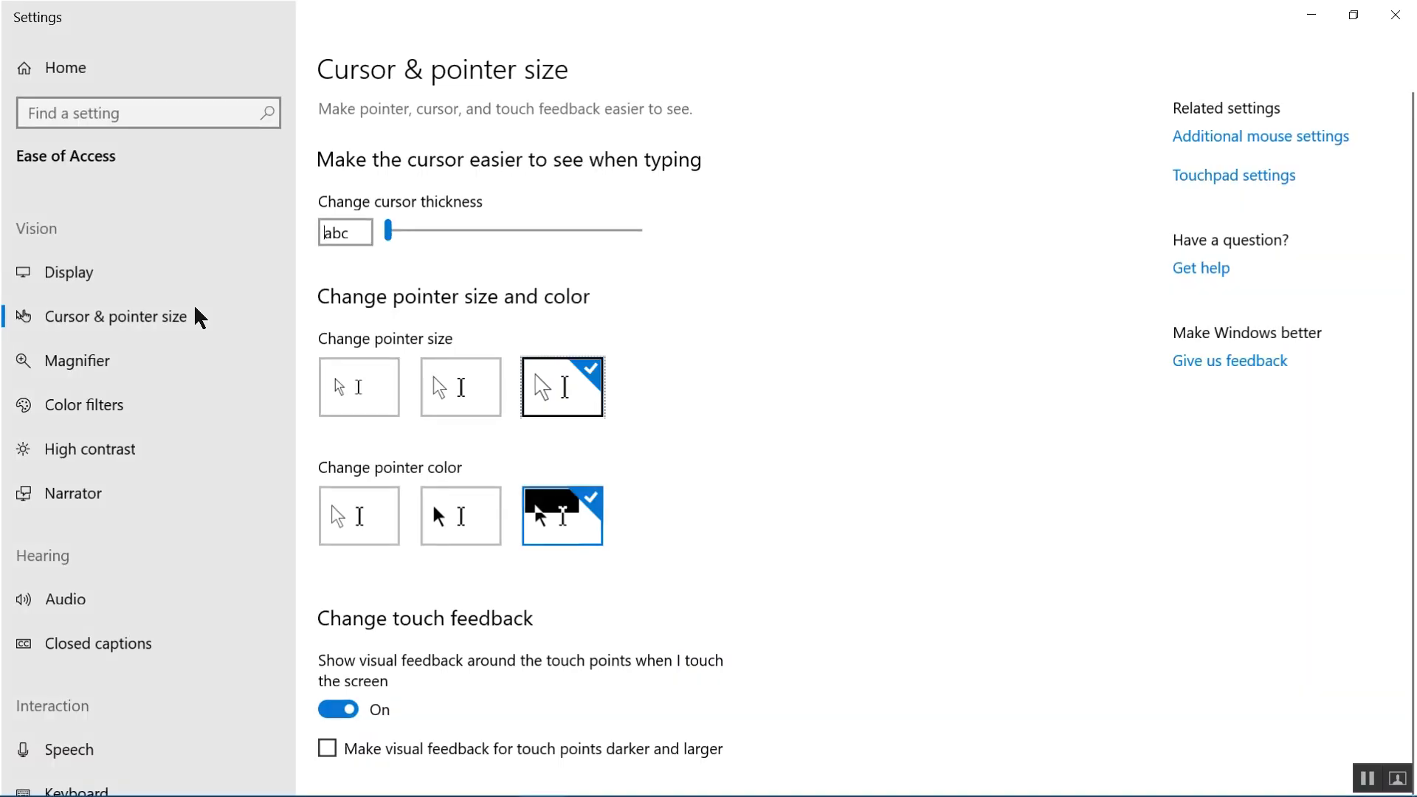
pyautogui.click(364, 404)
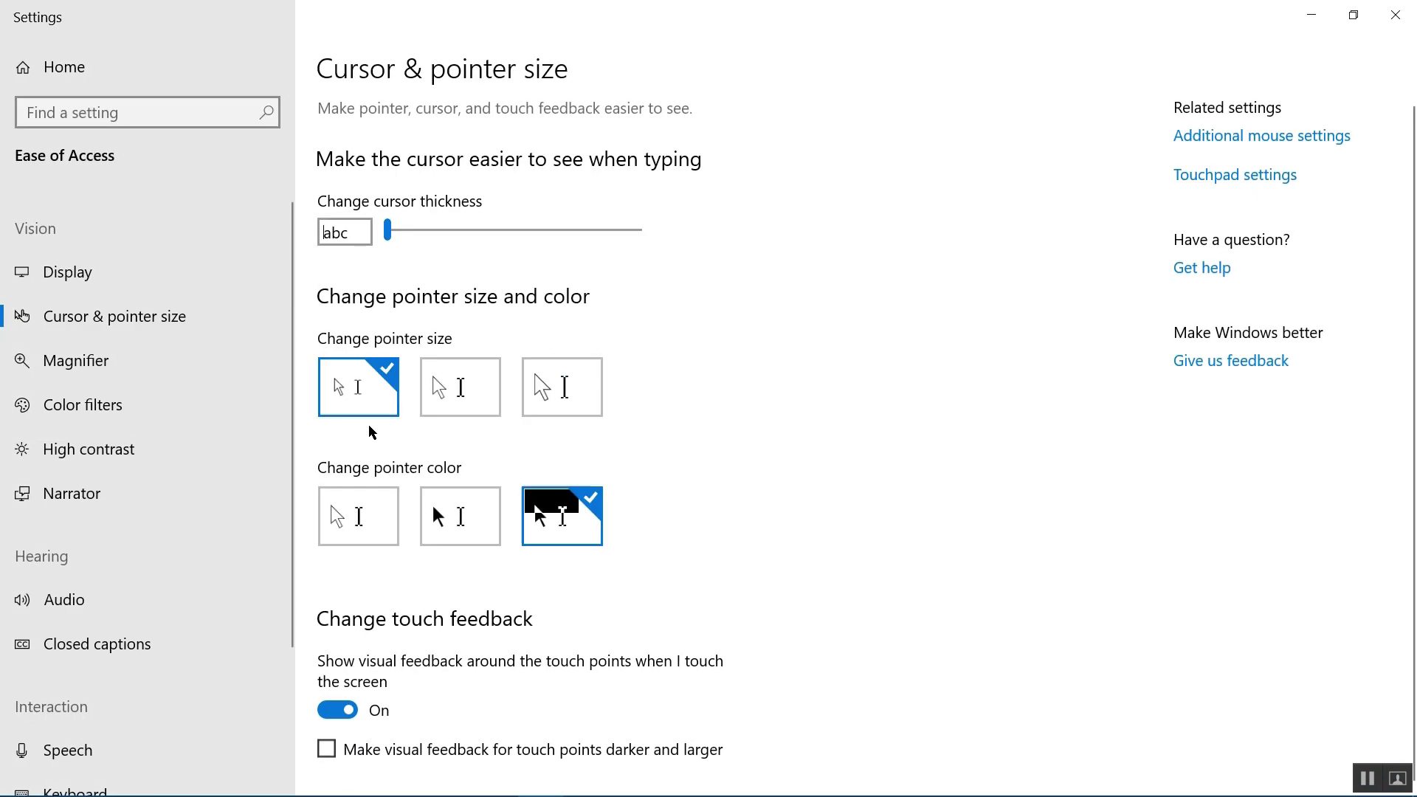
pyautogui.click(476, 385)
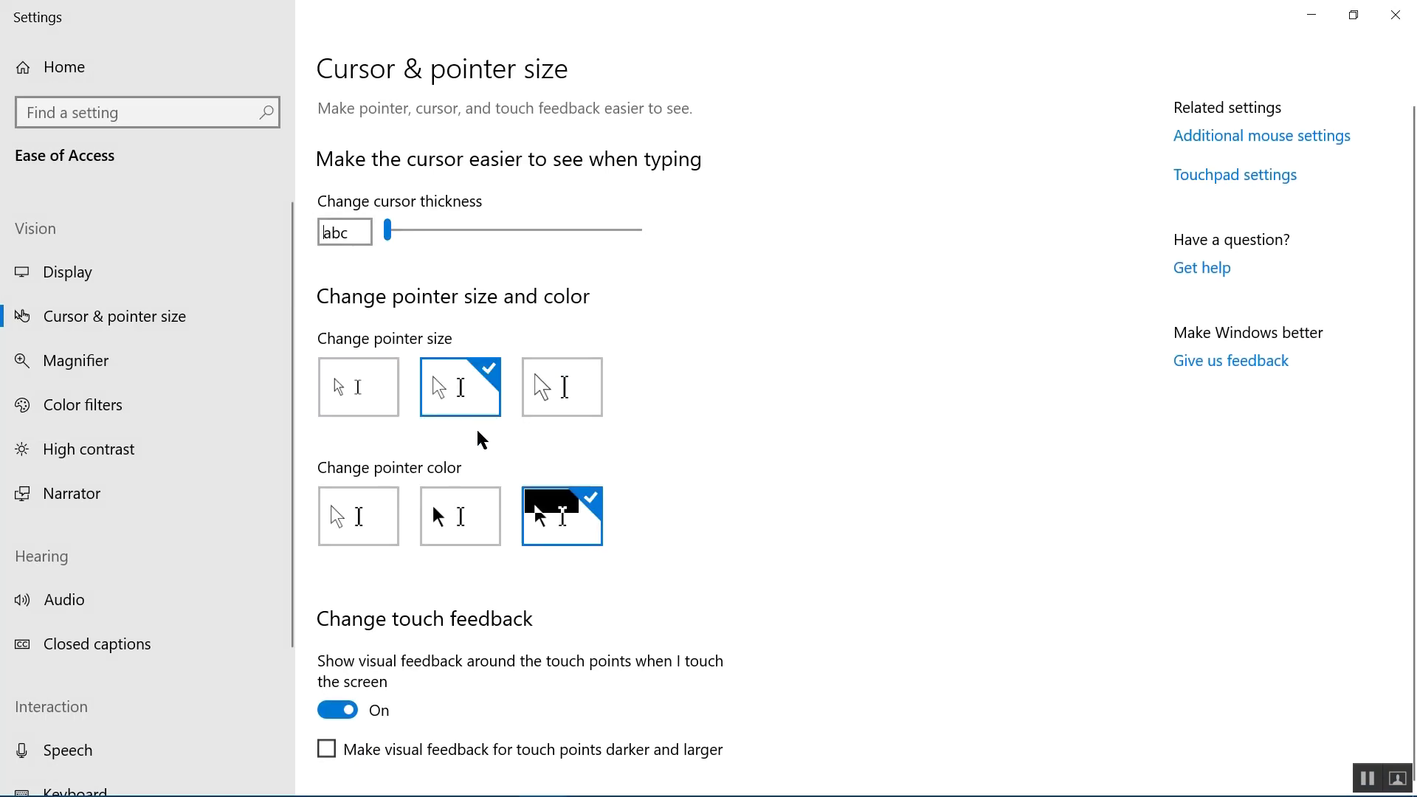
pyautogui.click(573, 395)
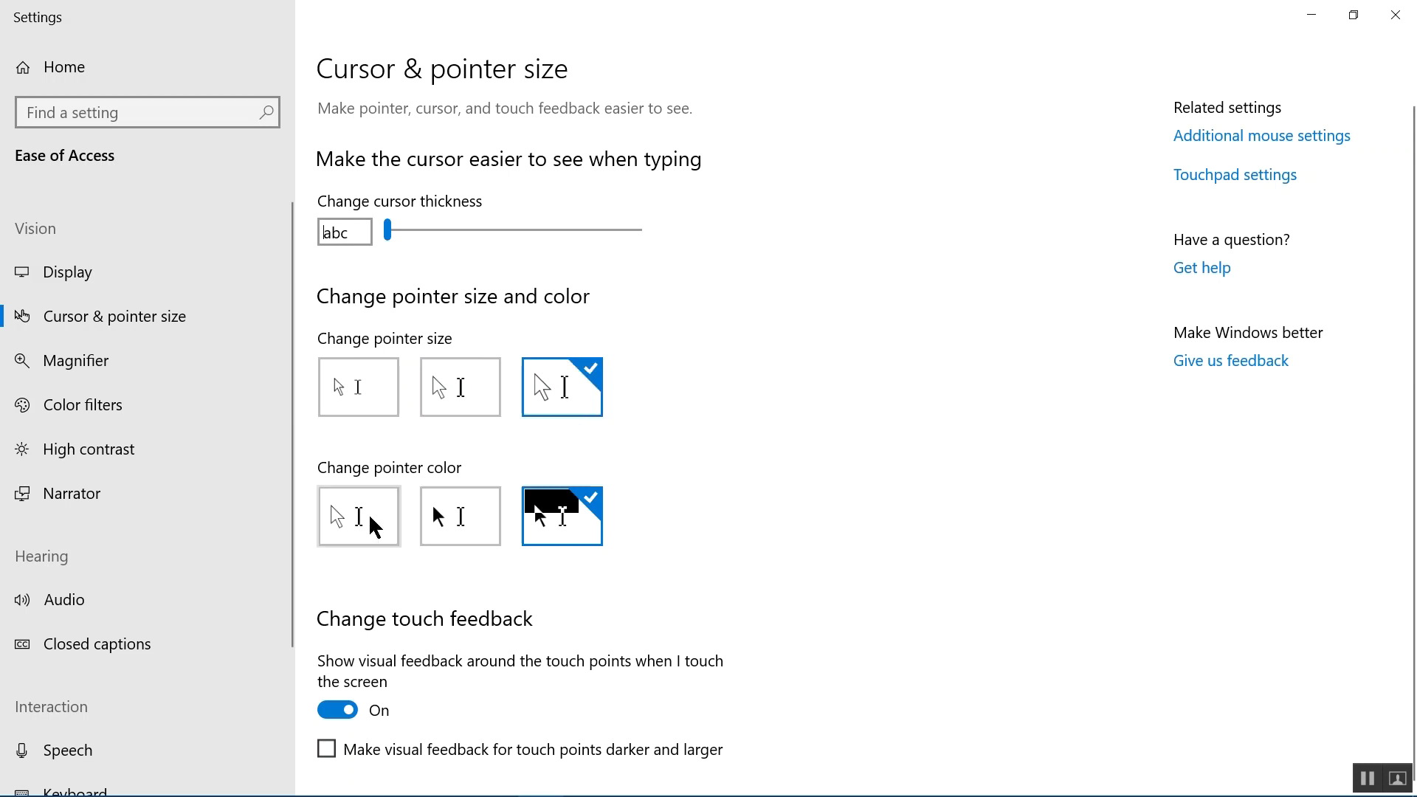
# Set the pointer colour to inverted and thicken the text cursor to 3.
pyautogui.click(370, 532)
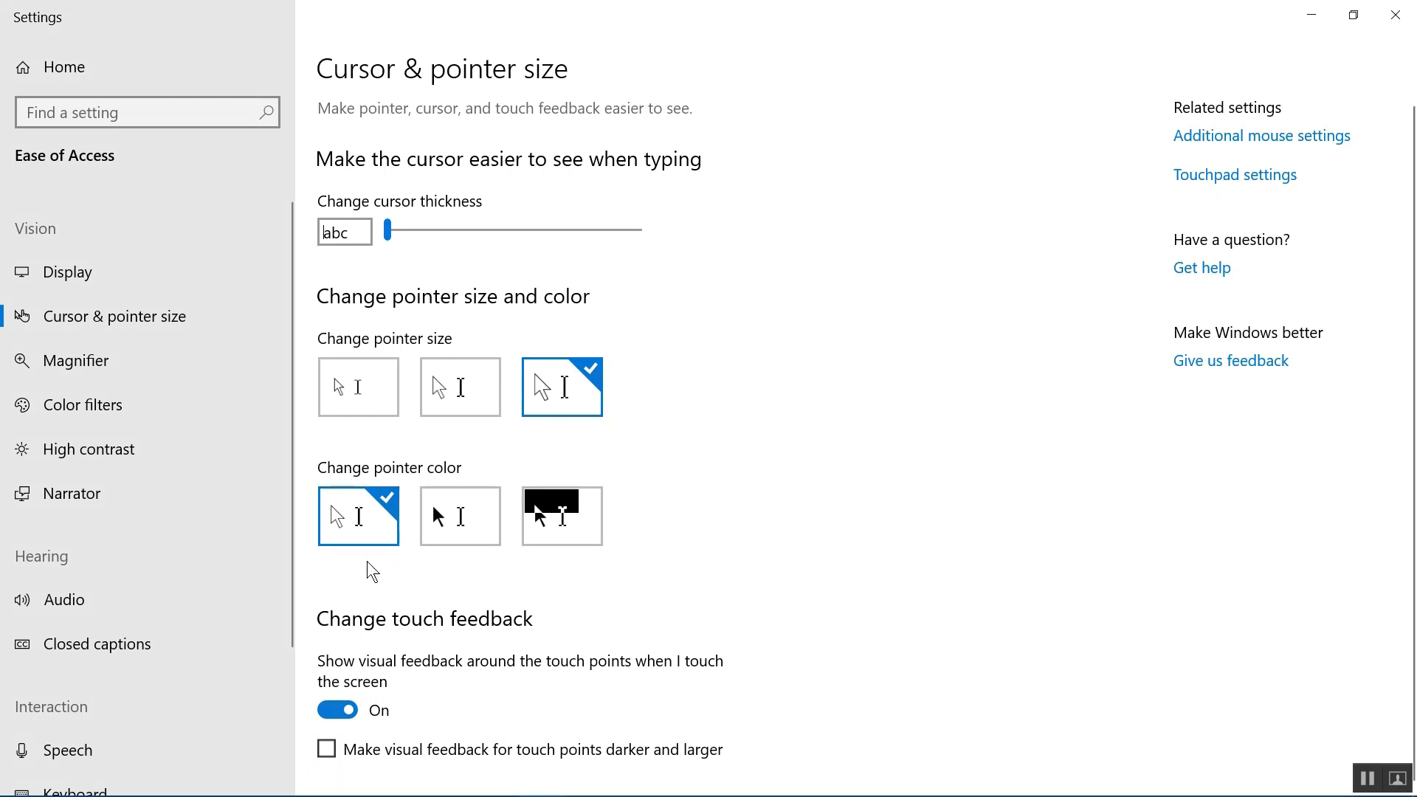
pyautogui.click(492, 528)
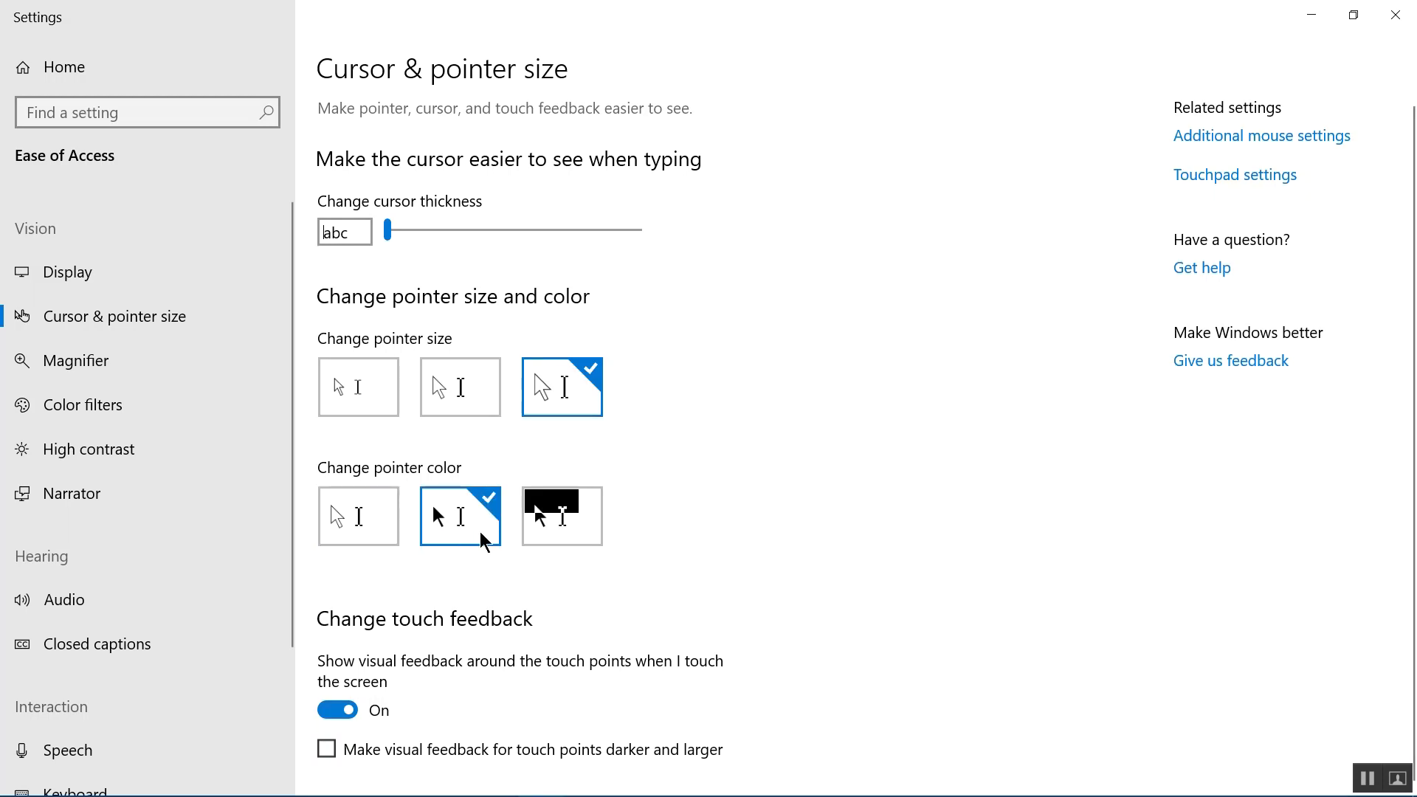
pyautogui.click(553, 540)
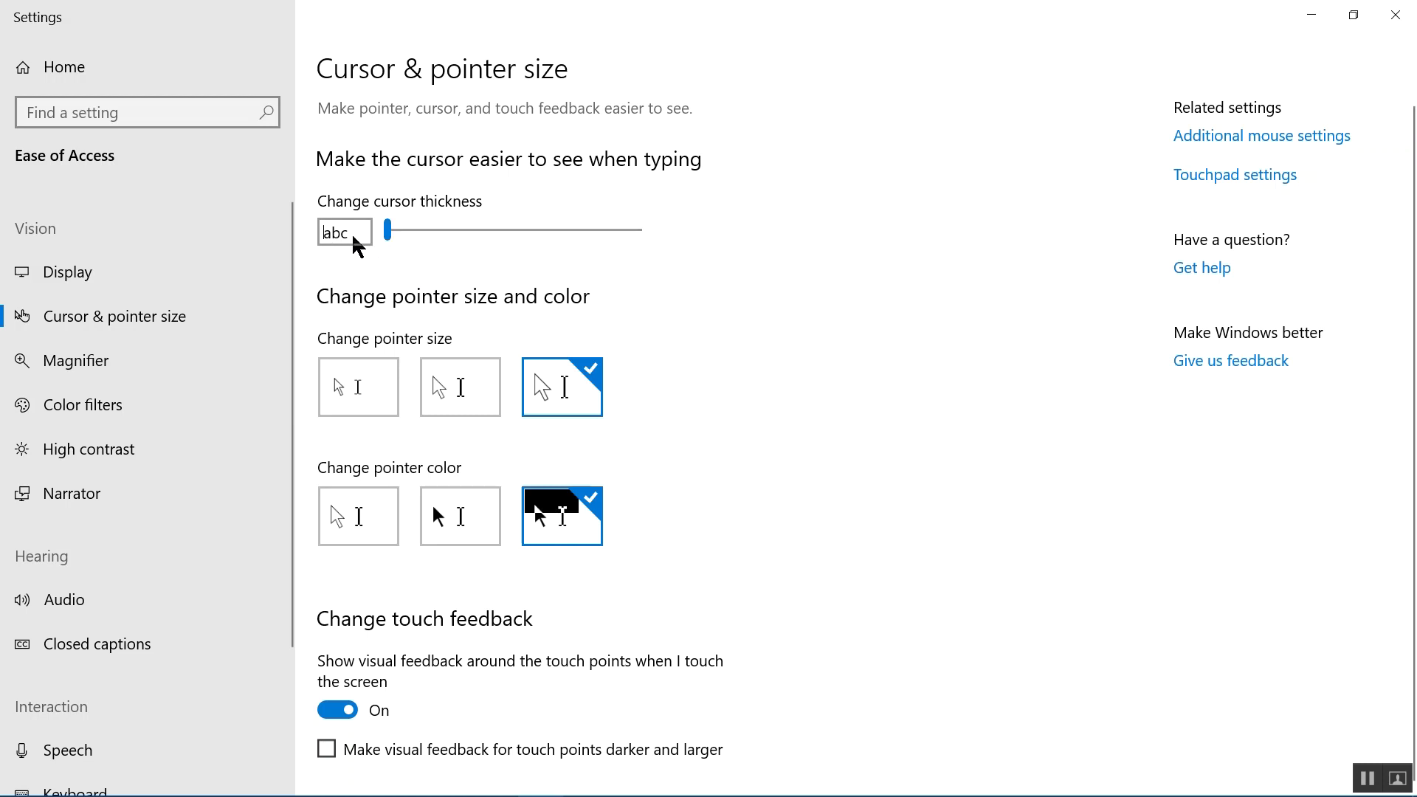
pyautogui.moveTo(386, 233); pyautogui.dragTo(421, 236)
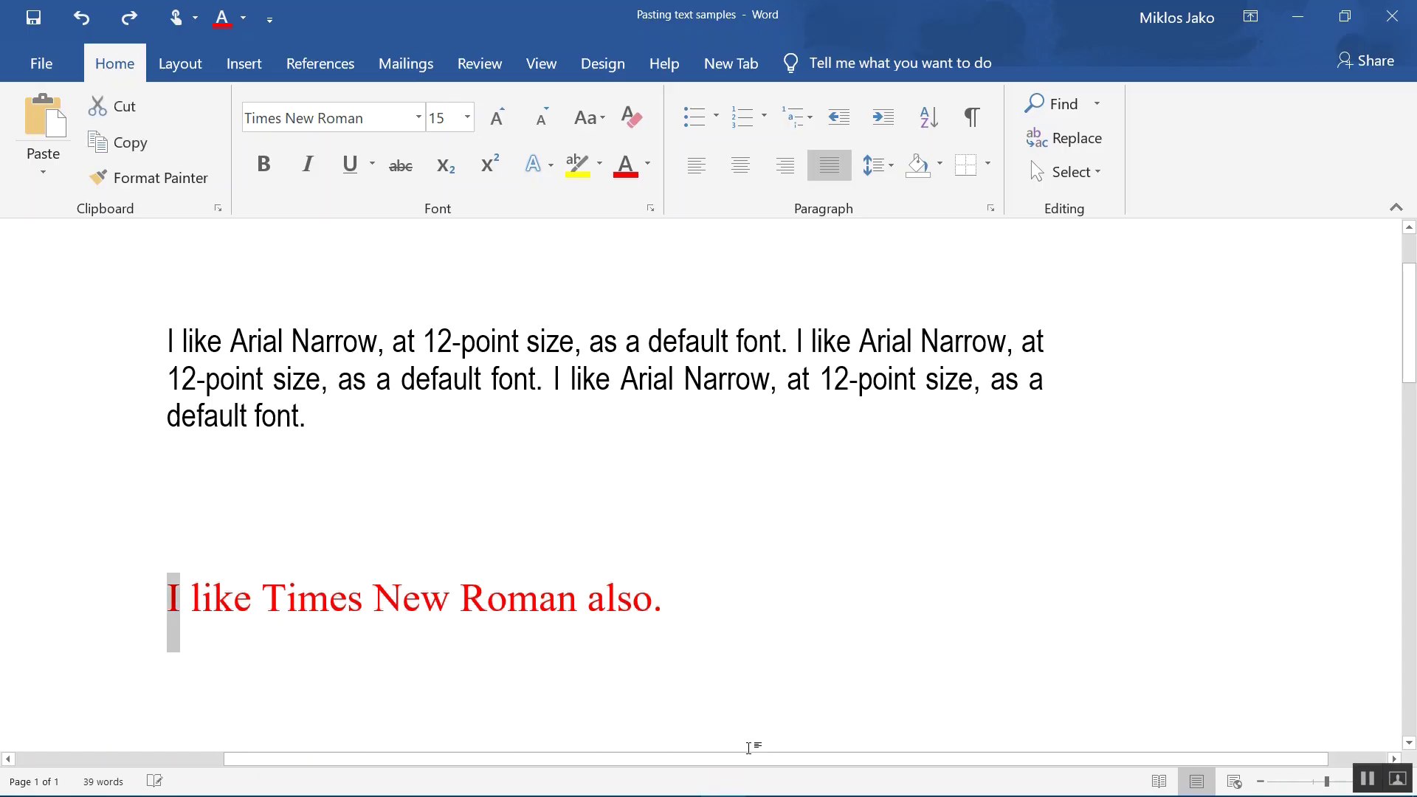
pyautogui.hotkey('shift', 'Right')
pyautogui.hotkey('shift', 'Right')
pyautogui.hotkey('shift', 'Right')
pyautogui.hotkey('shift', 'Right')
# Copy the red sentence and paste it at the end of the first paragraph.
pyautogui.hotkey('ctrl', 'c')
pyautogui.press('Up')
pyautogui.press('Up')
pyautogui.press('Up')
pyautogui.press('Up')
pyautogui.press('Up')
pyautogui.press('End')
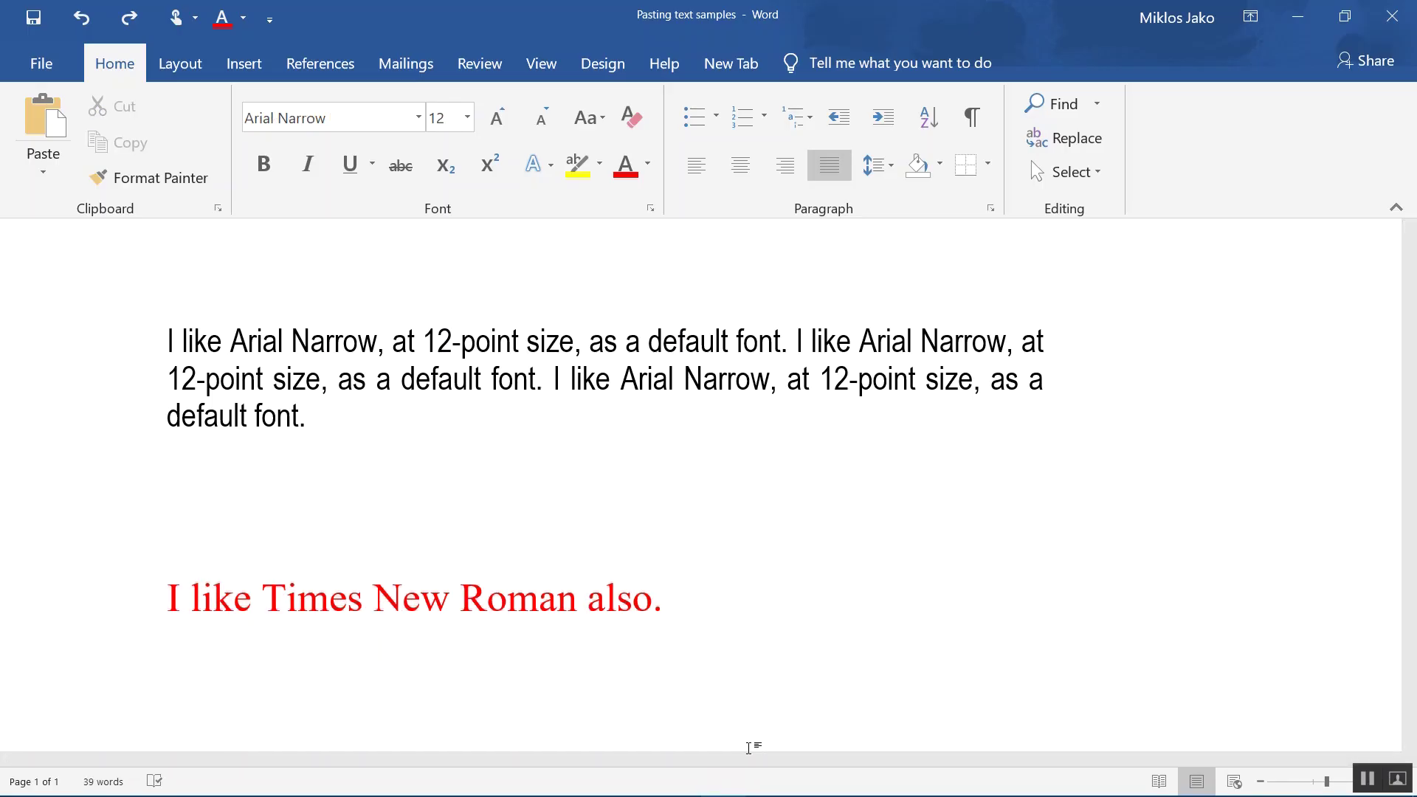
pyautogui.hotkey('ctrl', 'v')
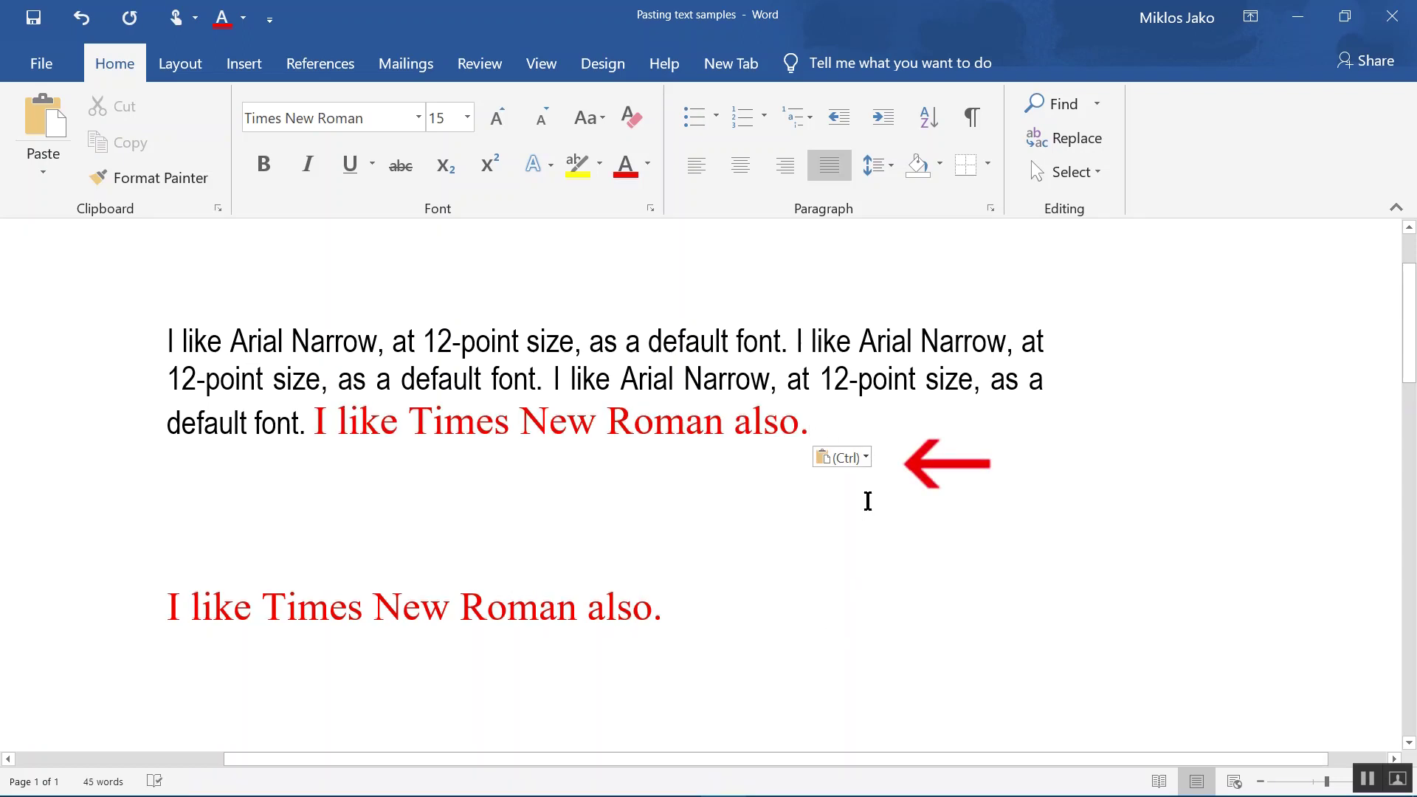
# Merge the pasted sentence's formatting into Arial Narrow, then paste the web text after it.
pyautogui.click(871, 456)
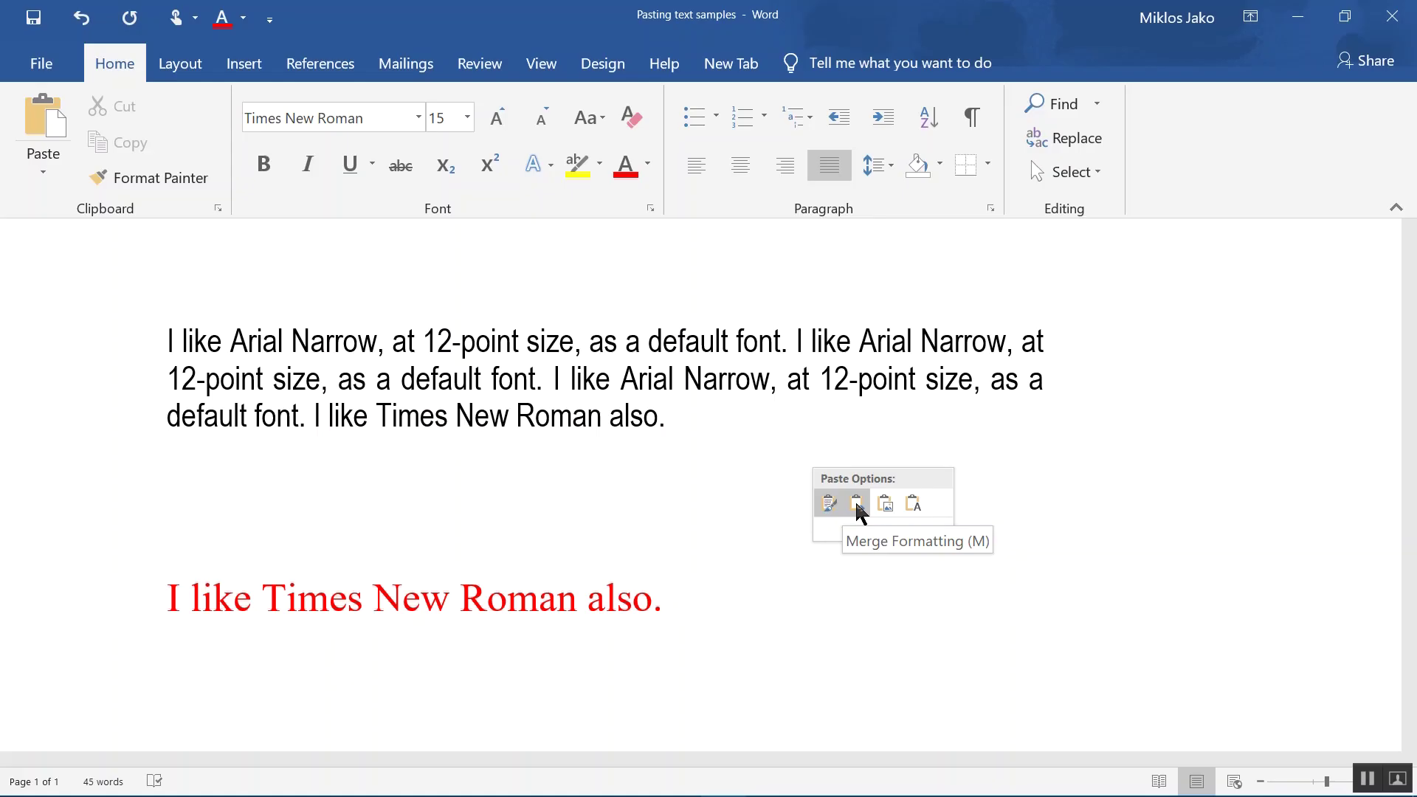
pyautogui.click(857, 505)
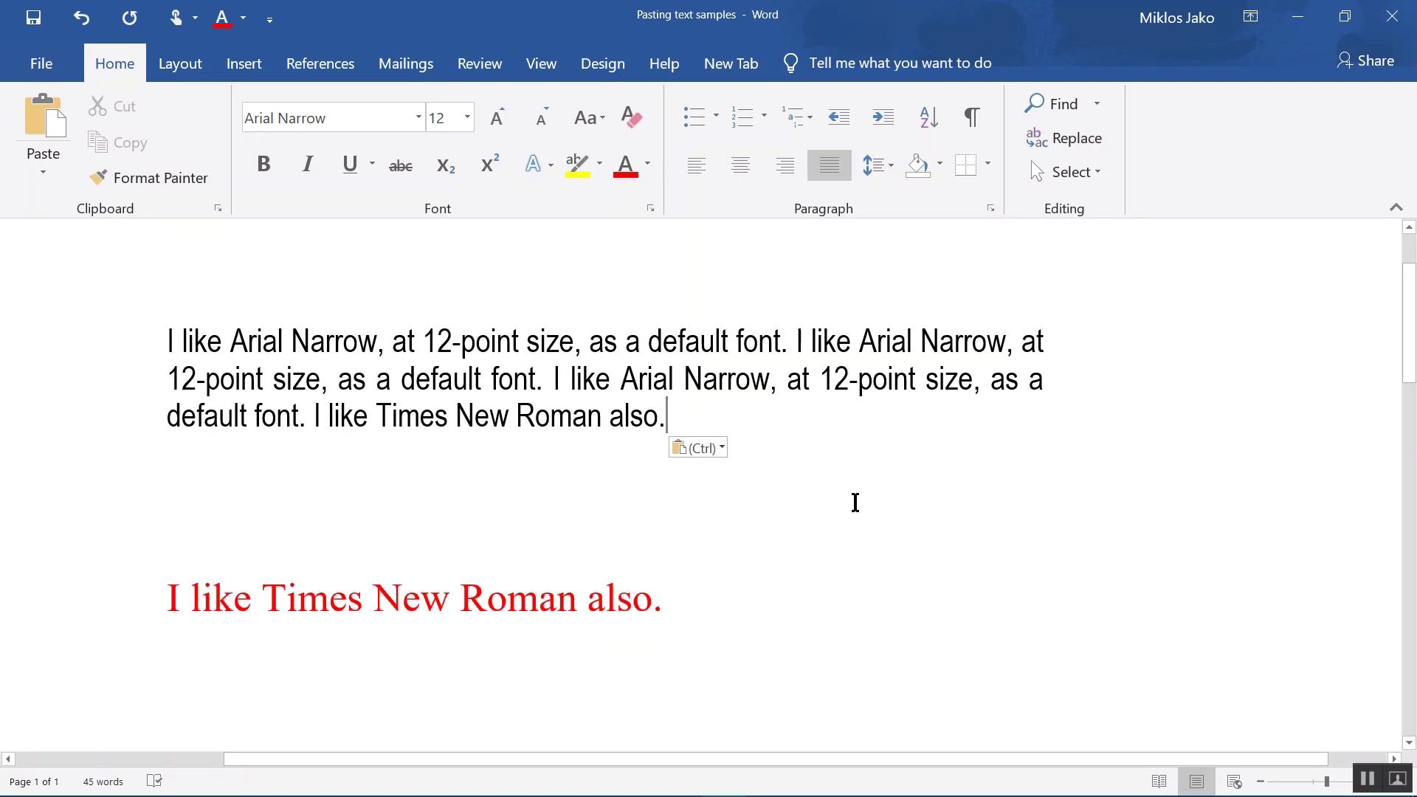
pyautogui.hotkey('ctrl', 'v')
pyautogui.click(441, 431)
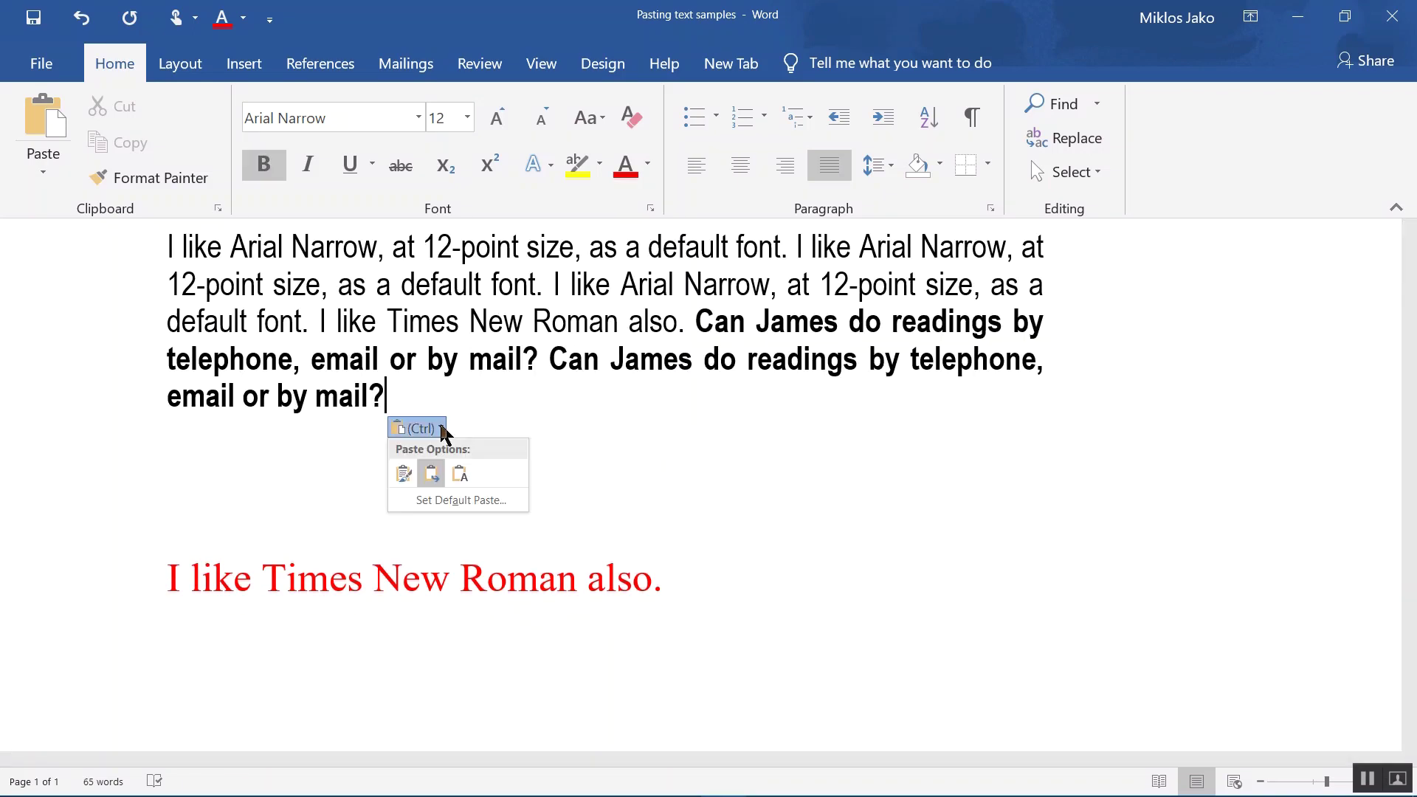
# Under Cut, copy, and paste, change Pasting from other programs to Merge Formatting.
pyautogui.click(443, 500)
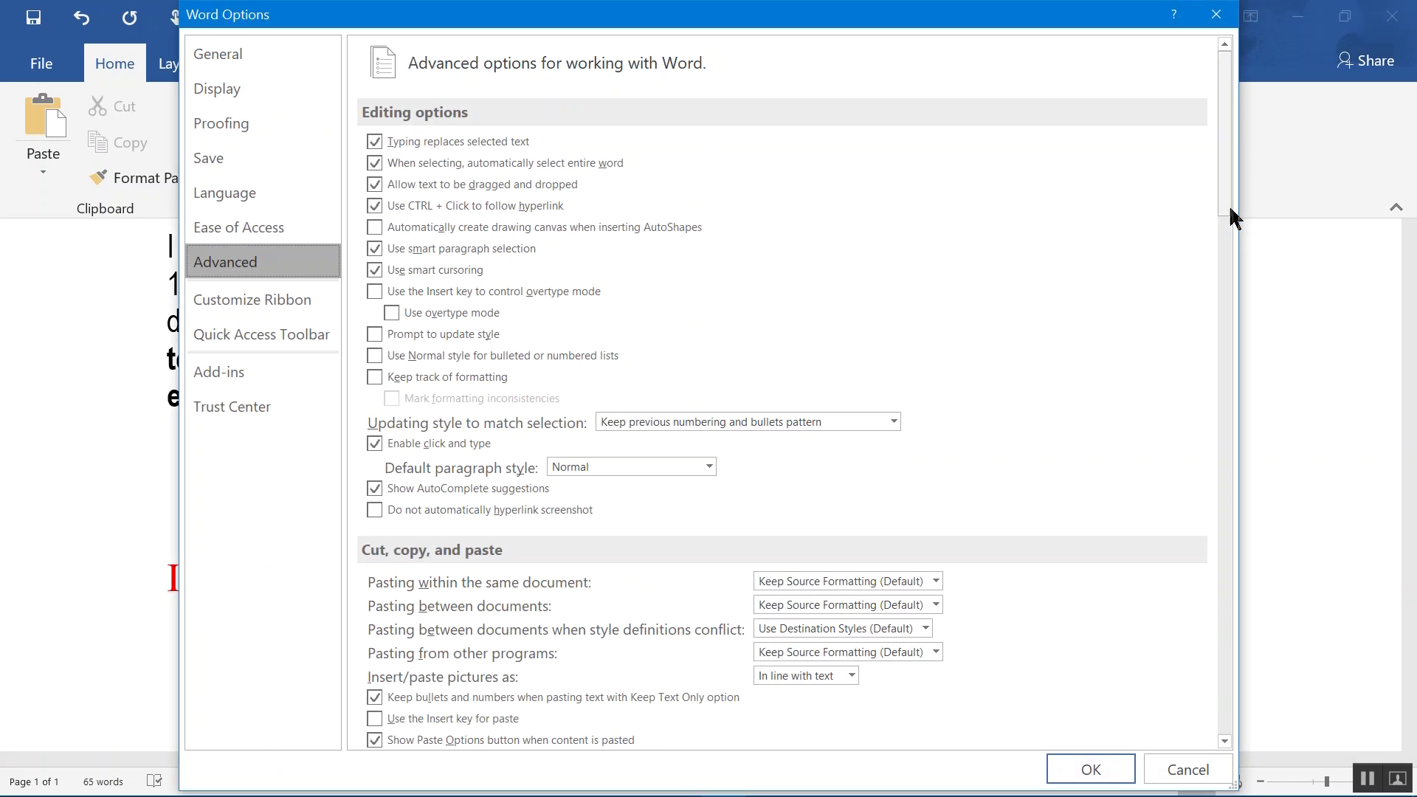
pyautogui.moveTo(1225, 210); pyautogui.dragTo(1224, 290)
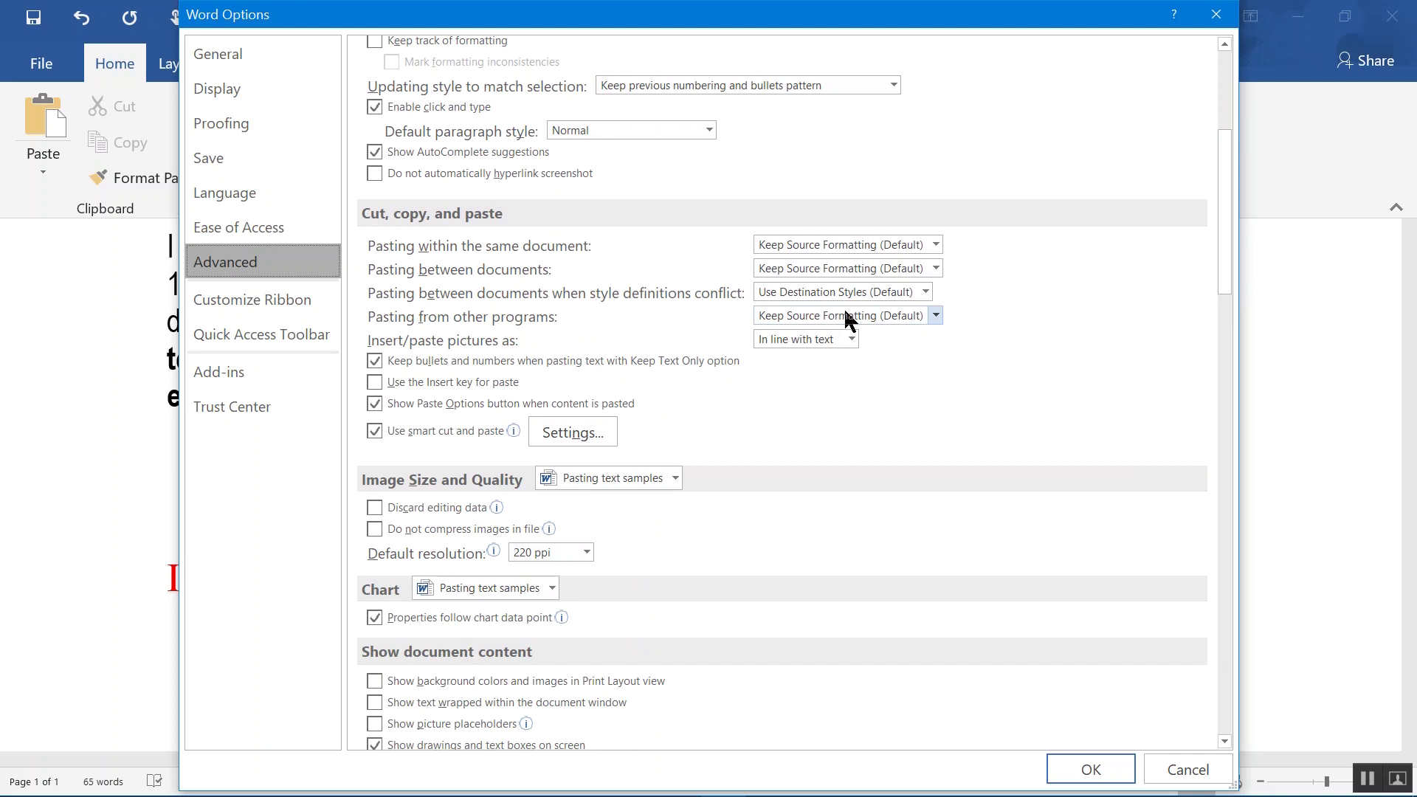
pyautogui.click(936, 316)
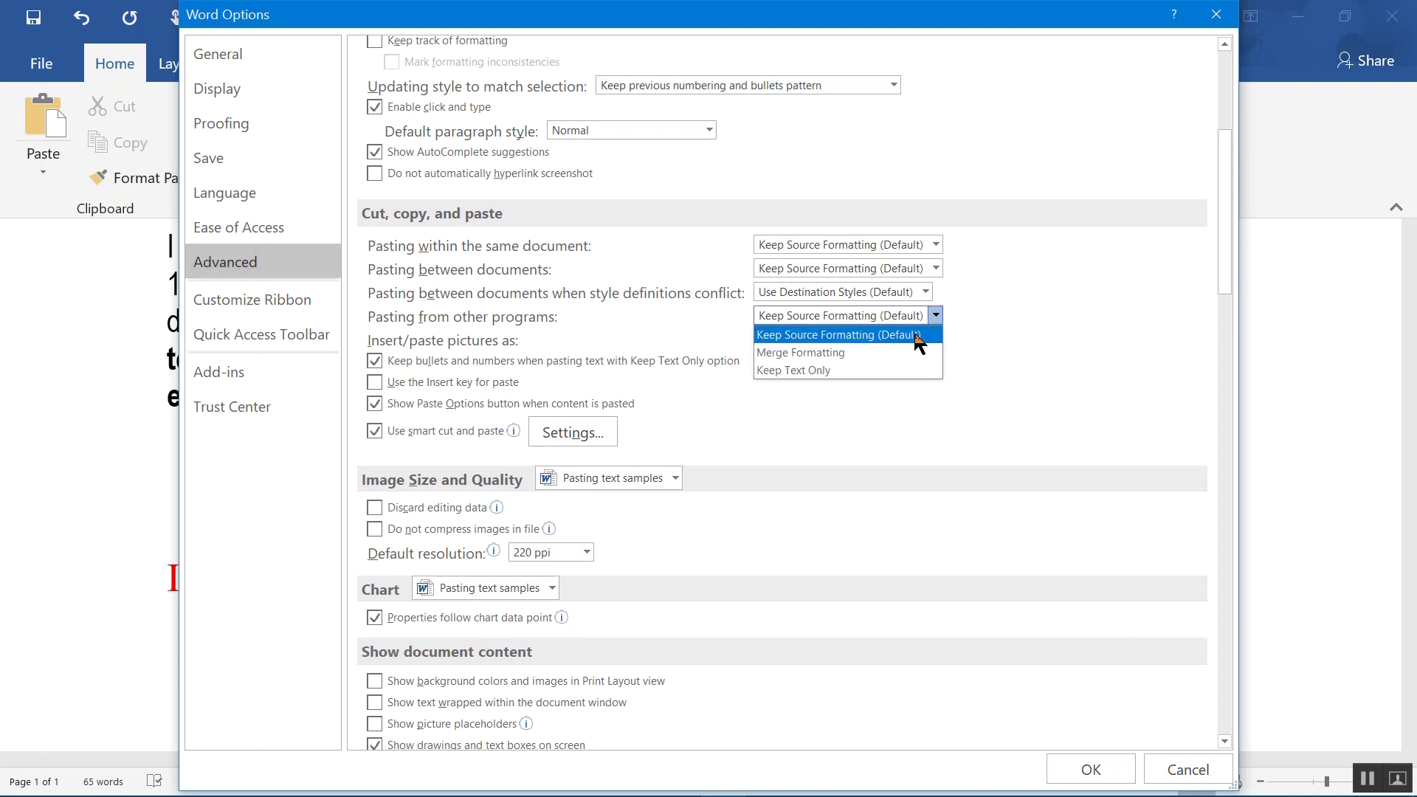
pyautogui.click(812, 353)
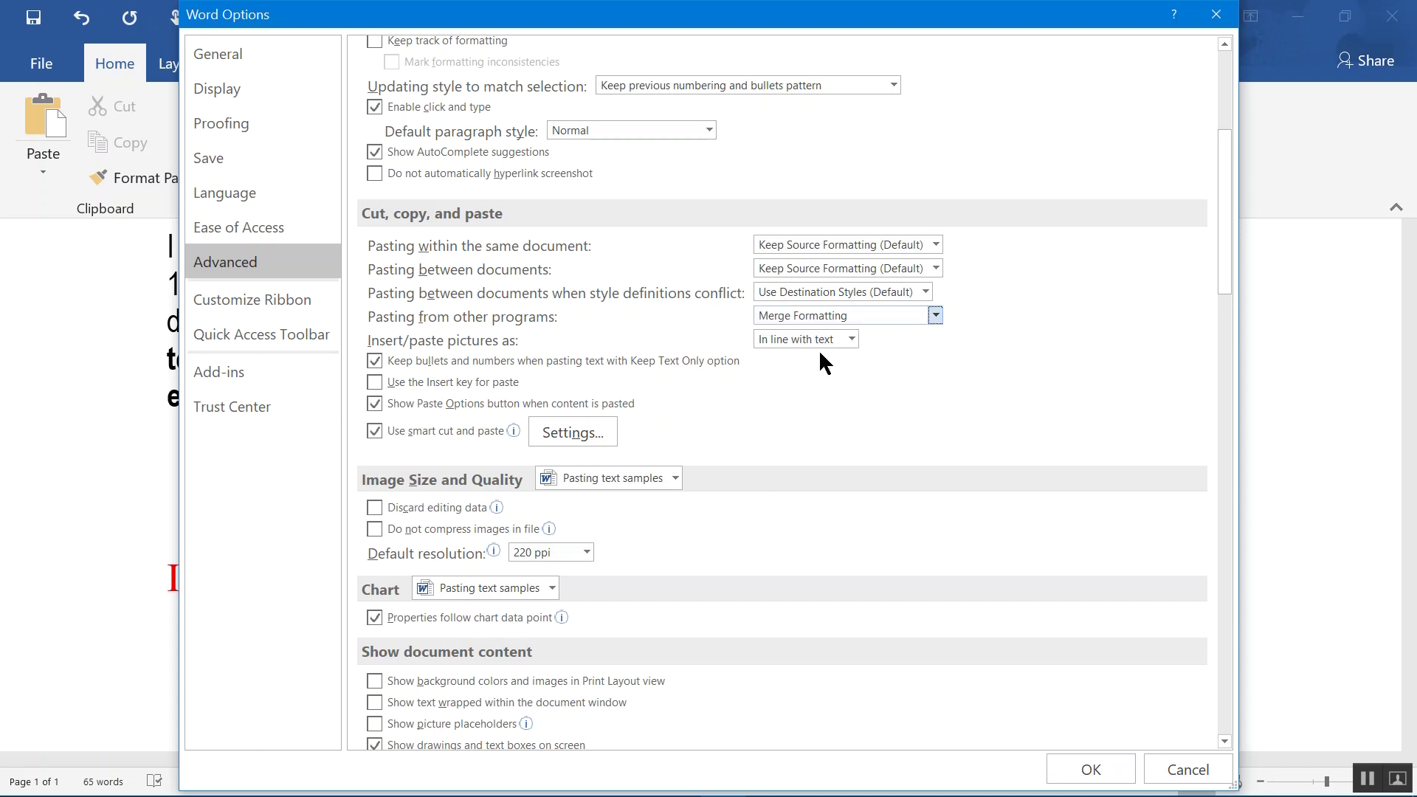
# Confirm the paste defaults, select the FAQ heading text, and undo the extra trailing space.
pyautogui.click(1090, 770)
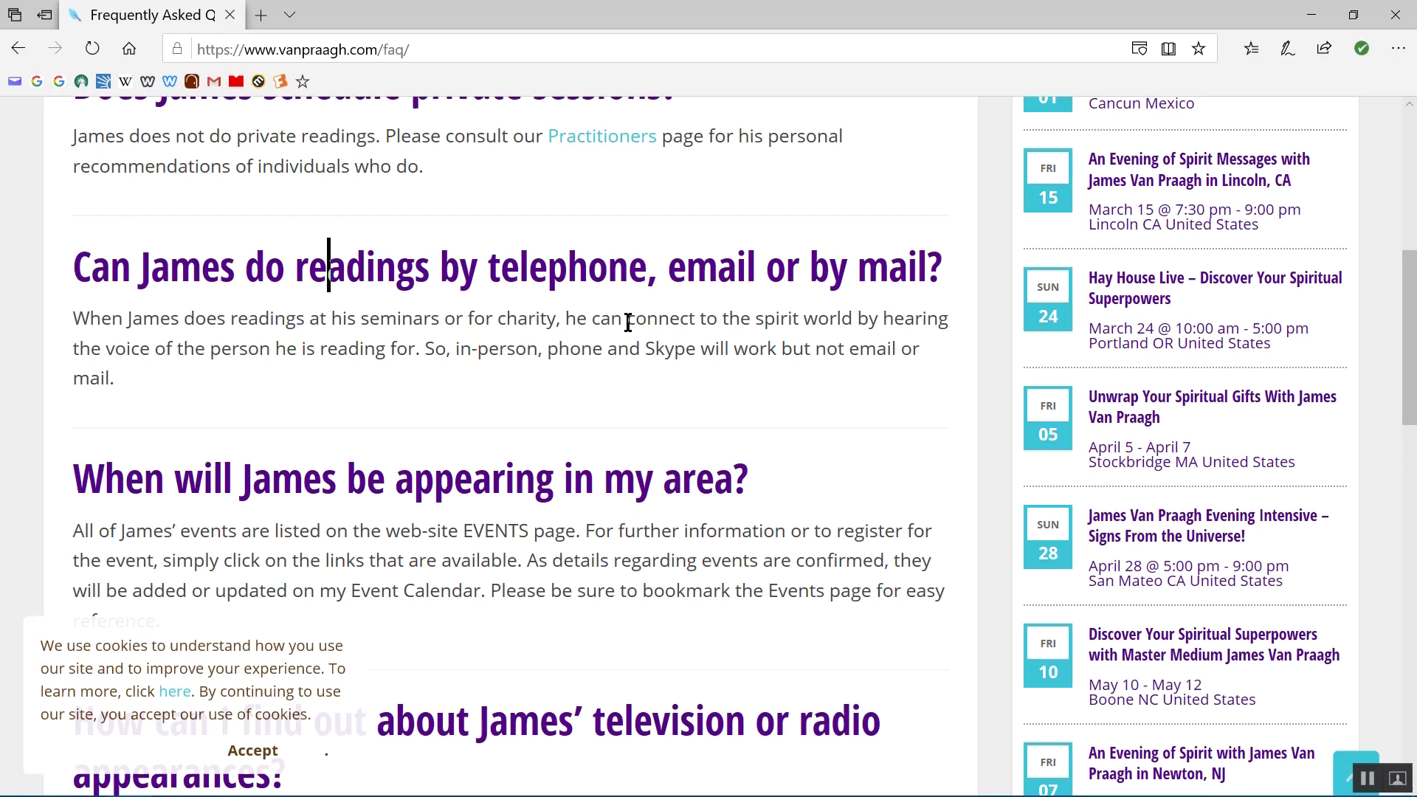
pyautogui.press('Left')
pyautogui.press('Left')
pyautogui.press('Left')
pyautogui.press('Left')
pyautogui.press('Left')
pyautogui.press('Left')
pyautogui.press('Left')
pyautogui.press('Left')
pyautogui.press('Left')
pyautogui.press('Left')
pyautogui.press('Left')
pyautogui.press('Left')
pyautogui.press('Left')
pyautogui.press('Left')
pyautogui.press('Left')
pyautogui.hotkey('shift', 'Right')
pyautogui.hotkey('shift', 'Right')
pyautogui.hotkey('shift', 'Right')
pyautogui.hotkey('shift', 'Right')
pyautogui.hotkey('shift', 'Right')
pyautogui.hotkey('shift', 'Right')
pyautogui.hotkey('shift', 'Right')
pyautogui.hotkey('shift', 'Right')
pyautogui.hotkey('shift', 'Right')
pyautogui.hotkey('shift', 'Right')
pyautogui.hotkey('shift', 'Right')
pyautogui.hotkey('shift', 'Right')
pyautogui.hotkey('shift', 'Right')
pyautogui.hotkey('shift', 'Right')
pyautogui.hotkey('shift', 'Right')
pyautogui.hotkey('shift', 'Right')
pyautogui.hotkey('shift', 'Right')
pyautogui.hotkey('shift', 'Right')
pyautogui.hotkey('shift', 'Right')
pyautogui.hotkey('shift', 'Right')
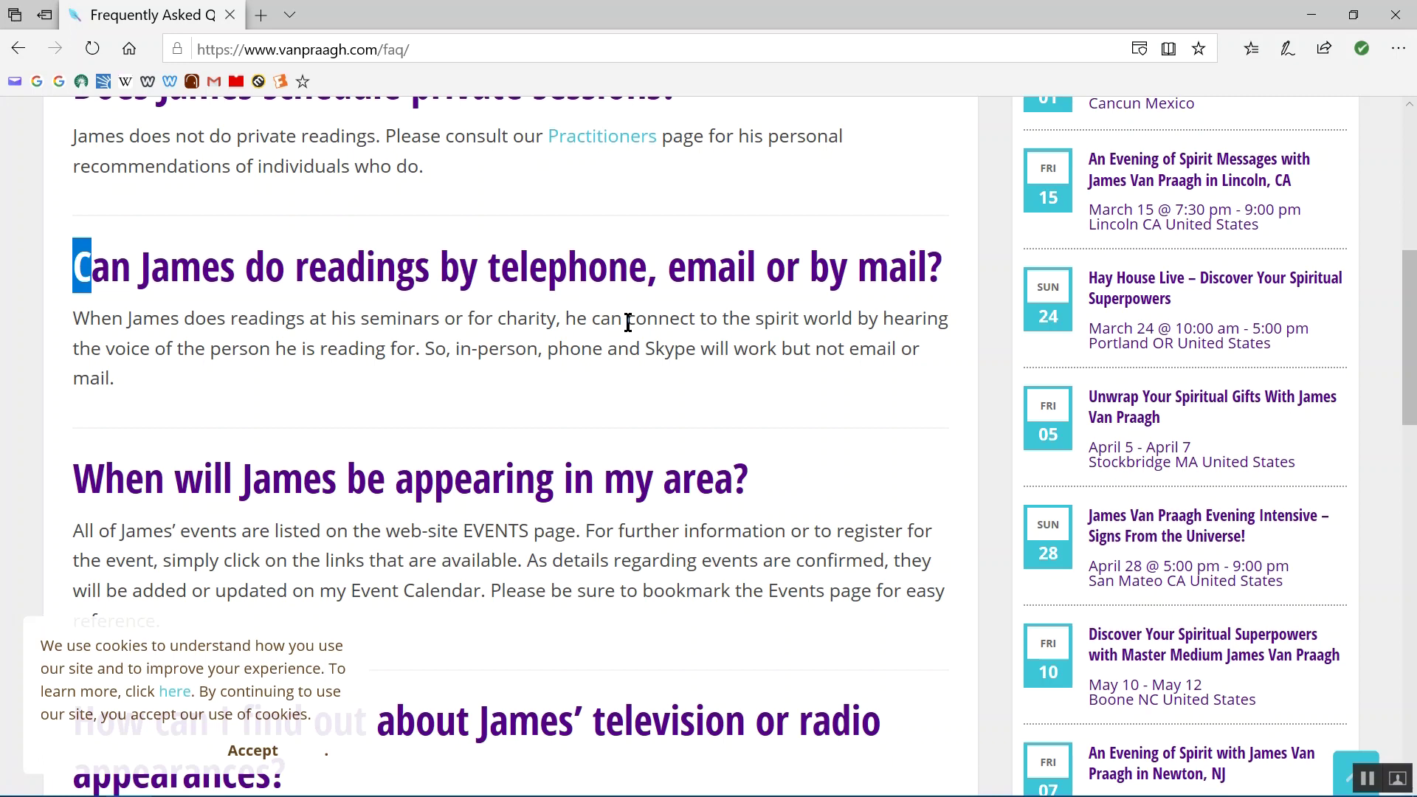
pyautogui.hotkey('shift', 'Right')
pyautogui.hotkey('shift', 'Right')
pyautogui.hotkey('shift', 'Right')
pyautogui.hotkey('shift', 'Right')
pyautogui.hotkey('shift', 'Right')
pyautogui.hotkey('shift', 'Right')
pyautogui.hotkey('shift', 'Right')
pyautogui.hotkey('shift', 'Right')
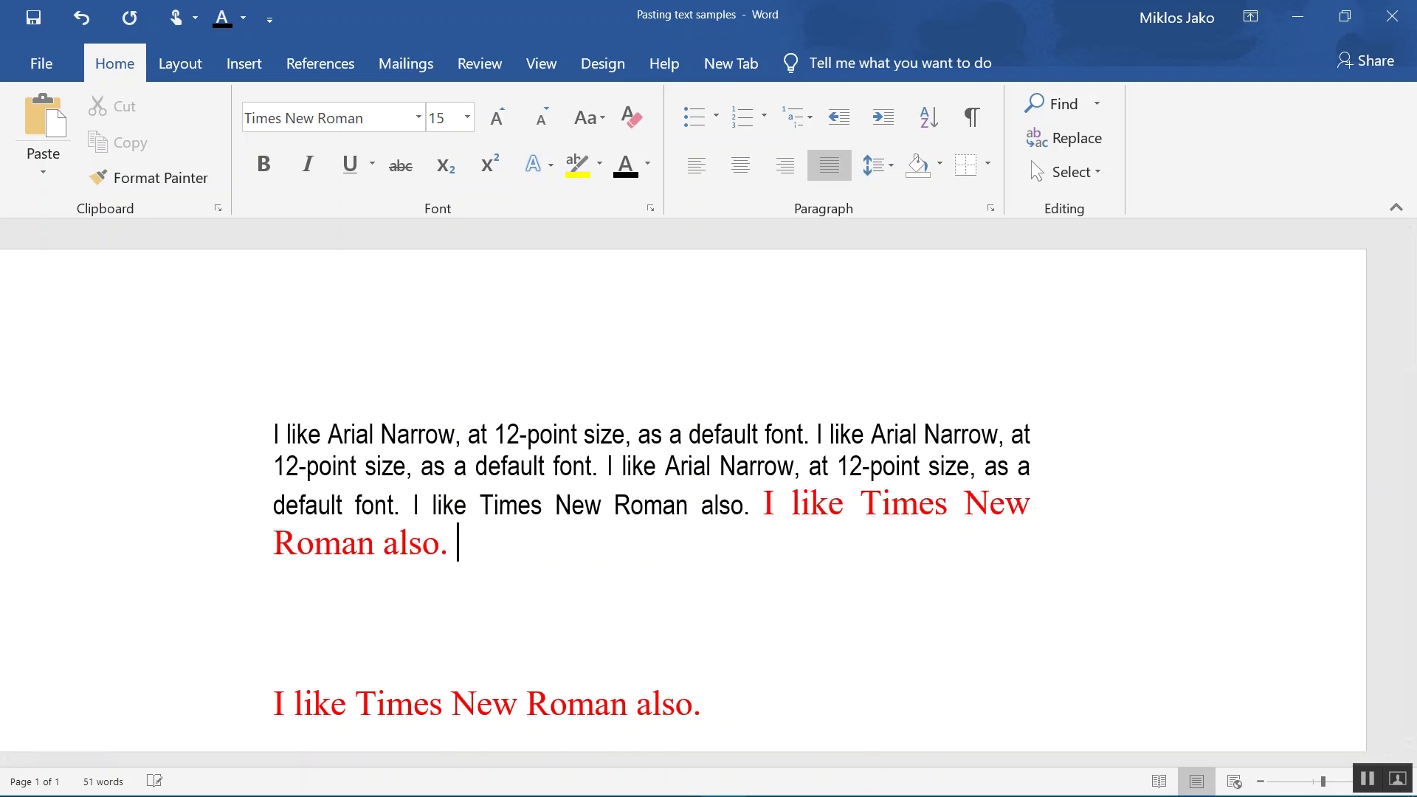
pyautogui.hotkey('ctrl', 'z')
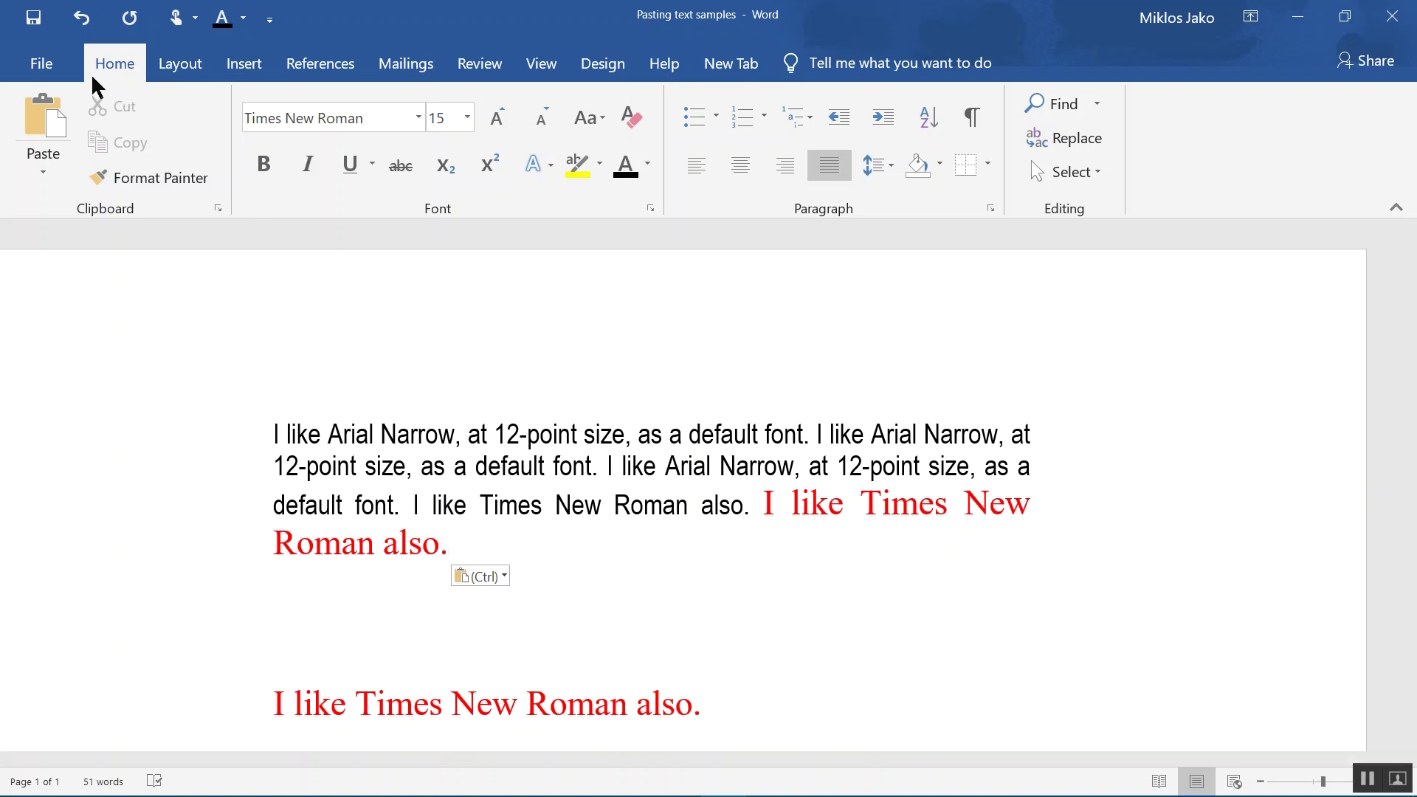
# Untick Show Paste Options button in Word's Advanced options, then paste the red sentence to test.
pyautogui.click(43, 66)
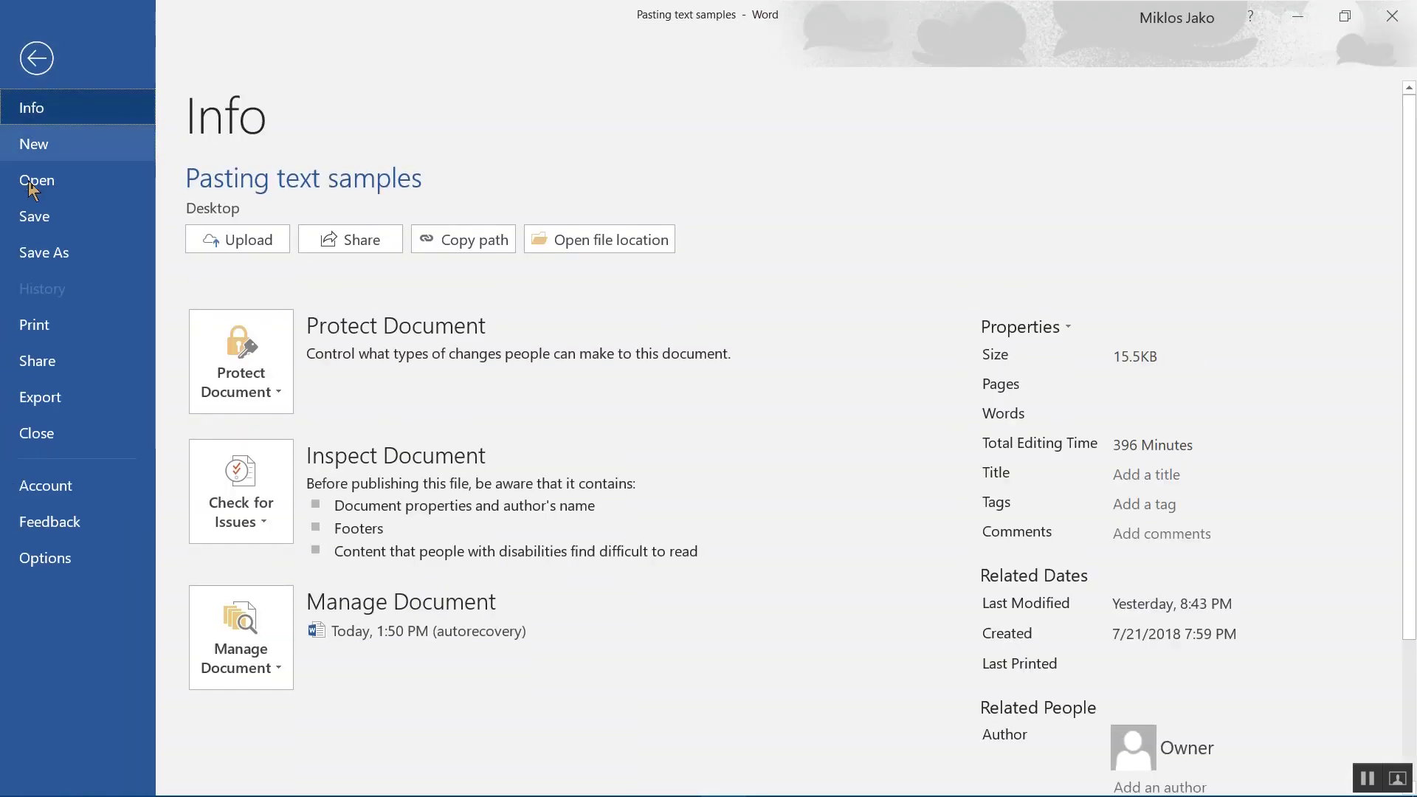
pyautogui.click(46, 558)
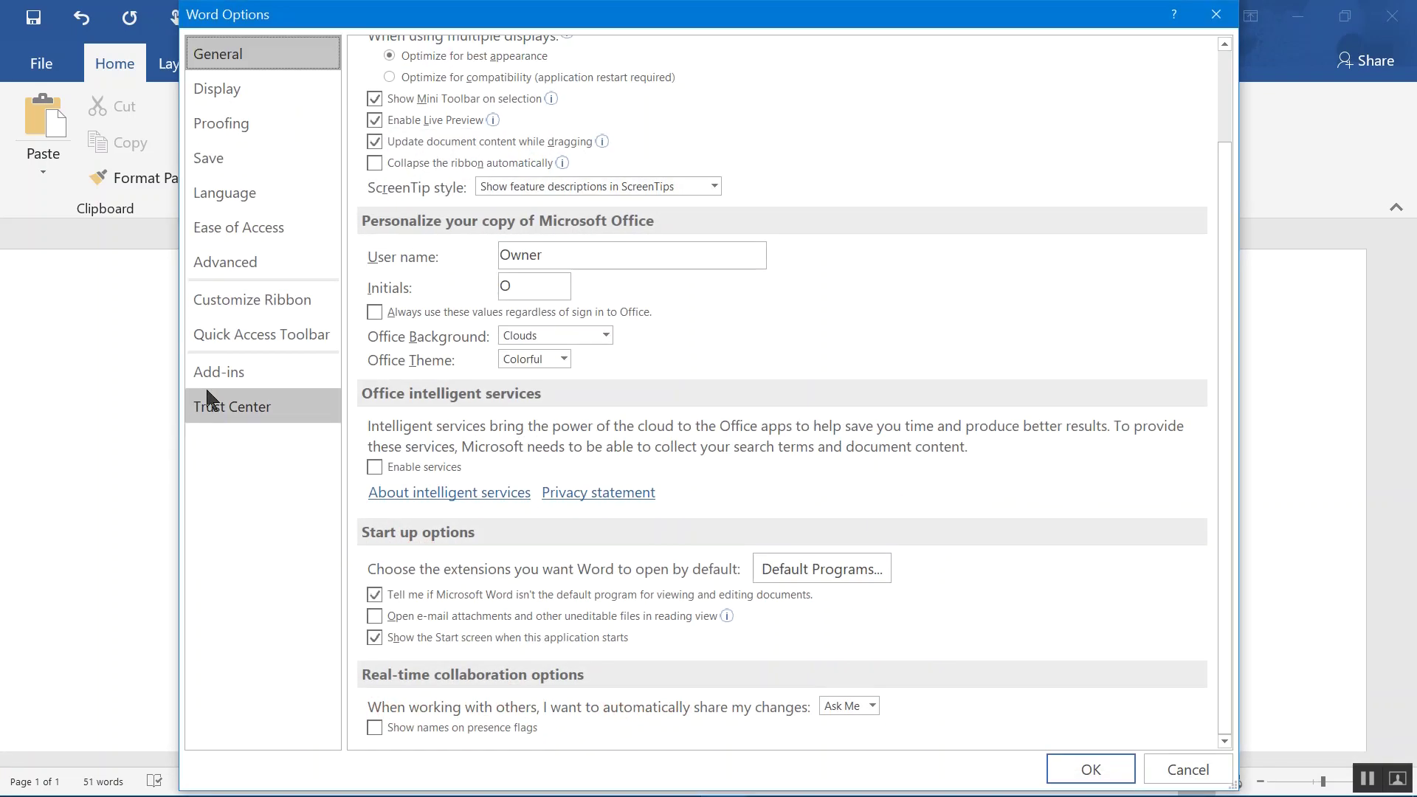
pyautogui.click(232, 134)
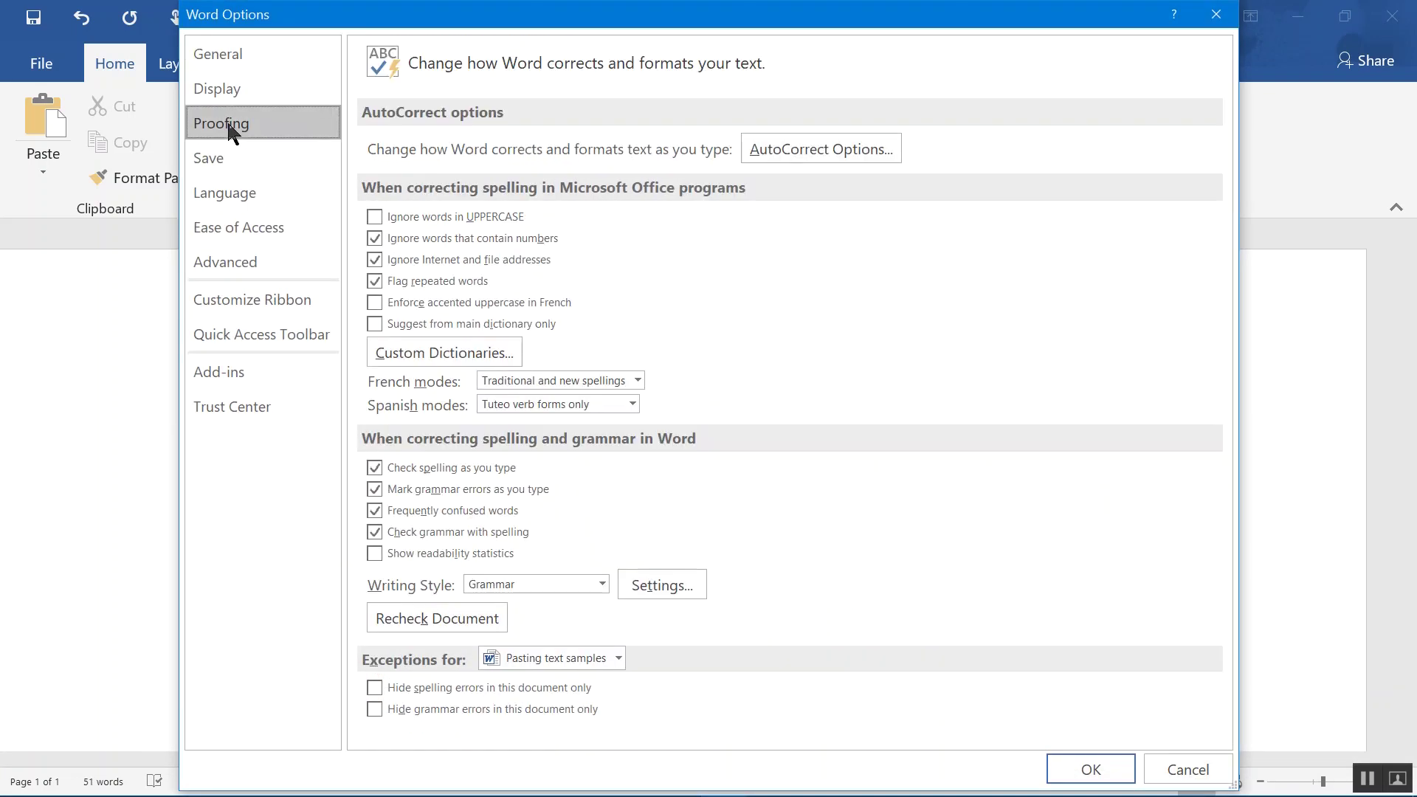
pyautogui.click(235, 270)
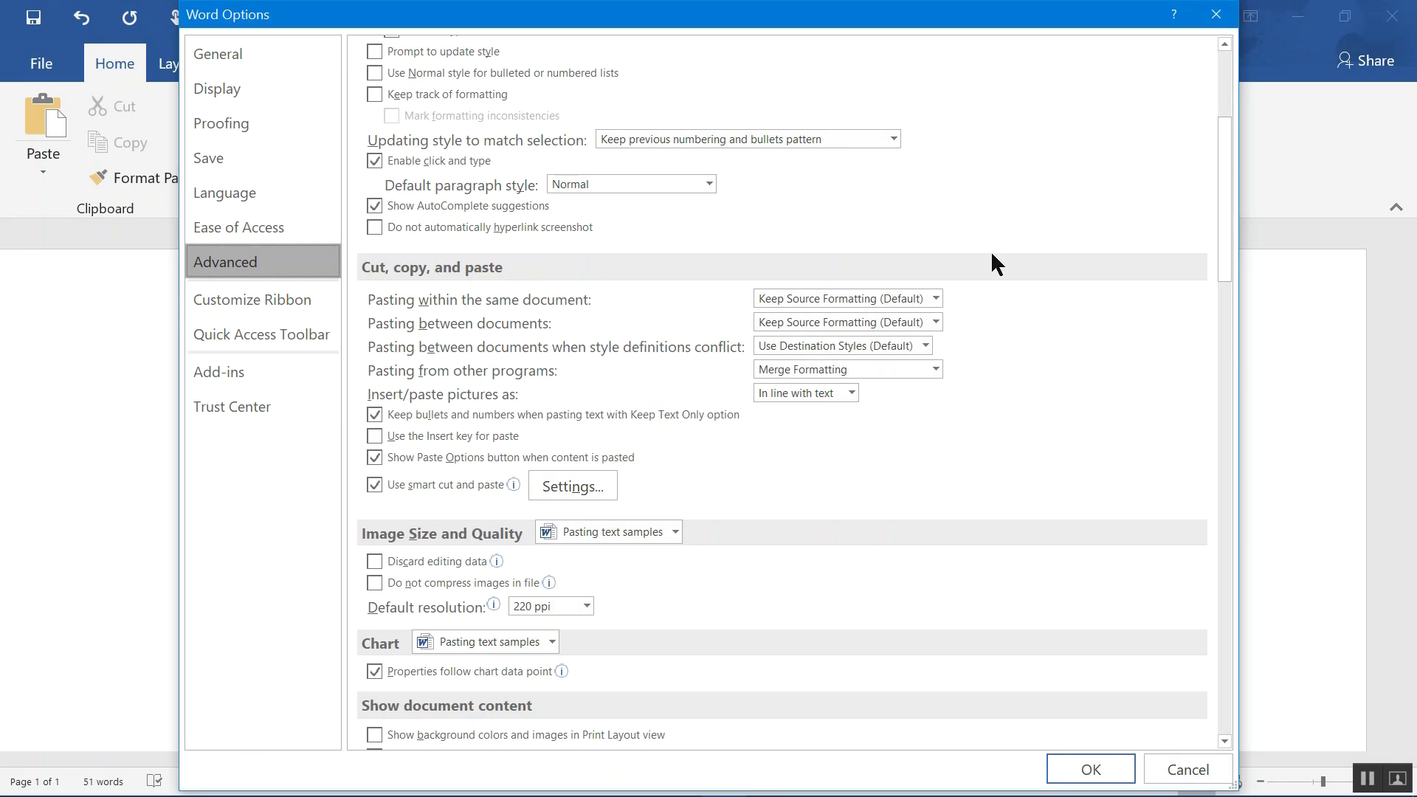
pyautogui.click(378, 458)
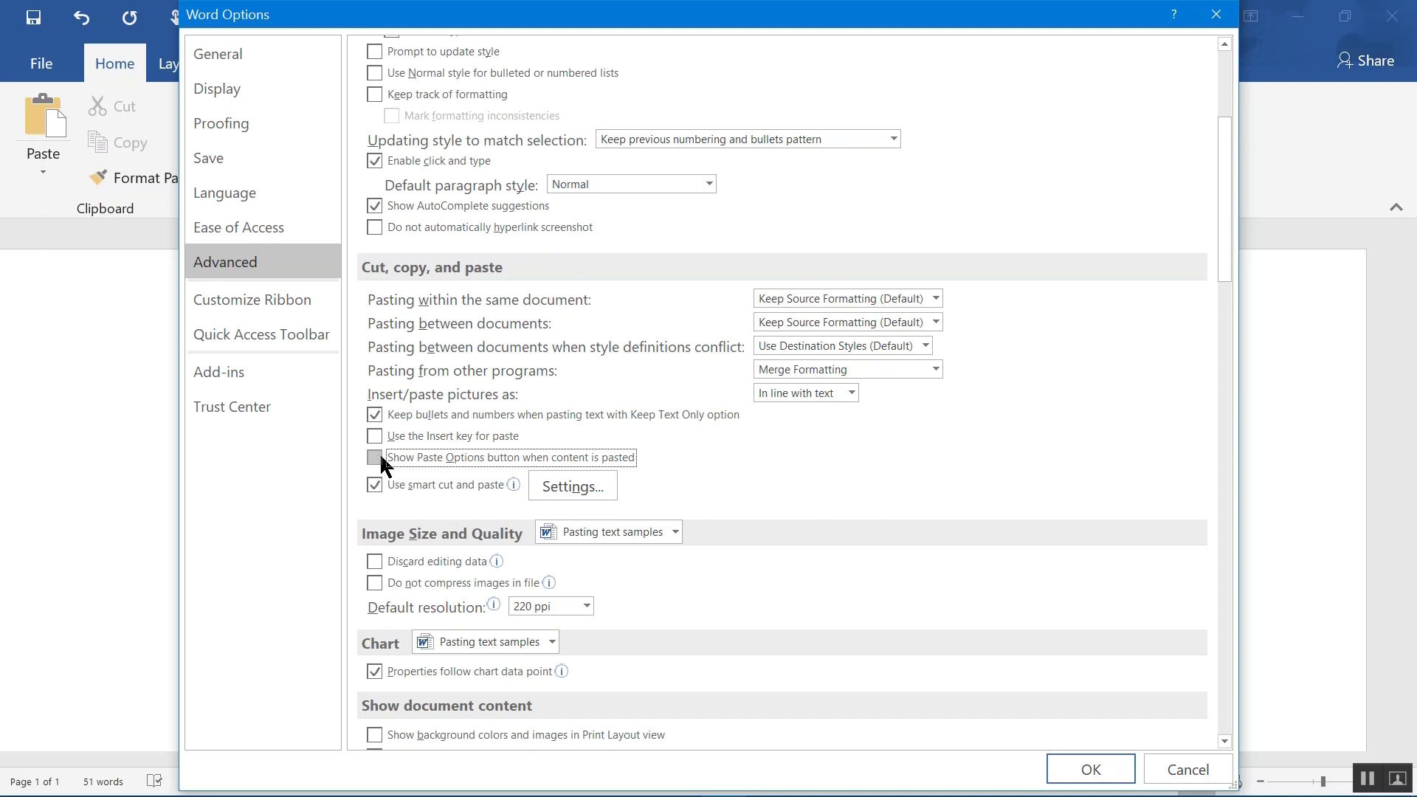
pyautogui.click(1087, 772)
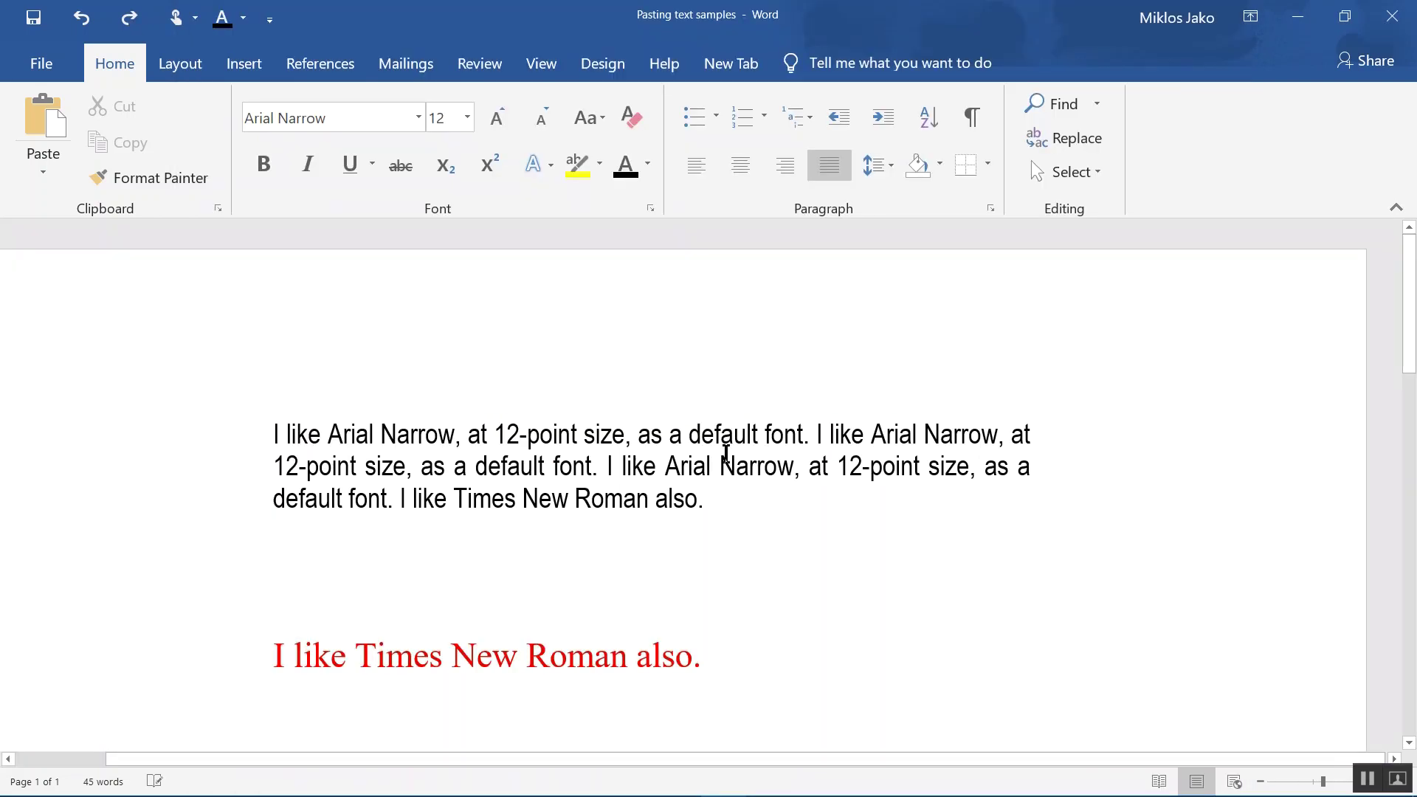
pyautogui.write('I like Times New Roman also.')
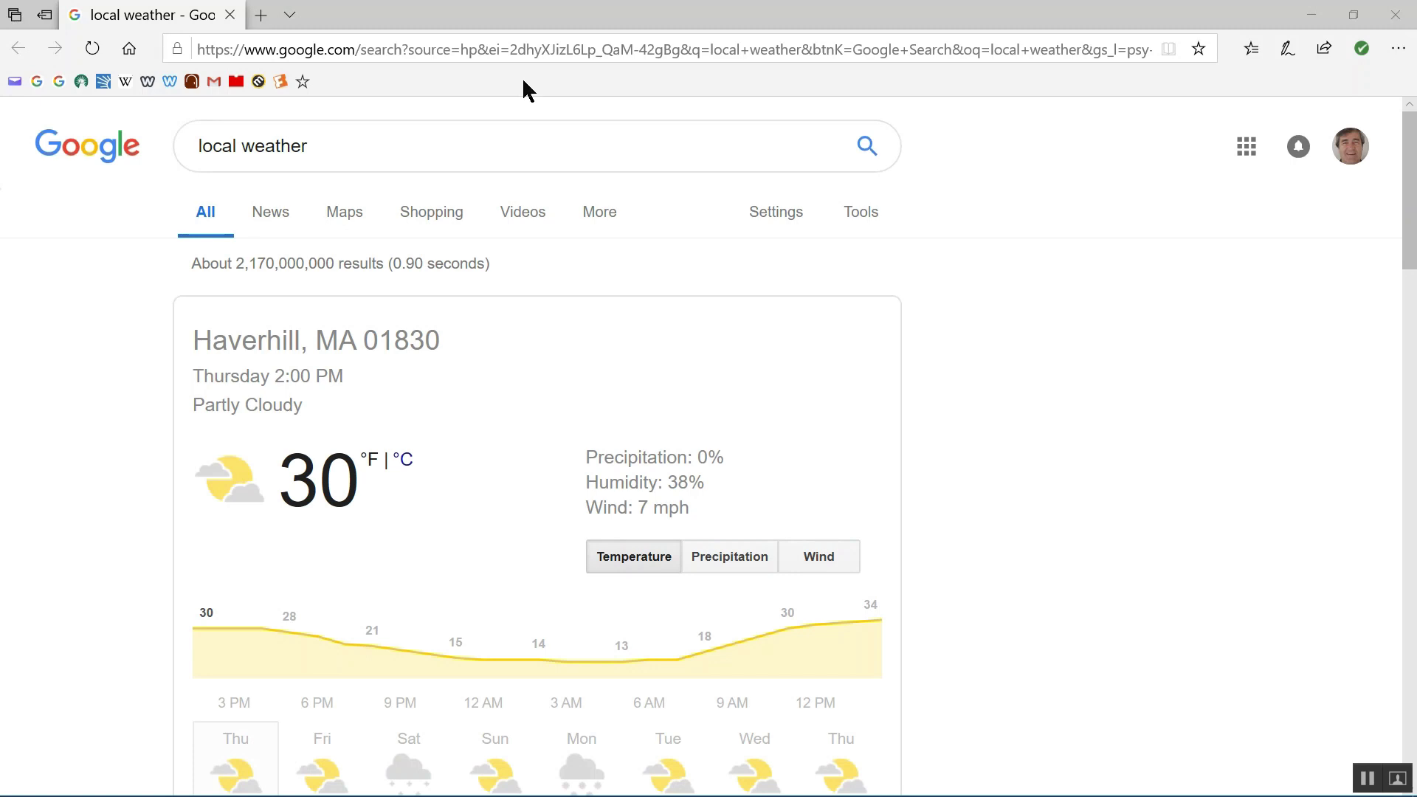
# Set Edge's start page to the copied Google local weather search address, then close Edge.
pyautogui.click(523, 53)
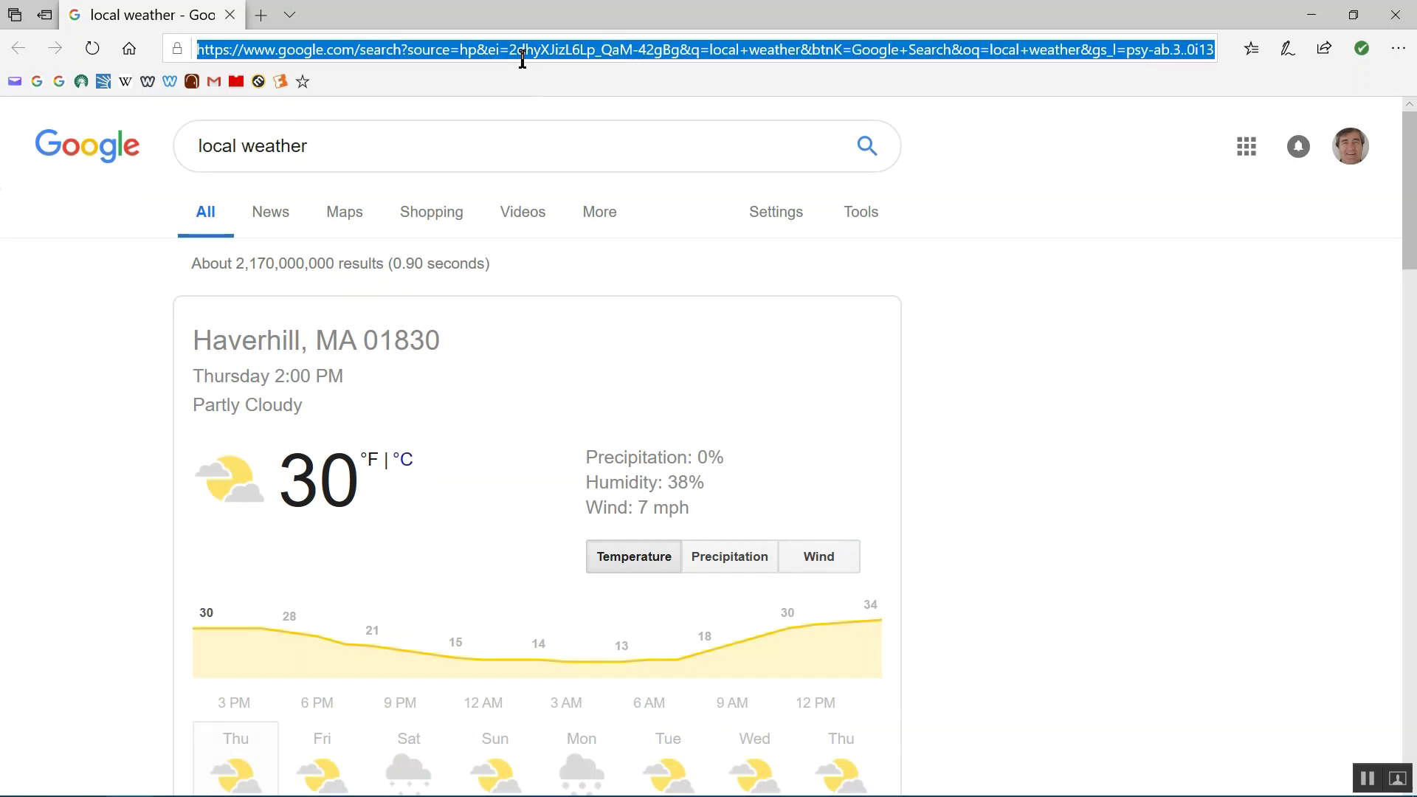
pyautogui.click(1399, 50)
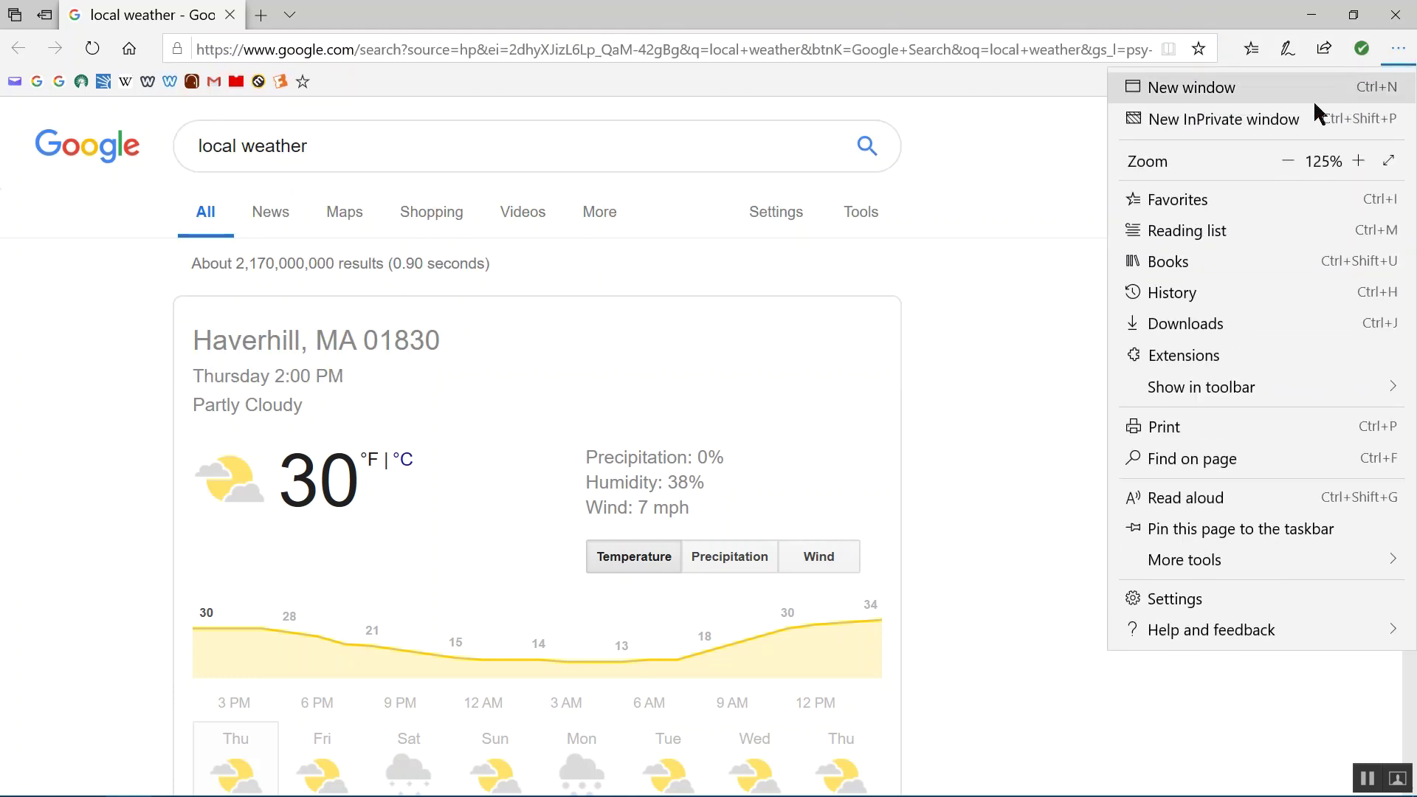
pyautogui.click(1190, 608)
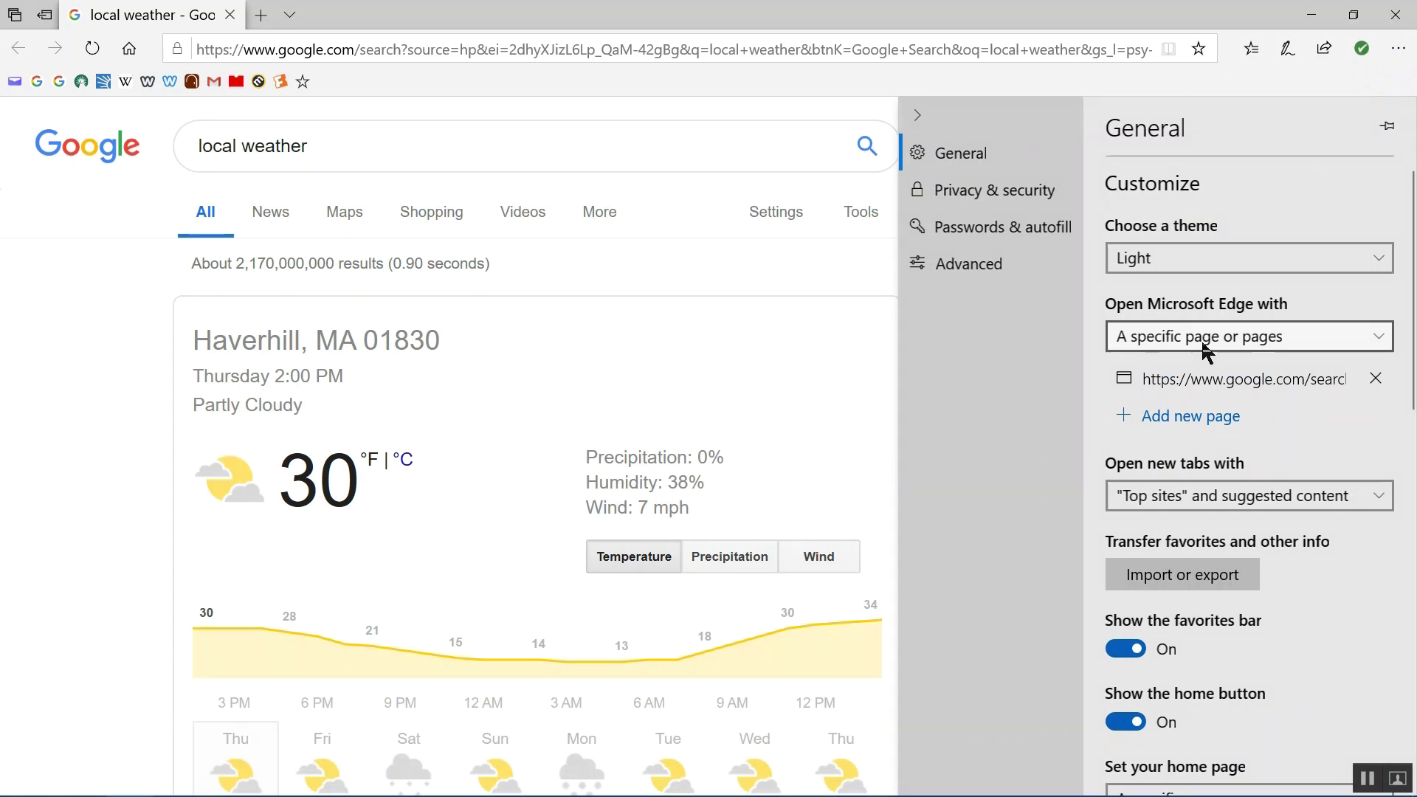
pyautogui.click(1208, 399)
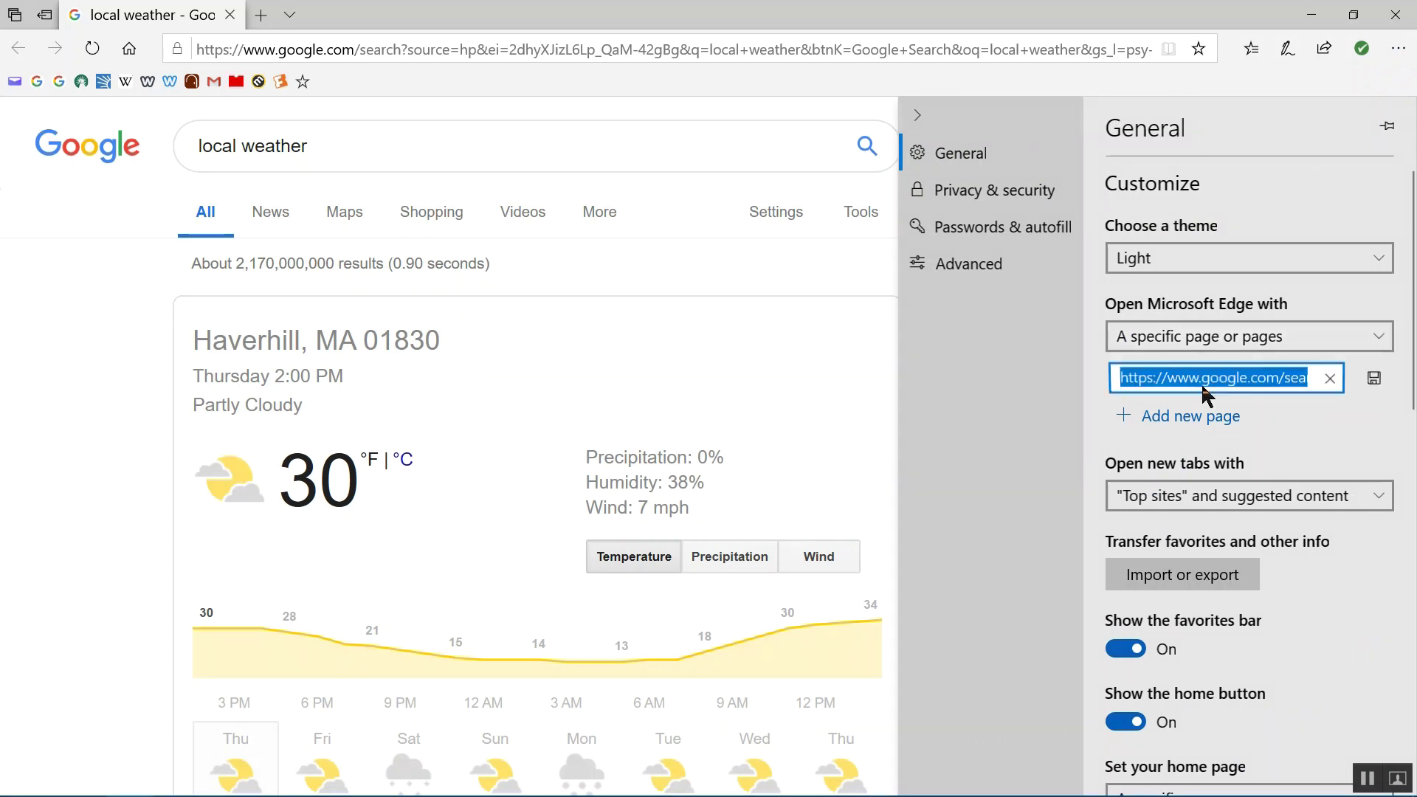
pyautogui.press('BackSpace')
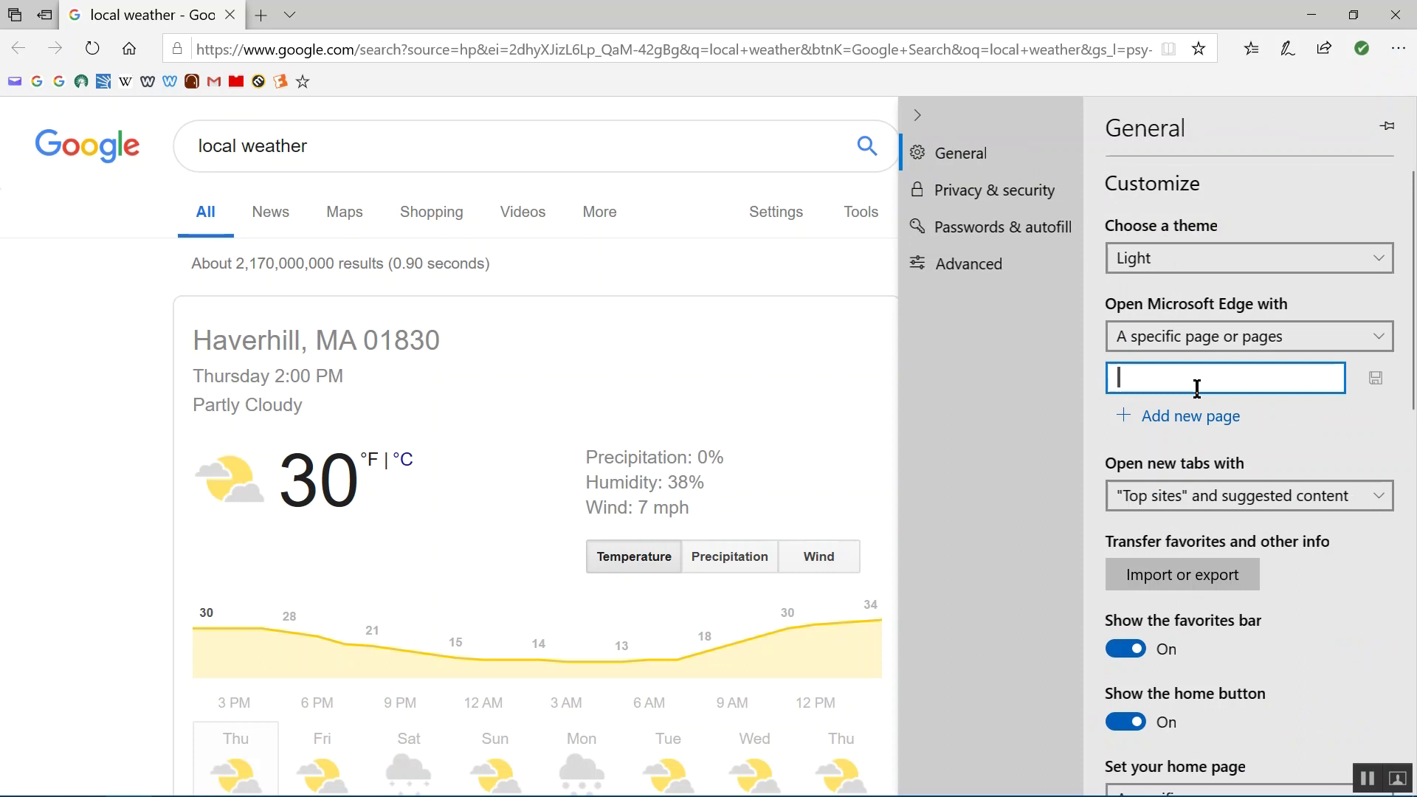
pyautogui.hotkey('ctrl', 'v')
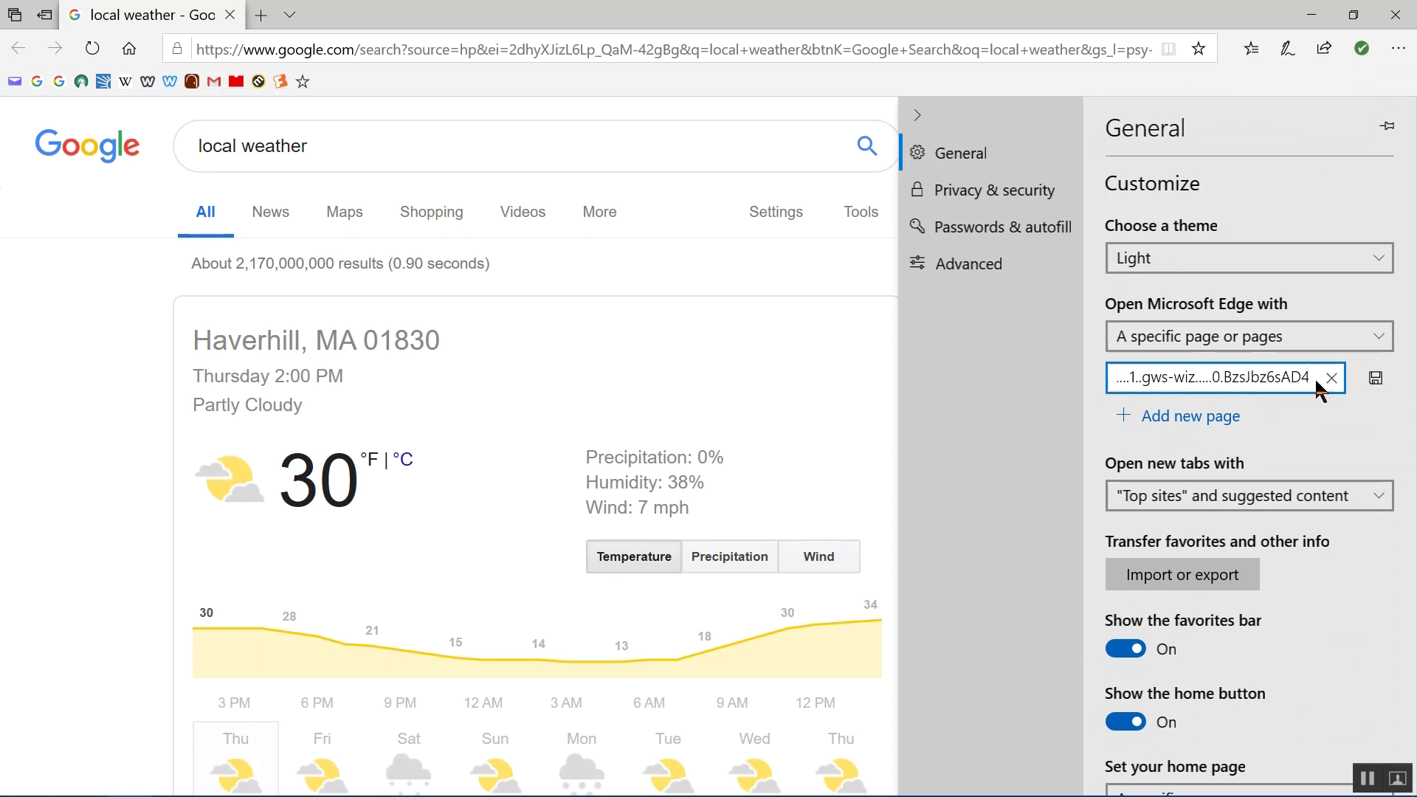
pyautogui.click(1376, 380)
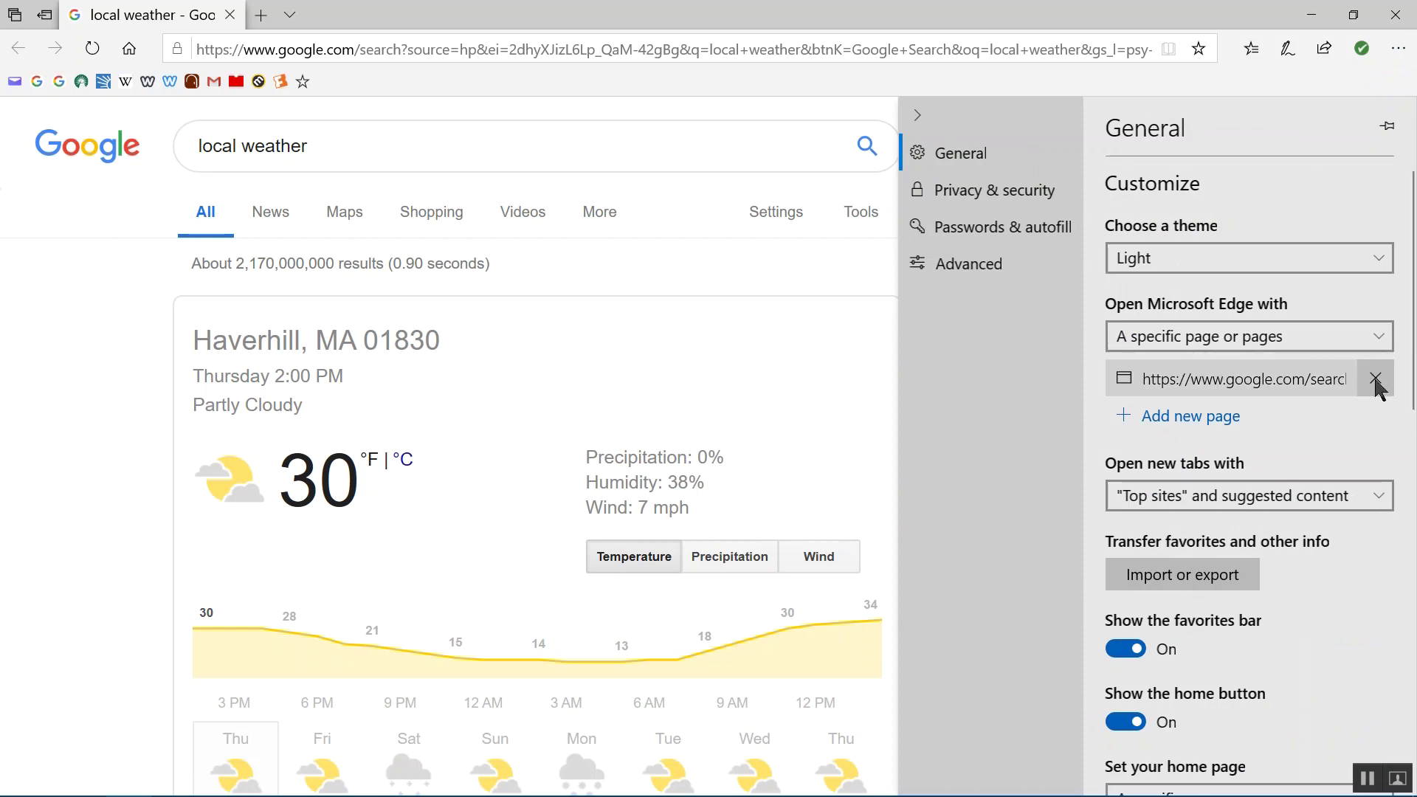
pyautogui.click(1391, 17)
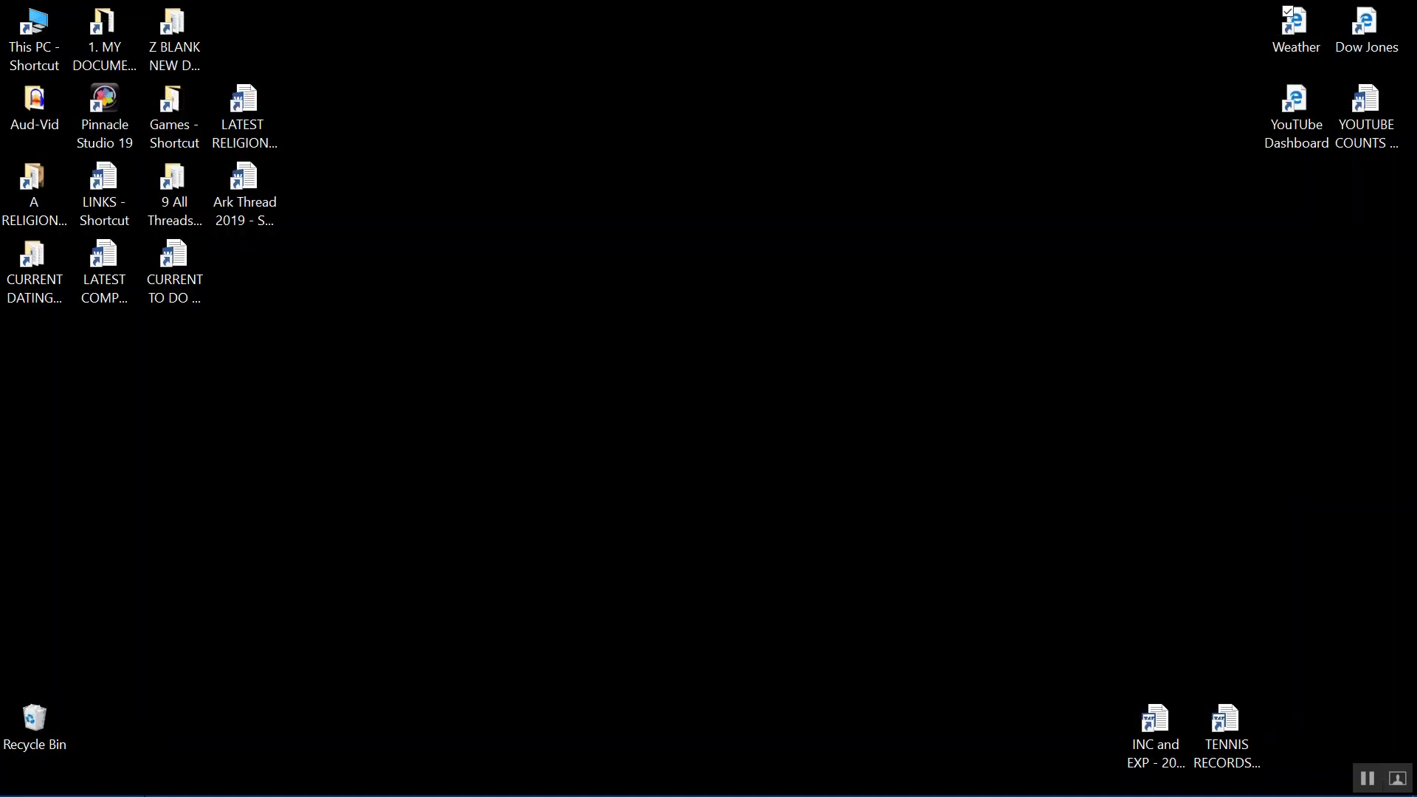
# Reopen Edge to check its start page, then go to Word's Proofing options.
pyautogui.moveTo(127, 788)
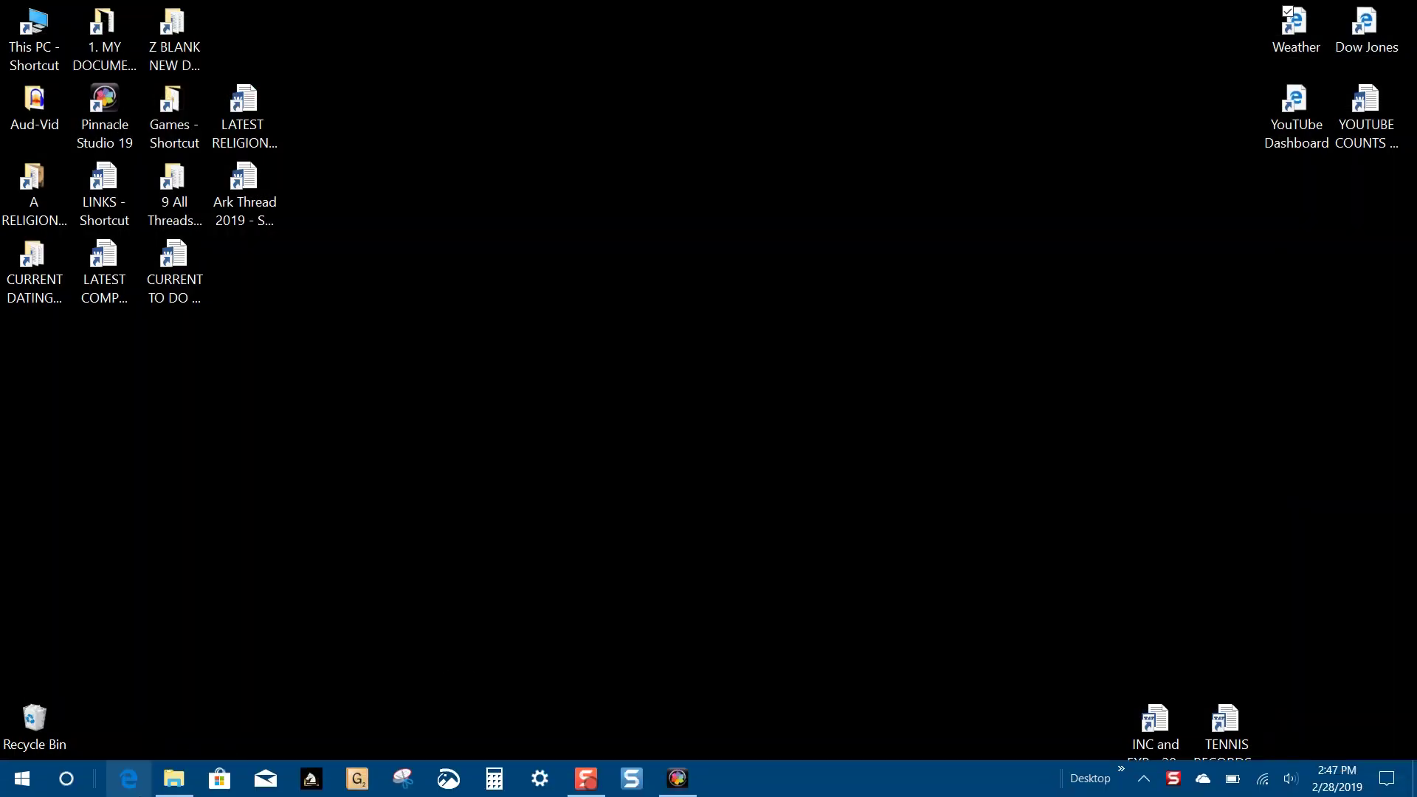
pyautogui.click(127, 781)
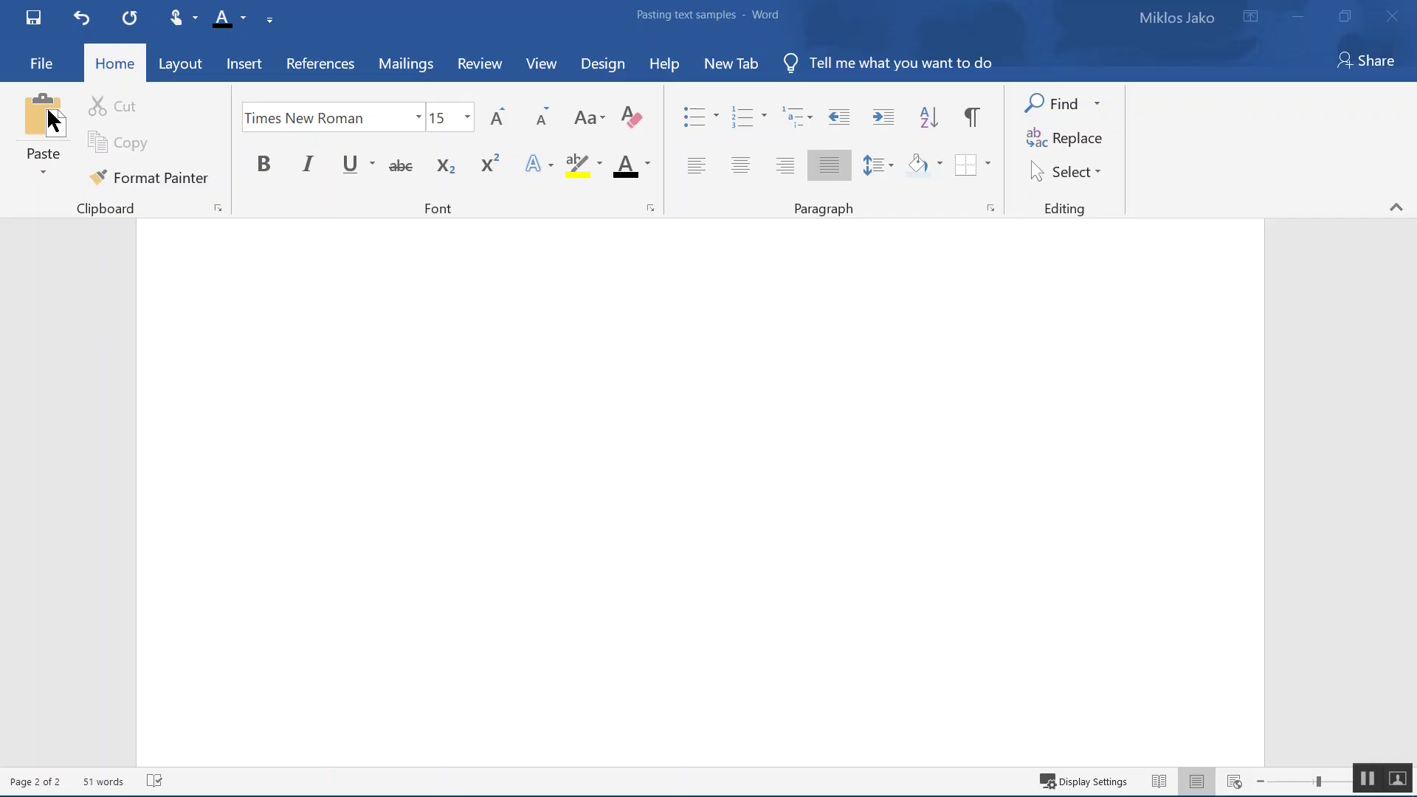
pyautogui.click(43, 70)
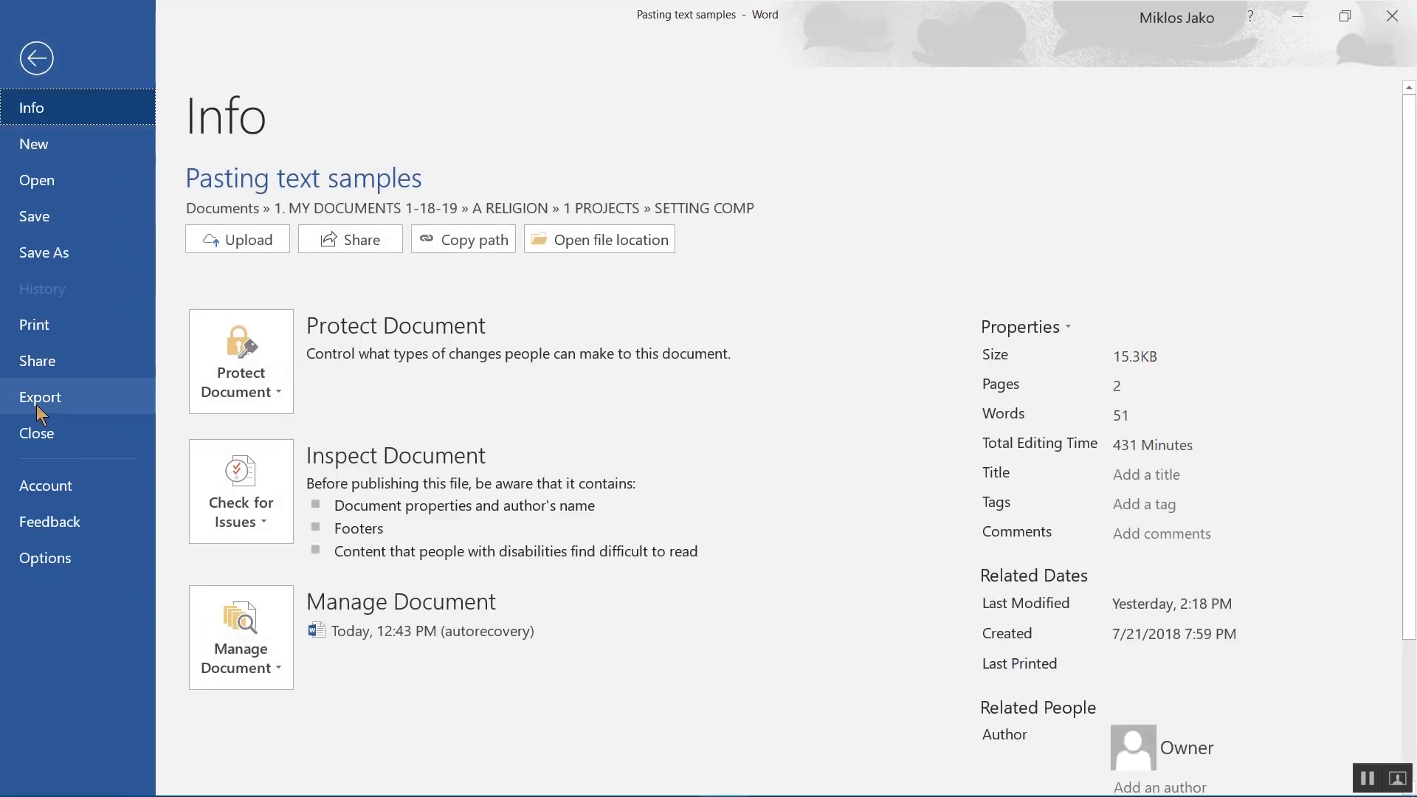
pyautogui.click(46, 557)
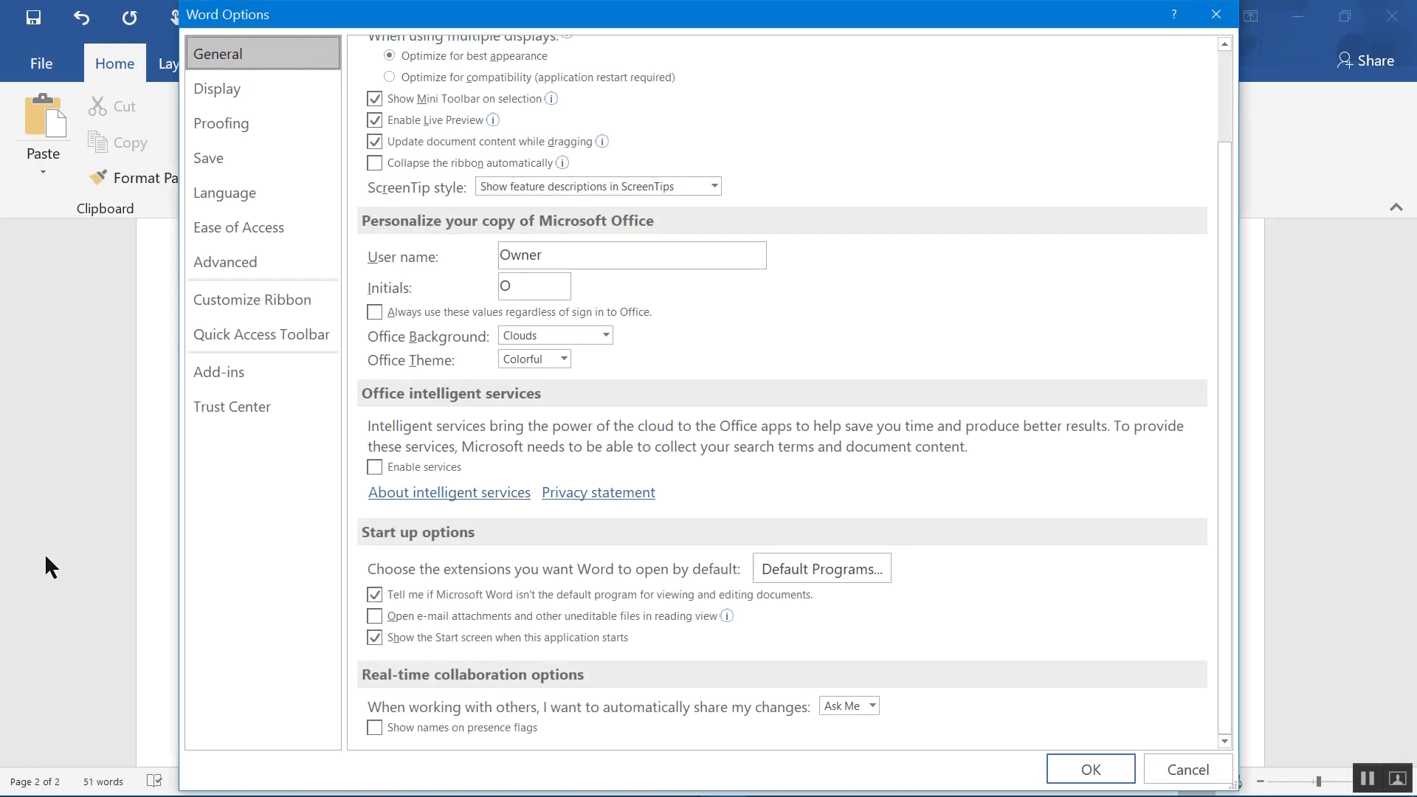
pyautogui.click(223, 126)
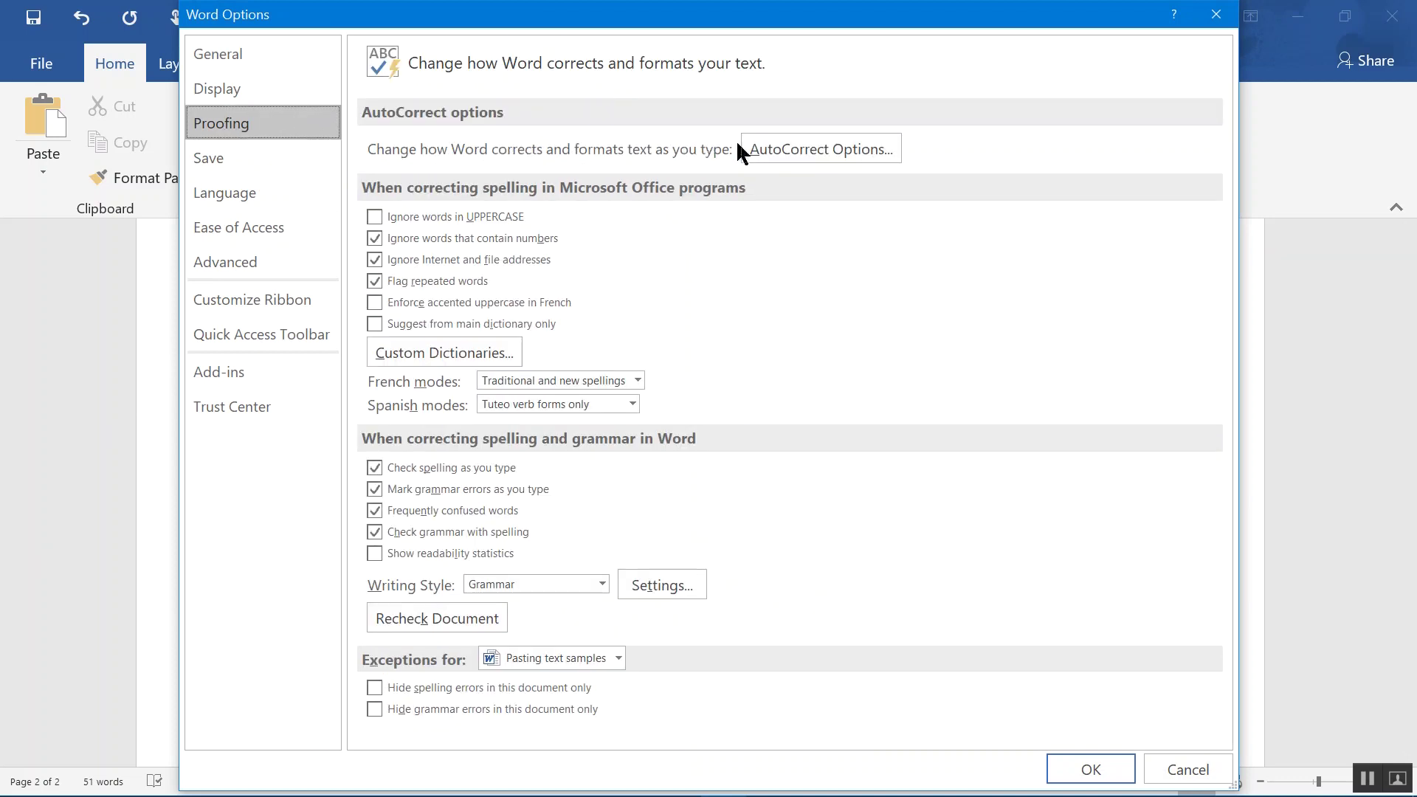
# Add an AutoCorrect entry replacing 'appt' with 'appointment' and type 'He made an apptointment' to test.
pyautogui.click(765, 147)
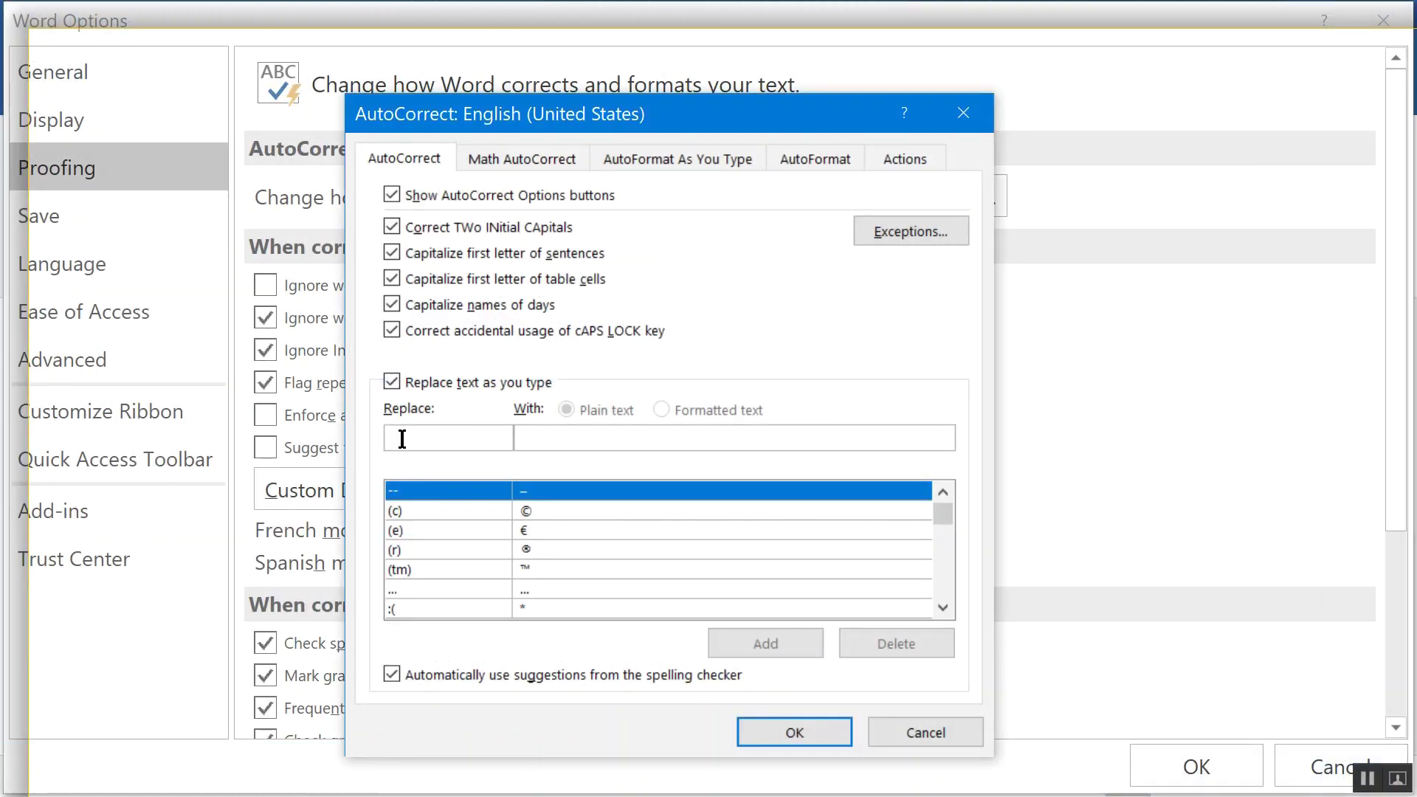
pyautogui.write('ap')
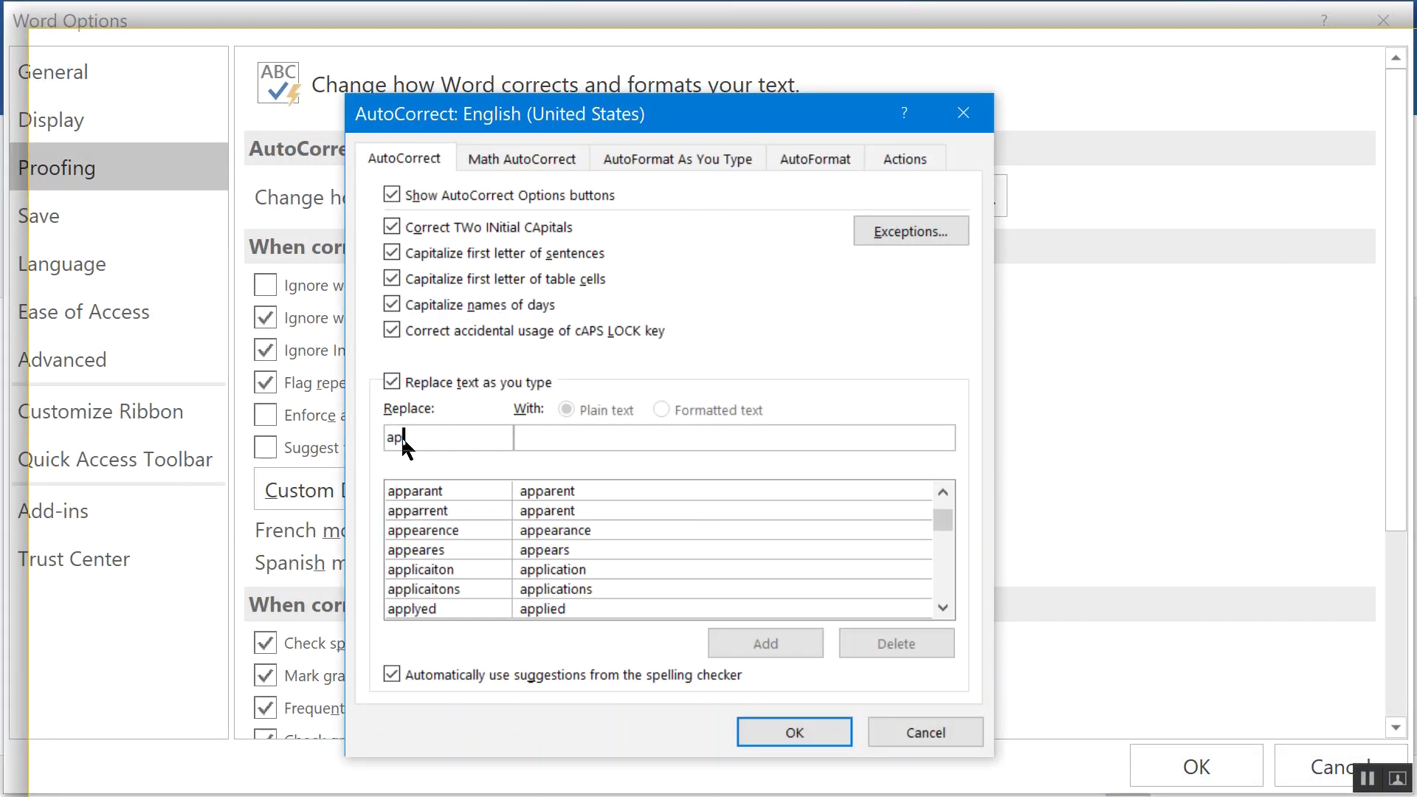
pyautogui.write('pt')
pyautogui.click(547, 437)
pyautogui.write('a')
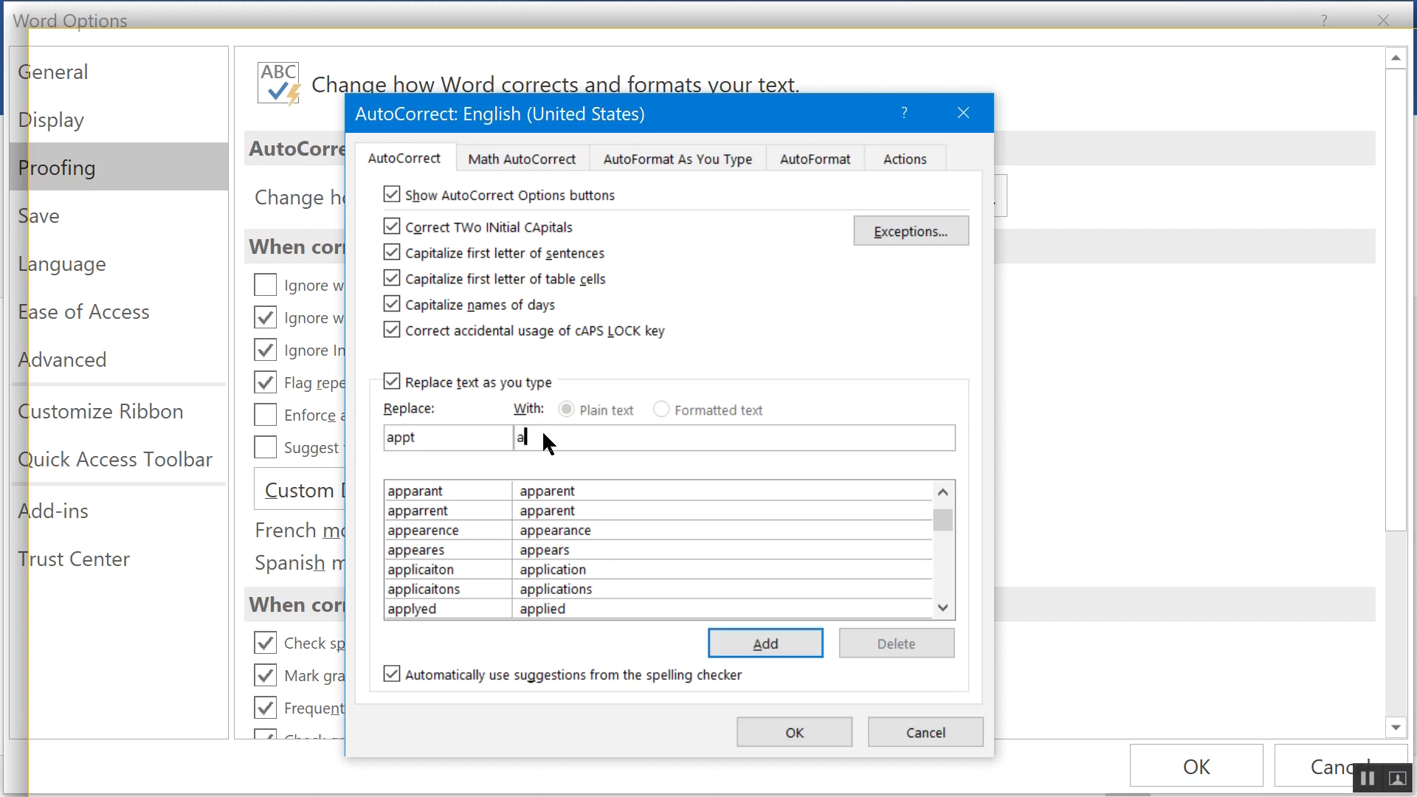
pyautogui.write('ppointment')
pyautogui.click(781, 653)
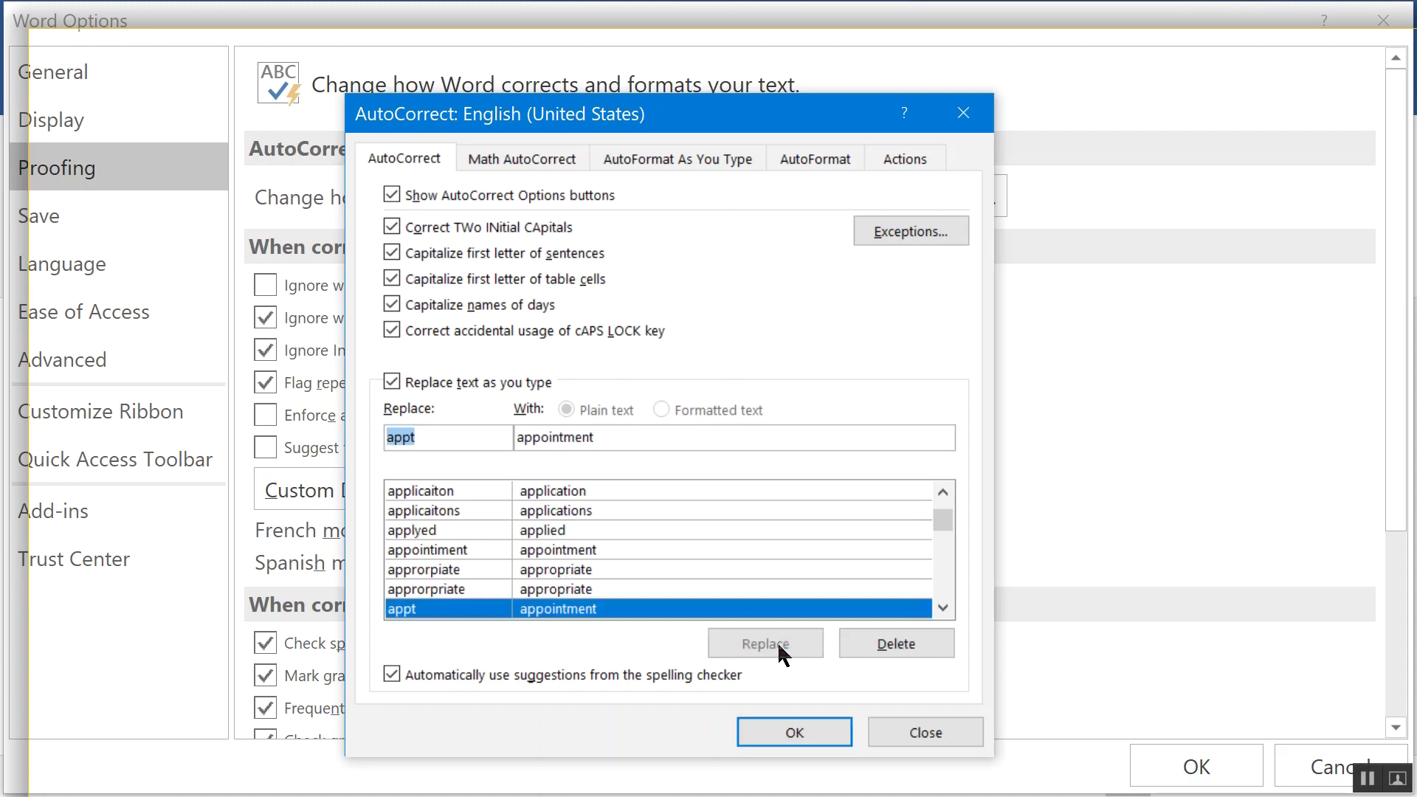
pyautogui.click(801, 733)
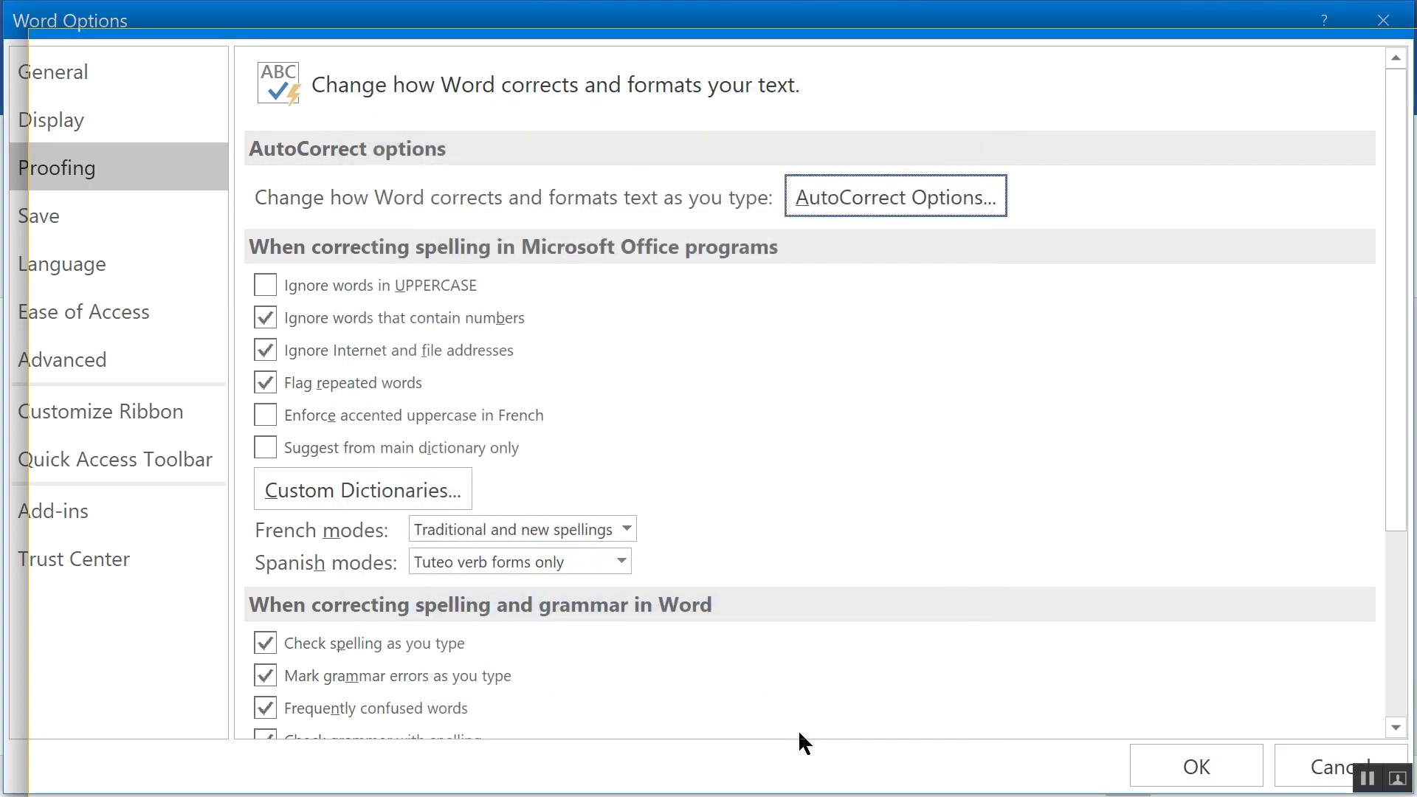
pyautogui.click(1385, 20)
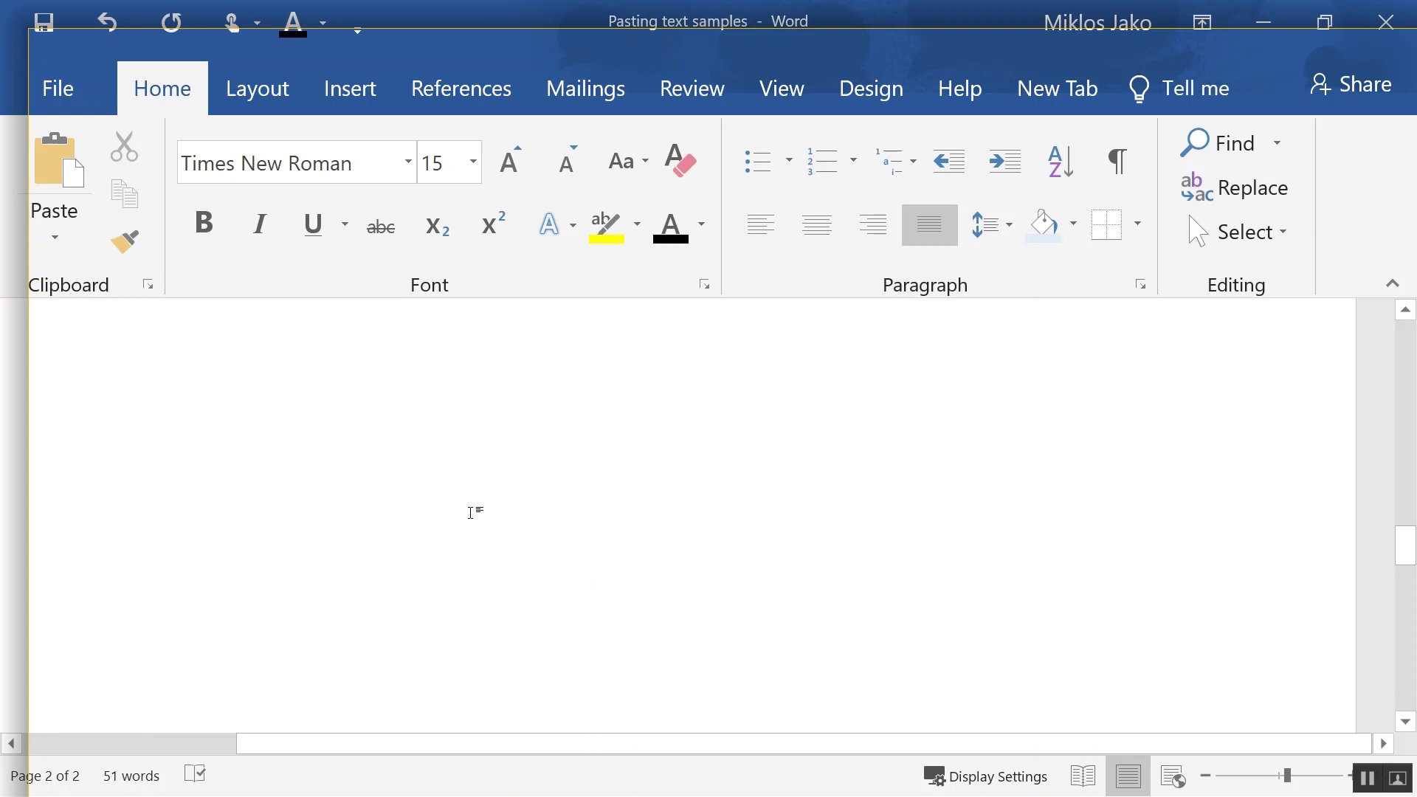
pyautogui.write('He made a')
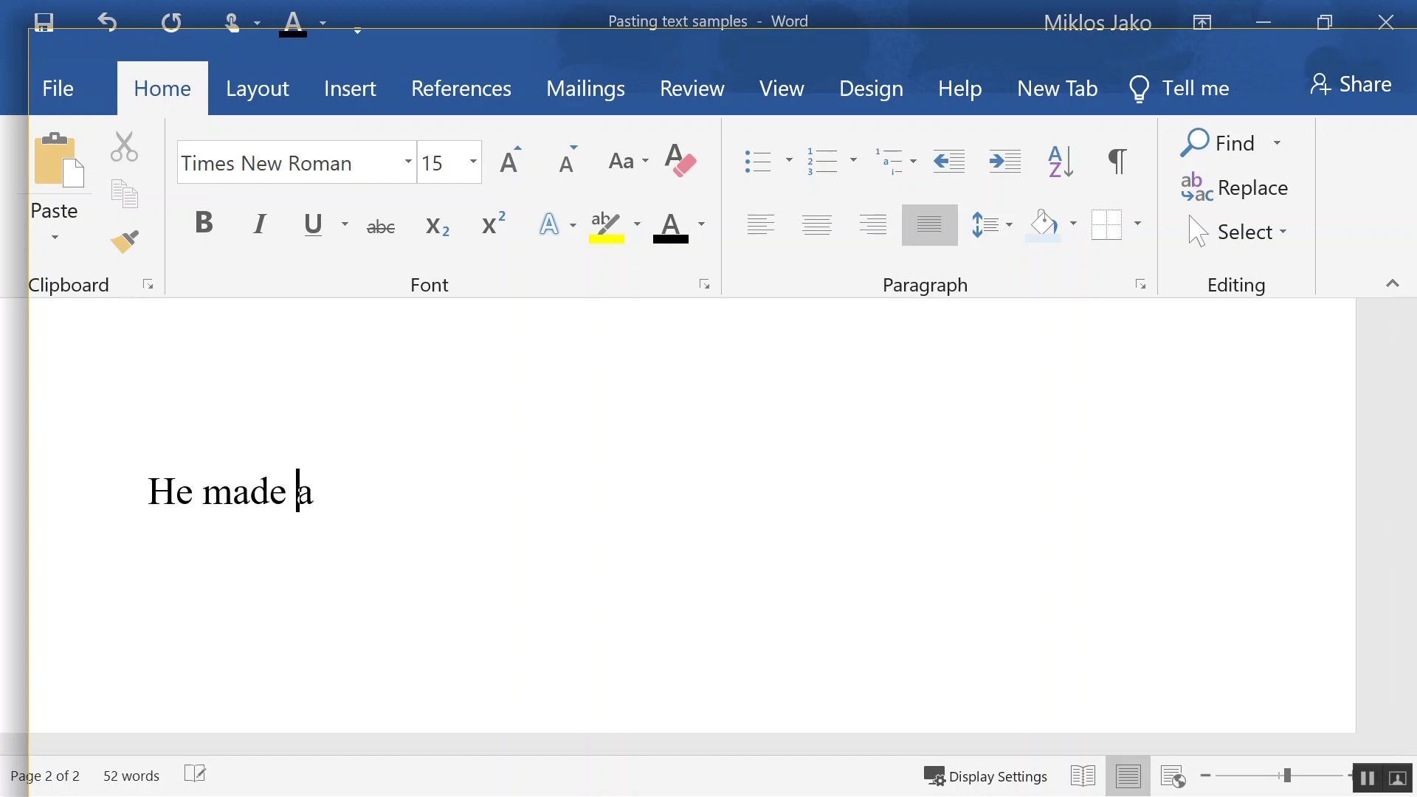
pyautogui.write('n appt')
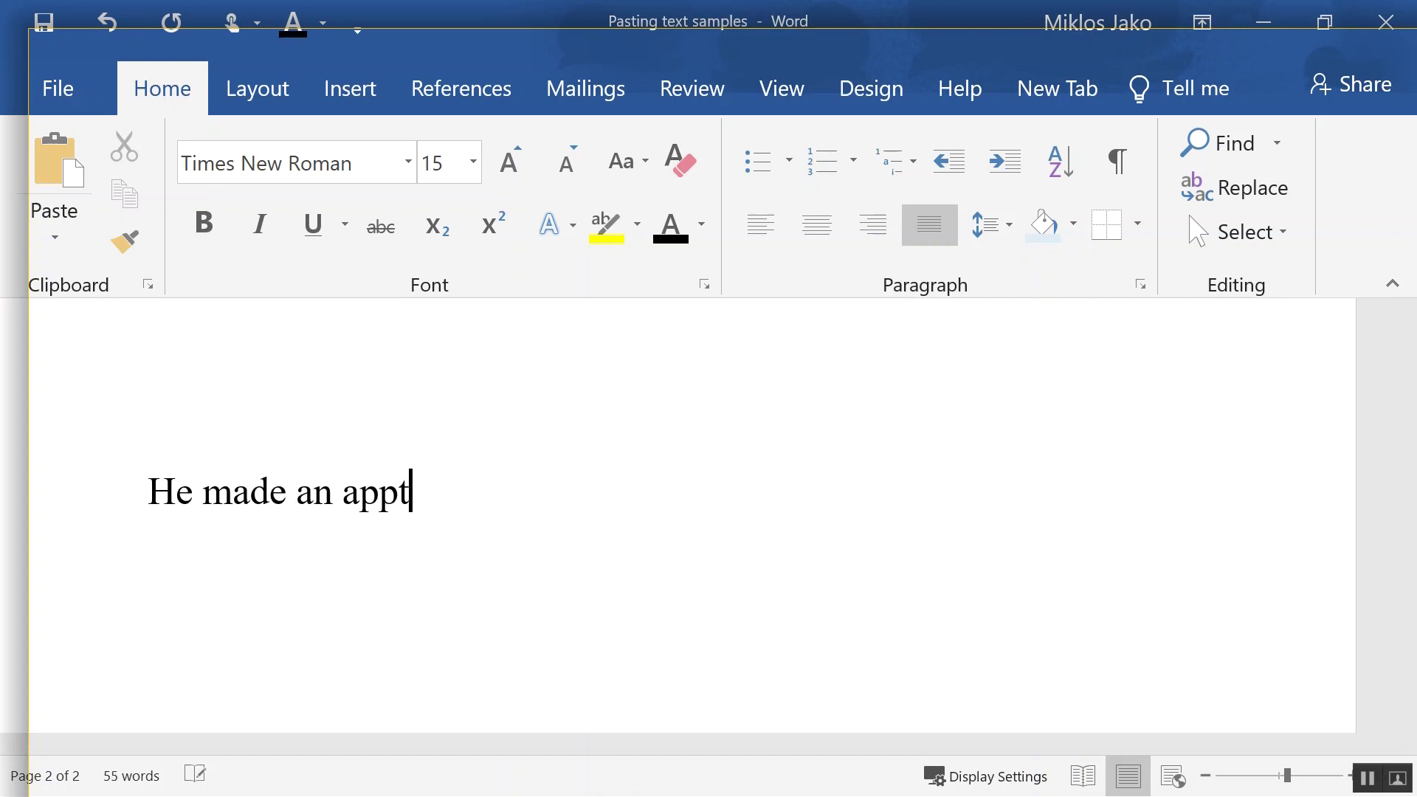
pyautogui.write('ointment')
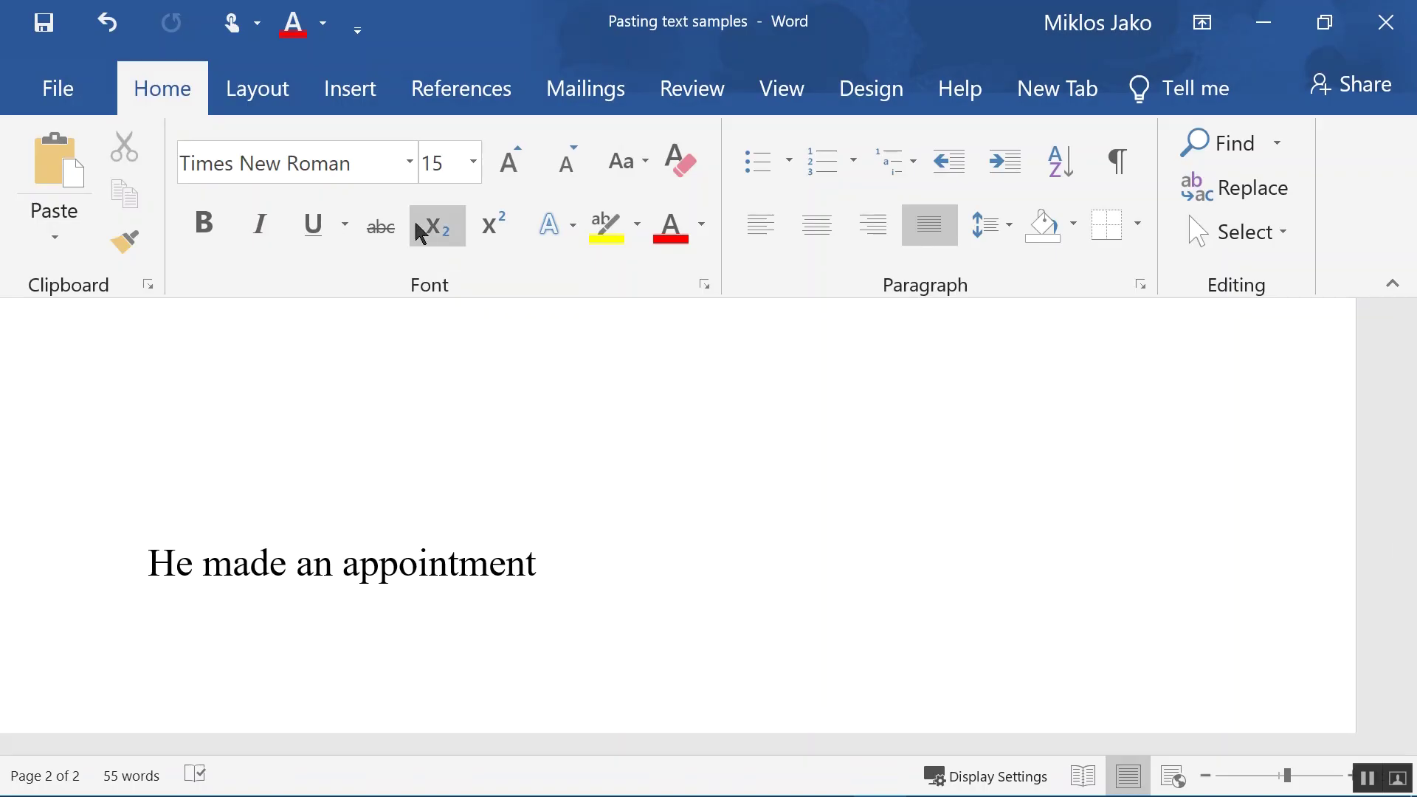
# Open the full Symbol dialog via Insert > Symbol > More Symbols and choose the Wingdings 2 font.
pyautogui.click(352, 92)
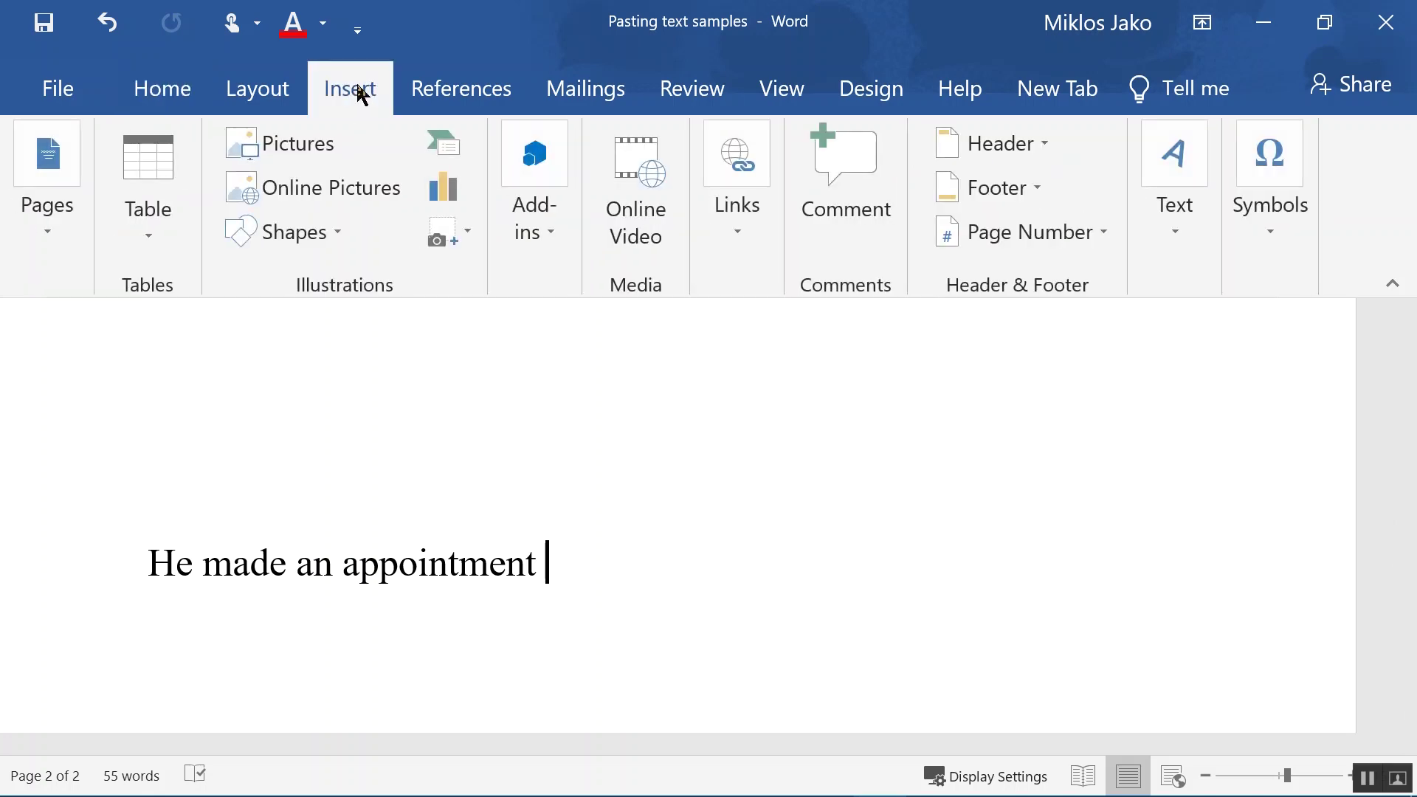
pyautogui.click(1270, 239)
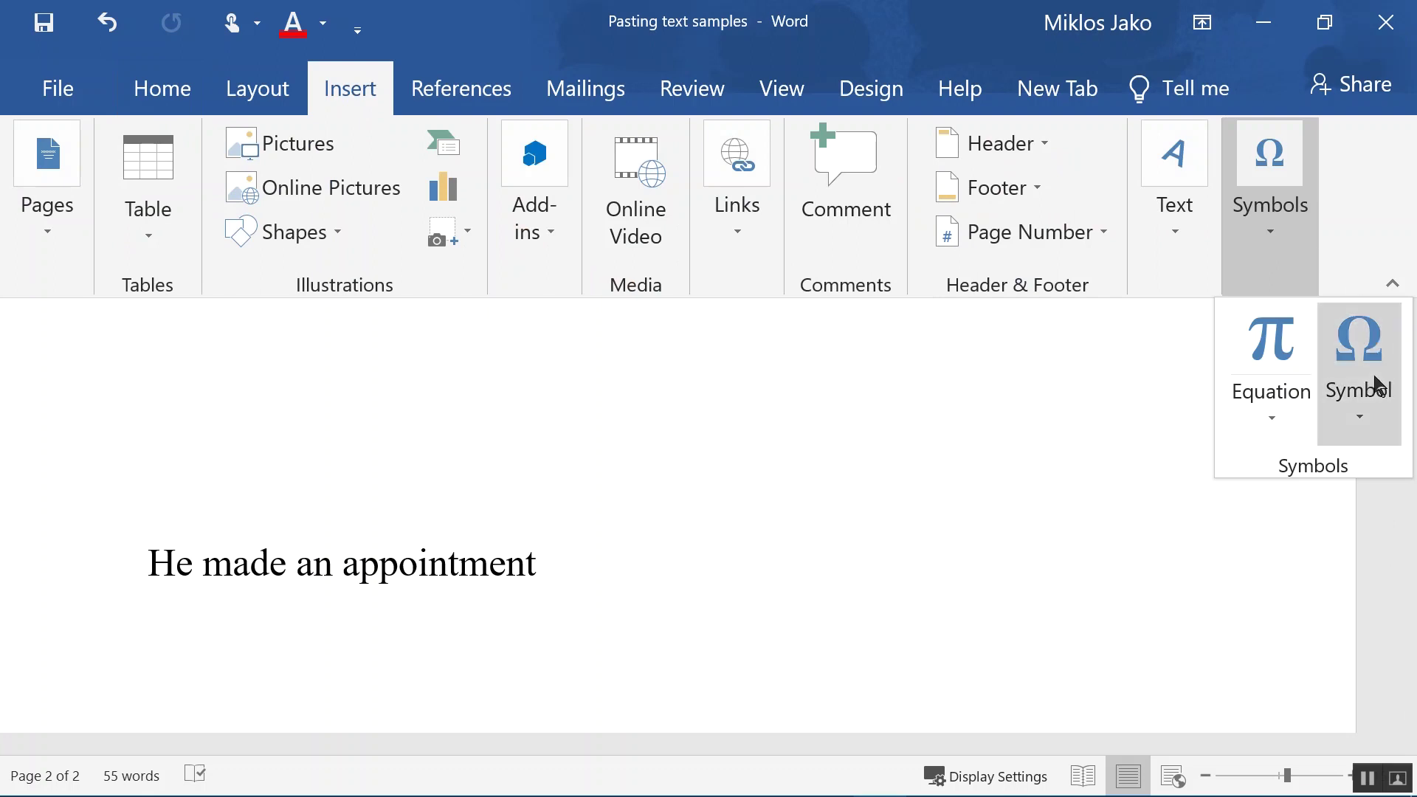
pyautogui.click(1363, 421)
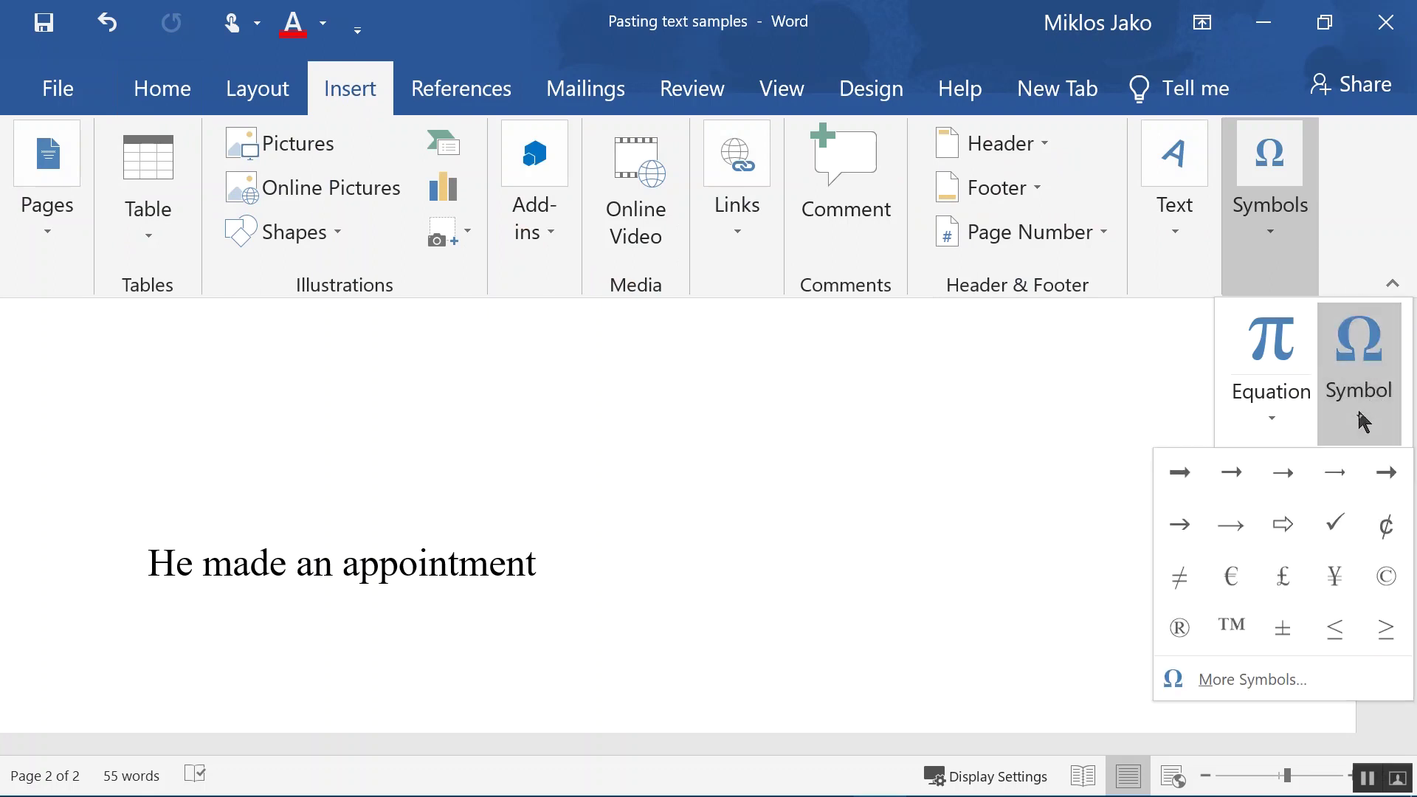
pyautogui.click(1255, 683)
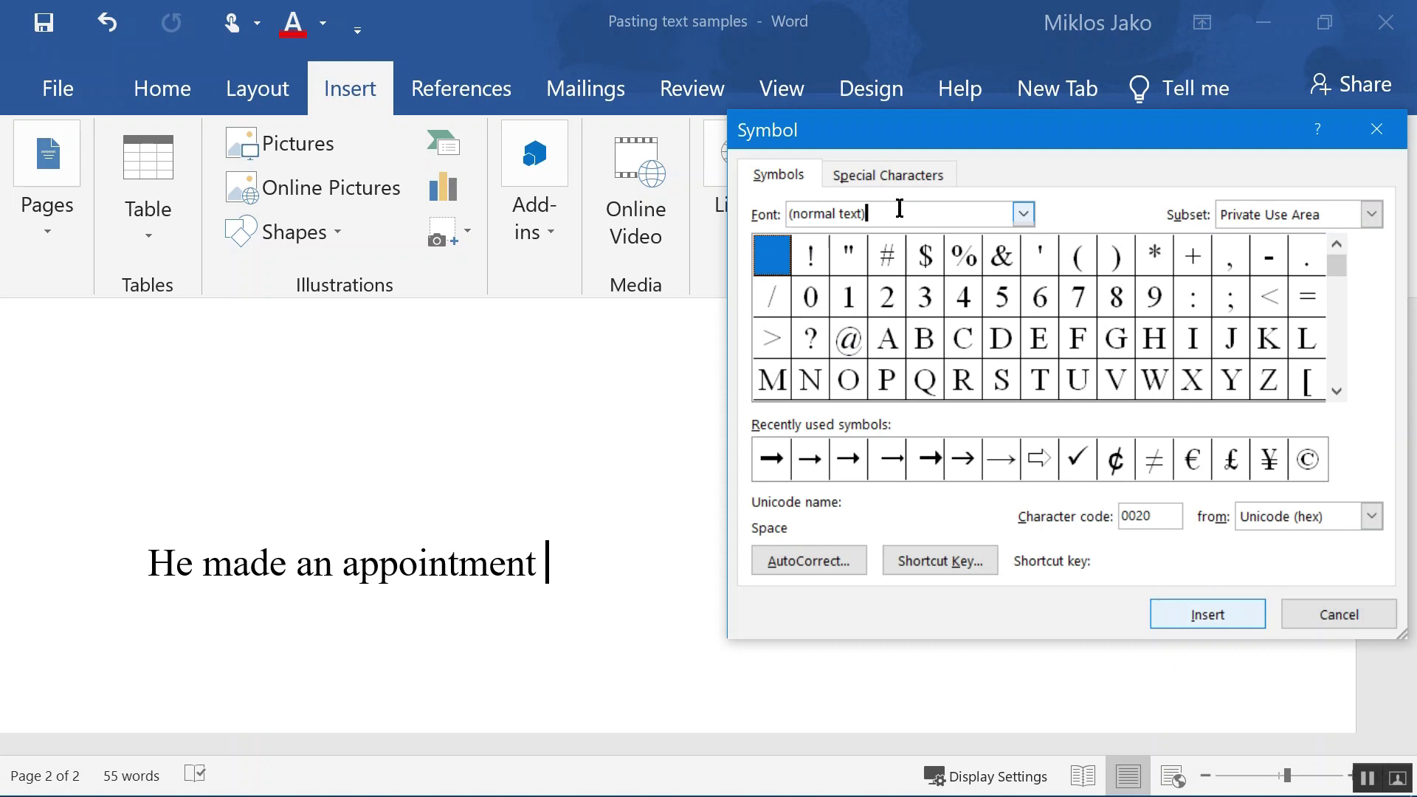
pyautogui.click(1025, 215)
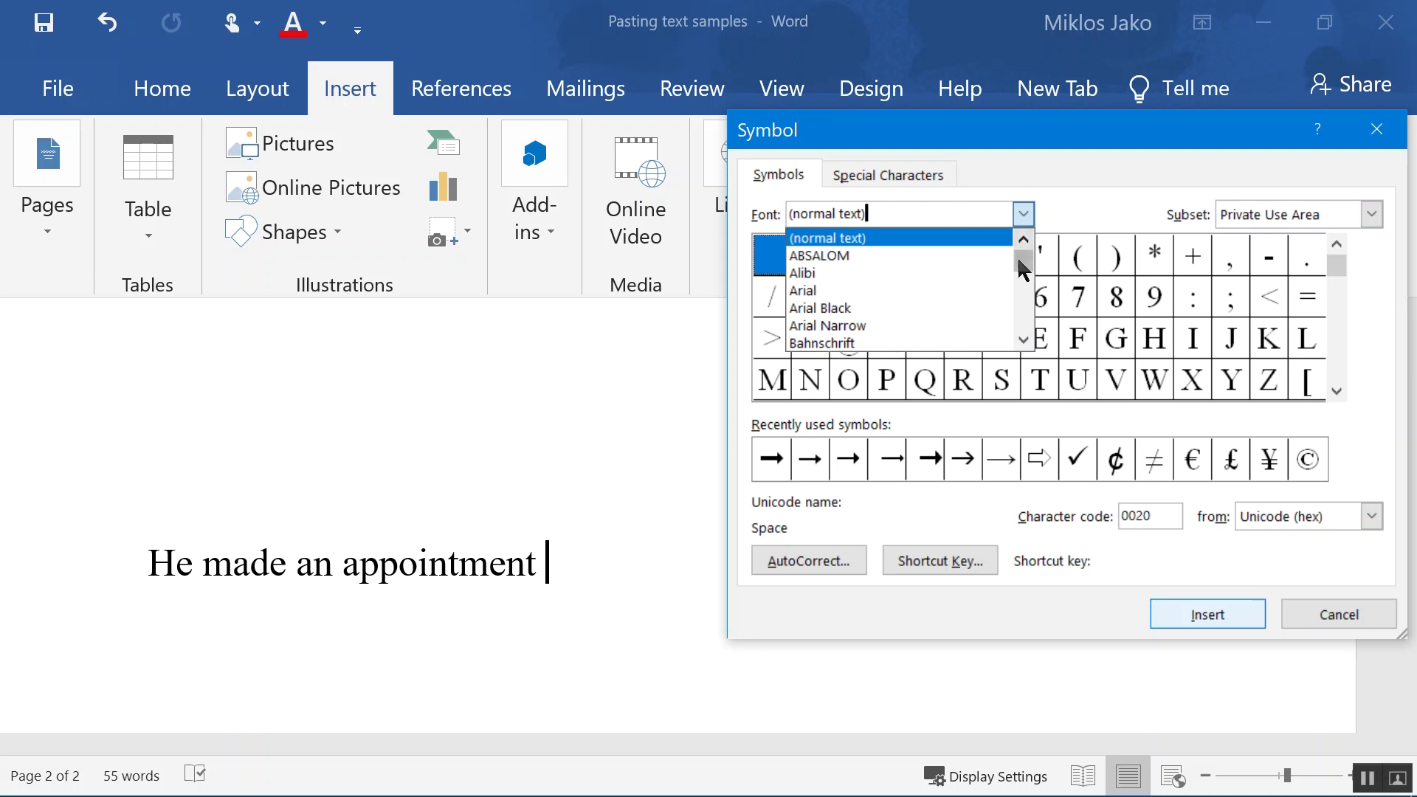
pyautogui.moveTo(1024, 267); pyautogui.dragTo(1031, 341)
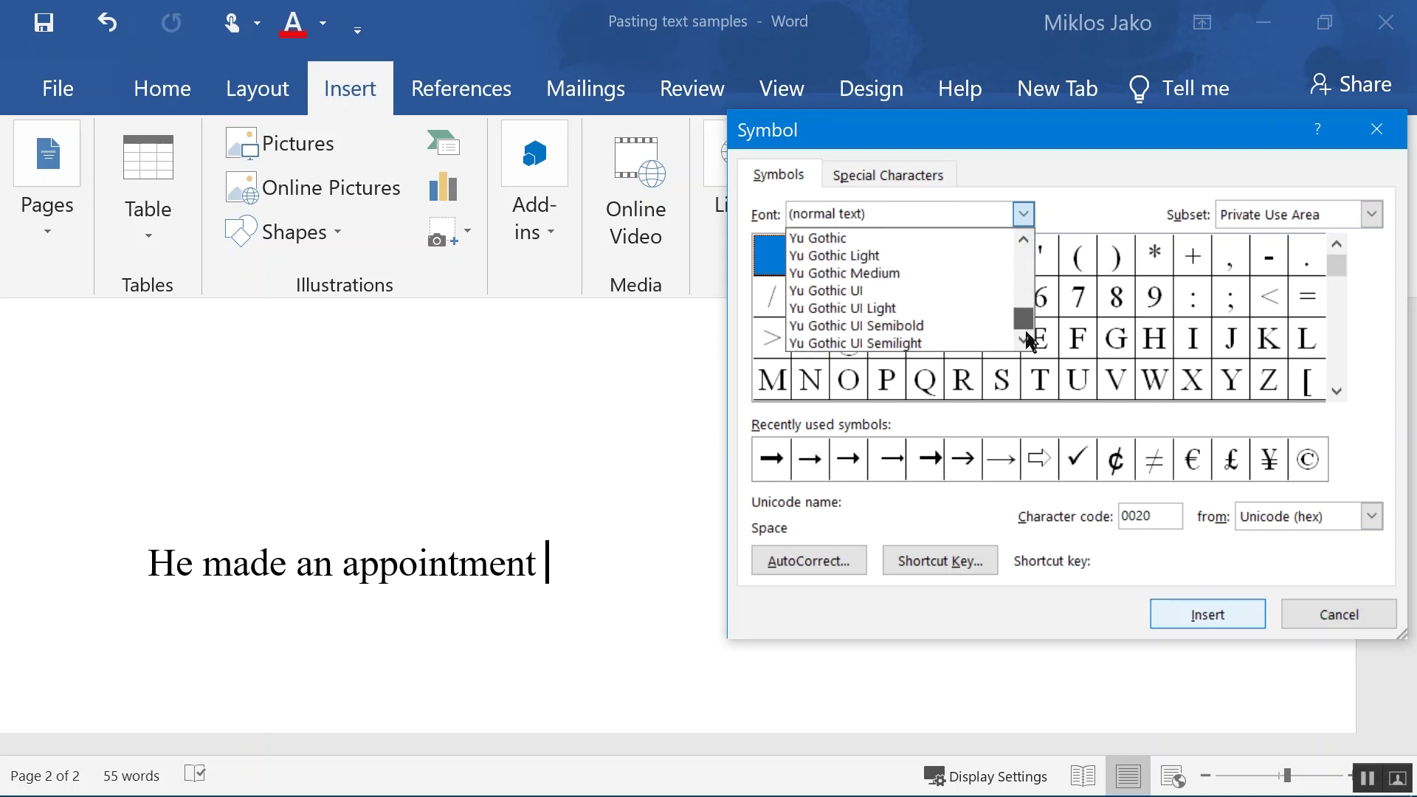
pyautogui.click(1025, 242)
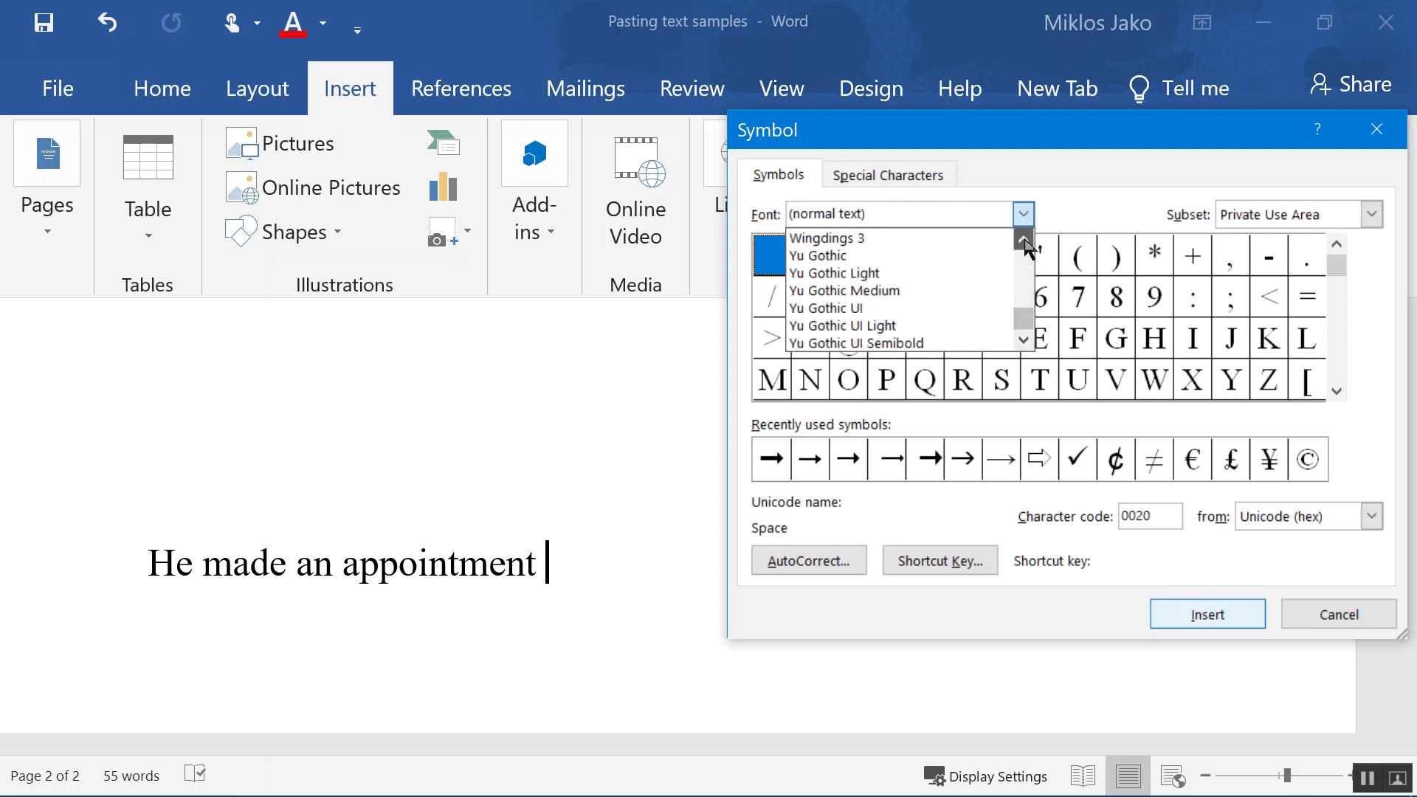
pyautogui.click(1025, 242)
pyautogui.click(1025, 242)
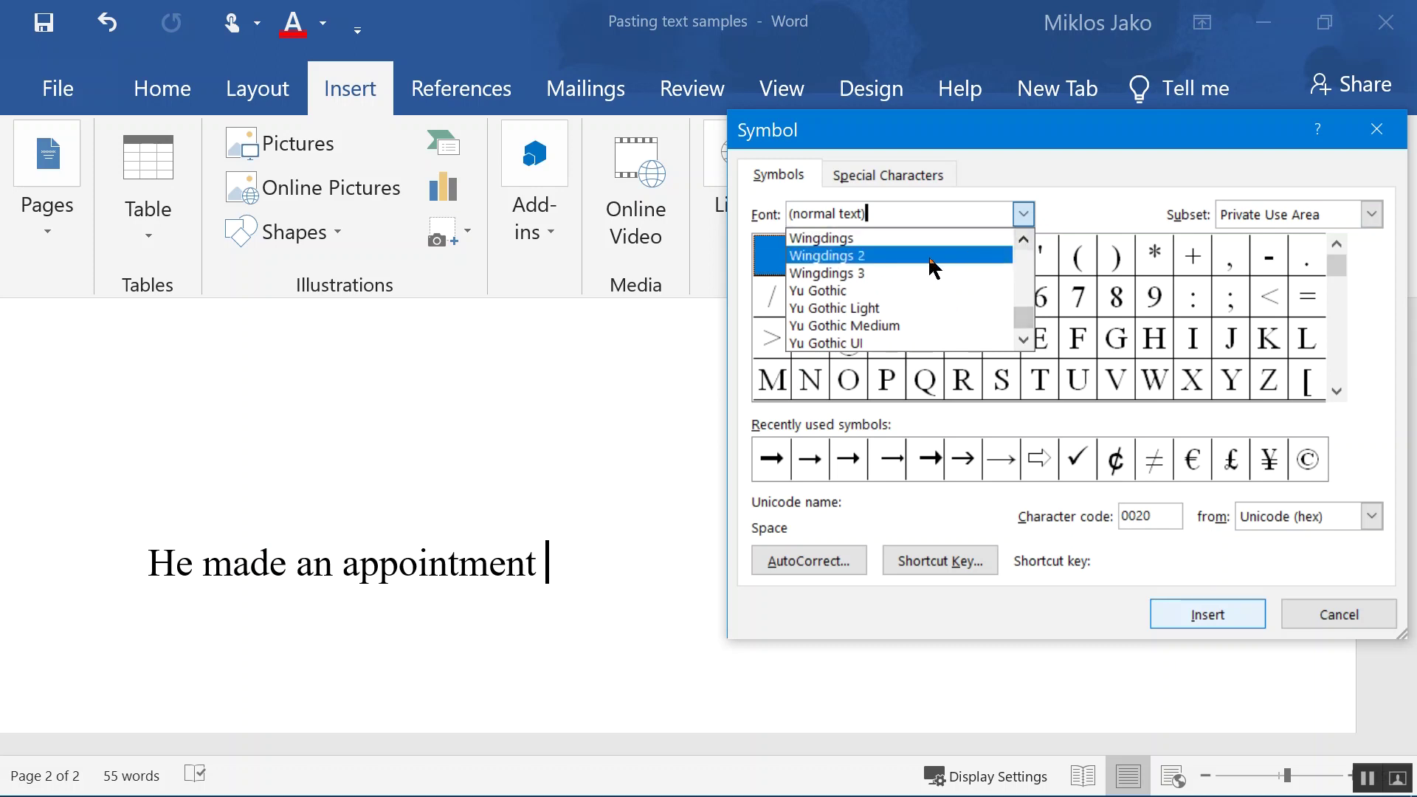
pyautogui.click(845, 257)
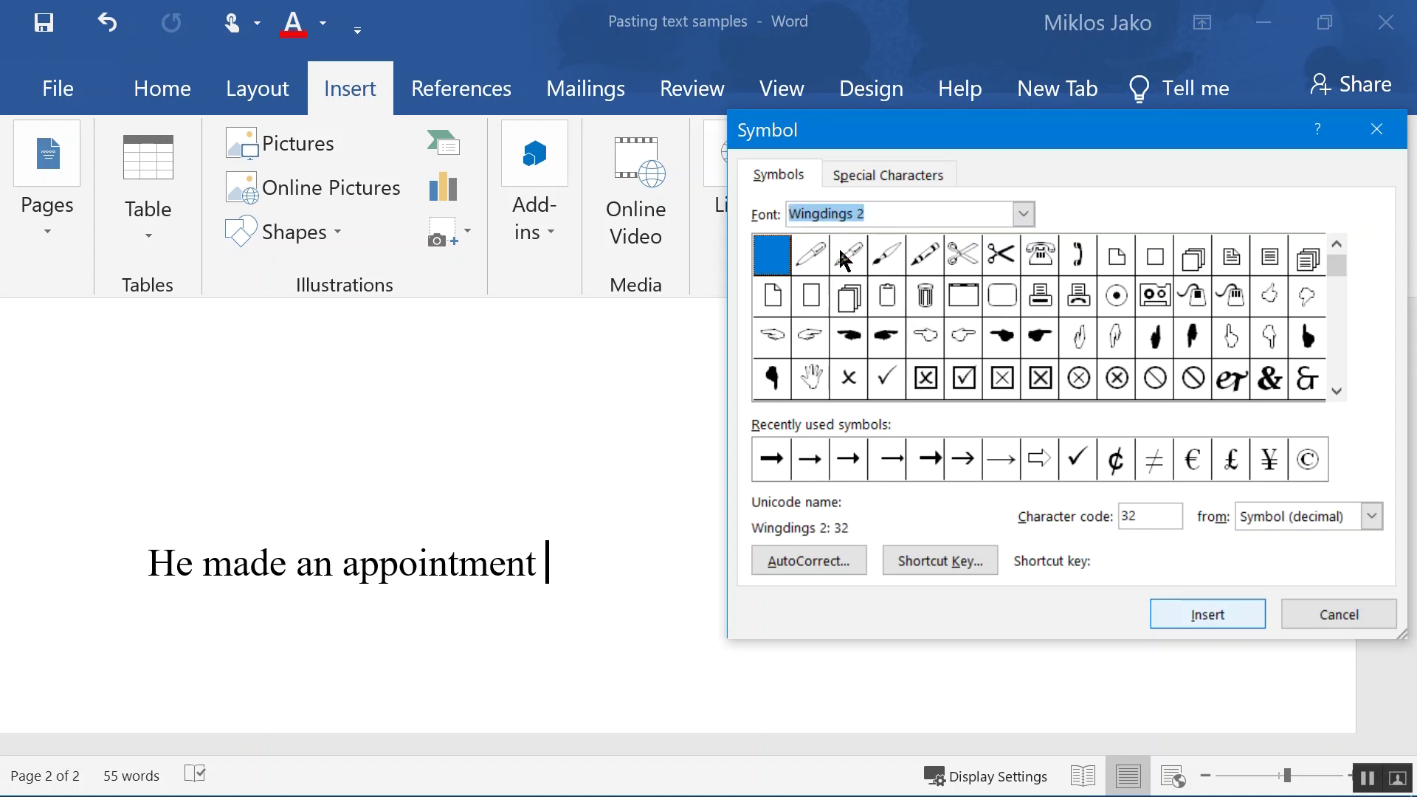
# Assign the keyboard shortcut Ctrl+/ to the Wingdings 2 check mark symbol.
pyautogui.click(889, 381)
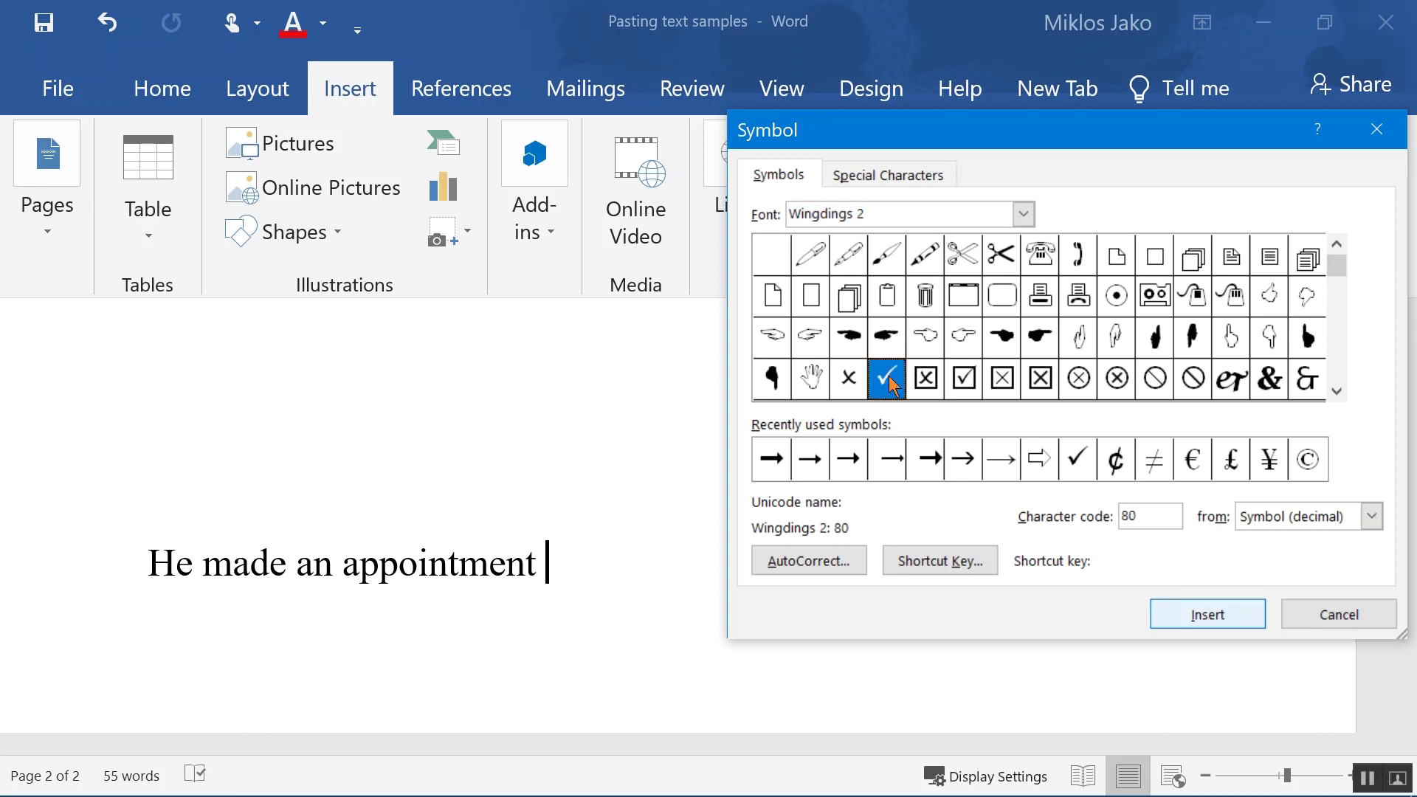
pyautogui.click(938, 565)
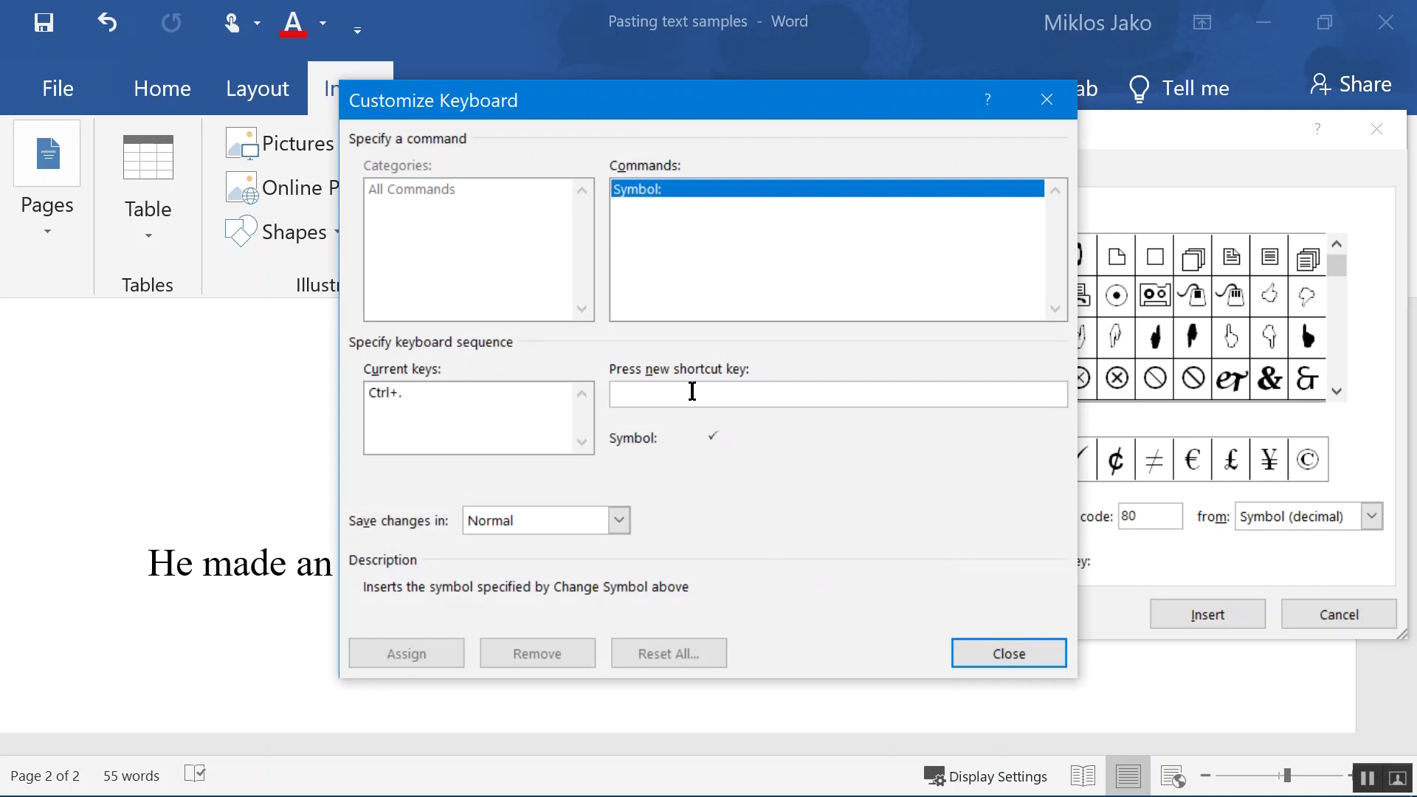
pyautogui.hotkey('ctrl', '/')
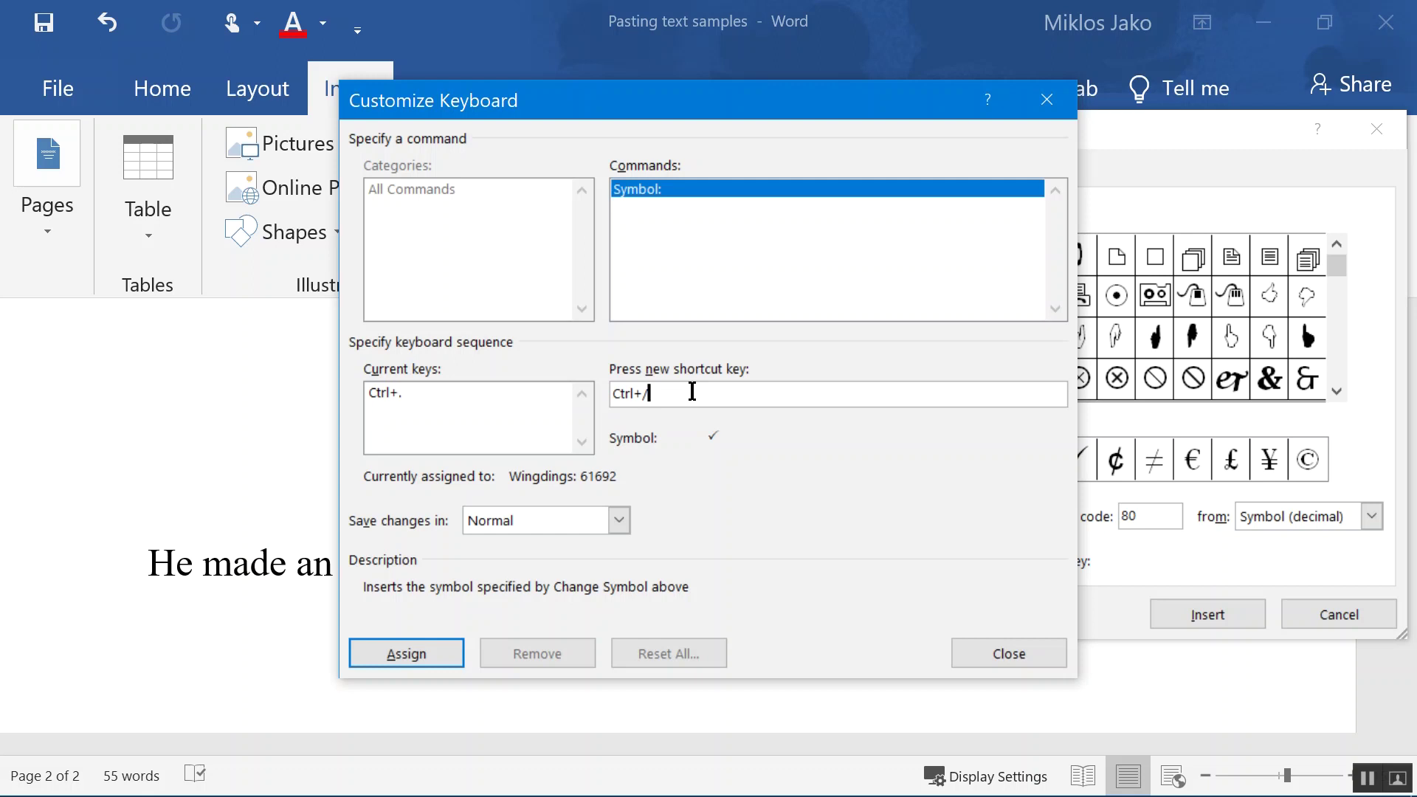
pyautogui.click(397, 651)
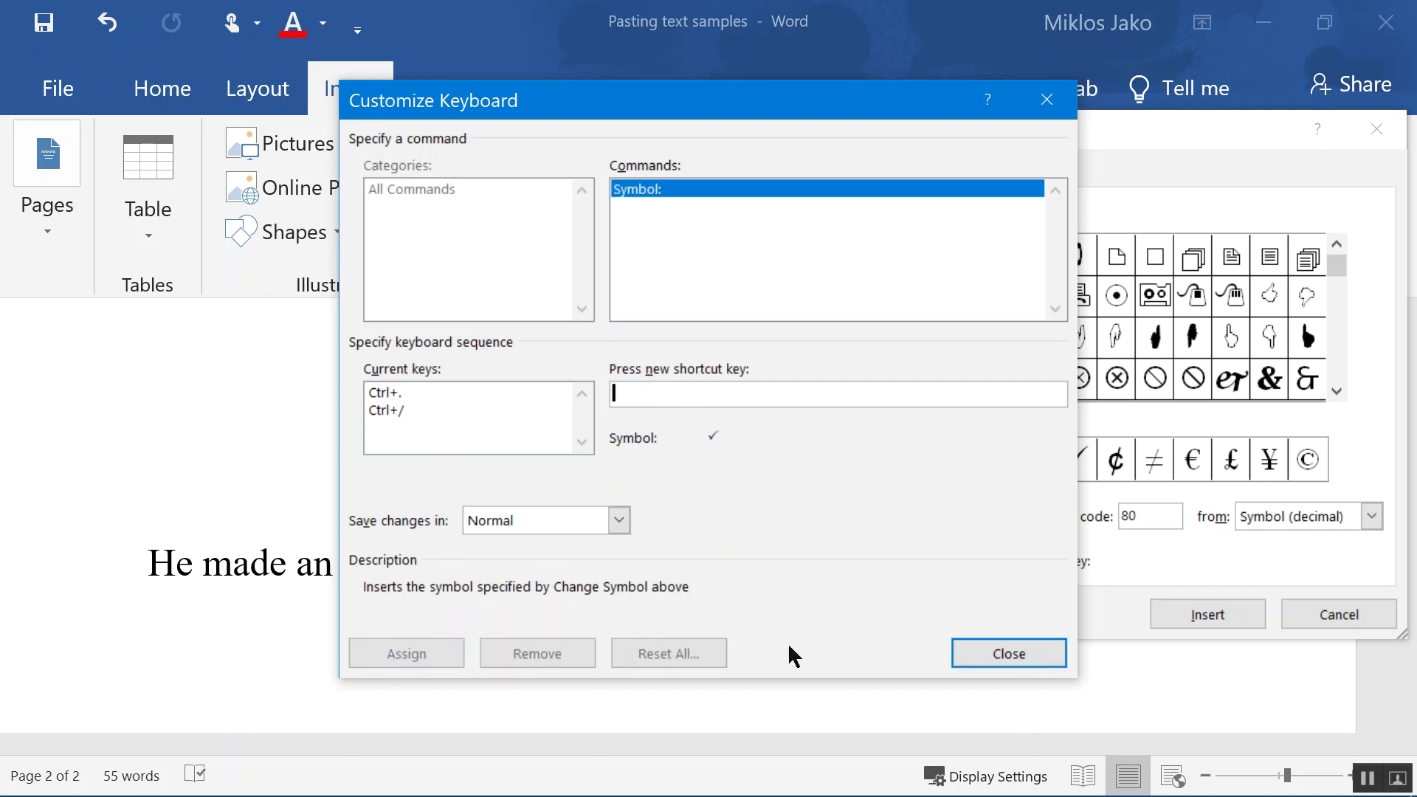
# Close the Customize Keyboard and Symbol dialogs and insert a check mark after 'He made an appointment'.
pyautogui.click(1019, 654)
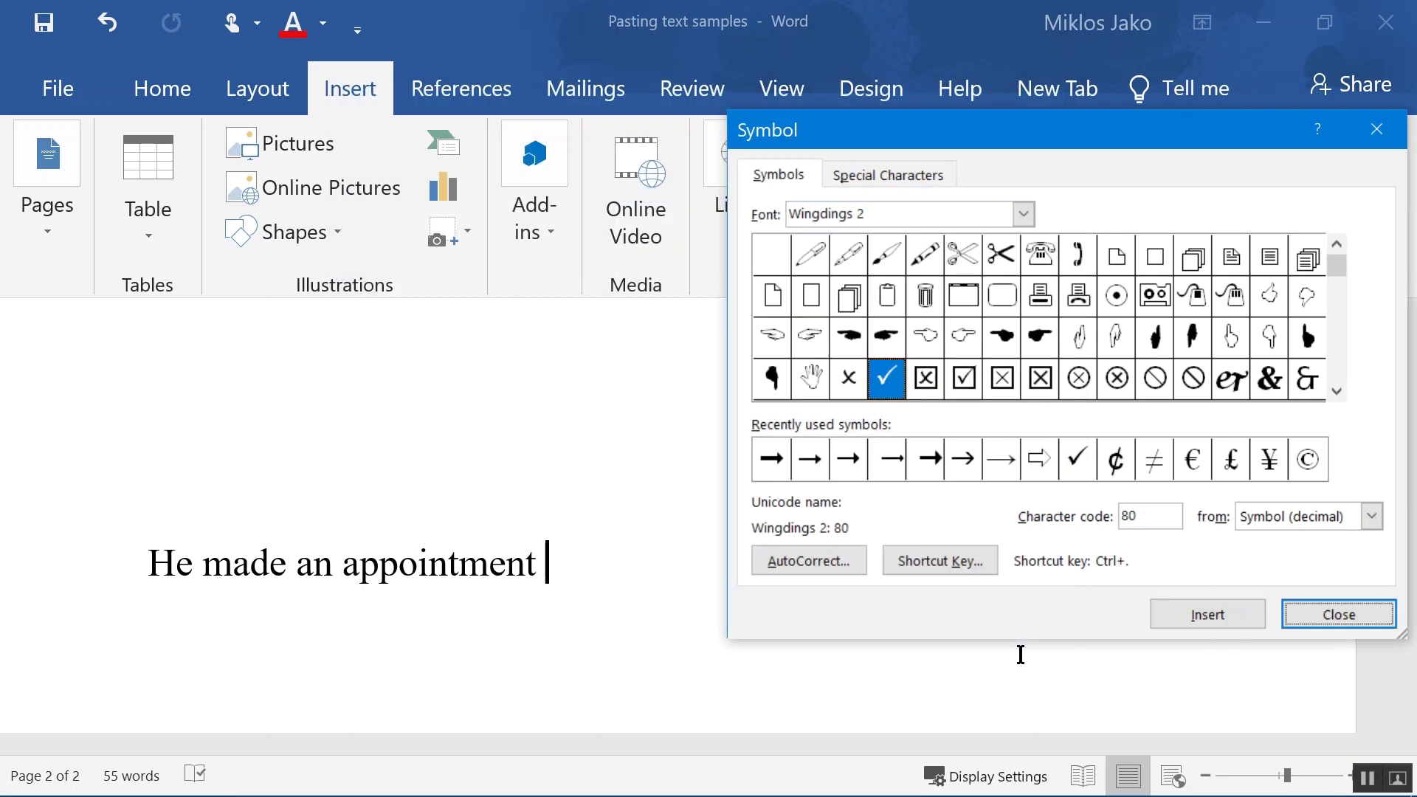
pyautogui.click(1342, 620)
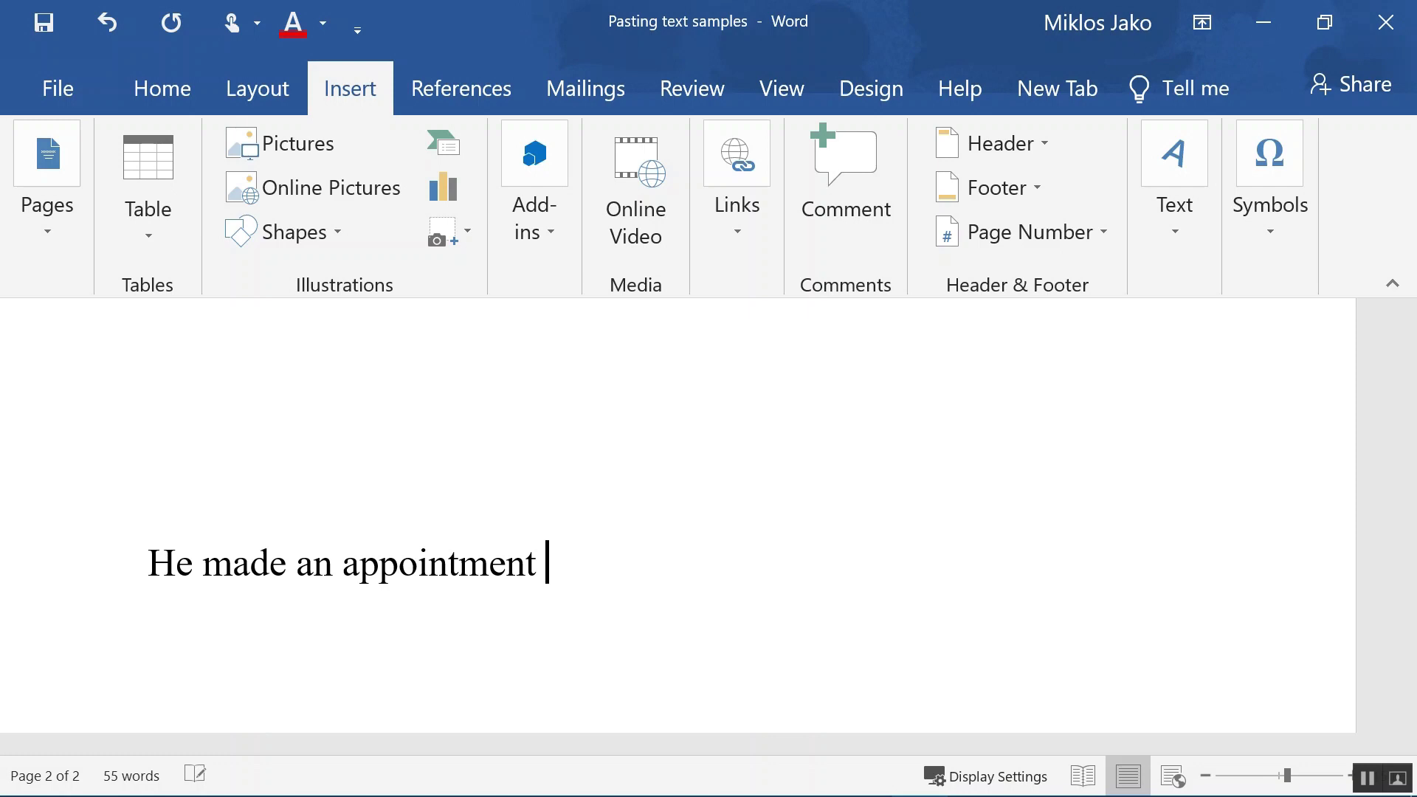
pyautogui.hotkey('alt', 'c')
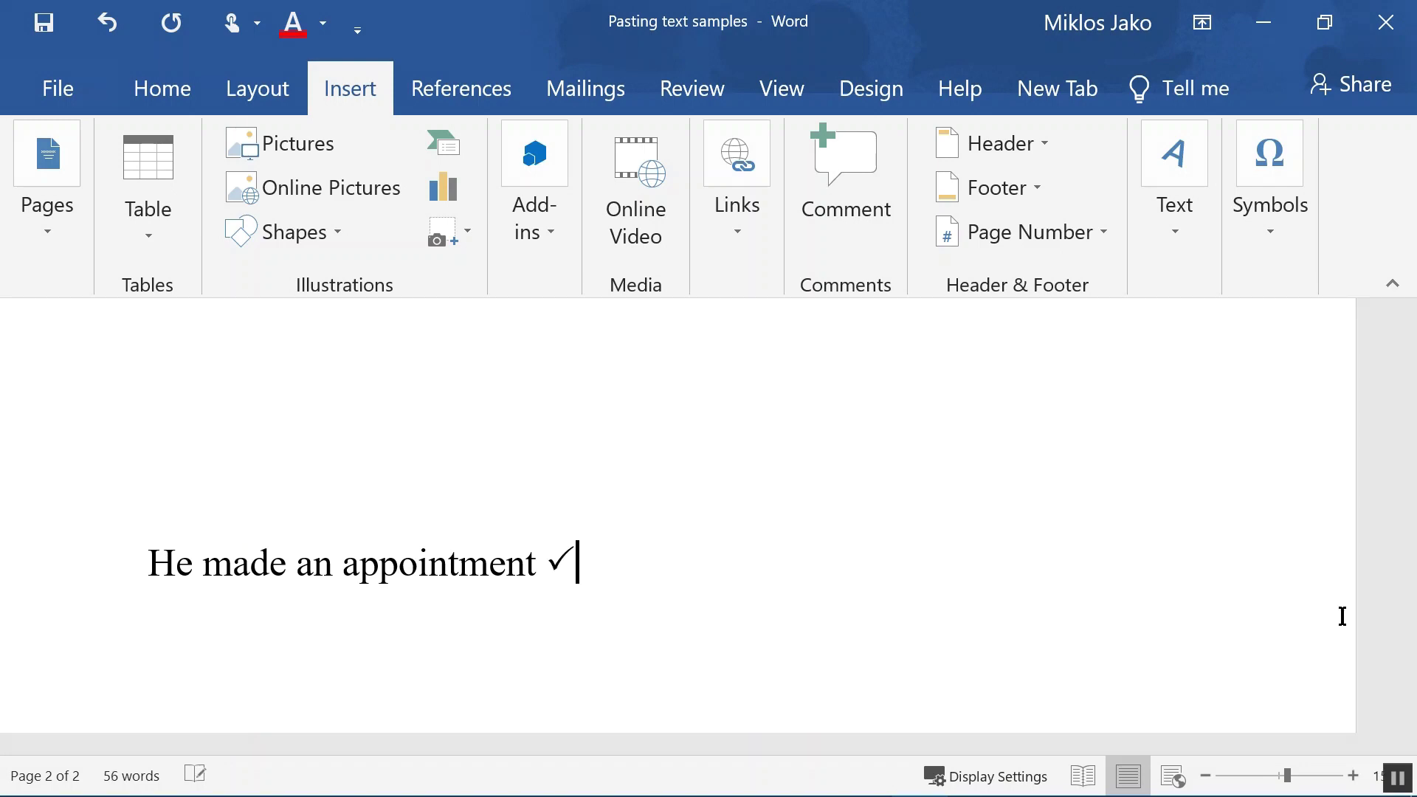